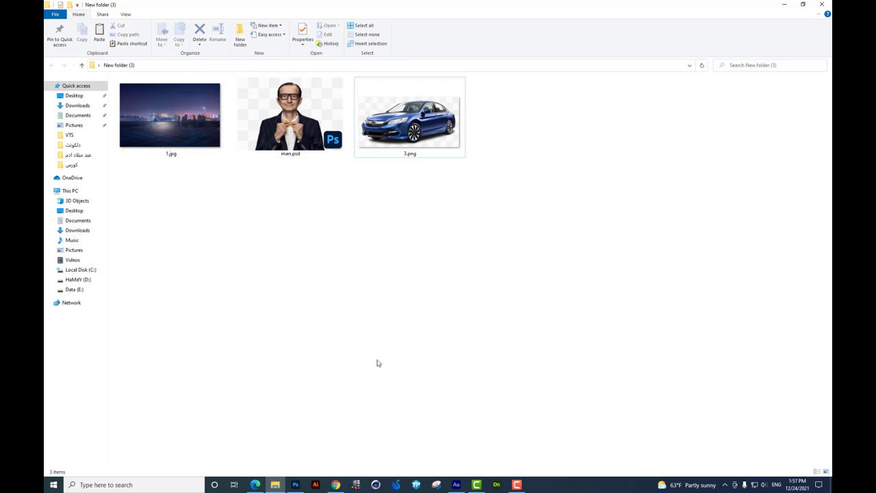
Open man.psd from File Explorer into Photoshop.
{"action": "double_click", "coordinate": [300, 137]}
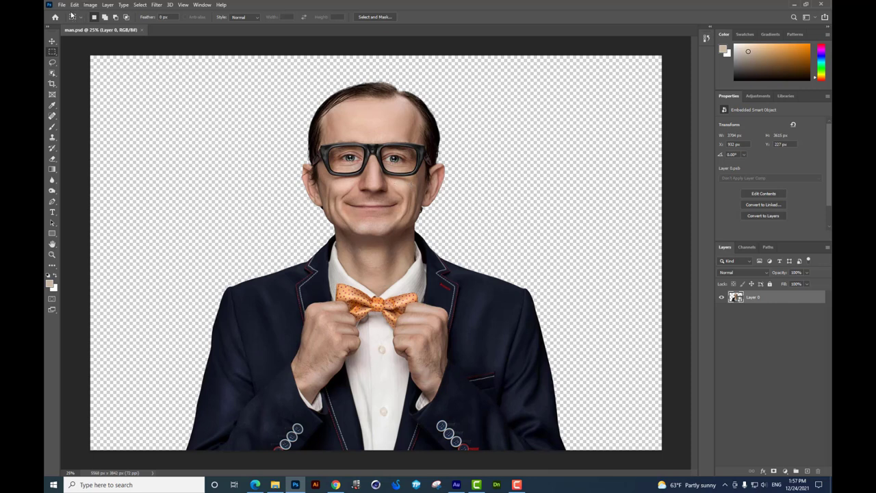
Create a new 2000 × 1600 px document at 300 pixels per inch.
{"action": "left_click", "coordinate": [61, 5]}
{"action": "left_click", "coordinate": [67, 15]}
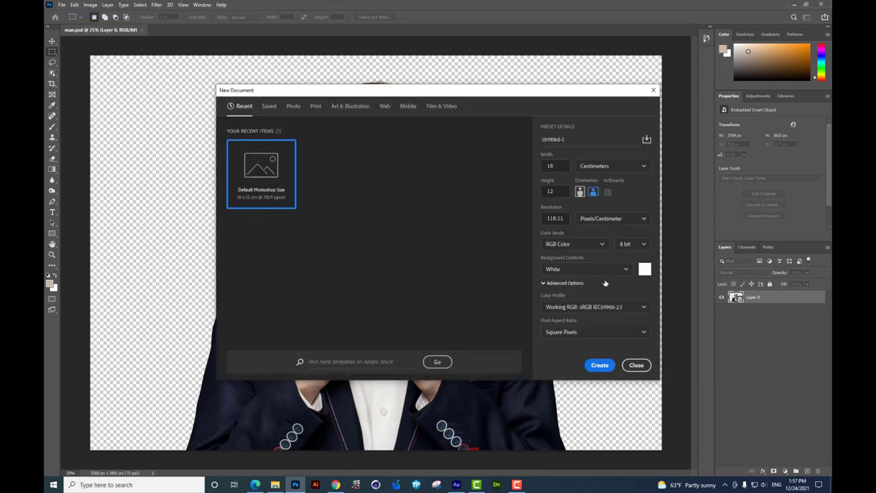
{"action": "left_click", "coordinate": [612, 165]}
{"action": "left_click", "coordinate": [596, 183]}
{"action": "left_click", "coordinate": [559, 169]}
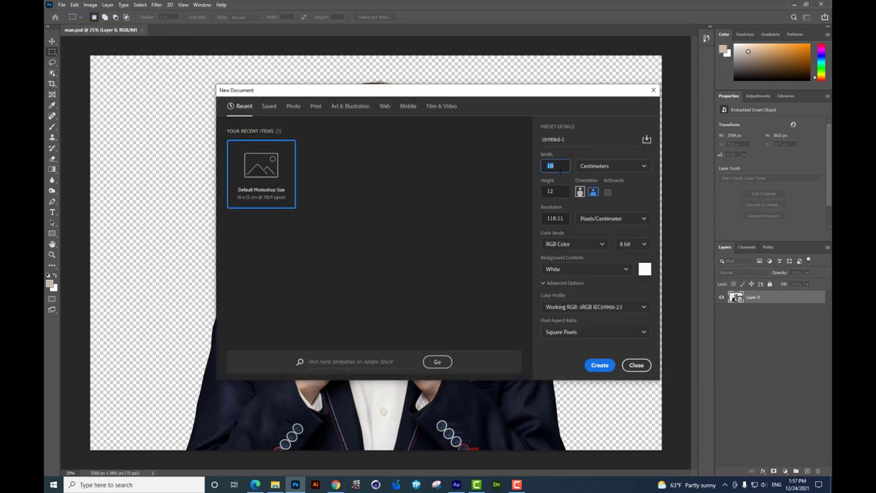
{"action": "left_click", "coordinate": [629, 171]}
{"action": "left_click", "coordinate": [591, 180]}
{"action": "key", "text": "Tab"}
{"action": "key", "text": "Tab"}
{"action": "key", "text": "Tab"}
{"action": "left_click", "coordinate": [632, 219]}
{"action": "left_click", "coordinate": [602, 234]}
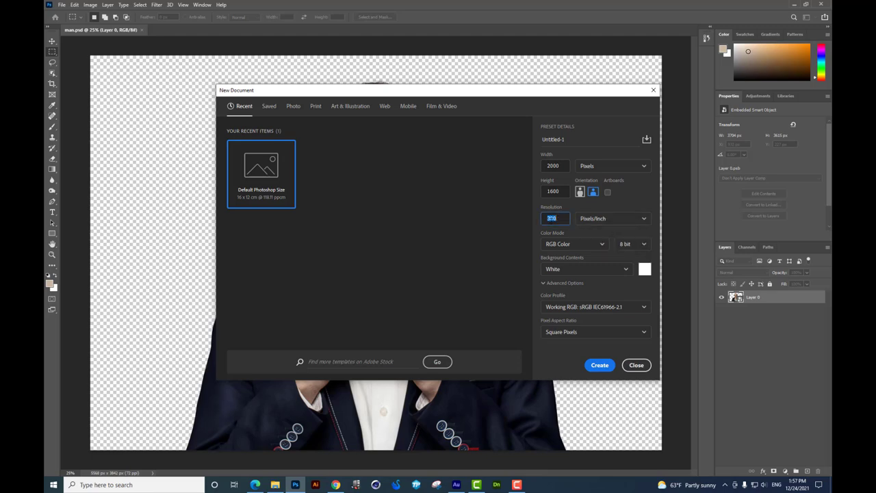
{"action": "key", "text": "Return"}
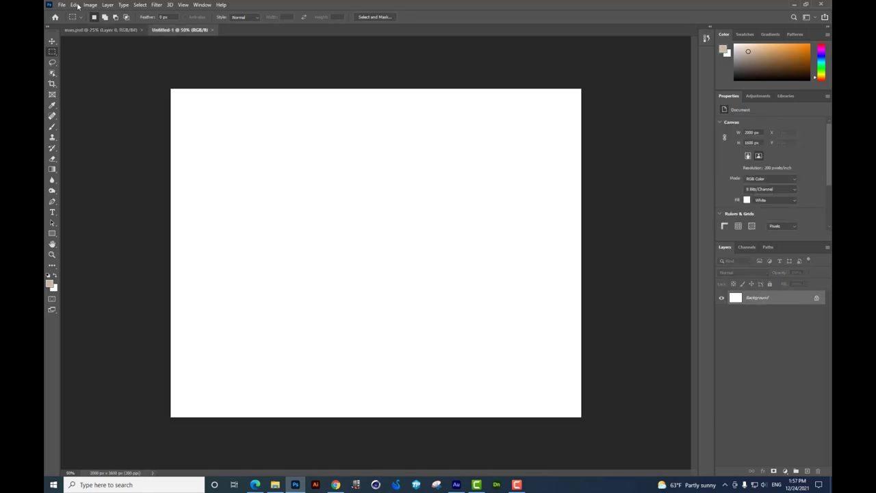
Drag the man photo from man.psd into the new Untitled-1 document.
{"action": "left_click", "coordinate": [102, 30]}
{"action": "left_click", "coordinate": [53, 41]}
{"action": "left_click_drag", "start_coordinate": [283, 68], "coordinate": [128, 32]}
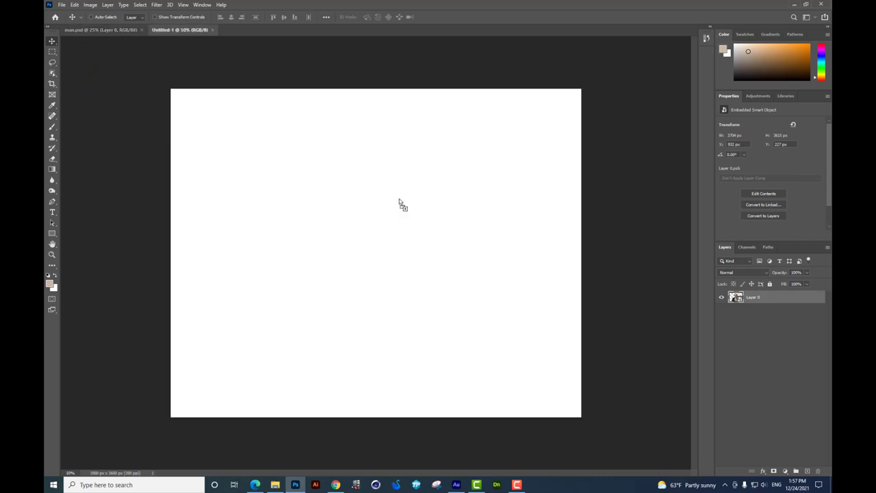
{"action": "left_click_drag", "start_coordinate": [194, 31], "coordinate": [400, 202]}
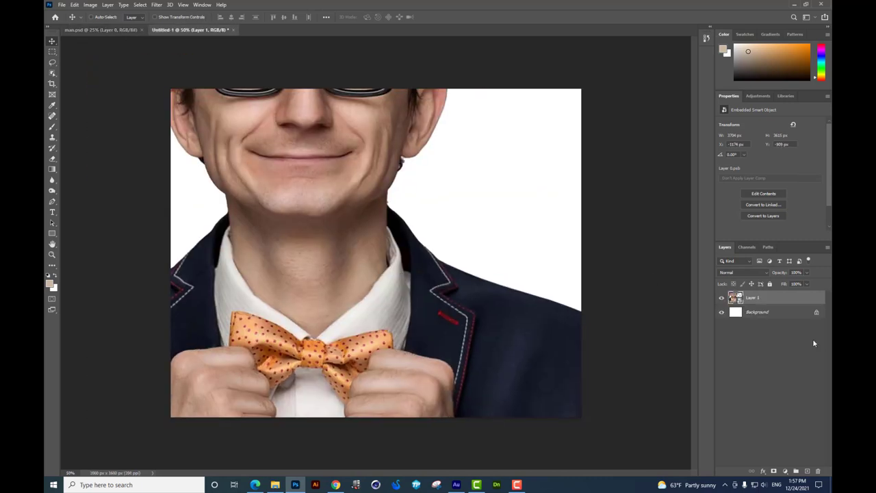
{"action": "right_click", "coordinate": [771, 301]}
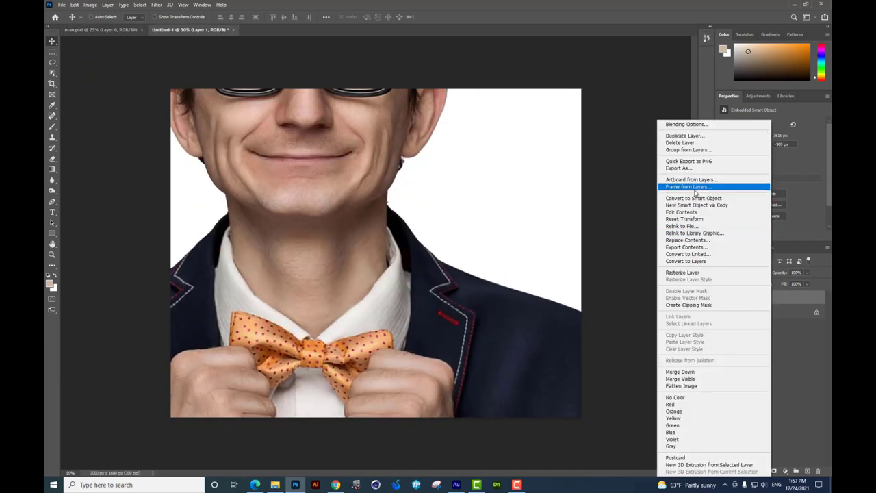
{"action": "left_click", "coordinate": [510, 252]}
Scale the man photo down to fit inside the canvas and nudge it right.
{"action": "key", "text": "ctrl+t"}
{"action": "key", "text": "ctrl+minus"}
{"action": "key", "text": "ctrl+minus"}
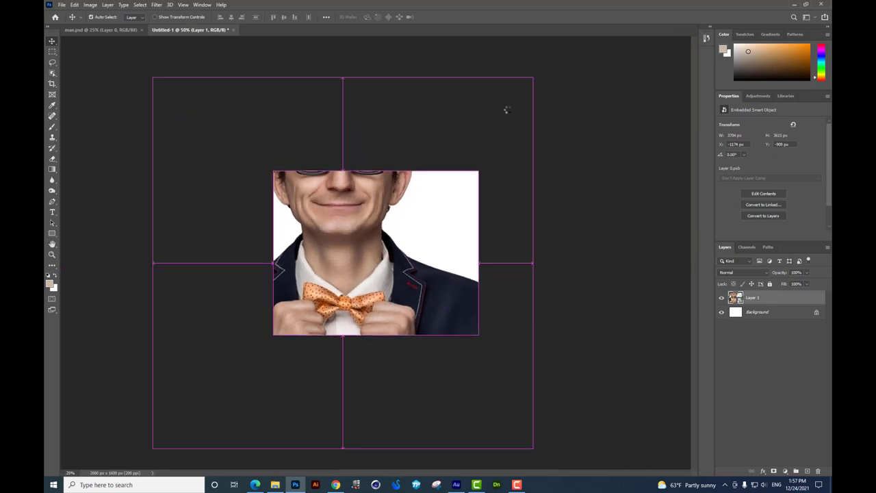
{"action": "mouse_move", "coordinate": [533, 81]}
{"action": "left_mouse_down"}
{"action": "mouse_move", "coordinate": [418, 226]}
{"action": "mouse_move", "coordinate": [448, 201]}
{"action": "left_mouse_up"}
{"action": "key", "text": "Return"}
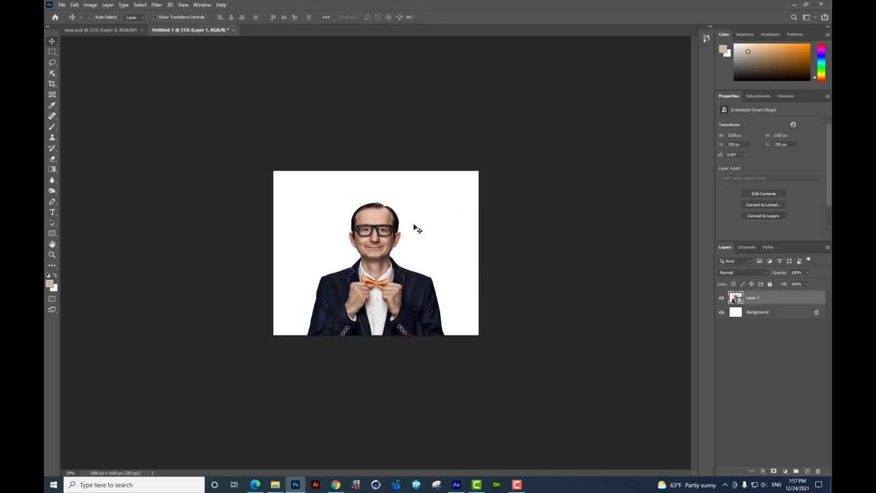
{"action": "left_click_drag", "start_coordinate": [415, 228], "coordinate": [443, 220]}
{"action": "key", "text": "ctrl+t"}
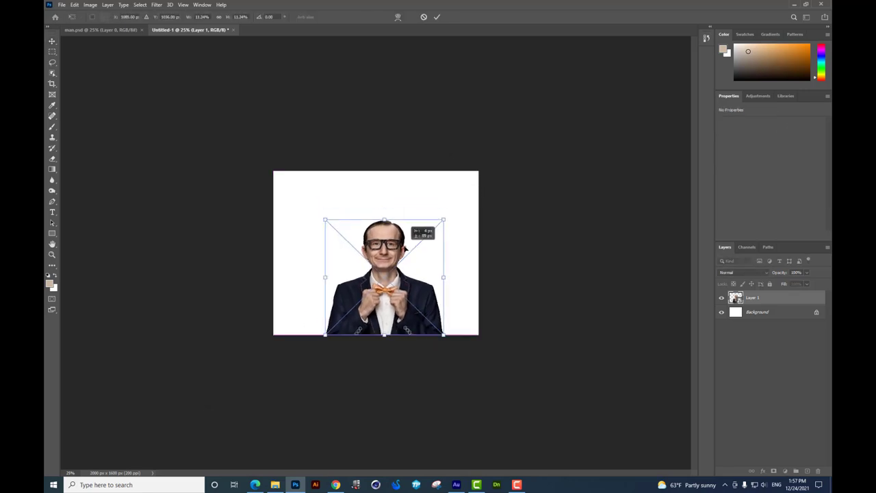
{"action": "key", "text": "Return"}
Enlarge the man photo to fill the lower canvas, about 1287 × 1265 px.
{"action": "key", "text": "ctrl+plus"}
{"action": "key", "text": "ctrl+plus"}
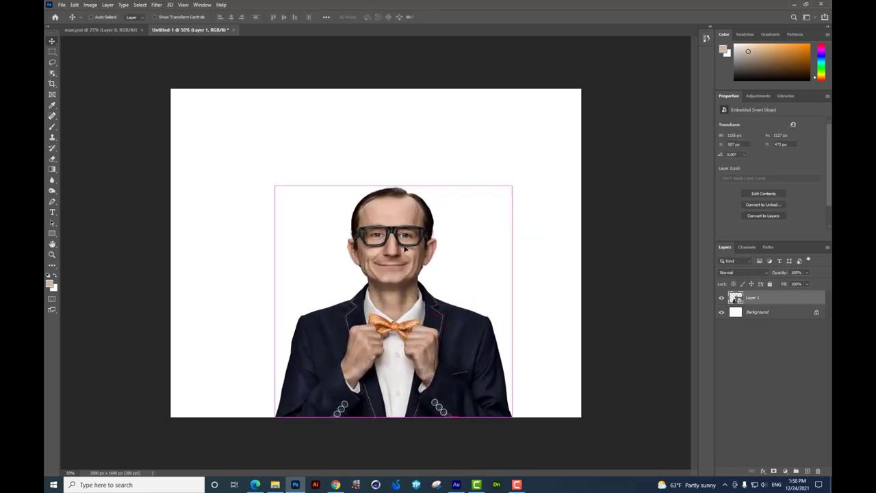
{"action": "key", "text": "ctrl+plus"}
{"action": "key", "text": "ctrl+t"}
{"action": "left_click_drag", "start_coordinate": [241, 167], "coordinate": [205, 128]}
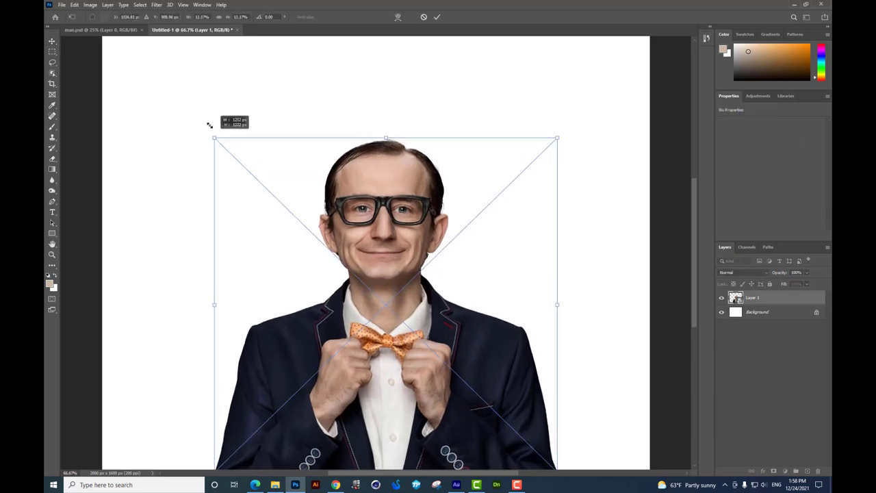
{"action": "key", "text": "Return"}
{"action": "key", "text": "ctrl+plus"}
{"action": "key", "text": "ctrl+plus"}
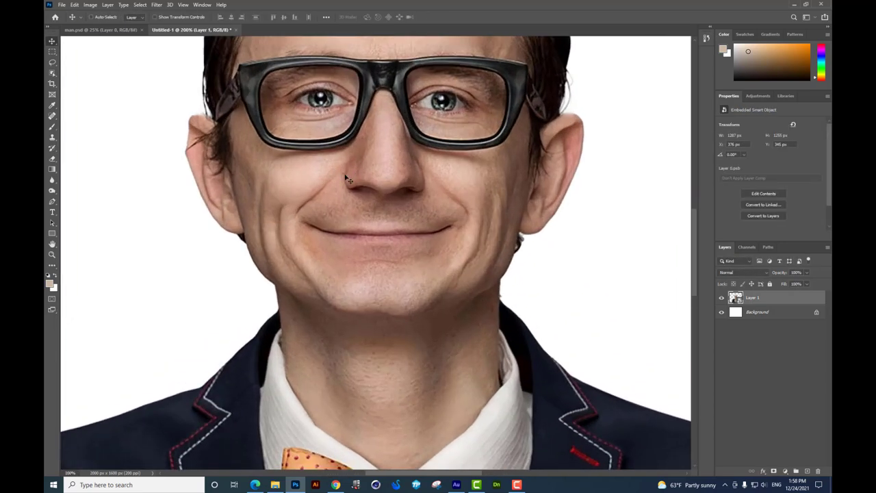
Trace a Pen path along the jawline and loop it around the top of the head.
{"action": "left_click", "coordinate": [52, 201]}
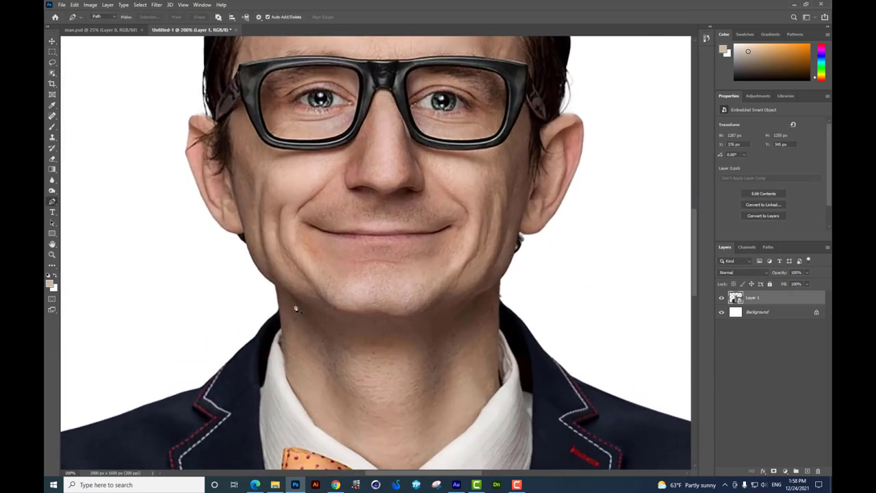
{"action": "left_click", "coordinate": [271, 282]}
{"action": "left_click", "coordinate": [344, 312]}
{"action": "left_click", "coordinate": [370, 313]}
{"action": "left_click_drag", "start_coordinate": [403, 317], "coordinate": [423, 314]}
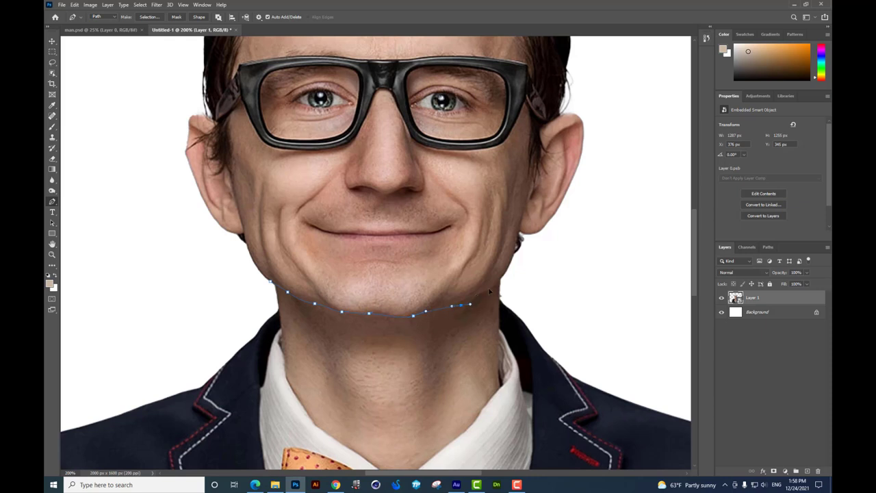
{"action": "left_click_drag", "start_coordinate": [507, 273], "coordinate": [592, 260]}
{"action": "key", "text": "ctrl+minus"}
{"action": "key", "text": "ctrl+minus"}
{"action": "key", "text": "ctrl+minus"}
{"action": "left_click_drag", "start_coordinate": [459, 136], "coordinate": [438, 120]}
{"action": "left_click_drag", "start_coordinate": [390, 109], "coordinate": [342, 112]}
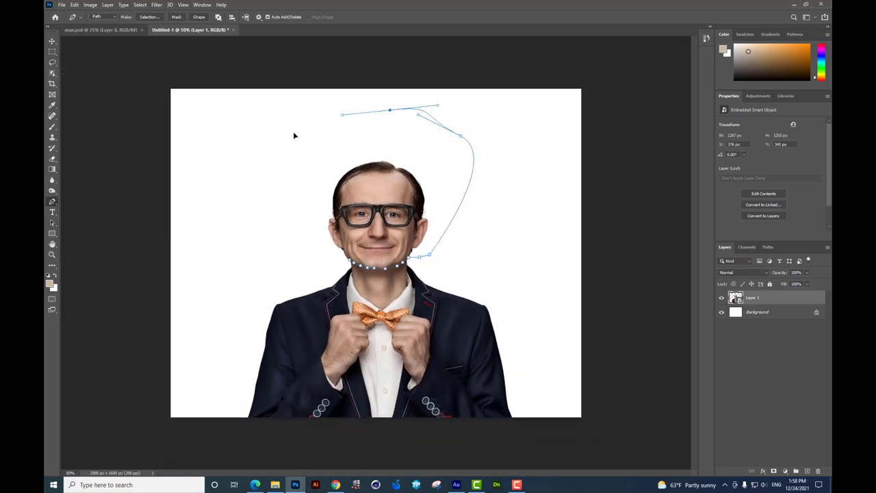
{"action": "left_click", "coordinate": [309, 121]}
{"action": "left_click_drag", "start_coordinate": [284, 209], "coordinate": [290, 226]}
{"action": "left_click", "coordinate": [302, 263]}
Turn the head path into a selection and rasterize Layer 1.
{"action": "key", "text": "ctrl+Return"}
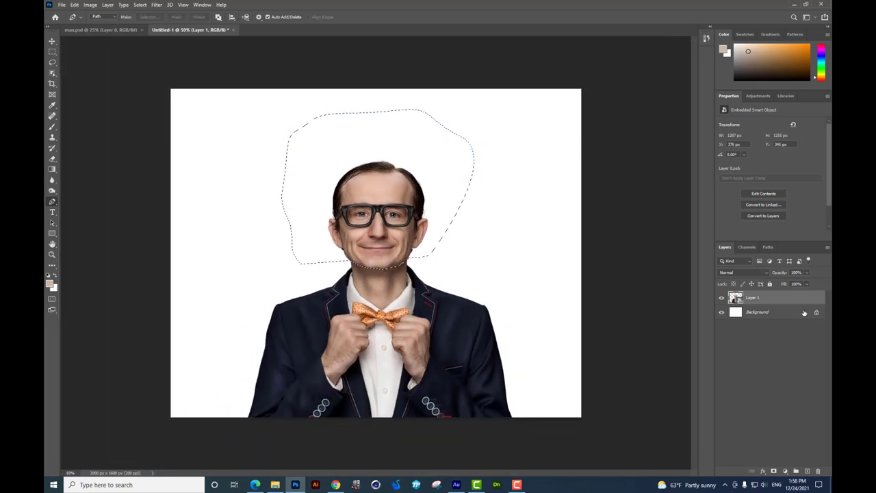
{"action": "right_click", "coordinate": [785, 303]}
{"action": "left_click", "coordinate": [701, 272]}
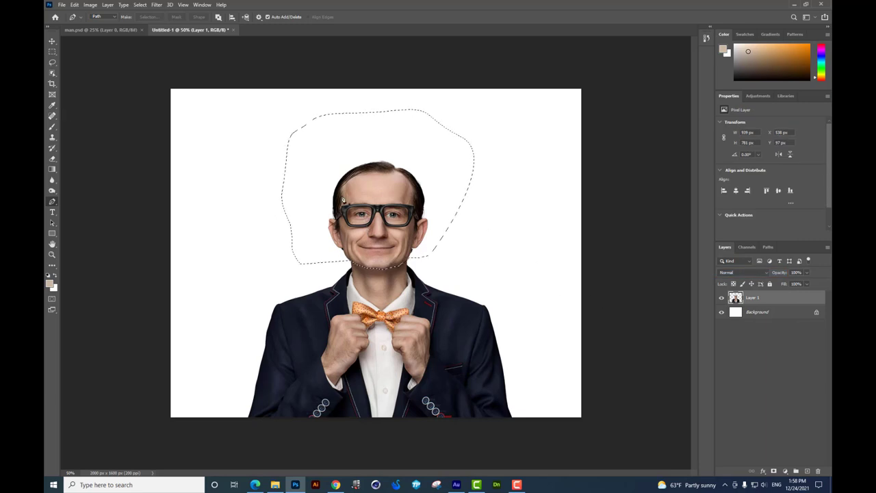
{"action": "left_click", "coordinate": [52, 52]}
{"action": "right_click", "coordinate": [377, 198]}
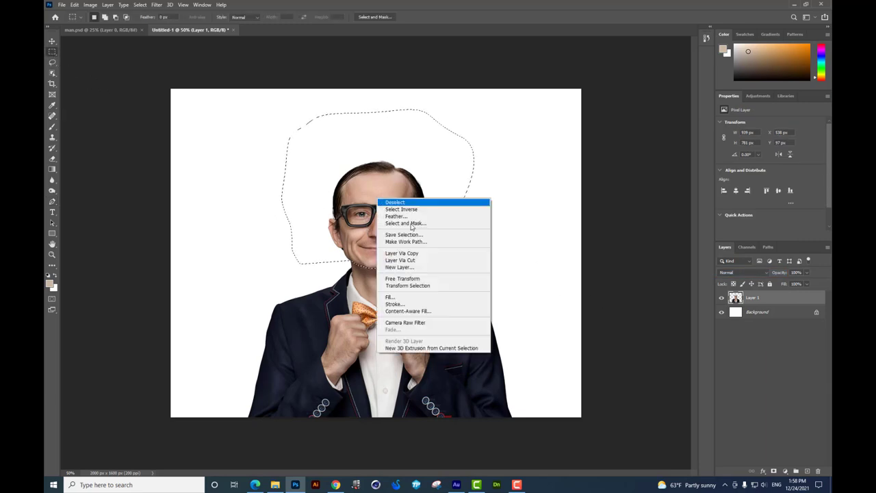
Cut the head onto its own Layer 2 via Layer Via Cut and verify it moves separately.
{"action": "left_click", "coordinate": [416, 265]}
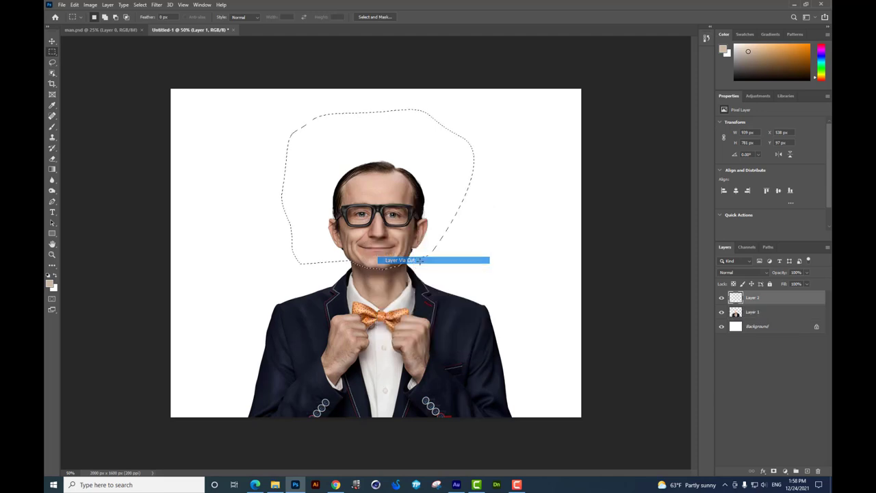
{"action": "left_click", "coordinate": [52, 40]}
{"action": "left_click_drag", "start_coordinate": [449, 214], "coordinate": [513, 181]}
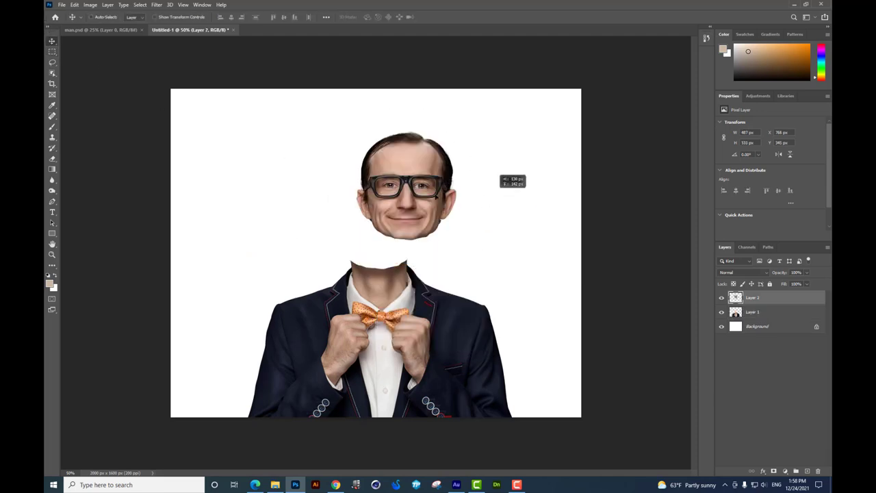
{"action": "key", "text": "ctrl+z"}
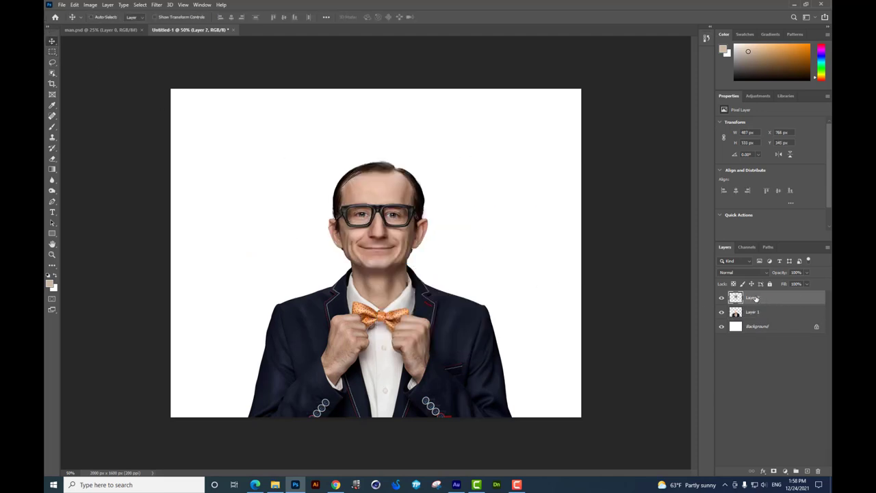
Convert the body Layer 1 to a smart object, then reselect Layer 2.
{"action": "right_click", "coordinate": [754, 299]}
{"action": "left_click", "coordinate": [776, 313]}
{"action": "right_click", "coordinate": [776, 312]}
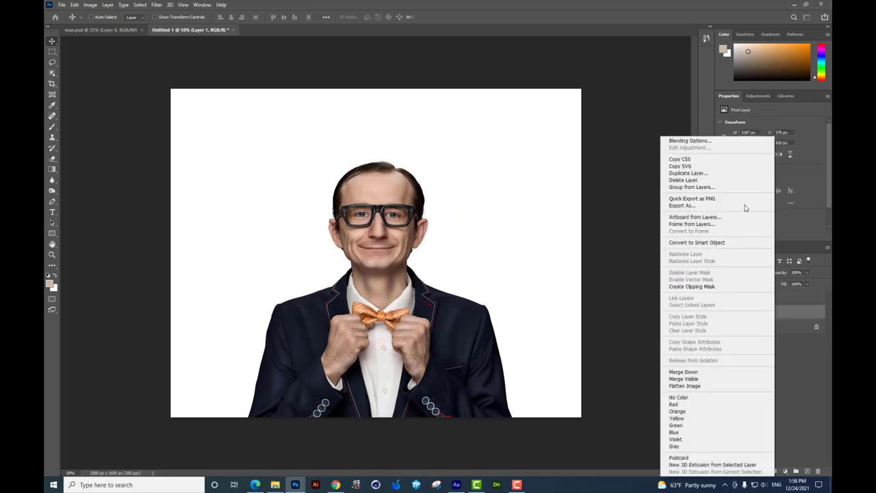
{"action": "left_click", "coordinate": [709, 243]}
{"action": "left_click", "coordinate": [753, 298]}
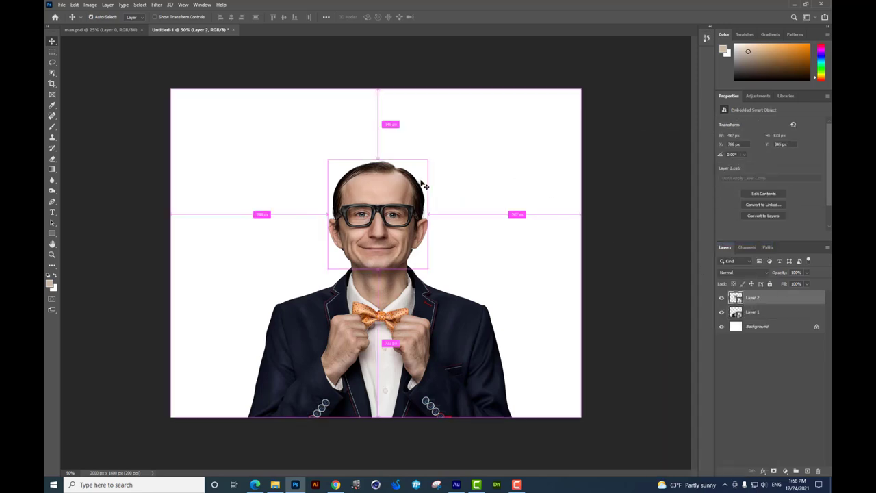
Enlarge the head about 35 percent and position it on the neck.
{"action": "key", "text": "ctrl+t"}
{"action": "left_click_drag", "start_coordinate": [426, 161], "coordinate": [444, 143]}
{"action": "left_click_drag", "start_coordinate": [415, 197], "coordinate": [415, 179]}
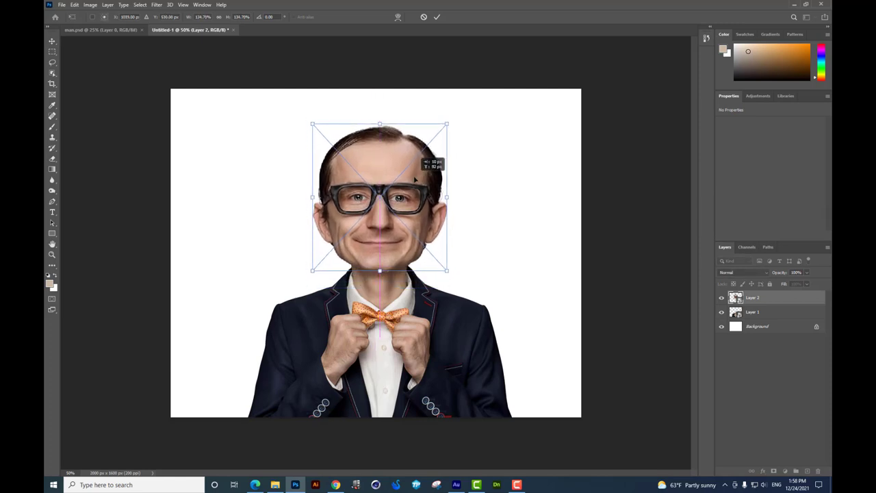
{"action": "left_click_drag", "start_coordinate": [435, 179], "coordinate": [433, 179]}
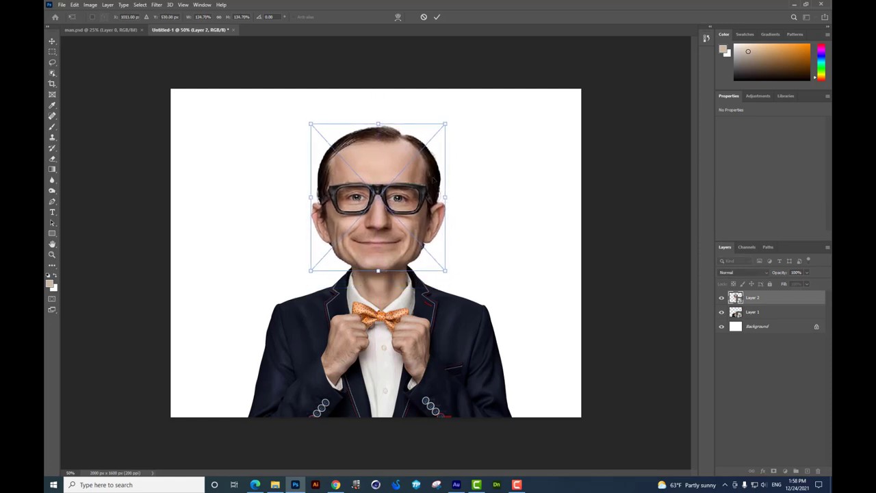
{"action": "left_click_drag", "start_coordinate": [445, 125], "coordinate": [450, 119]}
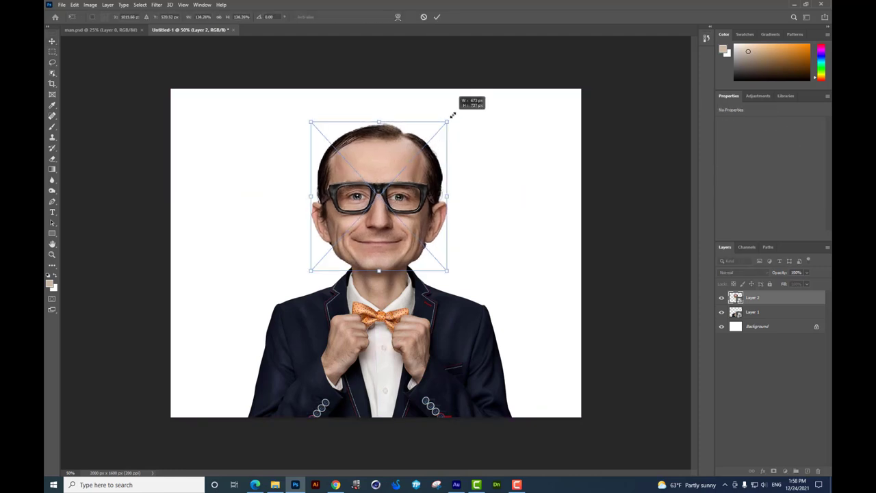
{"action": "key", "text": "Return"}
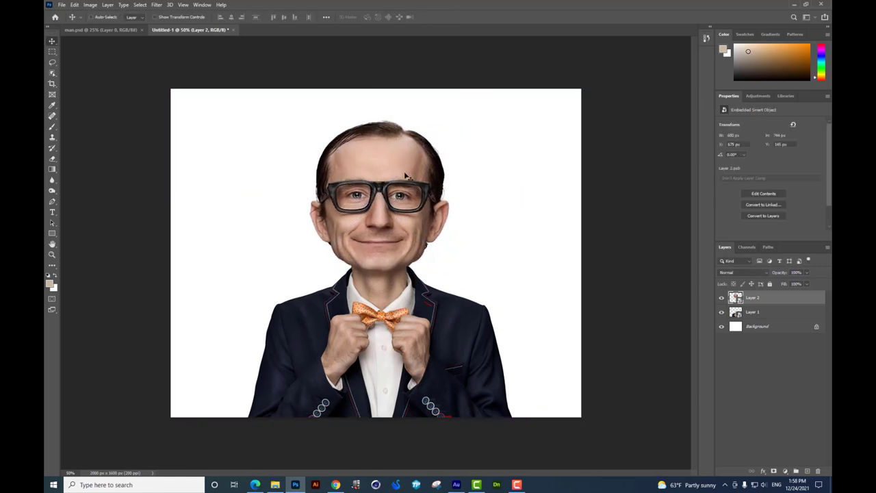
Enlarge the head a bit more, to about 712 × 780 px, and tilt it about -0.35°.
{"action": "key", "text": "ctrl+t"}
{"action": "left_click_drag", "start_coordinate": [449, 119], "coordinate": [454, 114]}
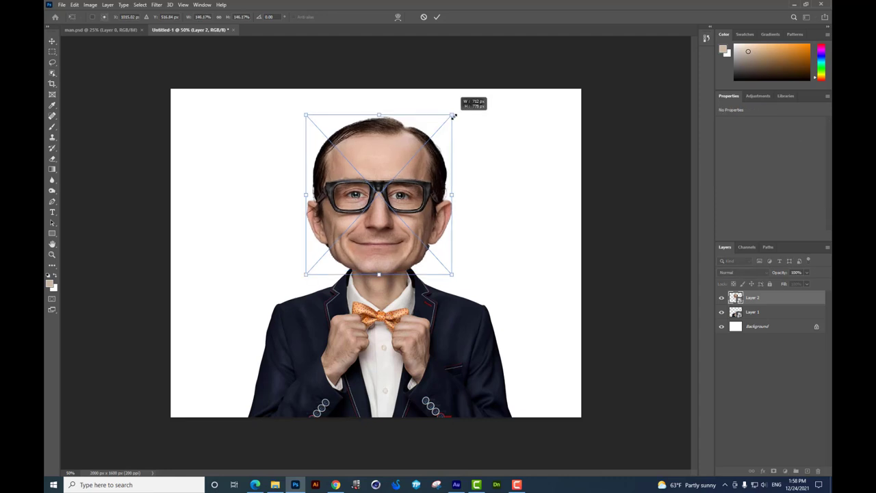
{"action": "key", "text": "Return"}
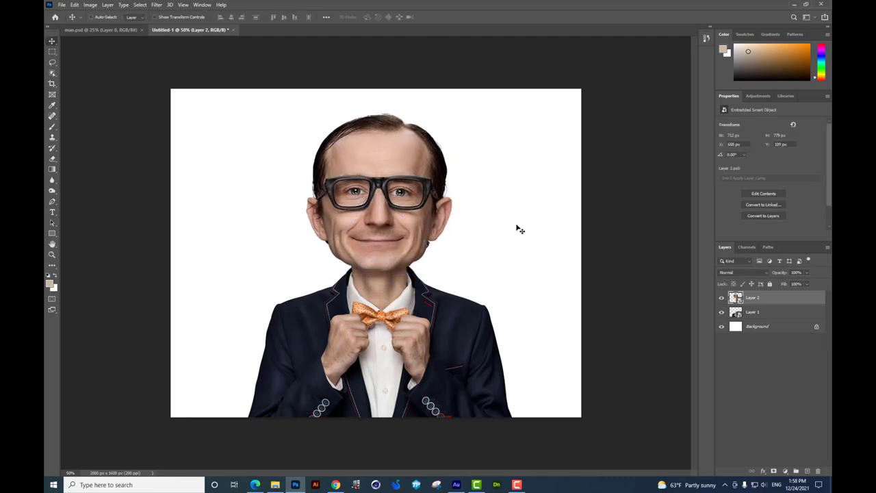
{"action": "key", "text": "ctrl"}
{"action": "key", "text": "ctrl+t"}
{"action": "left_click_drag", "start_coordinate": [497, 287], "coordinate": [499, 281]}
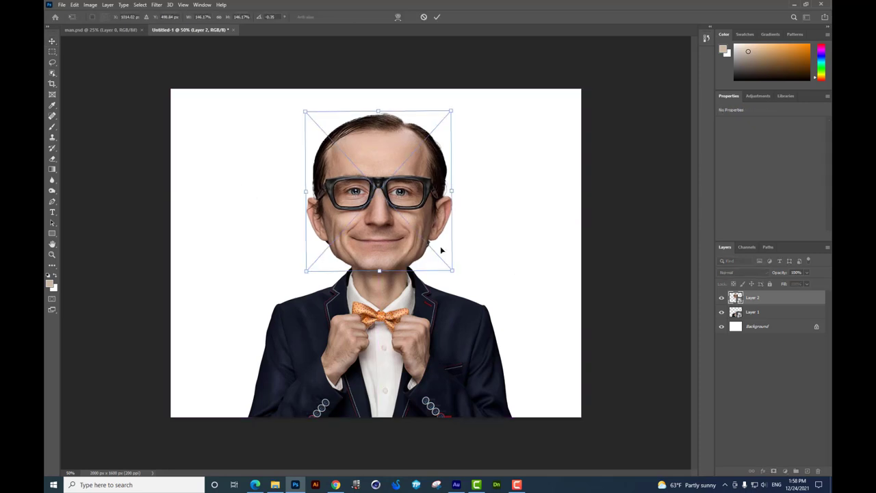
{"action": "key", "text": "Return"}
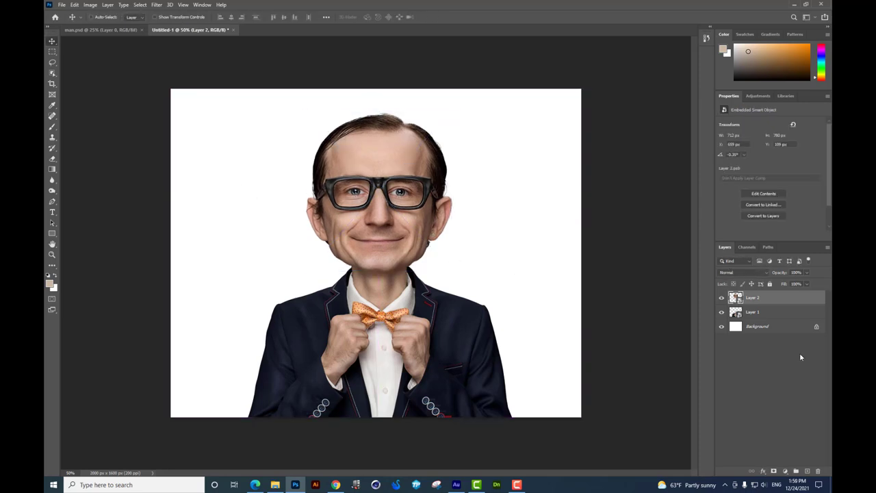
Shrink the head and body layers together slightly and shift them left.
{"action": "left_click", "coordinate": [751, 312], "text": "shift"}
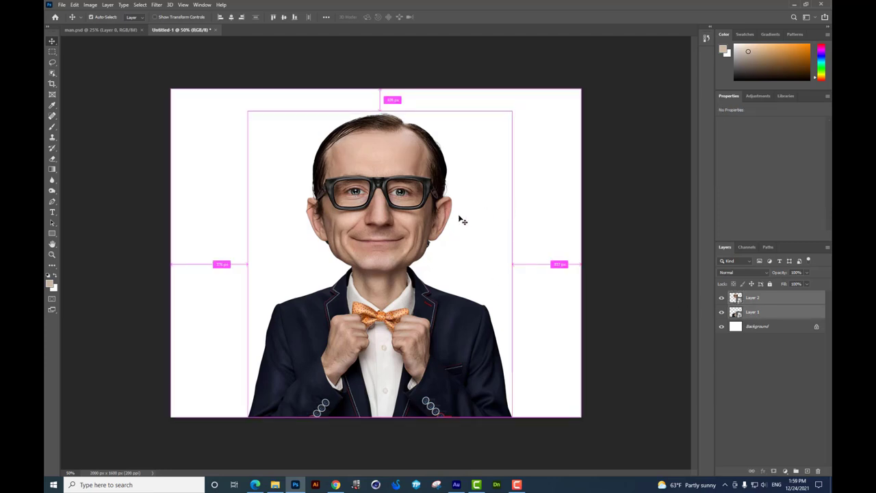
{"action": "key", "text": "ctrl+t"}
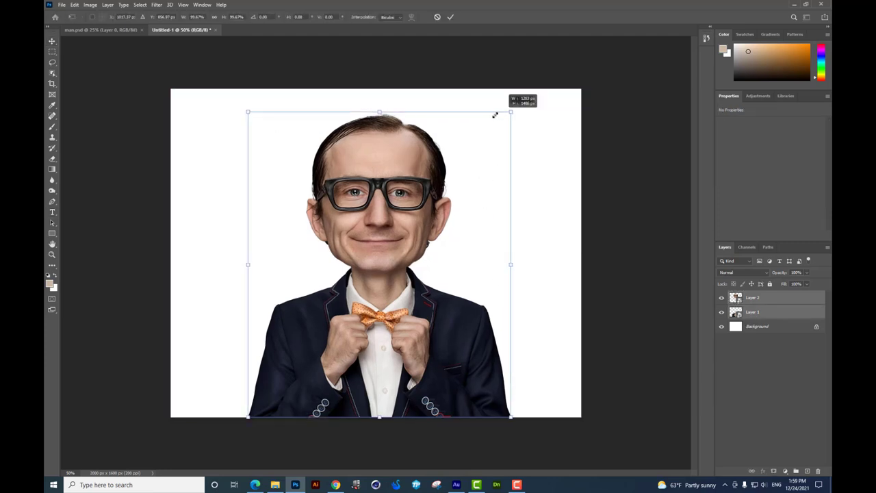
{"action": "left_click_drag", "start_coordinate": [510, 111], "coordinate": [503, 121]}
{"action": "left_click_drag", "start_coordinate": [424, 168], "coordinate": [402, 168]}
{"action": "key", "text": "Return"}
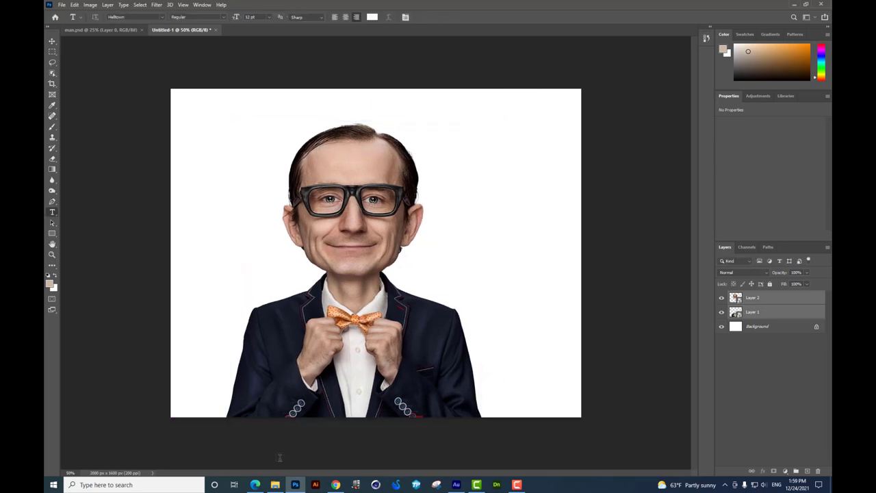
Place the city image 1.jpg behind the man and enlarge it to cover the canvas.
{"action": "left_click", "coordinate": [274, 484]}
{"action": "key", "text": "Left"}
{"action": "left_click_drag", "start_coordinate": [320, 176], "coordinate": [296, 483]}
{"action": "left_click_drag", "start_coordinate": [295, 483], "coordinate": [503, 233]}
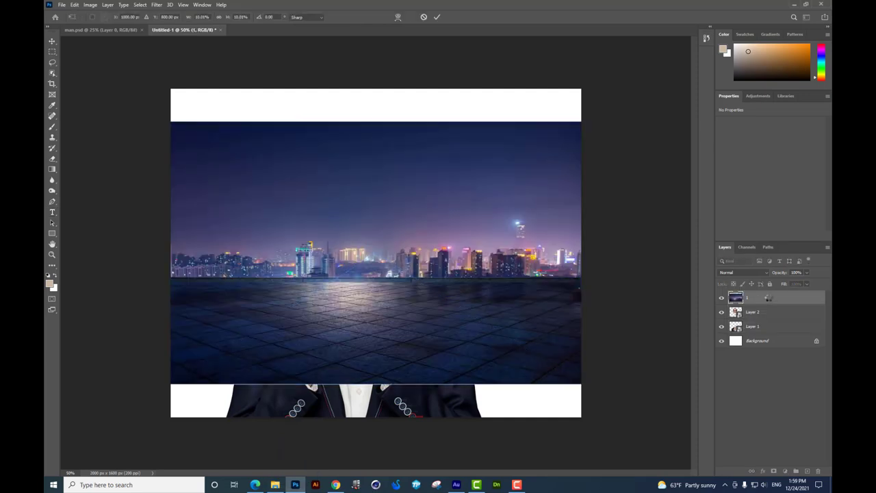
{"action": "left_click_drag", "start_coordinate": [746, 297], "coordinate": [746, 333]}
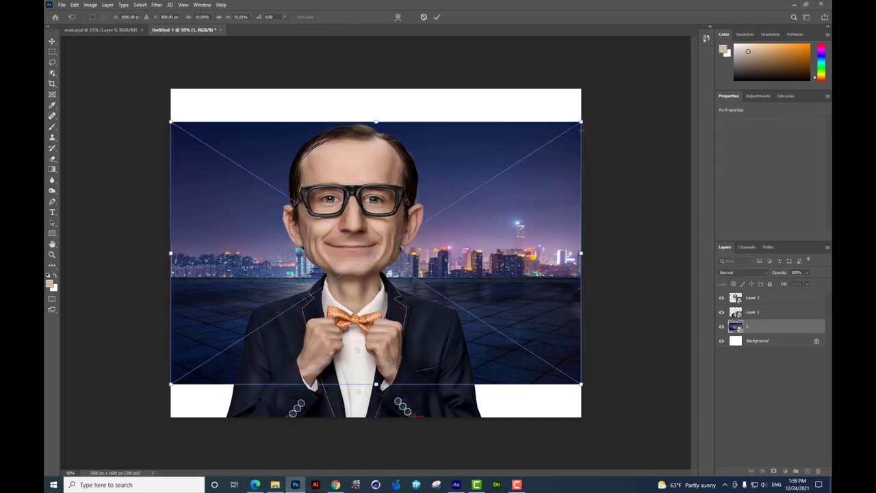
{"action": "left_click_drag", "start_coordinate": [581, 122], "coordinate": [632, 89]}
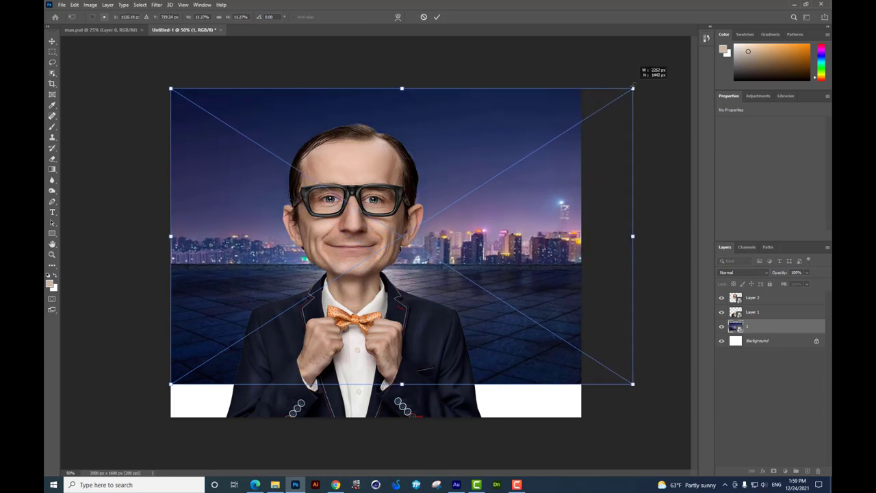
{"action": "left_click_drag", "start_coordinate": [636, 388], "coordinate": [685, 415]}
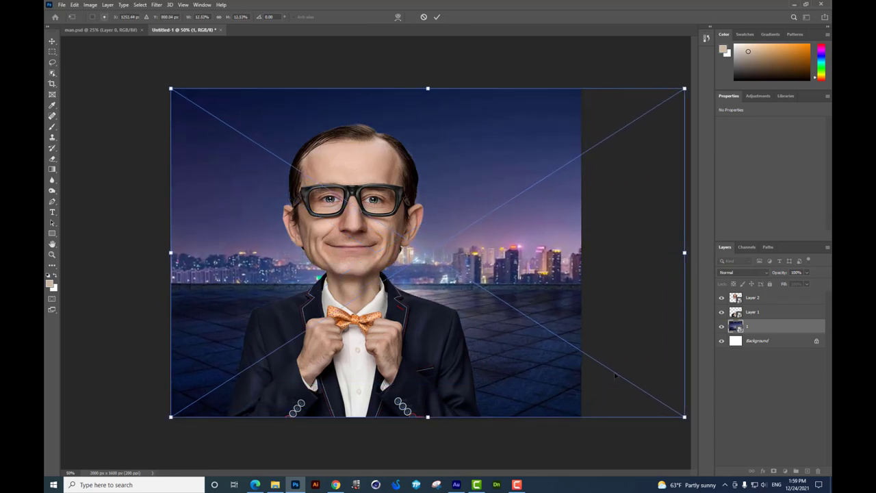
{"action": "key", "text": "Return"}
Widen the canvas to 2668 × 1600 px with the Crop tool.
{"action": "left_click", "coordinate": [52, 84]}
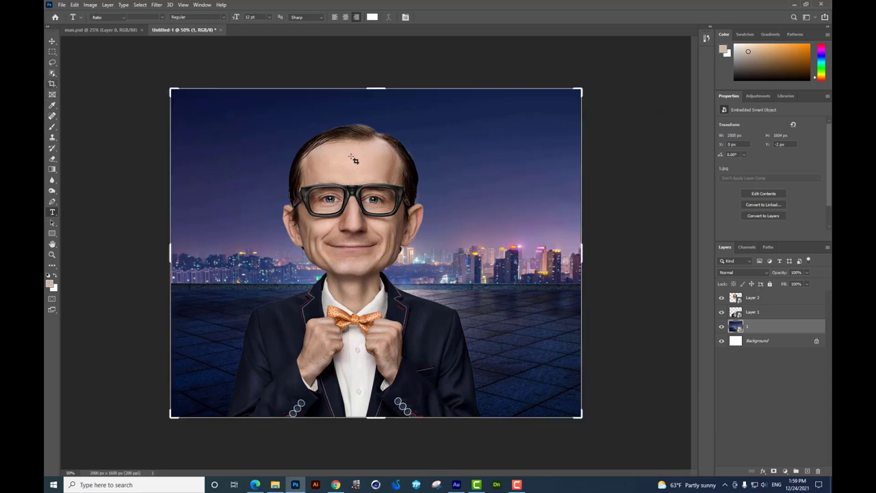
{"action": "left_click_drag", "start_coordinate": [598, 254], "coordinate": [631, 254]}
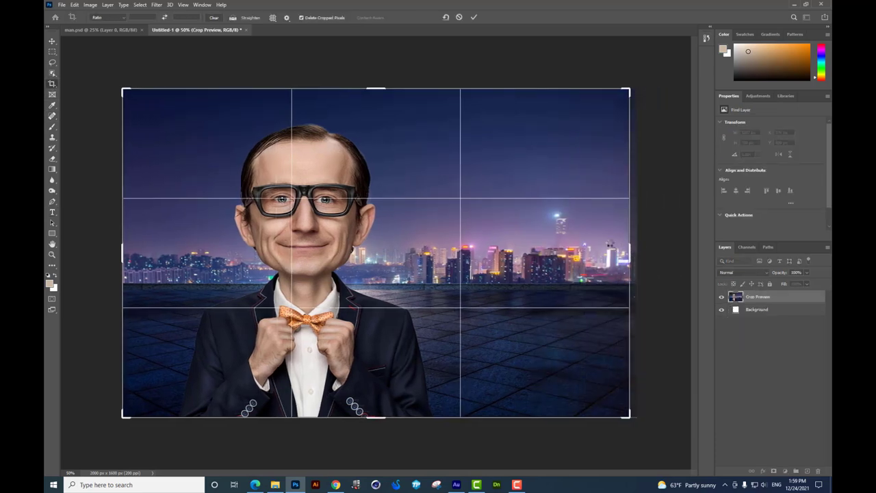
{"action": "key", "text": "Return"}
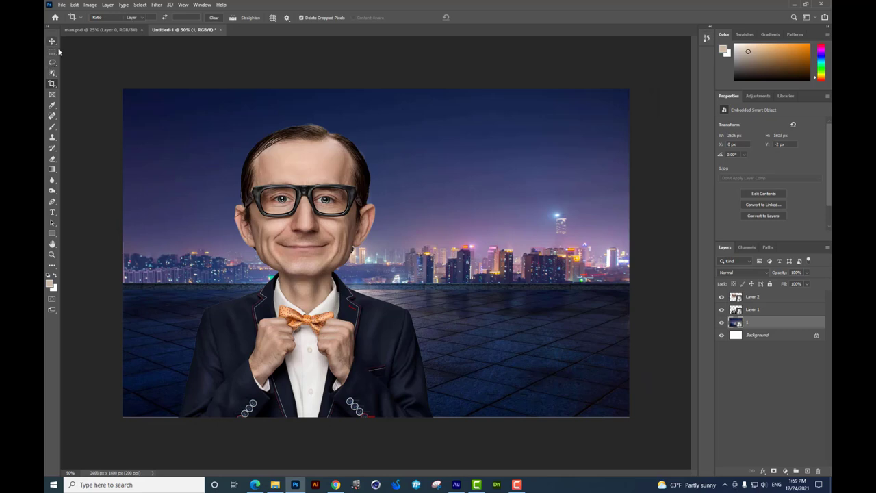
{"action": "left_click", "coordinate": [52, 41]}
{"action": "left_click", "coordinate": [751, 311]}
Place the car image 3.png, shrink it, and set it beside the man.
{"action": "left_click_drag", "start_coordinate": [301, 328], "coordinate": [308, 328]}
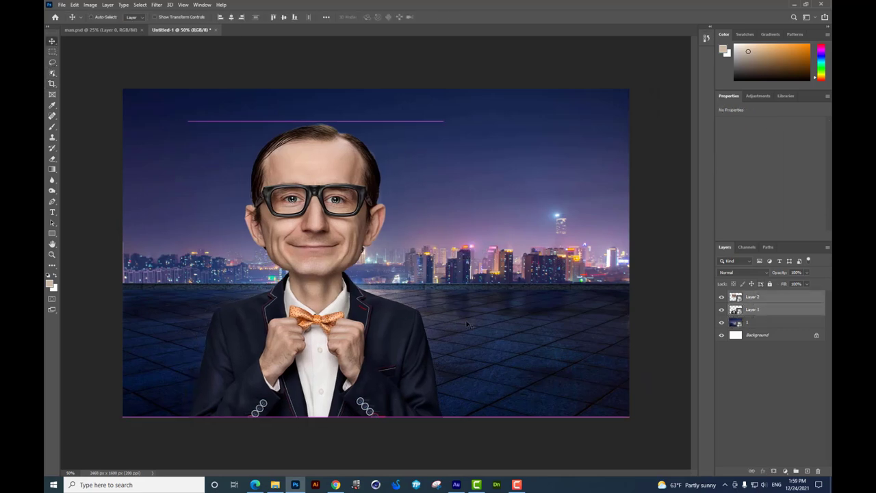
{"action": "left_click", "coordinate": [275, 485]}
{"action": "mouse_move", "coordinate": [426, 136]}
{"action": "left_mouse_down"}
{"action": "mouse_move", "coordinate": [451, 282]}
{"action": "mouse_move", "coordinate": [467, 277]}
{"action": "left_mouse_up"}
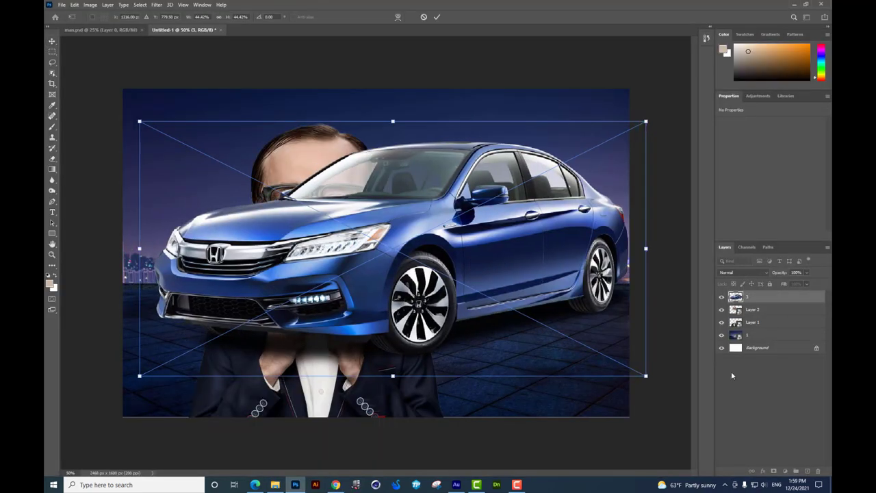
{"action": "left_click_drag", "start_coordinate": [139, 121], "coordinate": [361, 214]}
{"action": "mouse_move", "coordinate": [420, 249]}
{"action": "left_mouse_down"}
{"action": "mouse_move", "coordinate": [488, 287]}
{"action": "mouse_move", "coordinate": [529, 289]}
{"action": "left_mouse_up"}
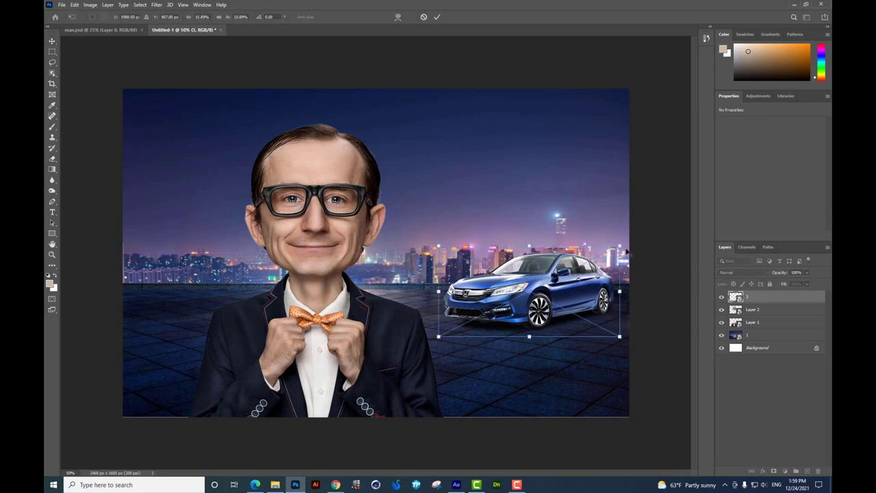
{"action": "mouse_move", "coordinate": [619, 248]}
{"action": "left_mouse_down"}
{"action": "mouse_move", "coordinate": [607, 252]}
{"action": "mouse_move", "coordinate": [645, 228]}
{"action": "left_mouse_up"}
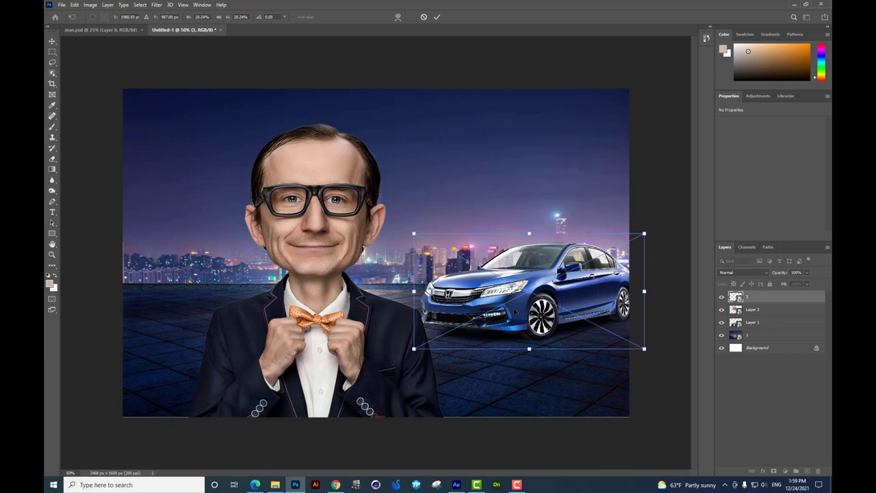
{"action": "key", "text": "Return"}
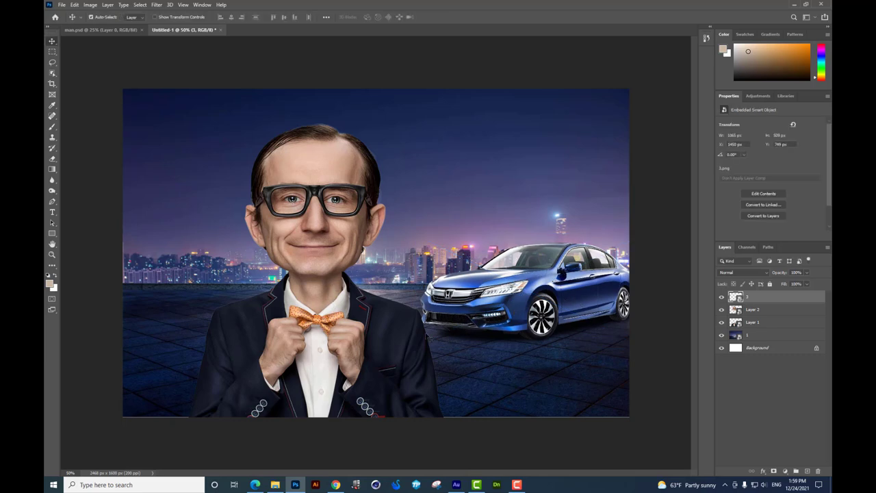
Fine-tune the car's size to about 751 × 359 px and nudge it into place.
{"action": "key", "text": "ctrl+t"}
{"action": "left_click_drag", "start_coordinate": [423, 347], "coordinate": [462, 349]}
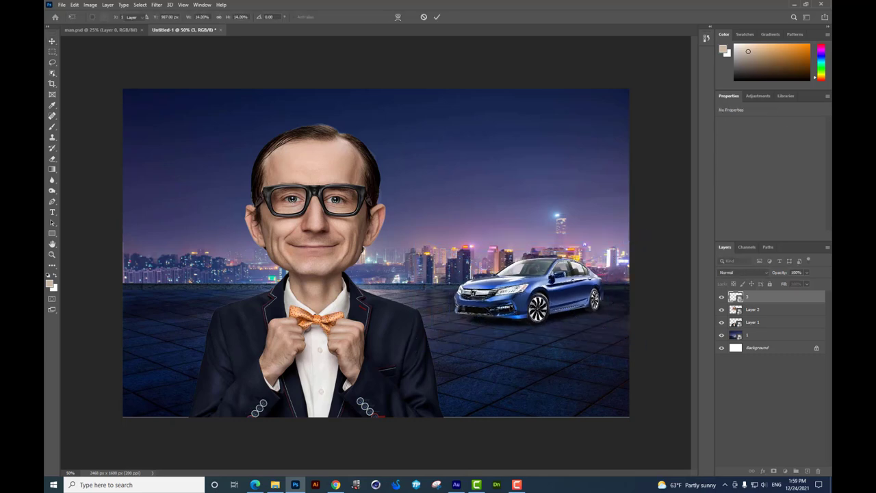
{"action": "mouse_move", "coordinate": [602, 257]}
{"action": "left_mouse_down"}
{"action": "mouse_move", "coordinate": [619, 254]}
{"action": "mouse_move", "coordinate": [609, 259]}
{"action": "left_mouse_up"}
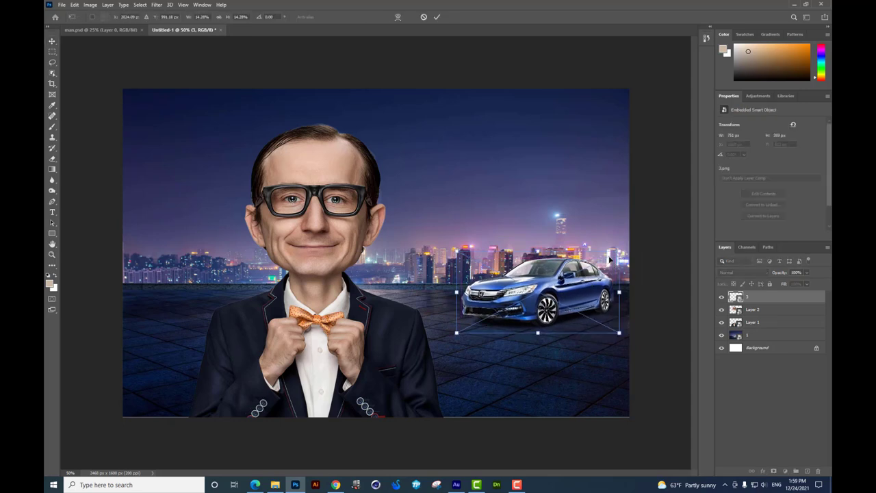
{"action": "key", "text": "Return"}
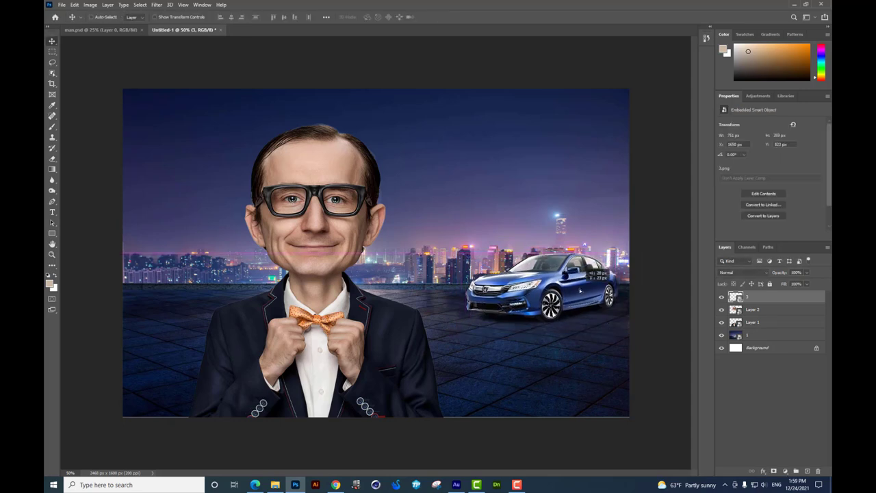
{"action": "mouse_move", "coordinate": [573, 289]}
{"action": "left_mouse_down"}
{"action": "mouse_move", "coordinate": [580, 292]}
{"action": "mouse_move", "coordinate": [571, 293]}
{"action": "left_mouse_up"}
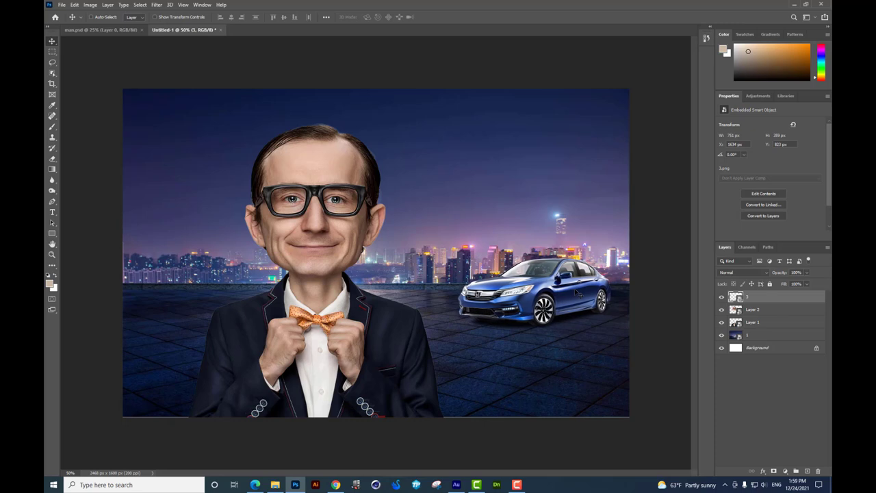
{"action": "key", "text": "ctrl+t"}
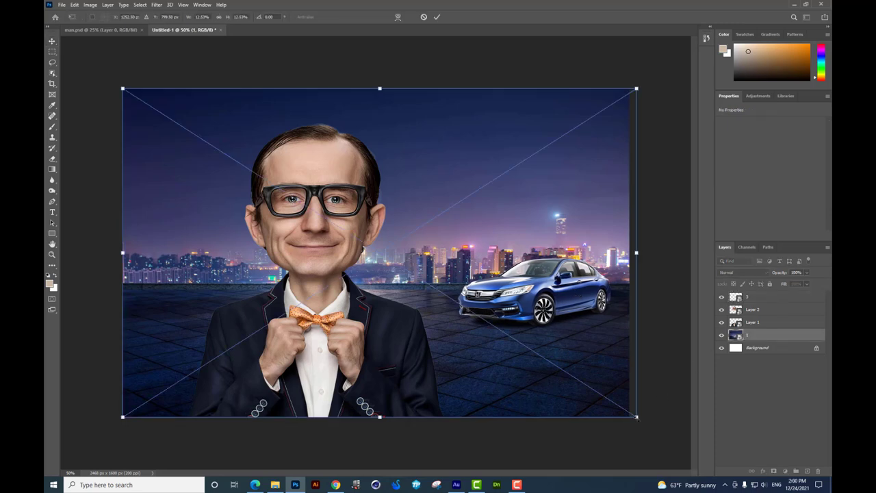
{"action": "key", "text": "Return"}
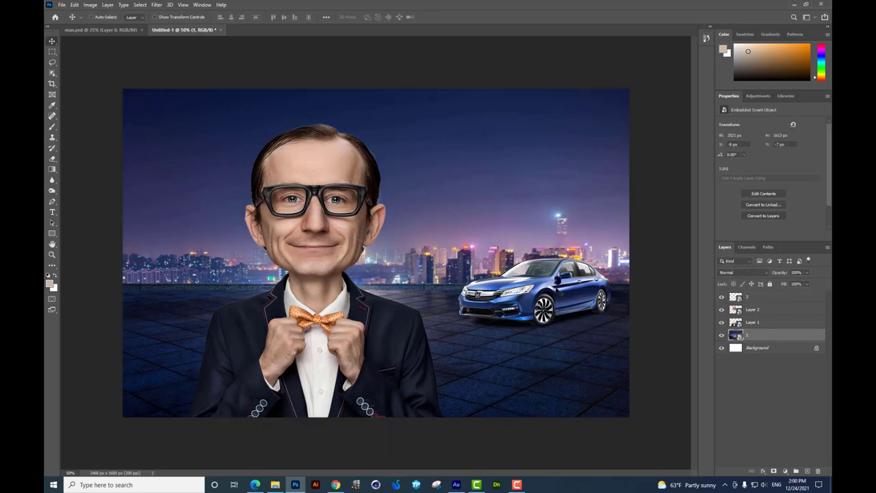
Select the car layer and pan the view to frame the man and car.
{"action": "left_click", "coordinate": [557, 292]}
{"action": "scroll", "coordinate": [563, 296], "scroll_direction": "up", "scroll_amount": 4}
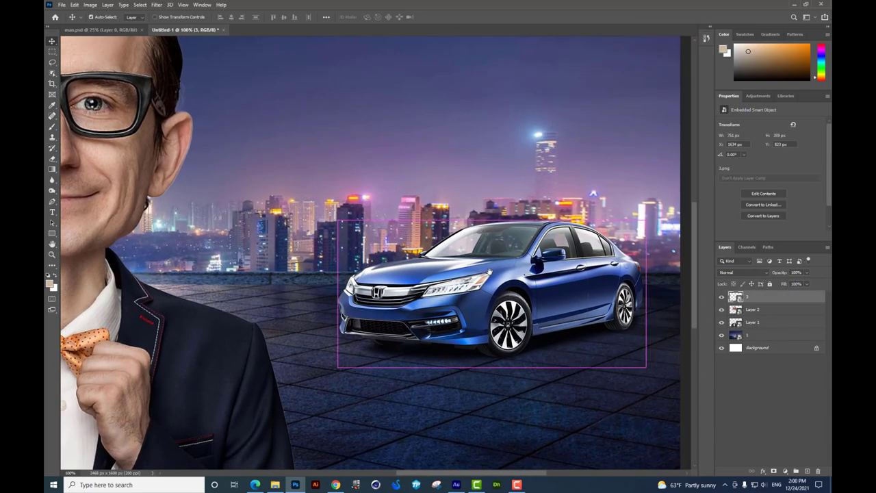
{"action": "scroll", "coordinate": [563, 296], "scroll_direction": "down", "scroll_amount": 2}
{"action": "scroll", "coordinate": [562, 296], "scroll_direction": "down", "scroll_amount": 1}
{"action": "scroll", "coordinate": [563, 296], "scroll_direction": "down", "scroll_amount": 1}
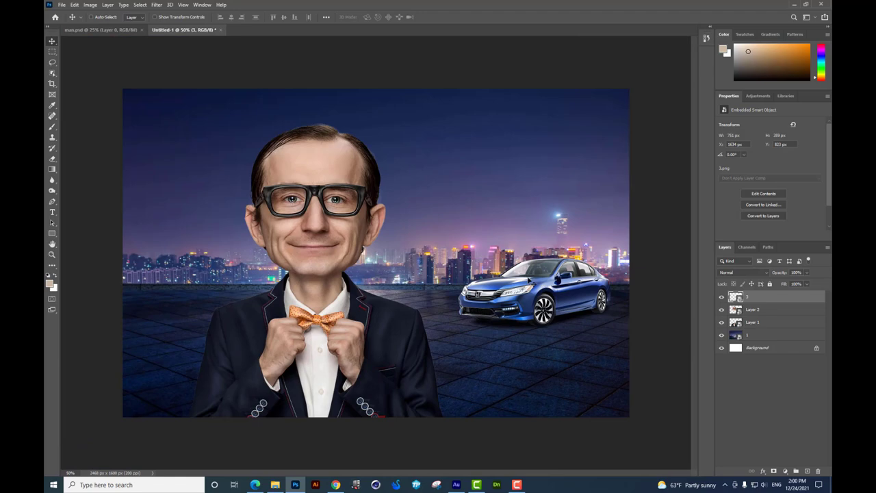
{"action": "key", "text": "ctrl"}
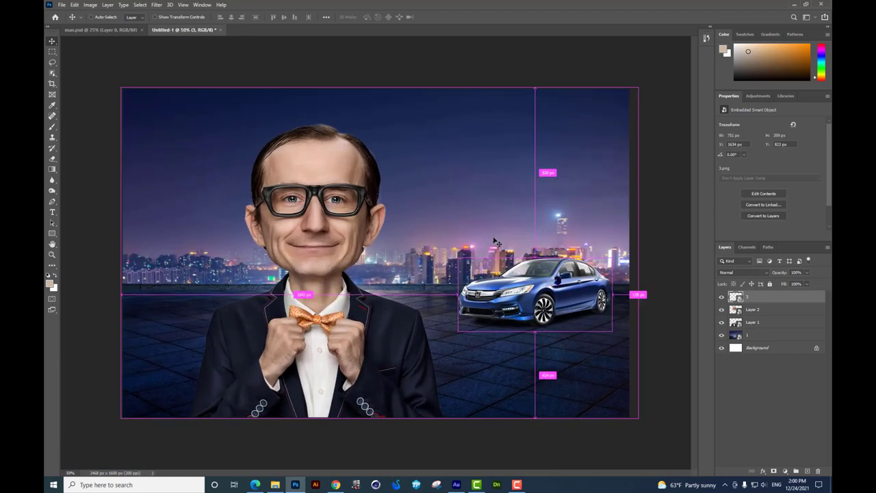
{"action": "scroll", "coordinate": [438, 239], "scroll_direction": "up", "scroll_amount": 1}
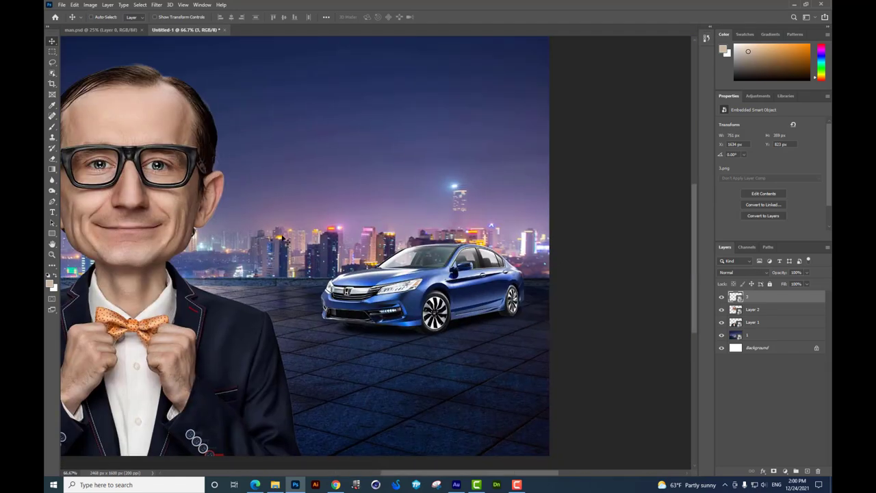
{"action": "left_click_drag", "start_coordinate": [320, 189], "coordinate": [503, 171]}
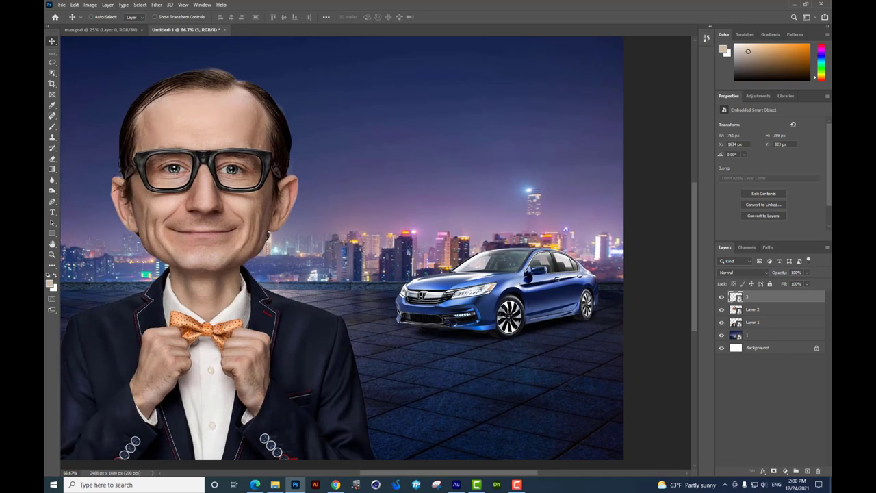
Add a car-clipped Color Balance with midtones Red +27, Magenta -1, Blue +32.
{"action": "left_click", "coordinate": [785, 471]}
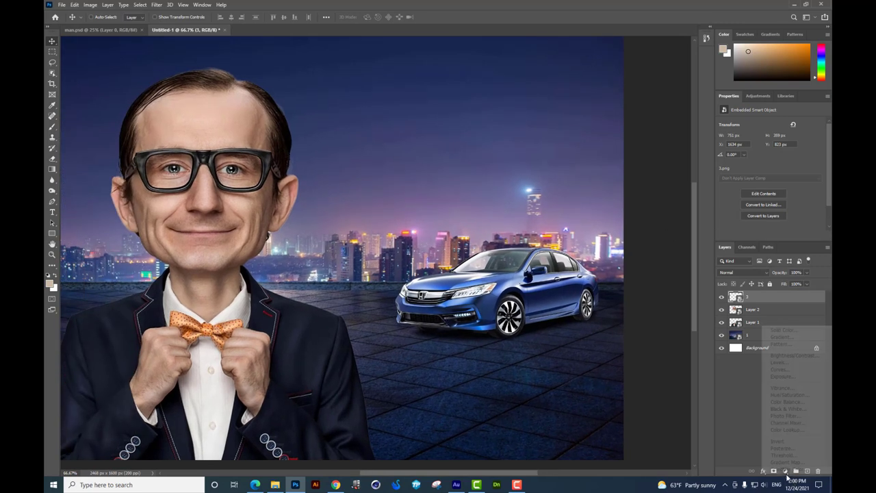
{"action": "left_click", "coordinate": [788, 402]}
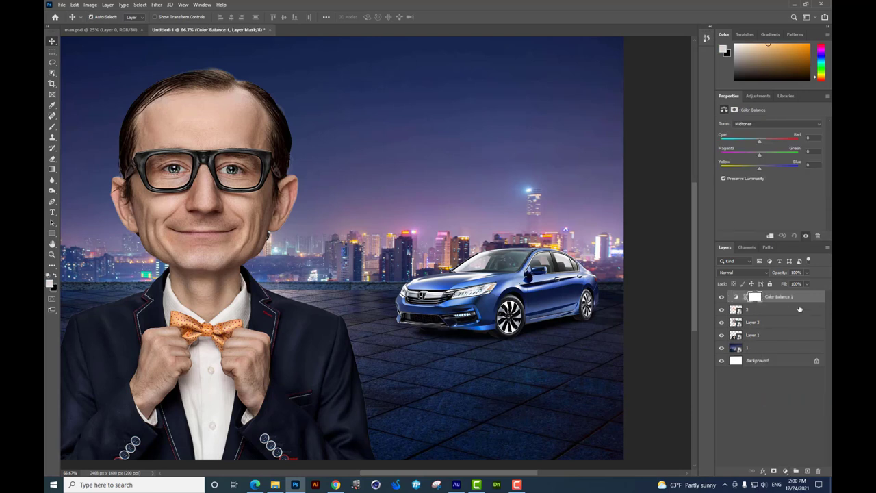
{"action": "left_click", "coordinate": [760, 304], "text": "alt"}
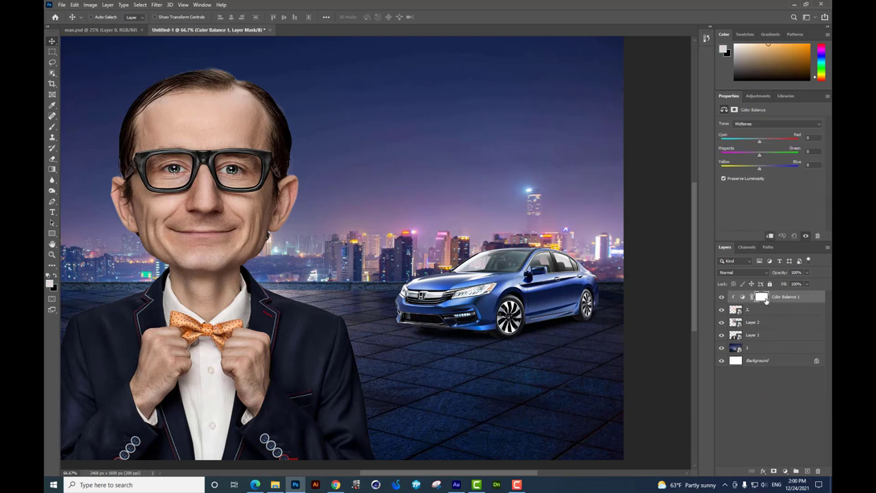
{"action": "left_click_drag", "start_coordinate": [762, 143], "coordinate": [762, 143]}
{"action": "left_click", "coordinate": [720, 297]}
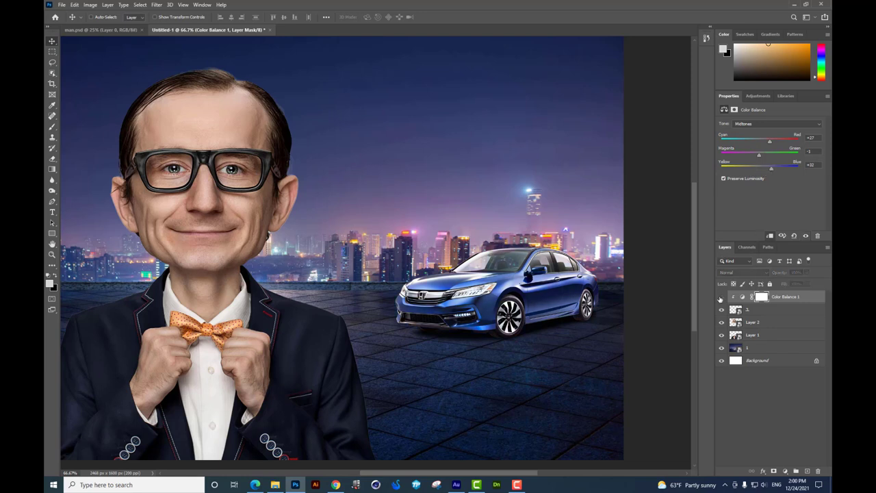
{"action": "left_click", "coordinate": [720, 297]}
{"action": "left_click_drag", "start_coordinate": [603, 367], "coordinate": [546, 342]}
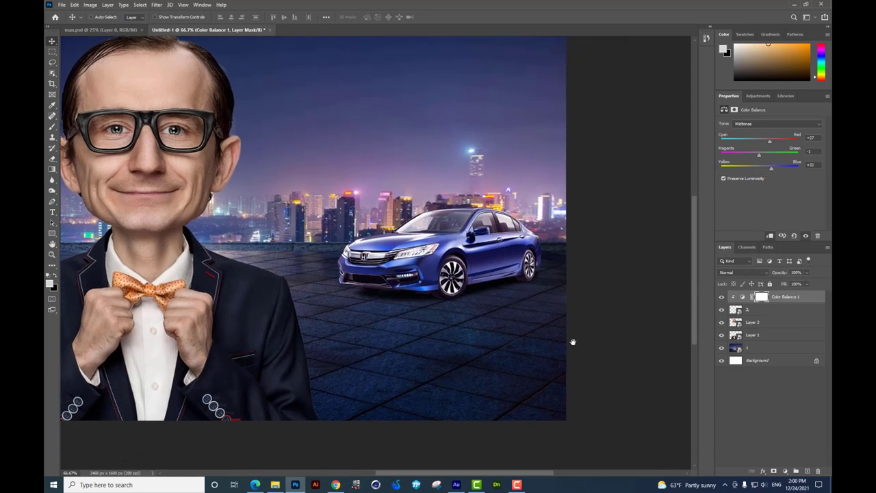
Add a Brightness/Contrast layer clipped to the car with Brightness -127 and Contrast -5.
{"action": "left_click", "coordinate": [784, 471]}
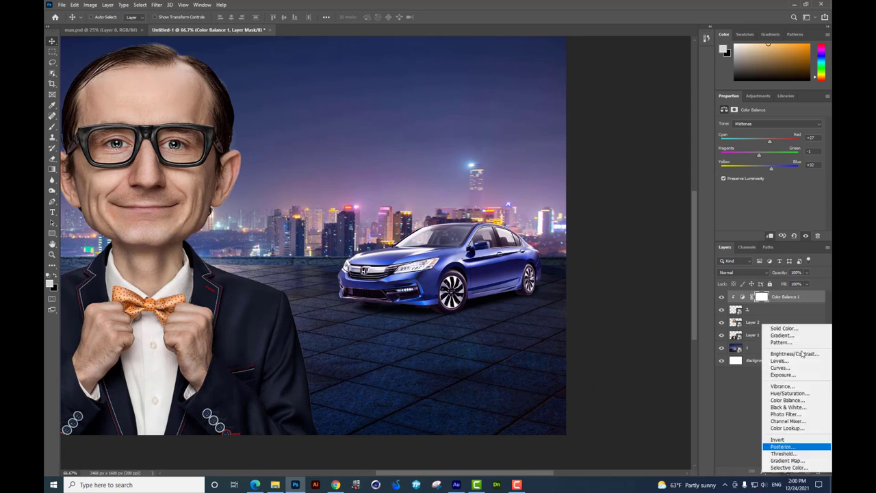
{"action": "left_click", "coordinate": [794, 354]}
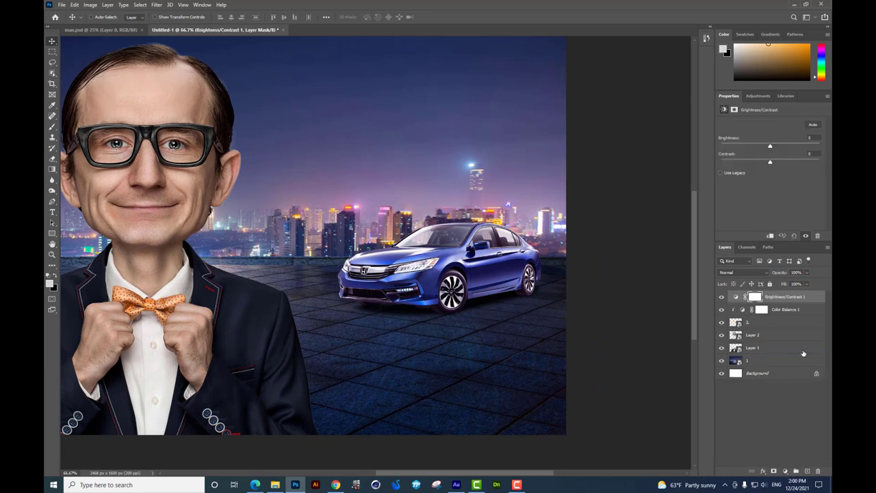
{"action": "key", "text": "ctrl+alt+g"}
{"action": "scroll", "coordinate": [373, 248], "scroll_direction": "left", "scroll_amount": 1}
{"action": "scroll", "coordinate": [440, 263], "scroll_direction": "up", "scroll_amount": 1}
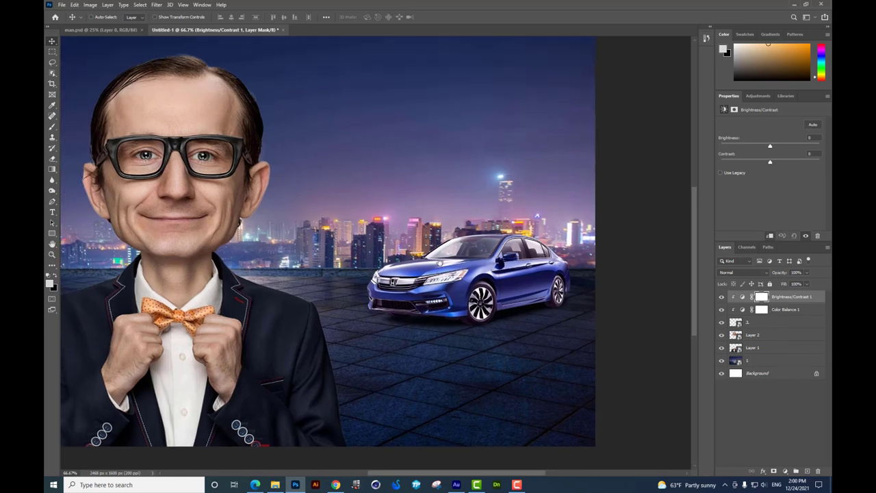
{"action": "left_click_drag", "start_coordinate": [765, 150], "coordinate": [729, 152]}
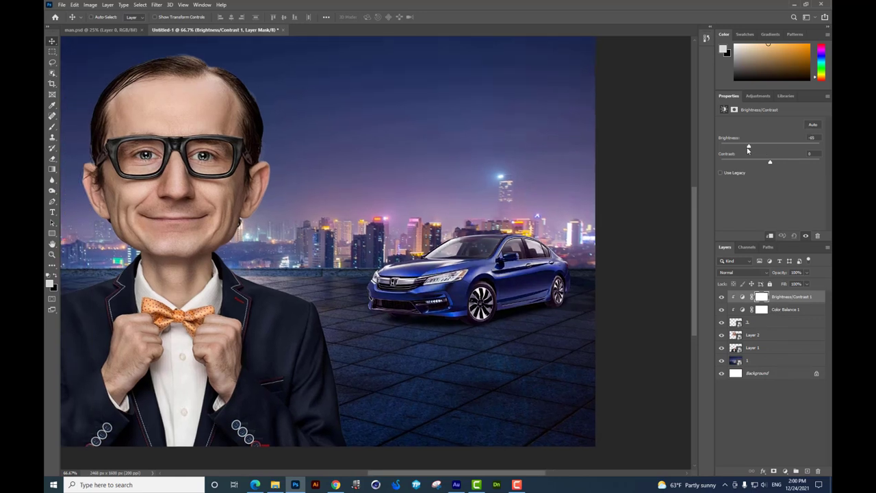
{"action": "scroll", "coordinate": [529, 157], "scroll_direction": "left", "scroll_amount": 2}
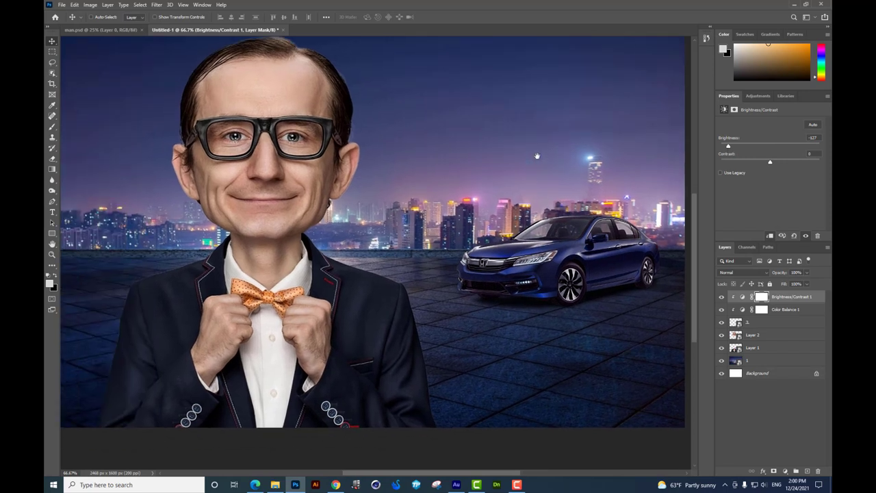
{"action": "scroll", "coordinate": [514, 197], "scroll_direction": "up", "scroll_amount": 1}
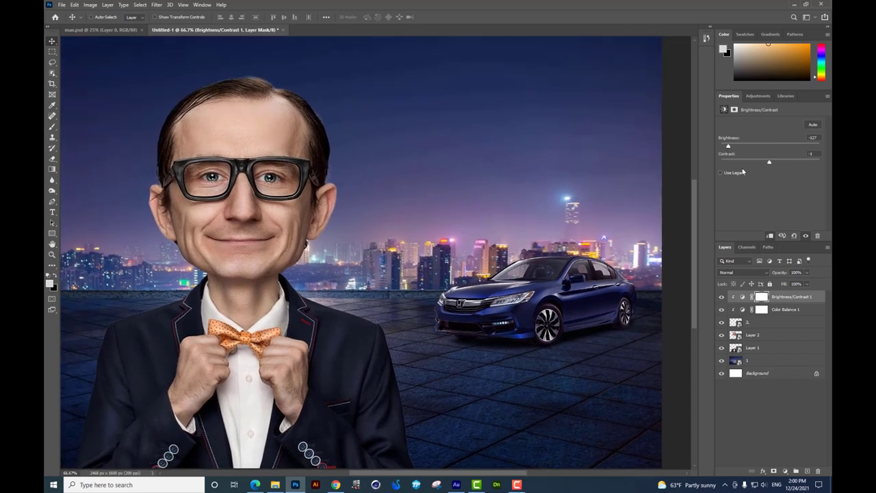
{"action": "mouse_move", "coordinate": [721, 162]}
{"action": "left_mouse_down"}
{"action": "mouse_move", "coordinate": [764, 162]}
{"action": "mouse_move", "coordinate": [786, 178]}
{"action": "mouse_move", "coordinate": [765, 174]}
{"action": "left_mouse_up"}
{"action": "left_click_drag", "start_coordinate": [494, 171], "coordinate": [459, 146]}
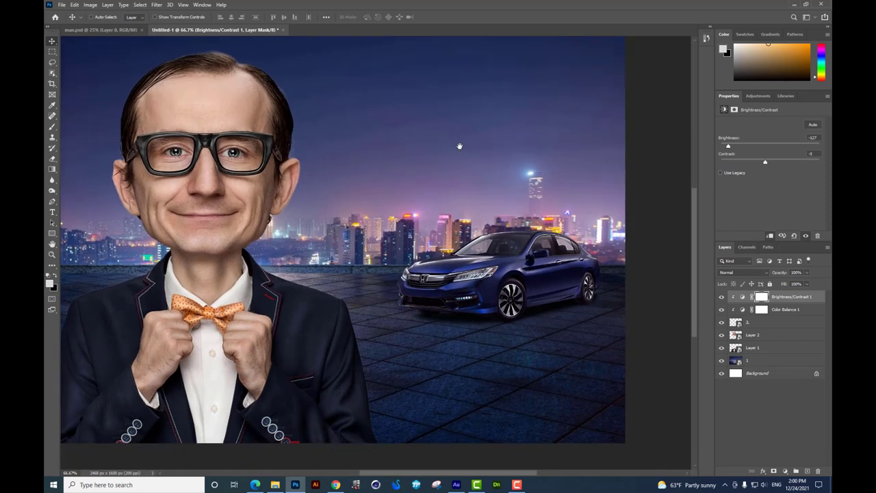
{"action": "left_click", "coordinate": [52, 160]}
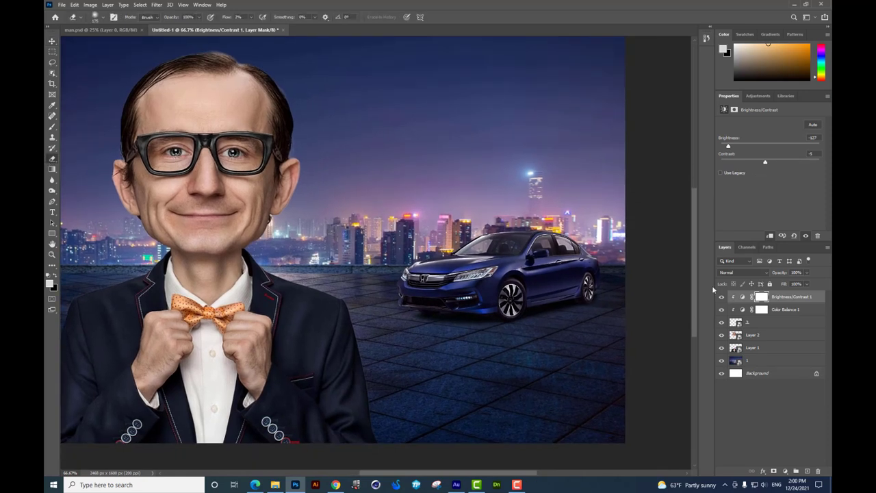
Target the Brightness/Contrast mask, set eraser flow to 18%, and reframe the car and skyline.
{"action": "left_click", "coordinate": [760, 297]}
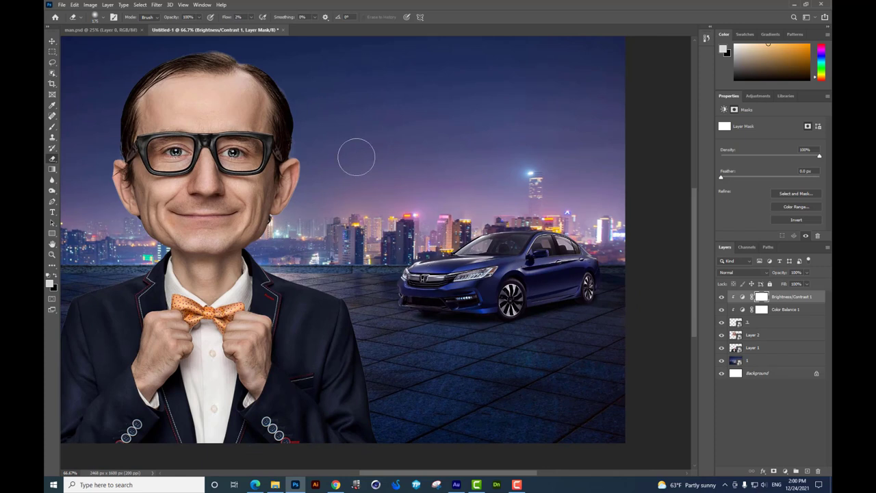
{"action": "left_click_drag", "start_coordinate": [253, 18], "coordinate": [258, 29]}
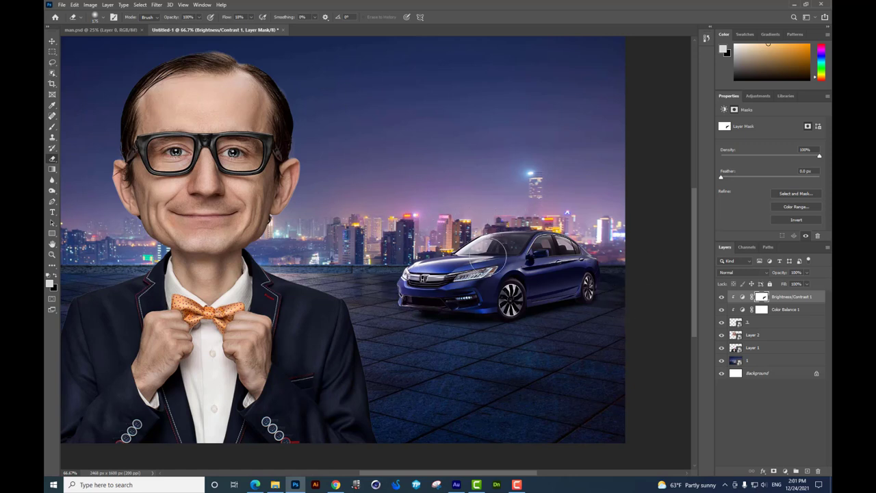
{"action": "left_click_drag", "start_coordinate": [492, 256], "coordinate": [524, 194]}
{"action": "scroll", "coordinate": [513, 207], "scroll_direction": "up", "scroll_amount": 1}
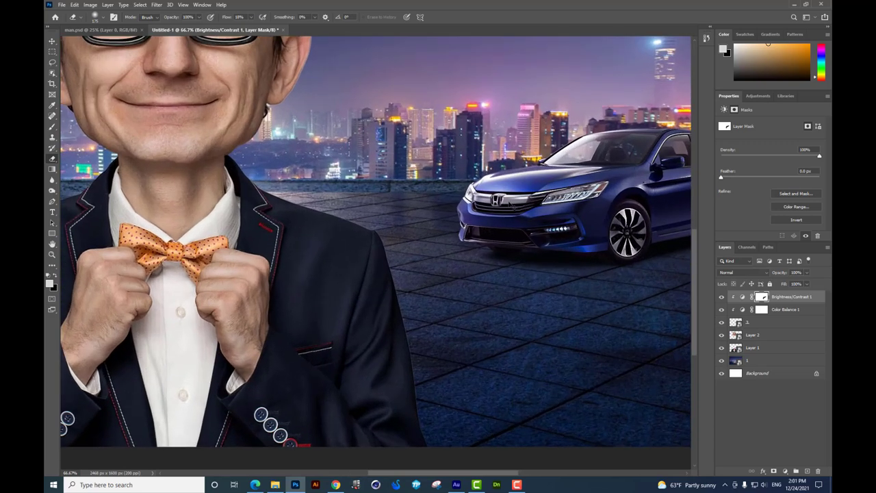
{"action": "scroll", "coordinate": [486, 201], "scroll_direction": "up", "scroll_amount": 1}
{"action": "scroll", "coordinate": [458, 193], "scroll_direction": "up", "scroll_amount": 1}
{"action": "scroll", "coordinate": [411, 182], "scroll_direction": "up", "scroll_amount": 1}
{"action": "left_click_drag", "start_coordinate": [411, 181], "coordinate": [353, 186]}
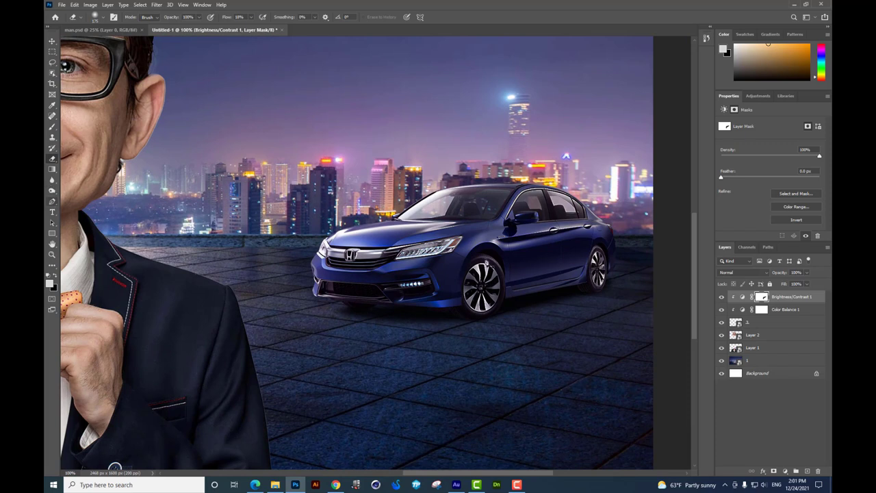
Draw a beam-shaped path from the car's headlight and convert it to a selection.
{"action": "key", "text": "p"}
{"action": "left_click_drag", "start_coordinate": [115, 467], "coordinate": [154, 459]}
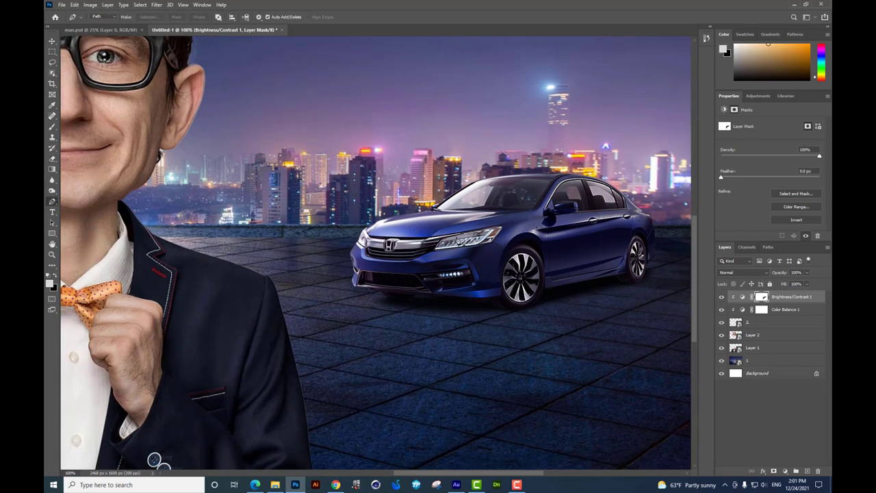
{"action": "left_click", "coordinate": [457, 240]}
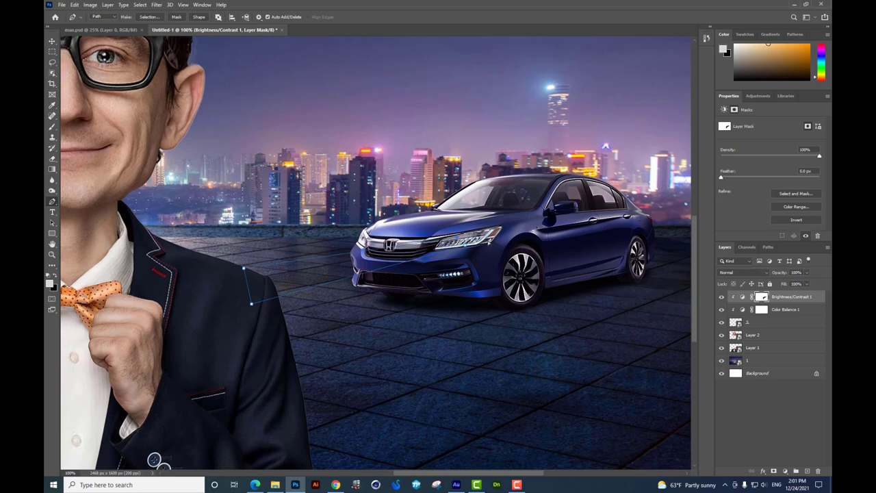
{"action": "key", "text": "ctrl+Return"}
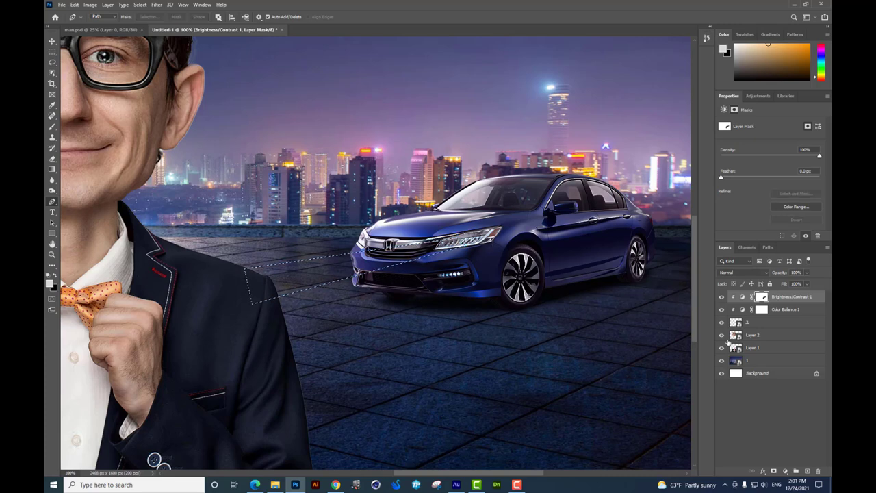
Put the beam selection on its own Layer 3 and move it to the top of the stack.
{"action": "left_click", "coordinate": [759, 374]}
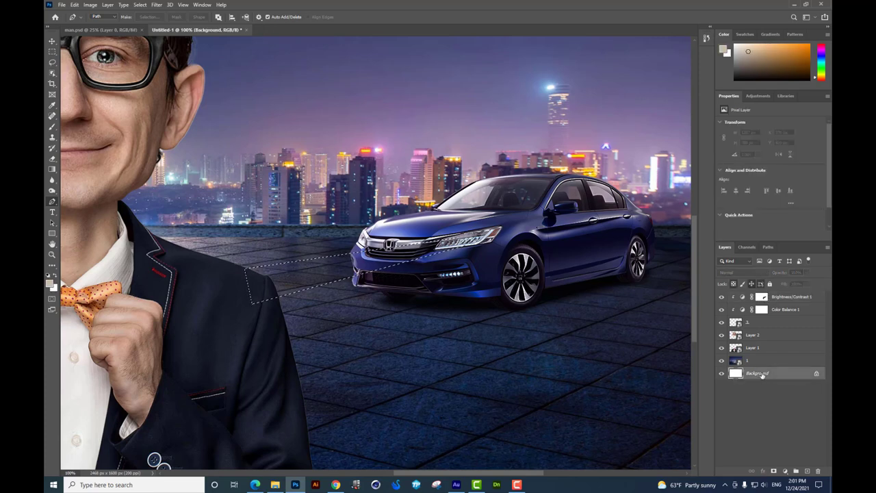
{"action": "key", "text": "ctrl+j"}
{"action": "left_click_drag", "start_coordinate": [764, 374], "coordinate": [771, 297]}
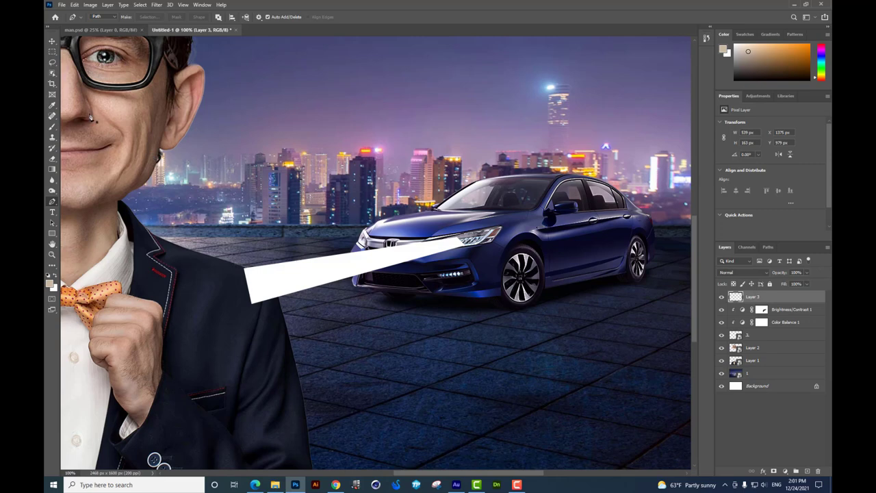
{"action": "key", "text": "v"}
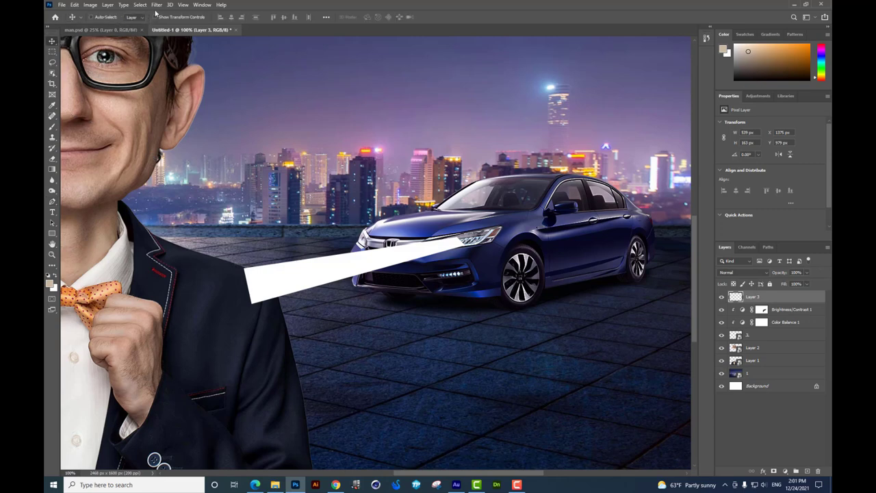
{"action": "left_click", "coordinate": [156, 5]}
{"action": "mouse_move", "coordinate": [161, 110]}
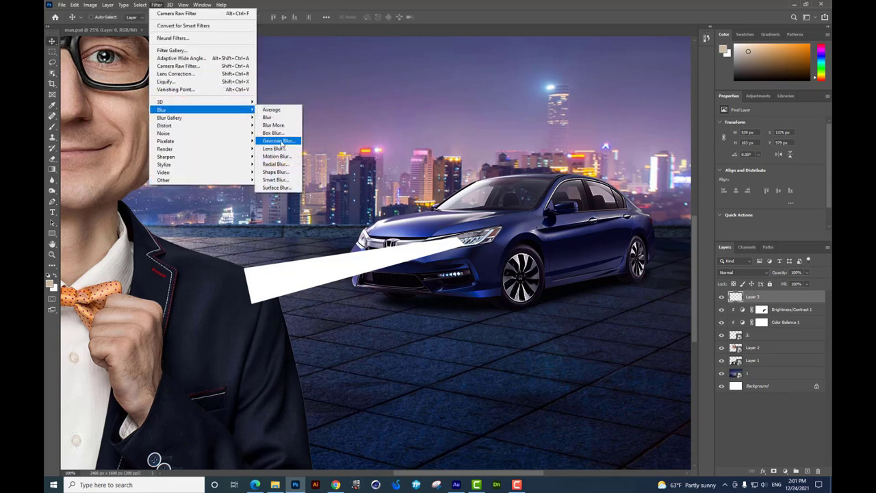
Soften the beam's edges with a 3.9-pixel Gaussian Blur.
{"action": "left_click", "coordinate": [288, 143]}
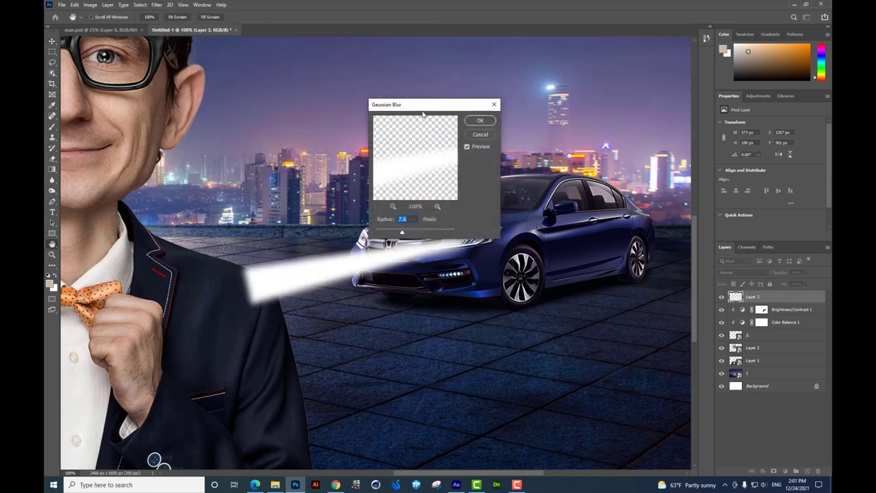
{"action": "left_click_drag", "start_coordinate": [423, 113], "coordinate": [644, 147]}
{"action": "left_click_drag", "start_coordinate": [613, 267], "coordinate": [614, 268]}
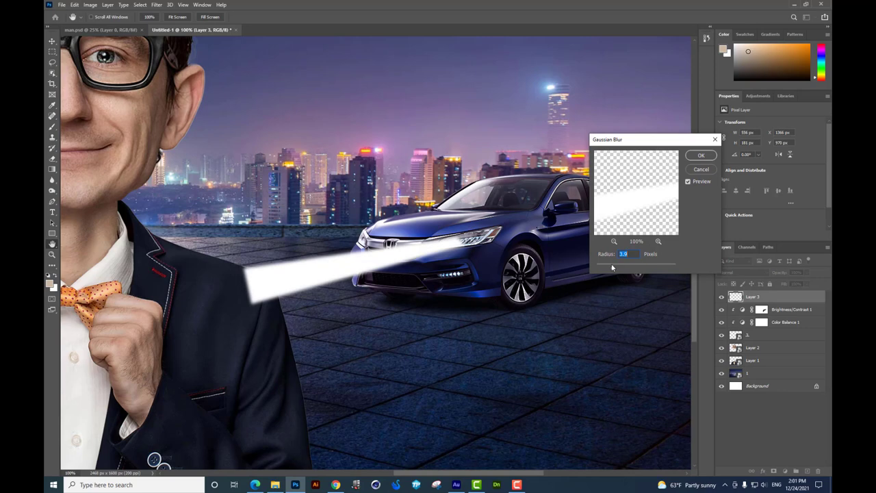
{"action": "key", "text": "Return"}
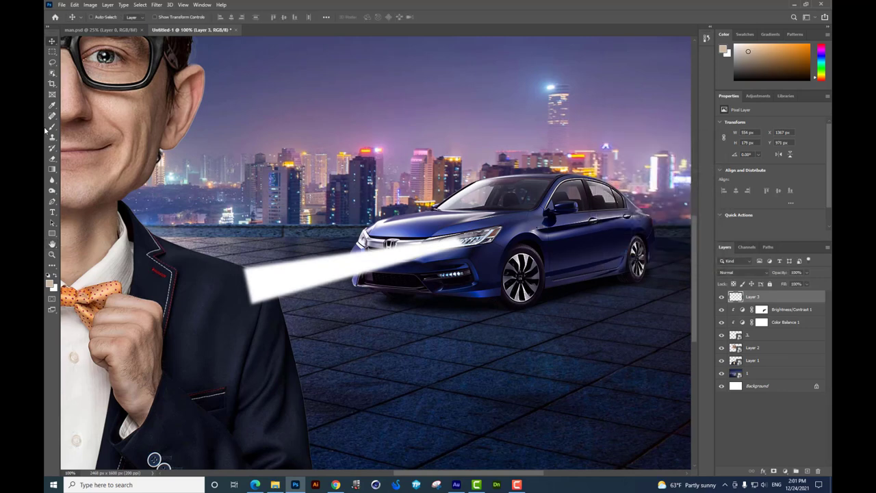
{"action": "left_click", "coordinate": [51, 160]}
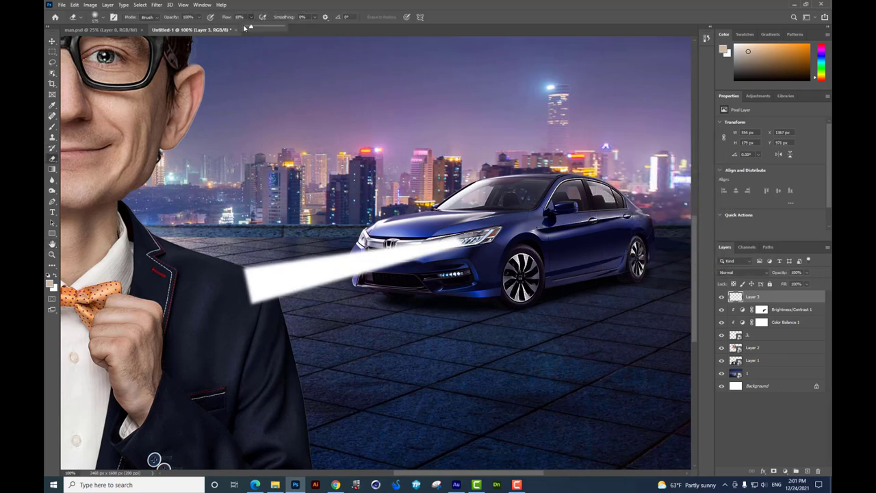
Set a 139 px eraser and erase the beam over the car's grille and bumper.
{"action": "right_click", "coordinate": [518, 251]}
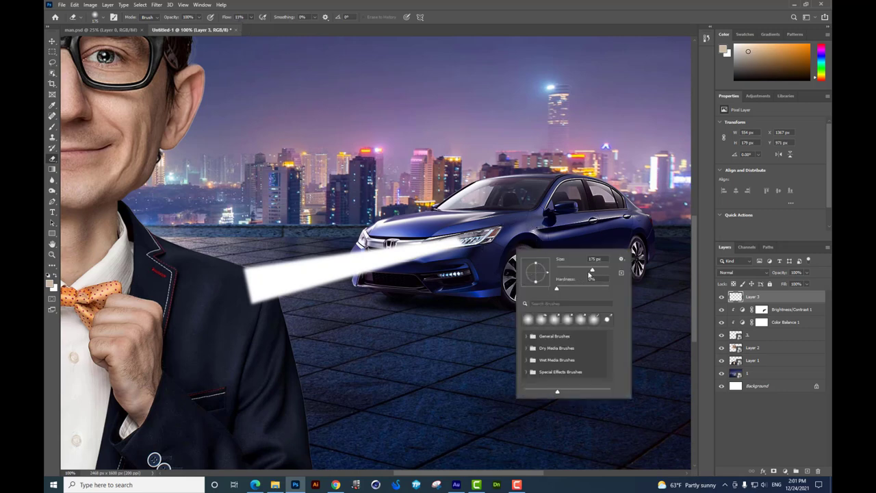
{"action": "left_click_drag", "start_coordinate": [590, 273], "coordinate": [557, 275]}
{"action": "left_click", "coordinate": [438, 272]}
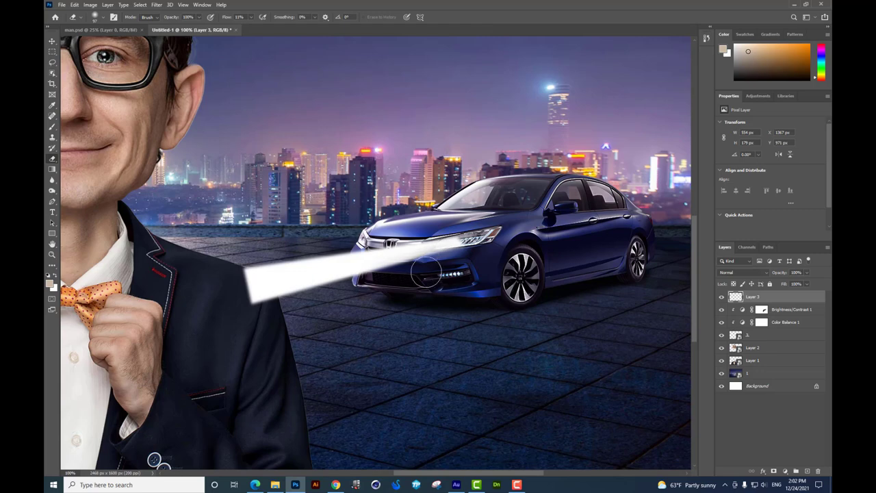
{"action": "left_click_drag", "start_coordinate": [401, 280], "coordinate": [358, 290]}
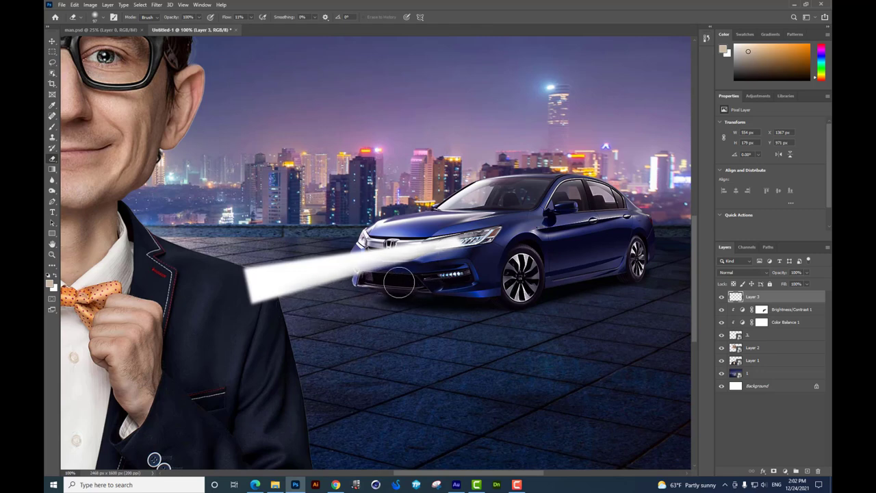
{"action": "left_click_drag", "start_coordinate": [358, 290], "coordinate": [385, 280]}
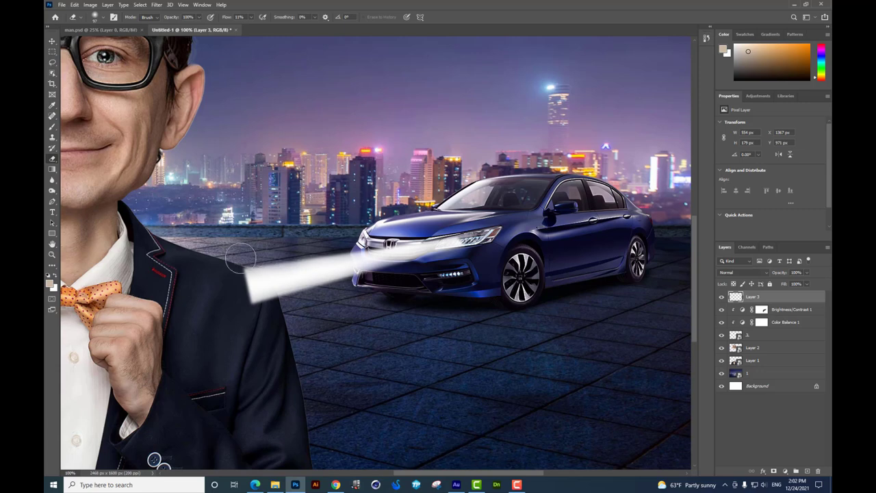
Erase the glow over the car's headlight and add a layer mask to Layer 3.
{"action": "left_click_drag", "start_coordinate": [455, 226], "coordinate": [487, 241]}
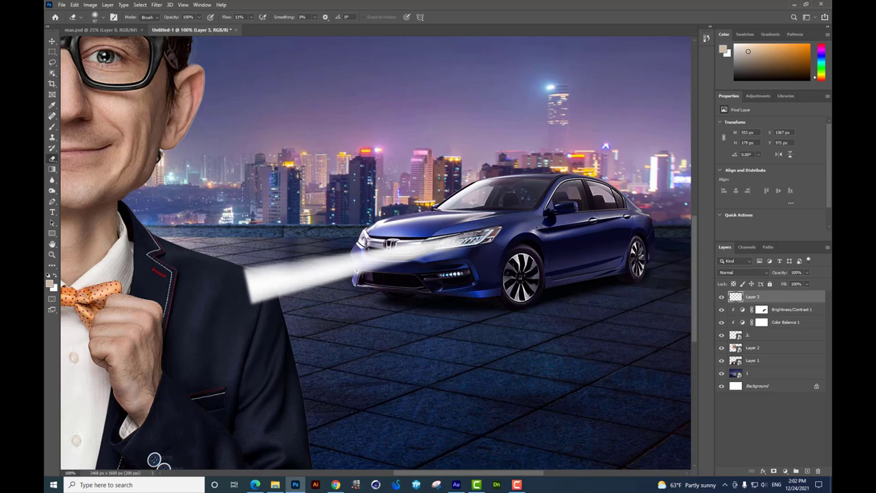
{"action": "left_click", "coordinate": [52, 42]}
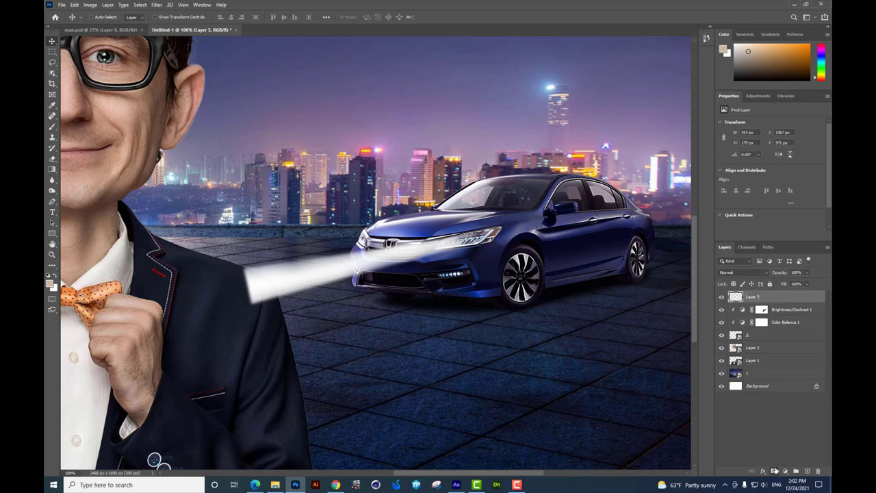
{"action": "left_click", "coordinate": [773, 471]}
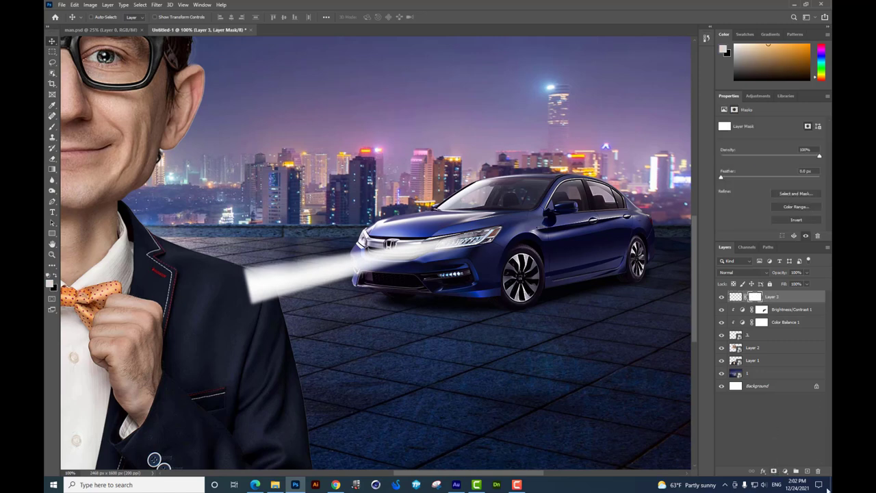
{"action": "left_click", "coordinate": [52, 169]}
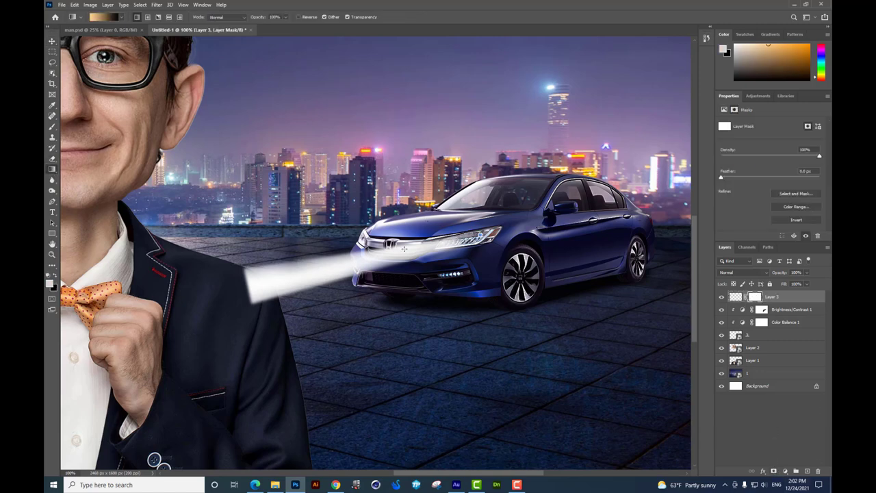
Compare a gradient fade on the beam's mask, leave it undone, and lower the beam layer.
{"action": "left_click_drag", "start_coordinate": [403, 249], "coordinate": [313, 270]}
{"action": "key", "text": "ctrl+z"}
{"action": "key", "text": "ctrl+shift+z"}
{"action": "key", "text": "ctrl+z"}
{"action": "key", "text": "ctrl+shift+z"}
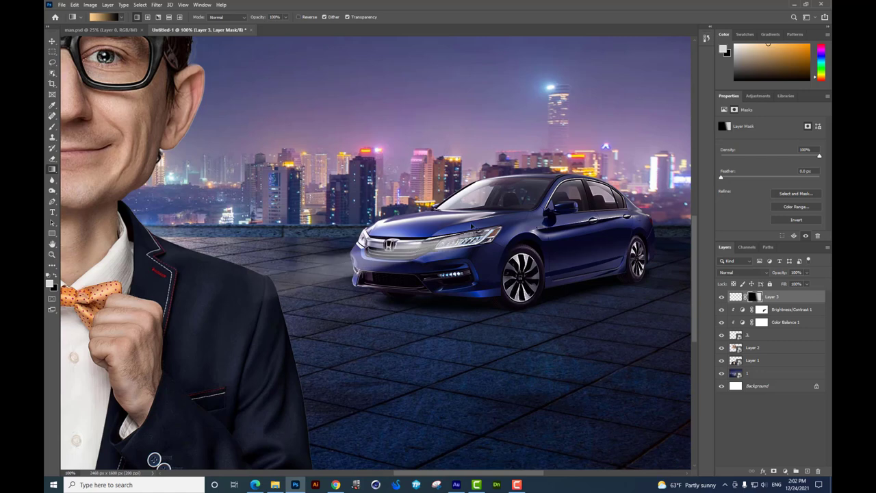
{"action": "key", "text": "ctrl+z"}
{"action": "key", "text": "ctrl+shift+z"}
{"action": "key", "text": "ctrl+z"}
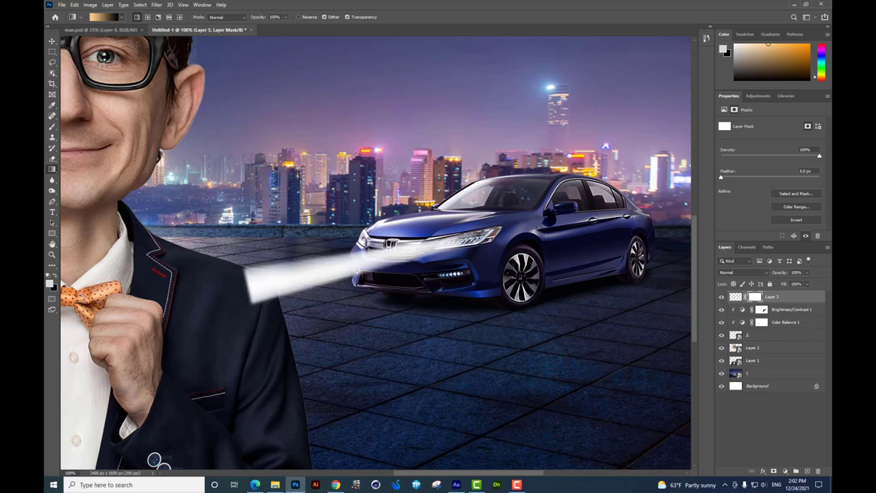
{"action": "left_click", "coordinate": [52, 45]}
{"action": "left_click_drag", "start_coordinate": [771, 296], "coordinate": [768, 361]}
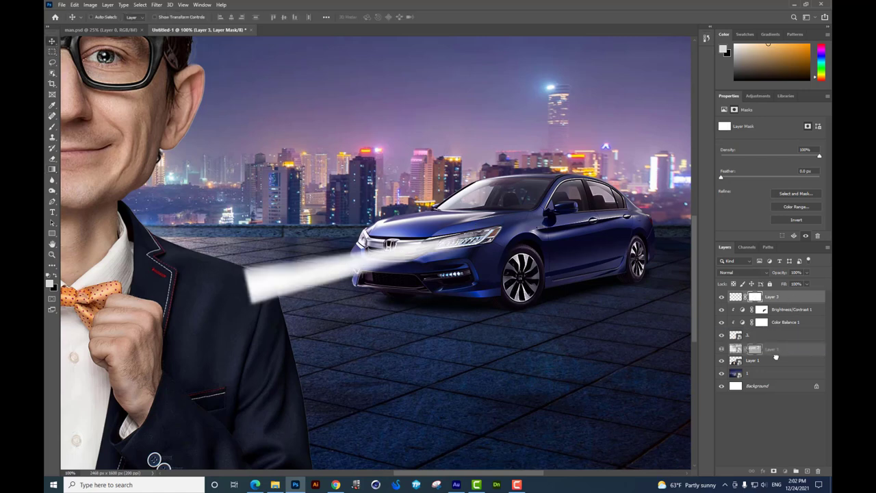
Zoom out and skew and widen the light beam with Free Transform.
{"action": "key", "text": "ctrl+minus"}
{"action": "key", "text": "ctrl+z"}
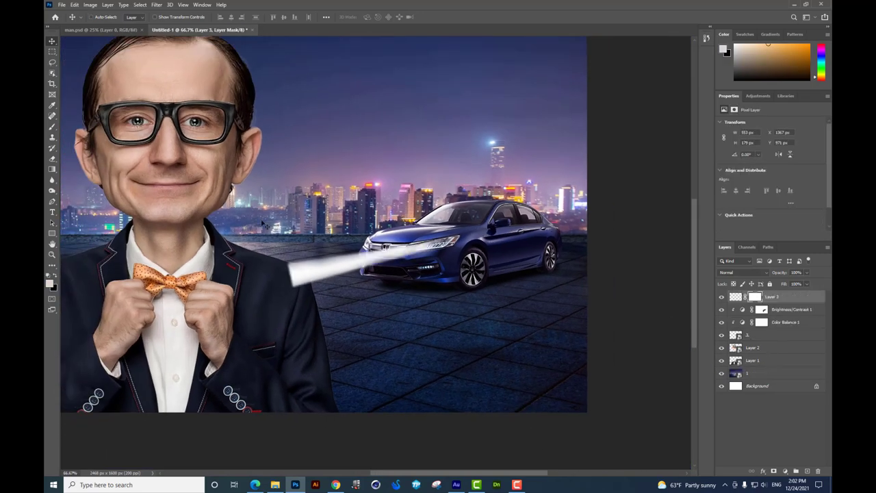
{"action": "key", "text": "ctrl+minus"}
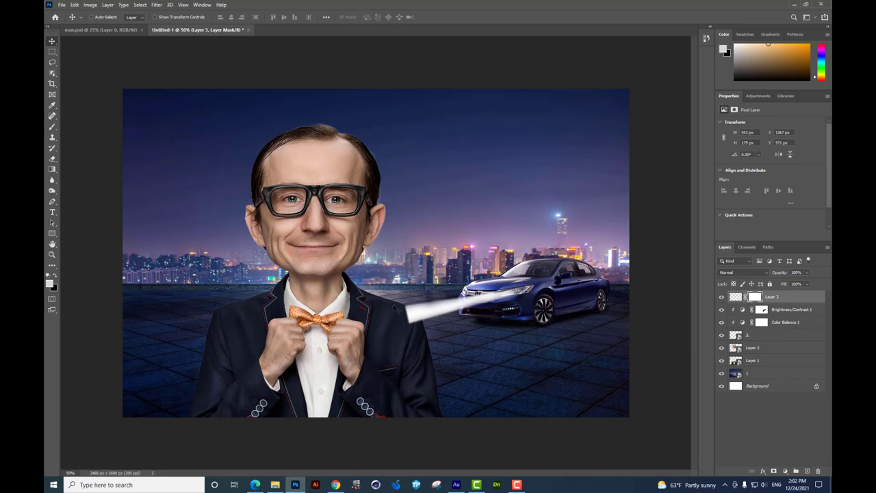
{"action": "key", "text": "ctrl+t"}
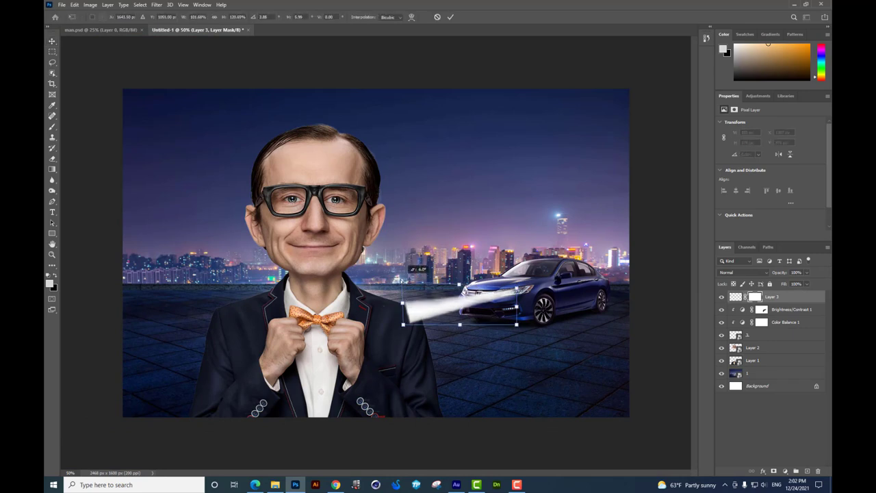
{"action": "left_click_drag", "start_coordinate": [403, 288], "coordinate": [403, 267]}
{"action": "left_click_drag", "start_coordinate": [404, 324], "coordinate": [405, 328]}
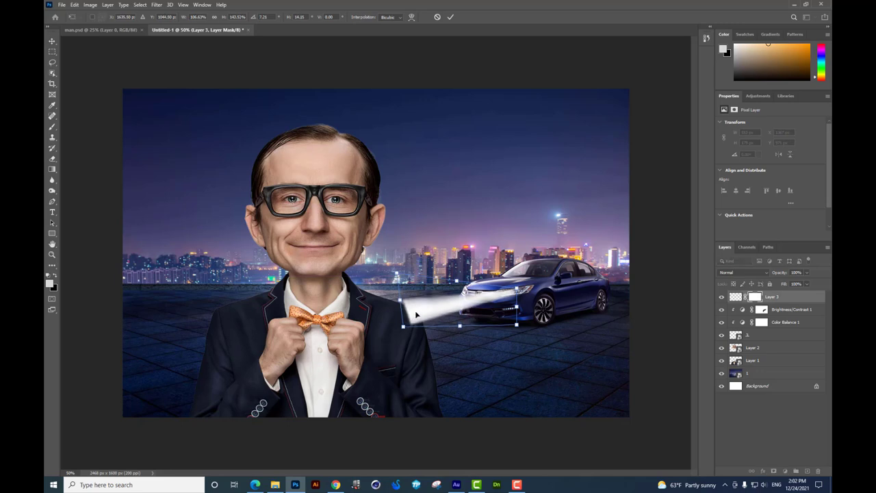
{"action": "key", "text": "Return"}
Erase the beam's left end with a soft eraser and duplicate the beam layer.
{"action": "left_click", "coordinate": [52, 158]}
{"action": "right_click", "coordinate": [413, 298]}
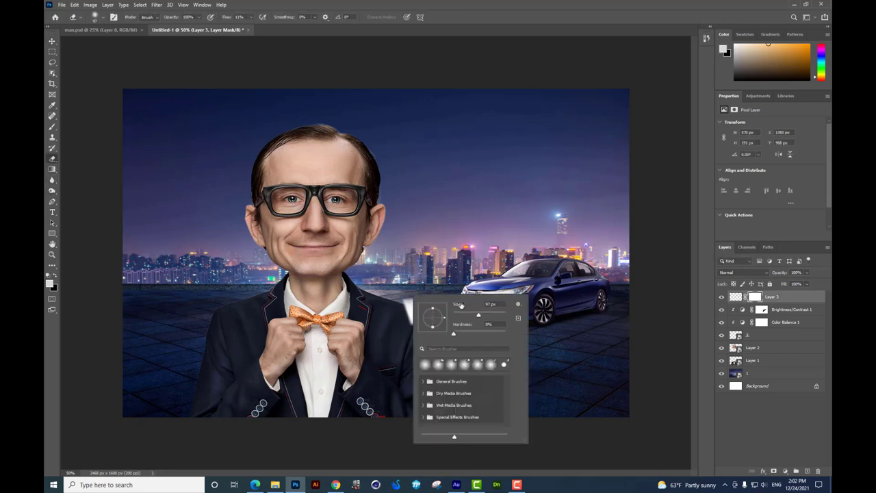
{"action": "key", "text": "Return"}
{"action": "mouse_move", "coordinate": [411, 311]}
{"action": "left_mouse_down"}
{"action": "mouse_move", "coordinate": [401, 332]}
{"action": "mouse_move", "coordinate": [408, 341]}
{"action": "mouse_move", "coordinate": [414, 322]}
{"action": "mouse_move", "coordinate": [450, 337]}
{"action": "mouse_move", "coordinate": [416, 319]}
{"action": "mouse_move", "coordinate": [419, 296]}
{"action": "mouse_move", "coordinate": [460, 330]}
{"action": "mouse_move", "coordinate": [397, 286]}
{"action": "left_mouse_up"}
{"action": "key", "text": "ctrl+plus"}
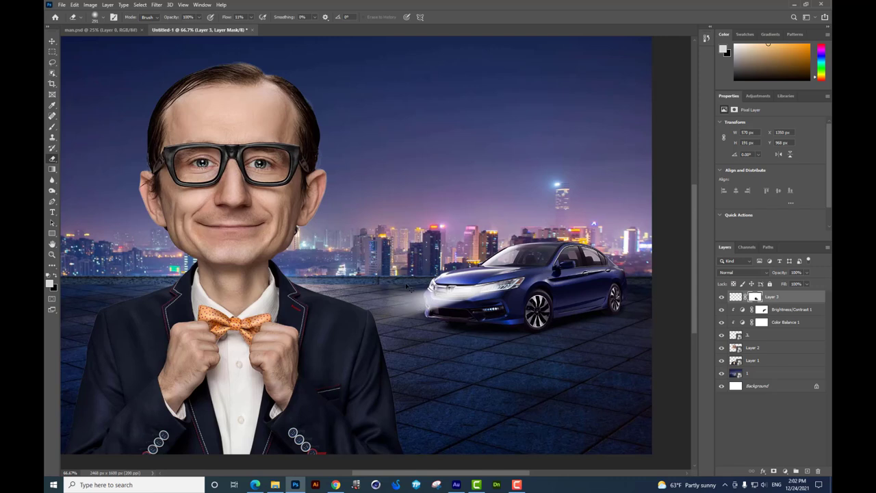
{"action": "key", "text": "ctrl+j"}
Skew the beam copy wider across the ground to about 605 × 280 px at 32% opacity.
{"action": "left_click", "coordinate": [51, 41]}
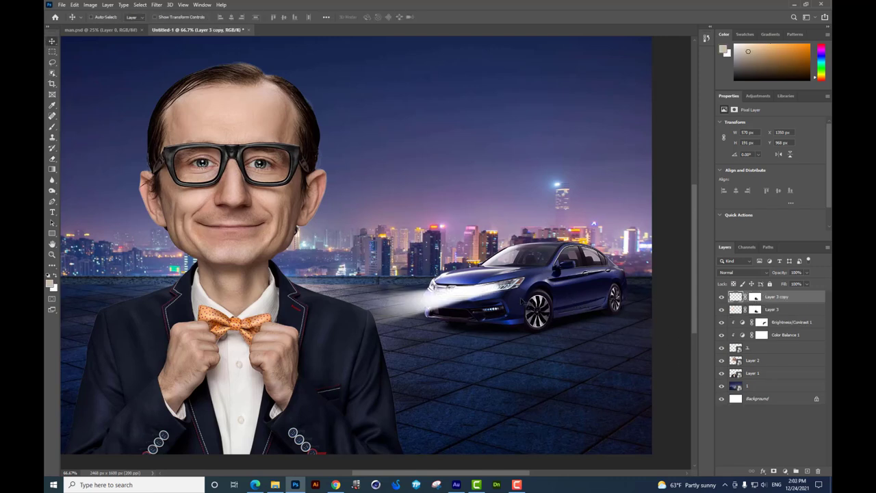
{"action": "key", "text": "ctrl+t"}
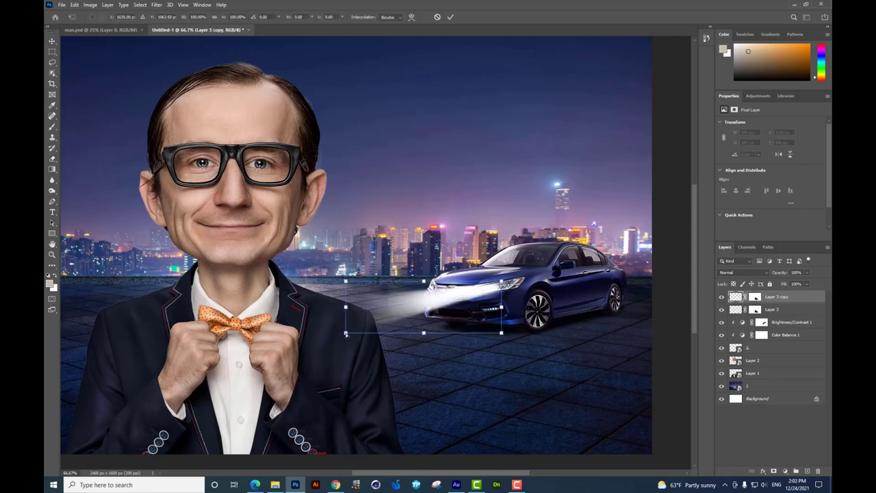
{"action": "left_click_drag", "start_coordinate": [345, 334], "coordinate": [357, 350]}
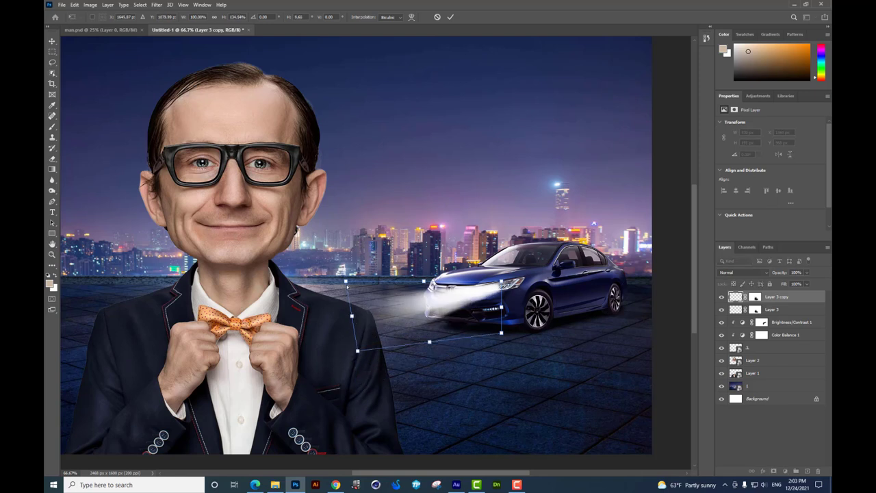
{"action": "left_click_drag", "start_coordinate": [357, 353], "coordinate": [356, 360]}
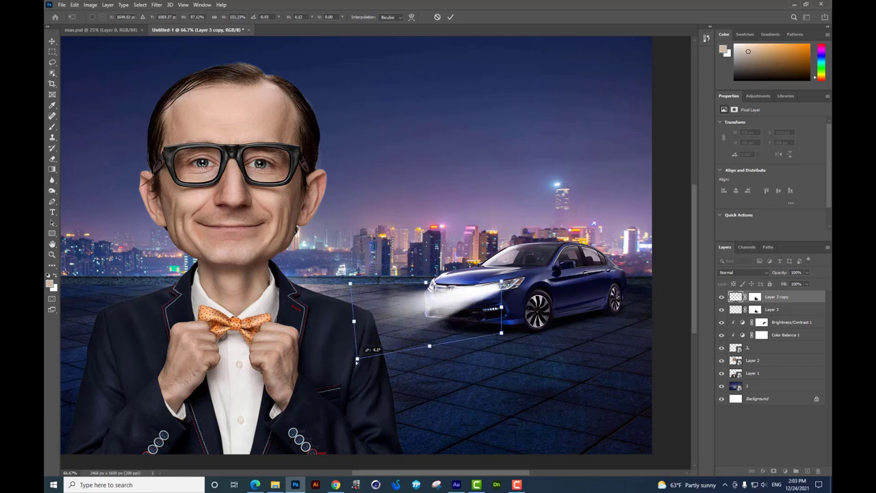
{"action": "left_click_drag", "start_coordinate": [349, 282], "coordinate": [327, 255]}
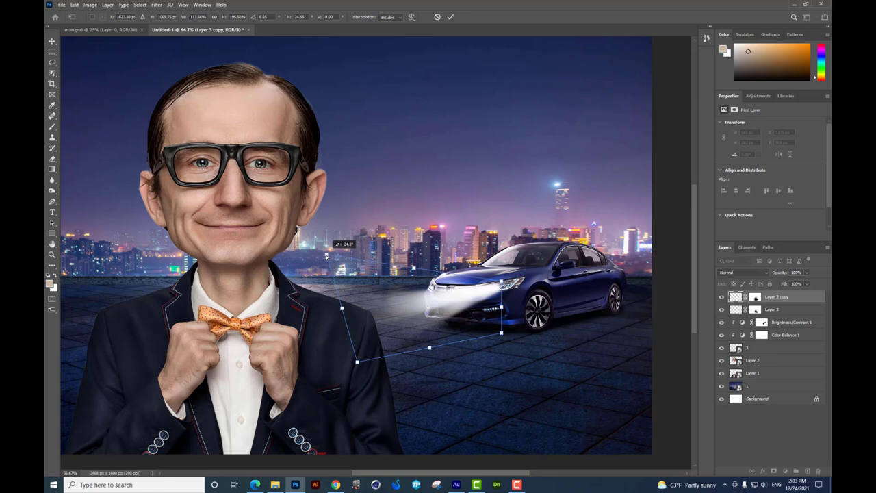
{"action": "key", "text": "Return"}
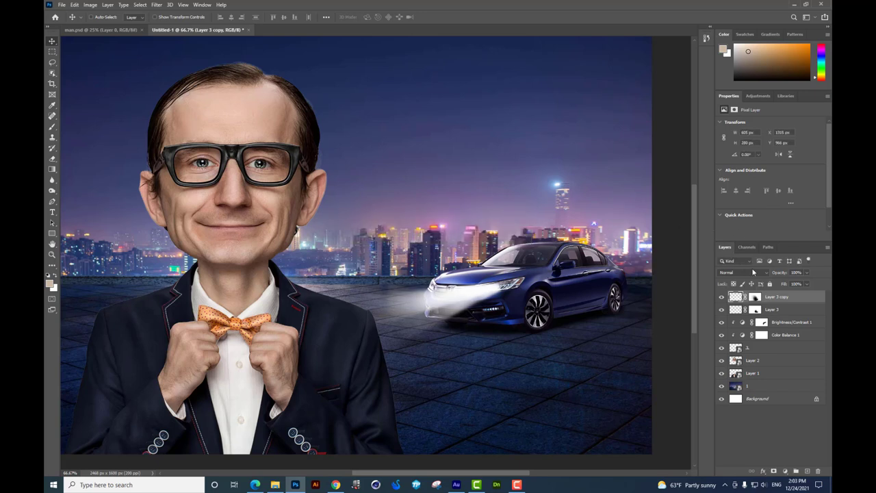
{"action": "left_click", "coordinate": [806, 273]}
{"action": "type", "text": "32"}
{"action": "left_click_drag", "start_coordinate": [445, 288], "coordinate": [446, 294]}
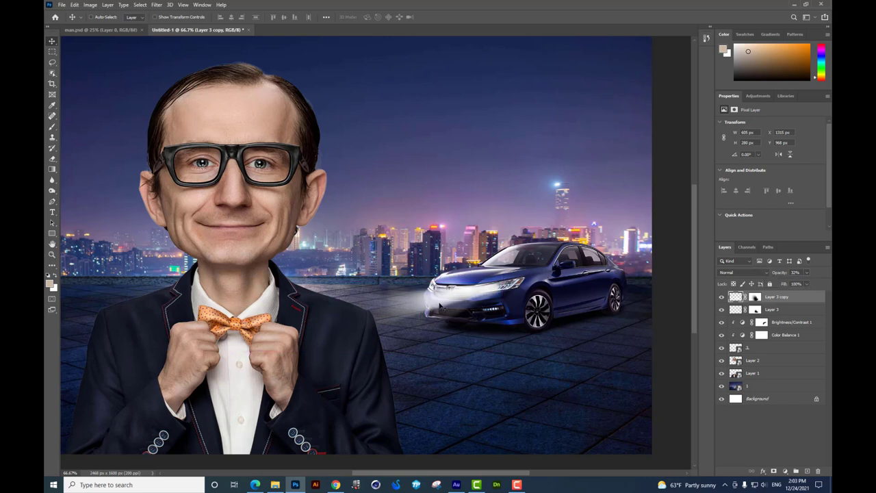
Convert Layer 3 copy to a smart object and lift its lower right corner.
{"action": "right_click", "coordinate": [777, 299]}
{"action": "left_click", "coordinate": [719, 244]}
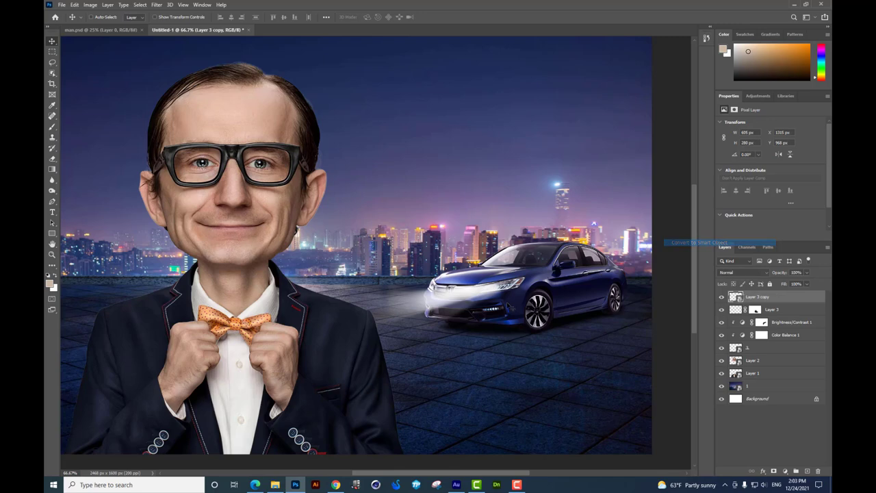
{"action": "key", "text": "ctrl+t"}
{"action": "left_click_drag", "start_coordinate": [502, 359], "coordinate": [502, 335]}
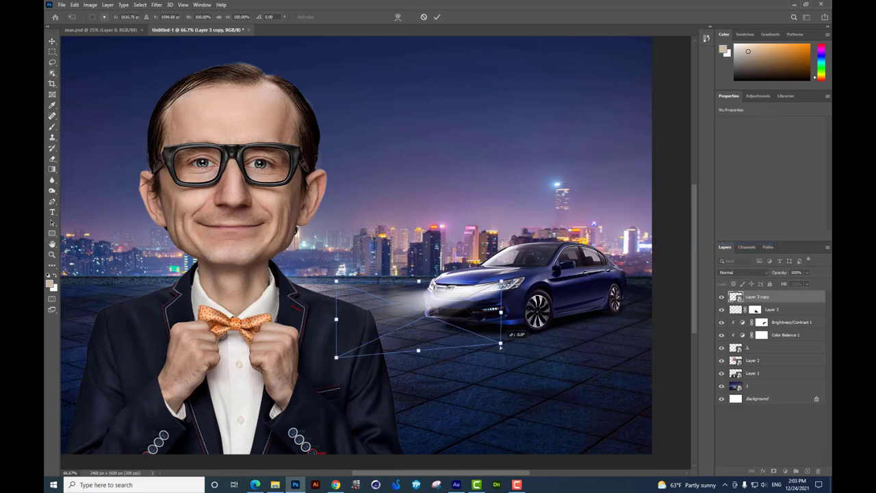
{"action": "key", "text": "Return"}
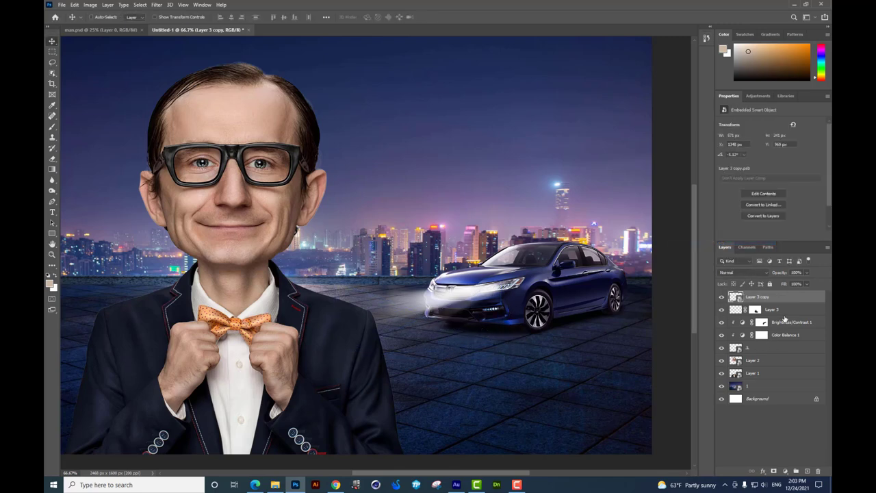
Make Layer 3 a smart object, stretch it left, set 72% opacity, and reposition the glow.
{"action": "left_click", "coordinate": [773, 310]}
{"action": "right_click", "coordinate": [773, 310]}
{"action": "left_click", "coordinate": [725, 242]}
{"action": "key", "text": "ctrl+t"}
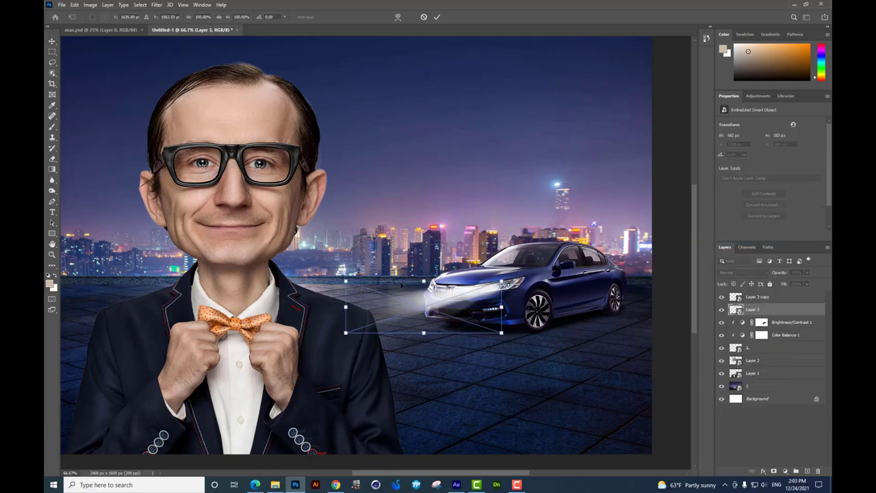
{"action": "left_click_drag", "start_coordinate": [346, 307], "coordinate": [317, 313]}
{"action": "key", "text": "Return"}
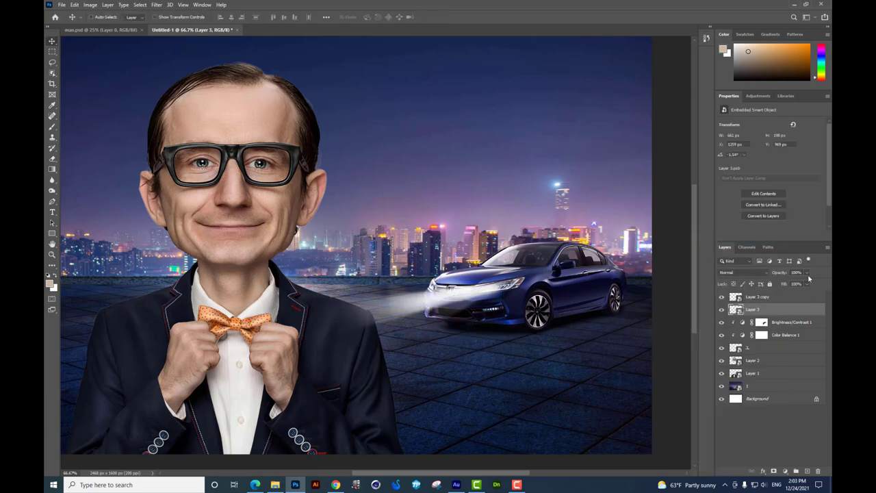
{"action": "left_click", "coordinate": [806, 273]}
{"action": "left_click_drag", "start_coordinate": [811, 284], "coordinate": [796, 284]}
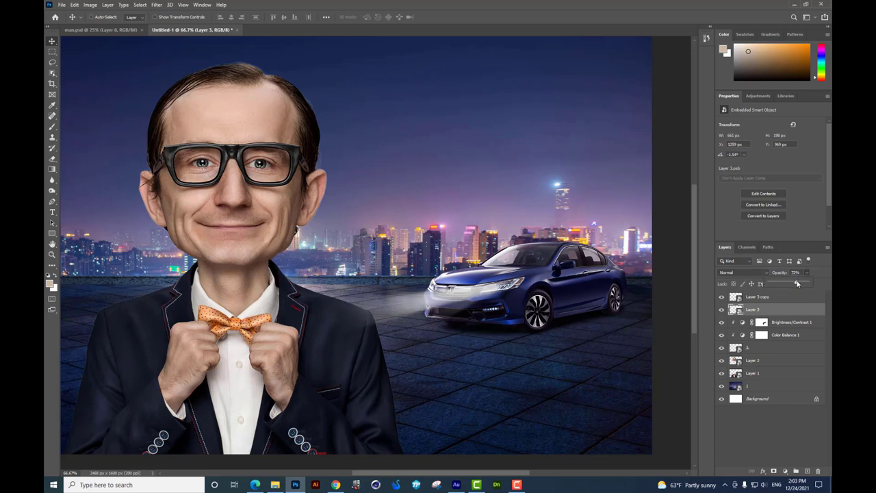
{"action": "mouse_move", "coordinate": [448, 293]}
{"action": "left_mouse_down"}
{"action": "mouse_move", "coordinate": [463, 308]}
{"action": "mouse_move", "coordinate": [401, 303]}
{"action": "left_mouse_up"}
Toggle the Brightness/Contrast layer and move the city background layer 1 to fill the canvas.
{"action": "left_click_drag", "start_coordinate": [427, 357], "coordinate": [428, 355]}
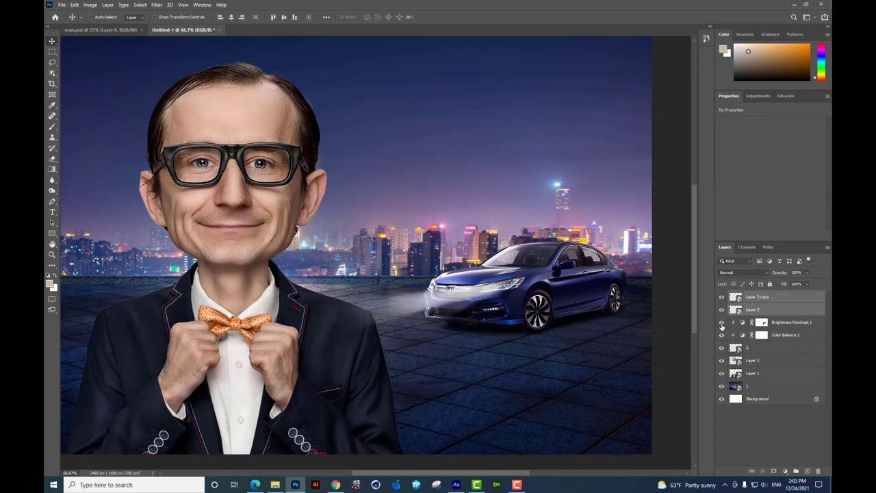
{"action": "left_click", "coordinate": [721, 321]}
{"action": "left_click", "coordinate": [753, 385]}
{"action": "left_click_drag", "start_coordinate": [415, 316], "coordinate": [401, 239]}
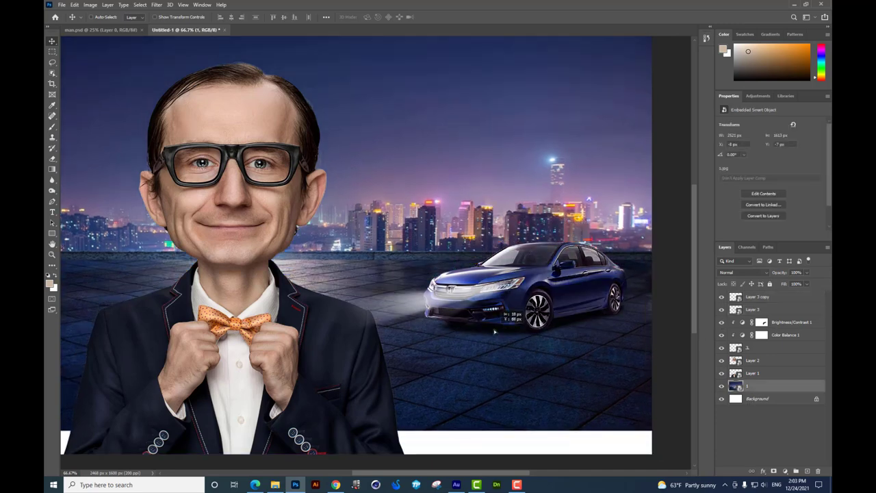
{"action": "left_click_drag", "start_coordinate": [505, 166], "coordinate": [522, 245]}
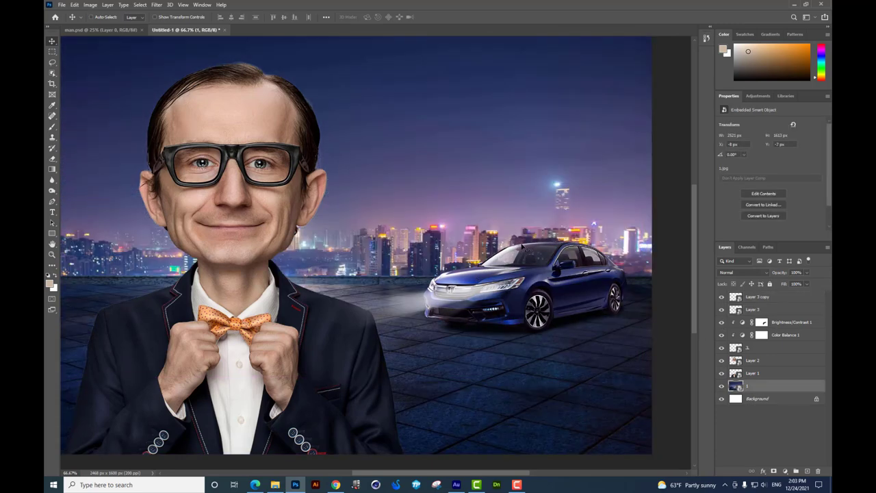
Distort both glow layers' corner toward the man and duplicate the glow copy.
{"action": "left_click", "coordinate": [753, 309]}
{"action": "left_click", "coordinate": [752, 296], "text": "shift"}
{"action": "left_click_drag", "start_coordinate": [410, 308], "coordinate": [376, 343]}
{"action": "key", "text": "ctrl+t"}
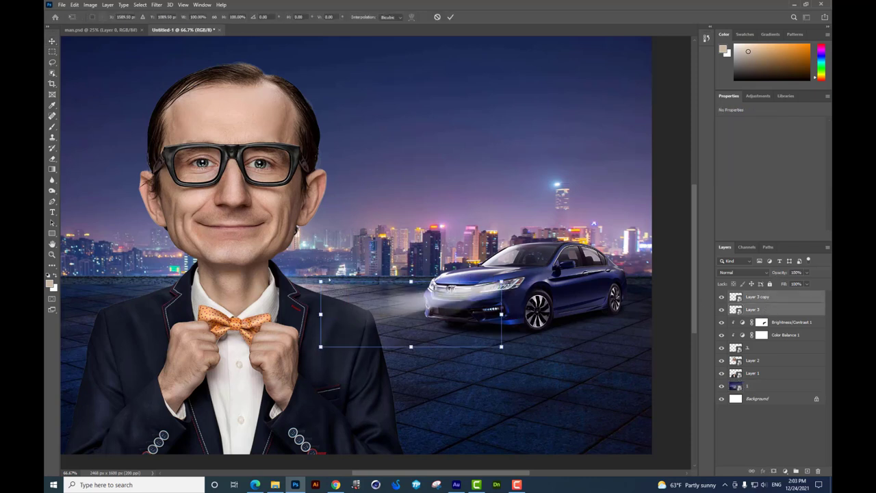
{"action": "left_click_drag", "start_coordinate": [321, 280], "coordinate": [307, 308]}
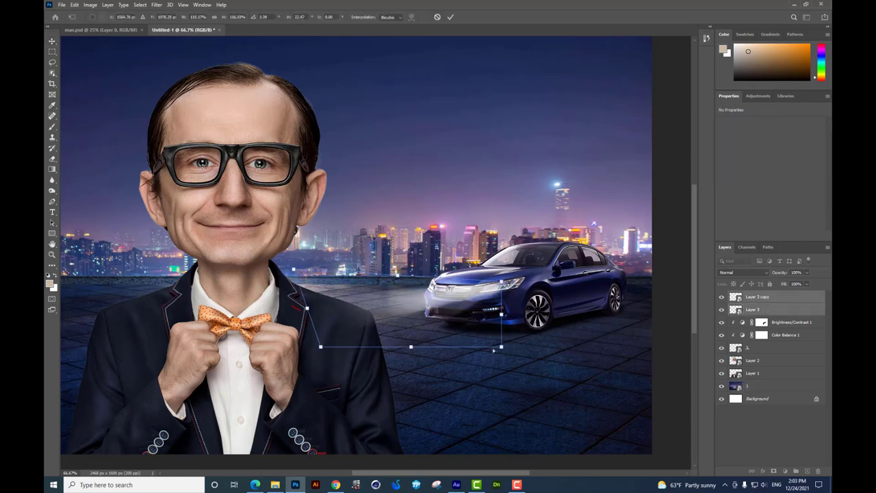
{"action": "key", "text": "Return"}
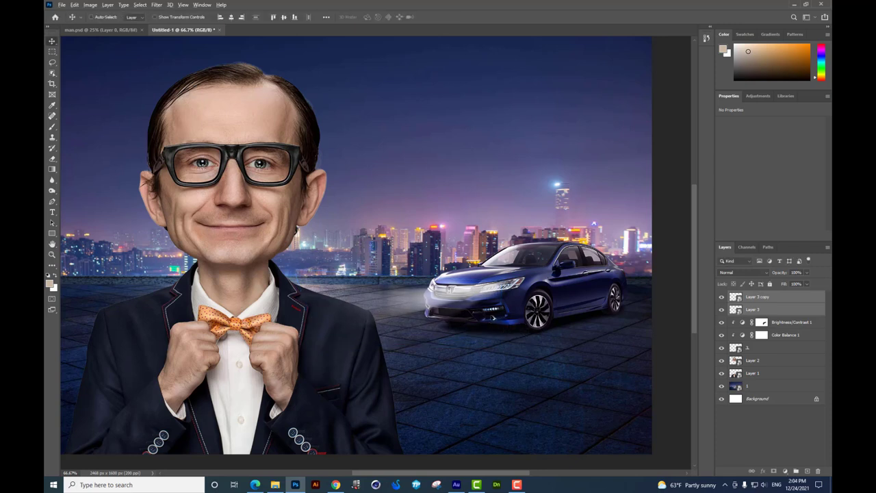
{"action": "mouse_move", "coordinate": [448, 302]}
{"action": "left_mouse_down"}
{"action": "mouse_move", "coordinate": [460, 214]}
{"action": "mouse_move", "coordinate": [450, 301]}
{"action": "left_mouse_up"}
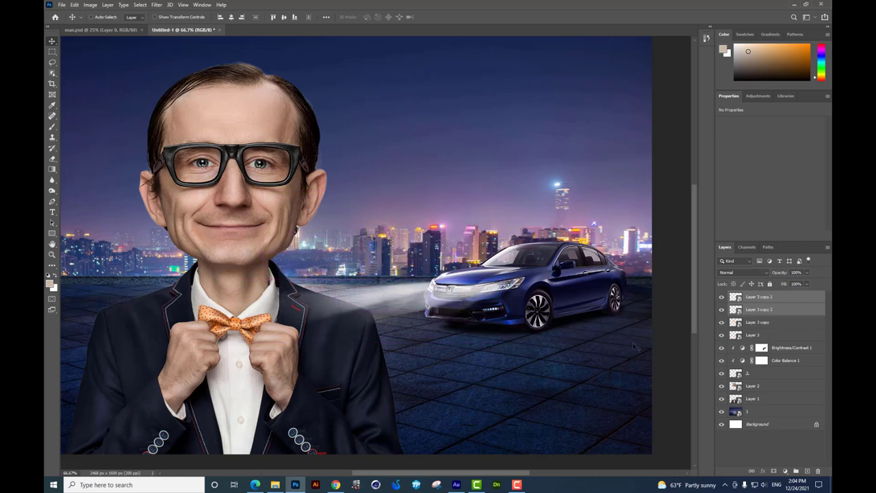
Pull the lower-left corner of Layer 3 and its copy down, testing opacity.
{"action": "left_click", "coordinate": [767, 322]}
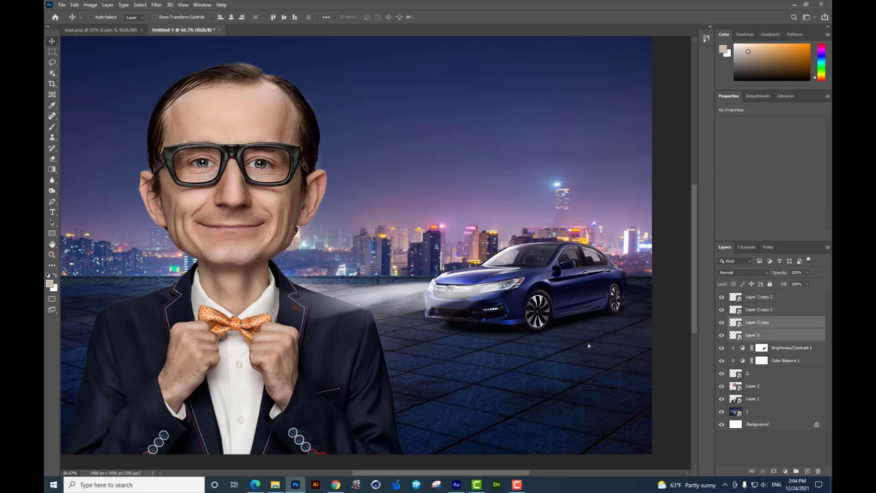
{"action": "key", "text": "ctrl+t"}
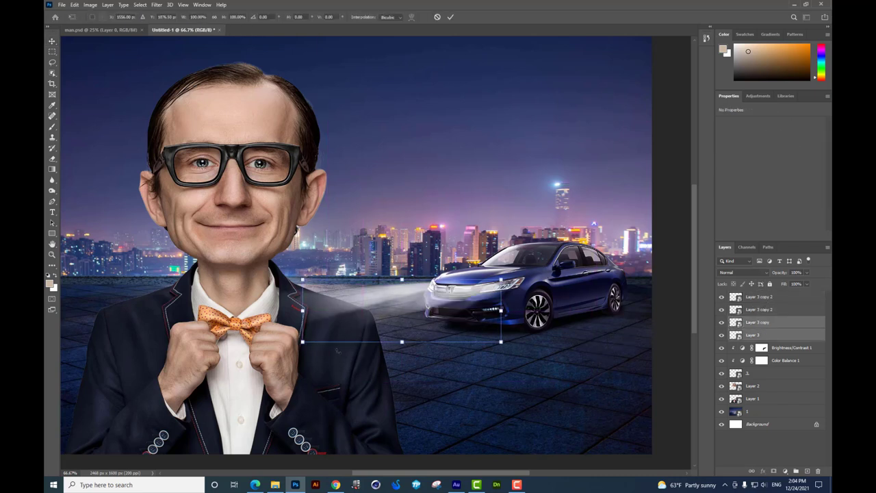
{"action": "left_click_drag", "start_coordinate": [302, 342], "coordinate": [307, 367]}
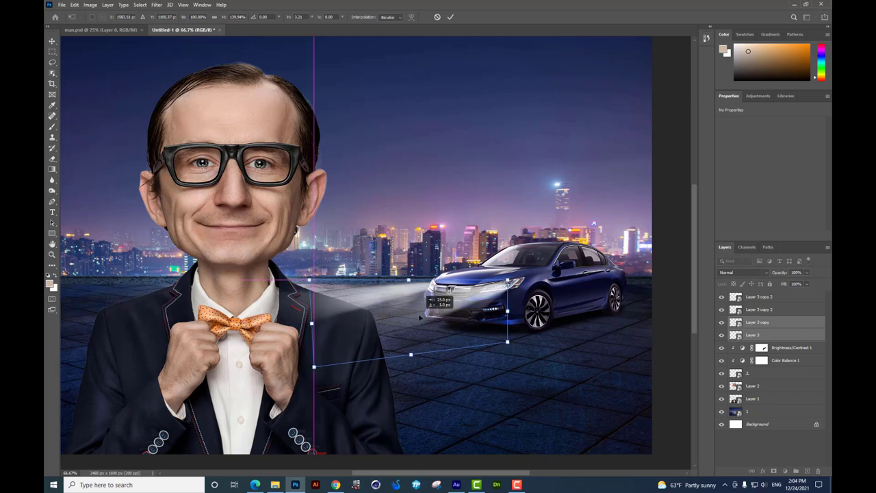
{"action": "left_click_drag", "start_coordinate": [413, 317], "coordinate": [420, 317]}
{"action": "key", "text": "Return"}
{"action": "key", "text": "0"}
{"action": "key", "text": "0"}
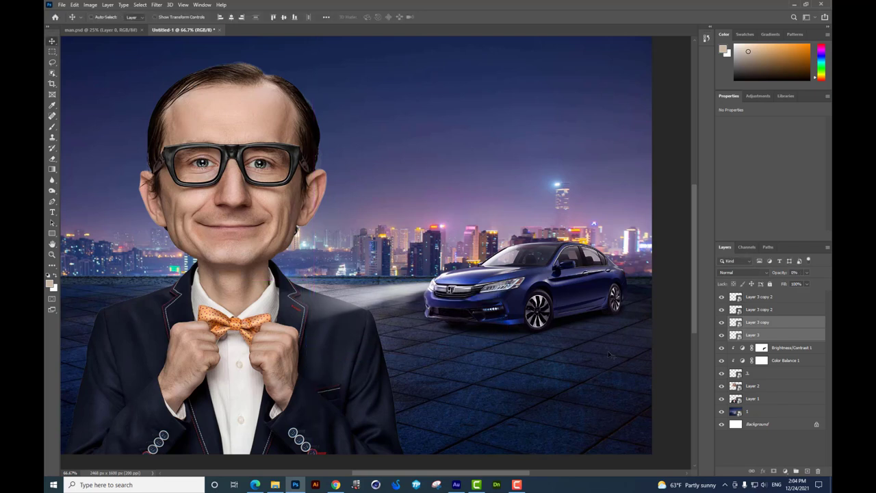
{"action": "key", "text": "0"}
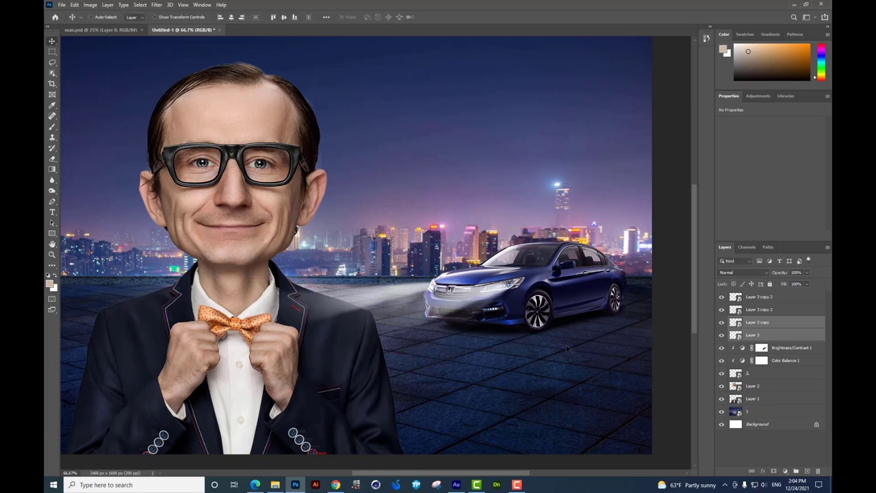
Nudge the glow up and raise its lower-right corner to slant the beam.
{"action": "left_click_drag", "start_coordinate": [571, 348], "coordinate": [572, 347]}
{"action": "key", "text": "Up"}
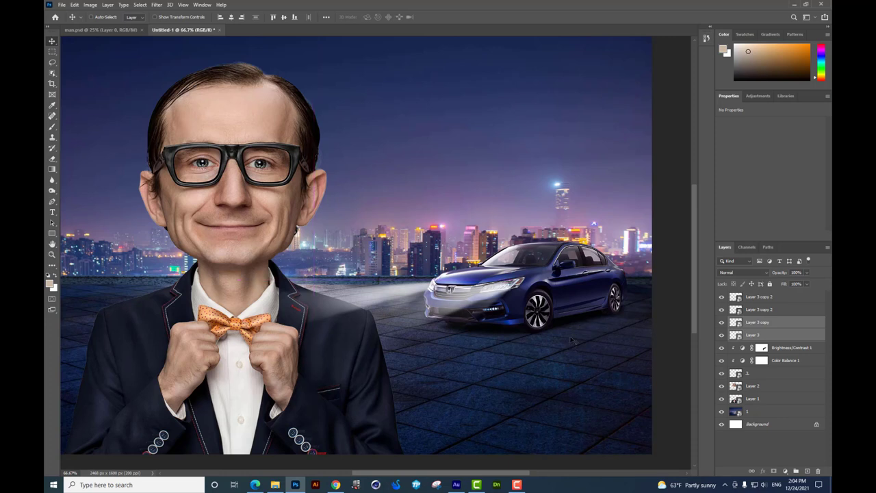
{"action": "key", "text": "Up"}
{"action": "key", "text": "ctrl+t"}
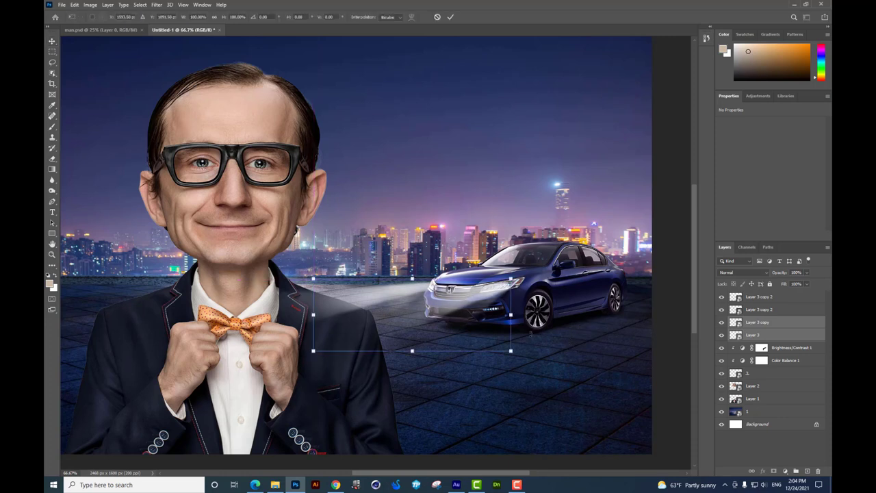
{"action": "left_click_drag", "start_coordinate": [510, 350], "coordinate": [512, 342]}
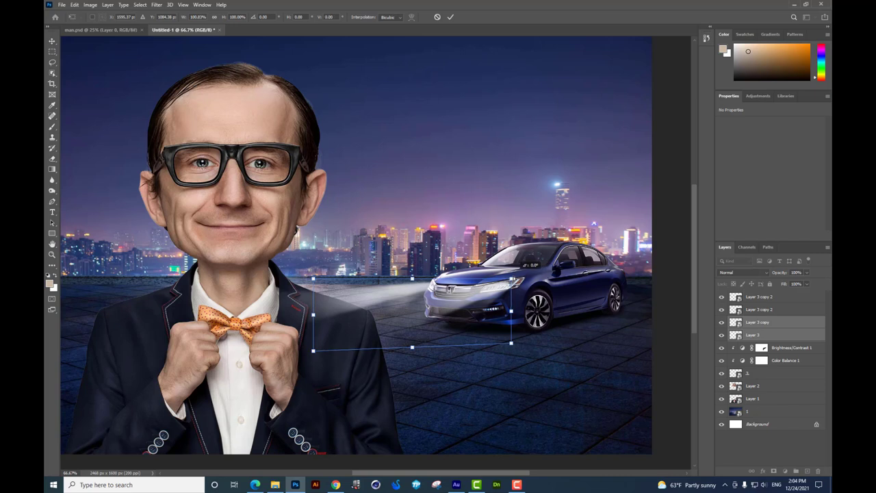
{"action": "key", "text": "Return"}
{"action": "key", "text": "1"}
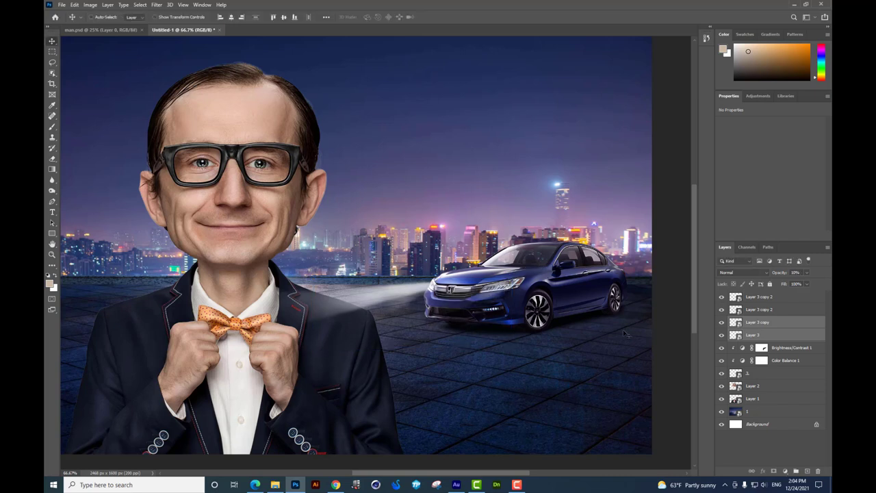
{"action": "key", "text": "0"}
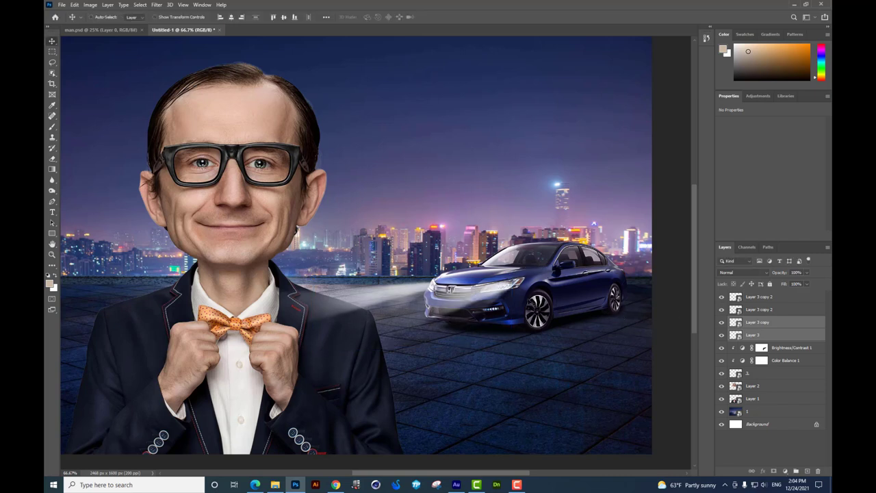
Group the four Layer 3 beam layers into Group 1.
{"action": "left_click", "coordinate": [758, 301]}
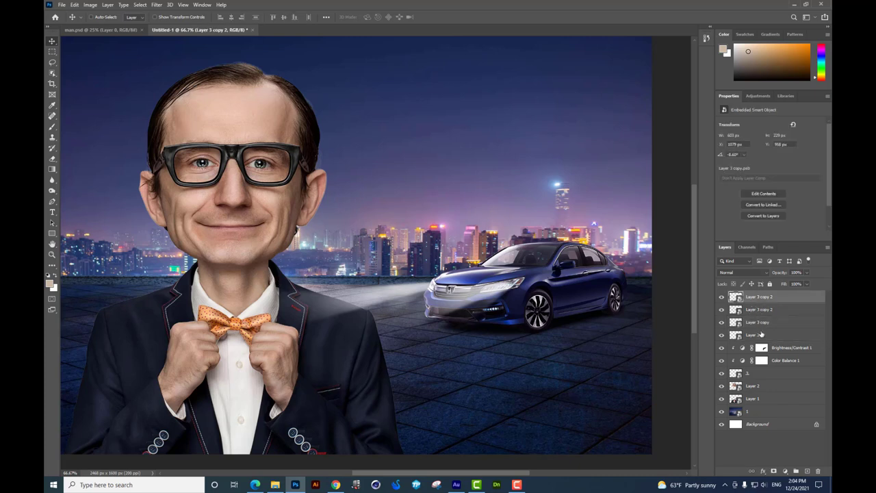
{"action": "left_click", "coordinate": [761, 334], "text": "shift"}
{"action": "key", "text": "ctrl+g"}
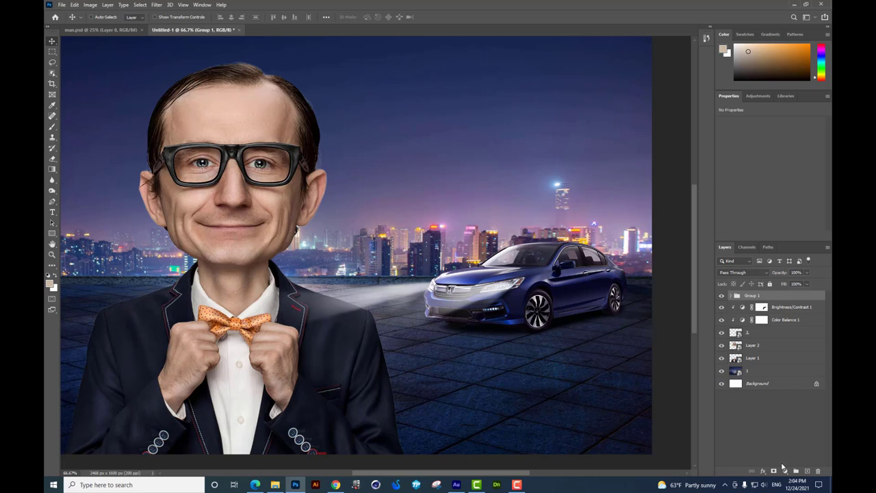
Add a clipped, colorized Hue/Saturation layer: Hue 42, Saturation 67, Lightness -10.
{"action": "left_click", "coordinate": [784, 471]}
{"action": "left_click", "coordinate": [790, 395]}
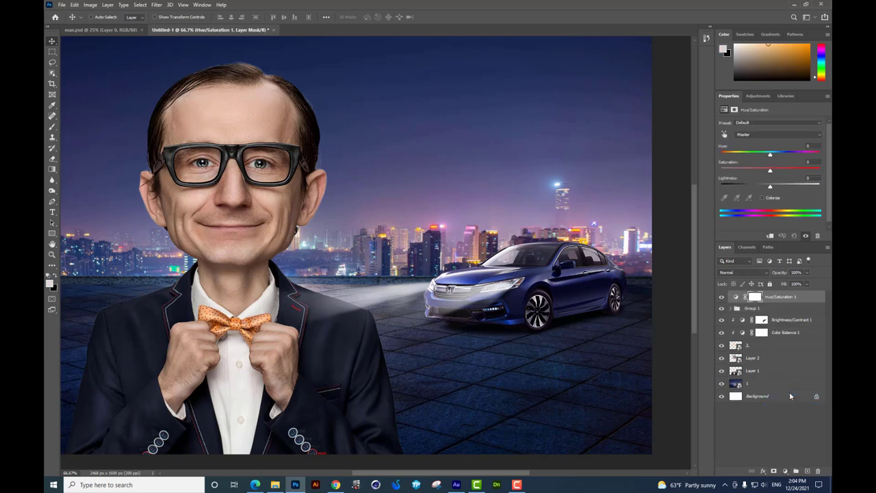
{"action": "key", "text": "ctrl+alt+g"}
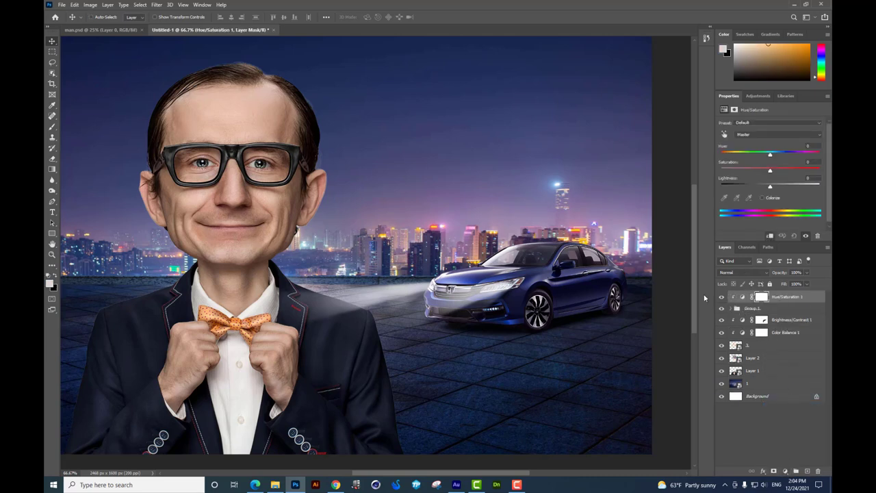
{"action": "left_click", "coordinate": [762, 198]}
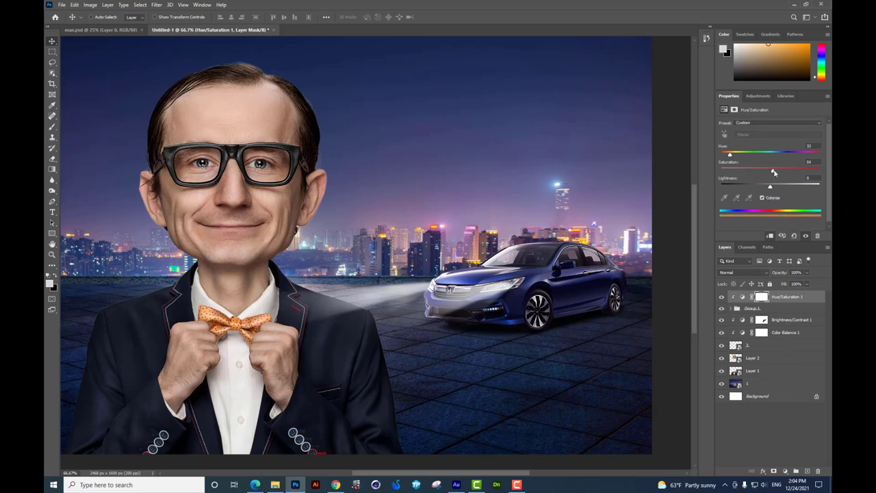
{"action": "left_click", "coordinate": [754, 186]}
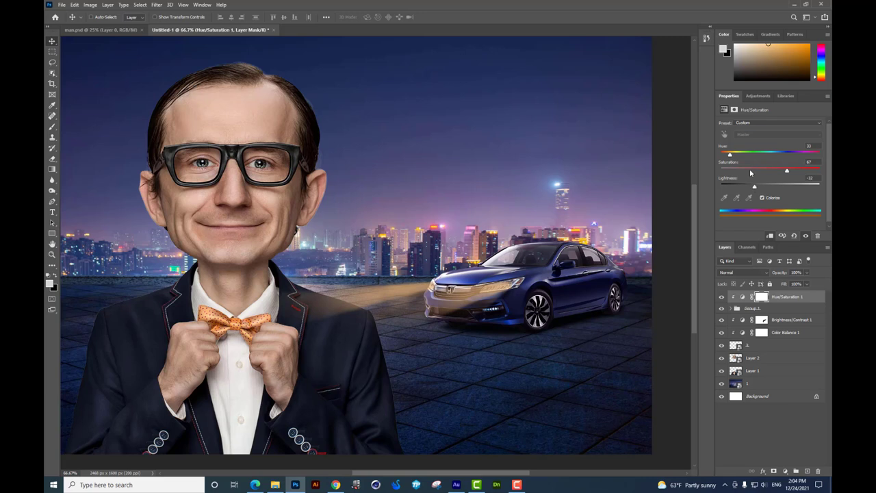
{"action": "left_click_drag", "start_coordinate": [730, 155], "coordinate": [732, 157]}
{"action": "left_click_drag", "start_coordinate": [755, 186], "coordinate": [768, 187]}
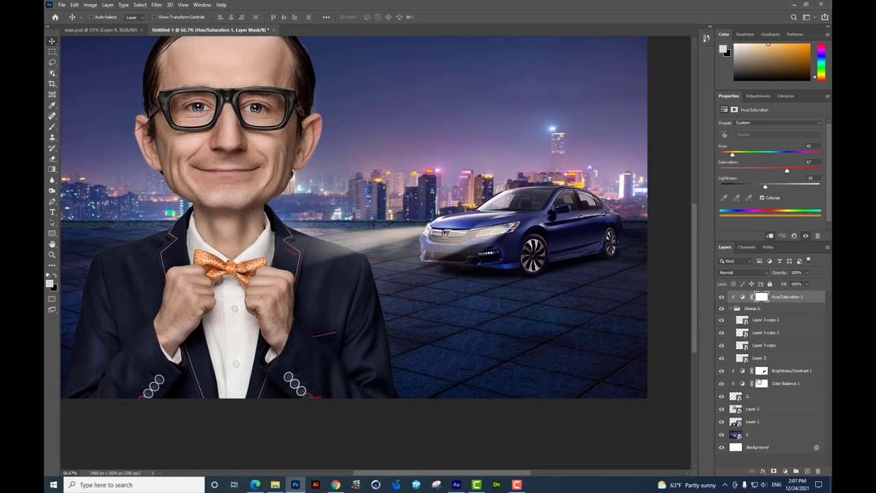
On a new layer, paint a soft light dab and distort it into floor perspective.
{"action": "left_click", "coordinate": [806, 470]}
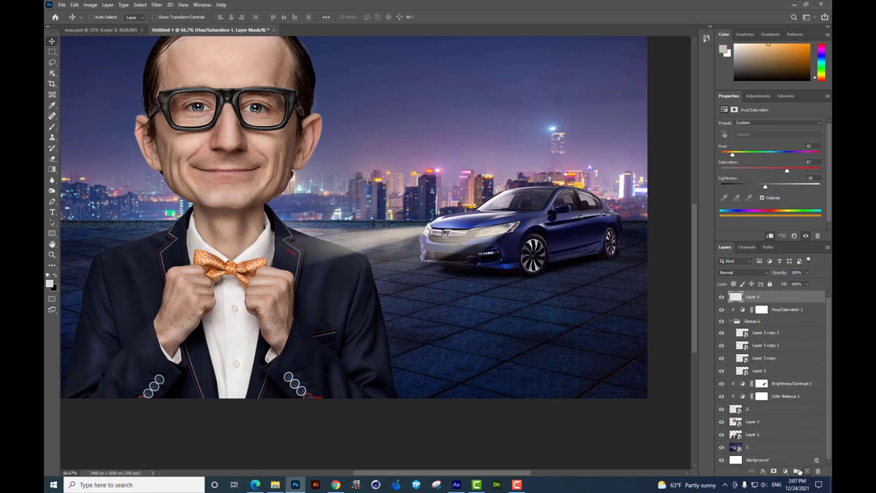
{"action": "left_click", "coordinate": [51, 127]}
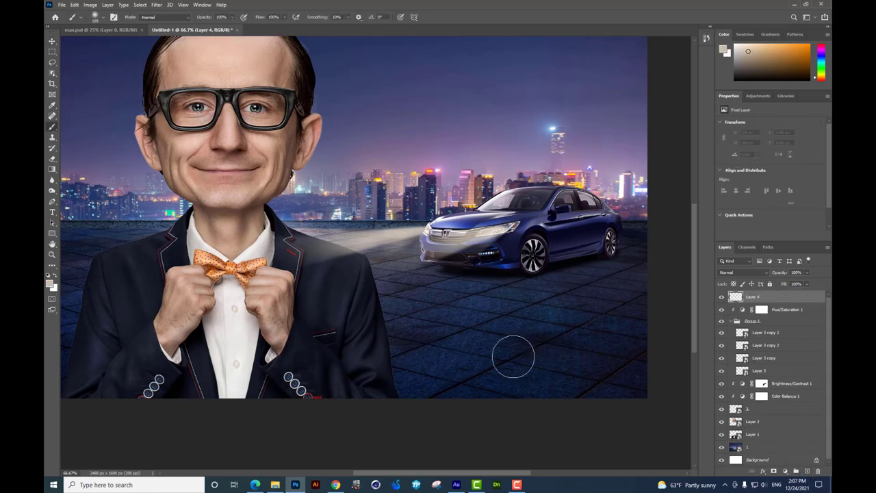
{"action": "left_click", "coordinate": [450, 312]}
{"action": "key", "text": "ctrl+t"}
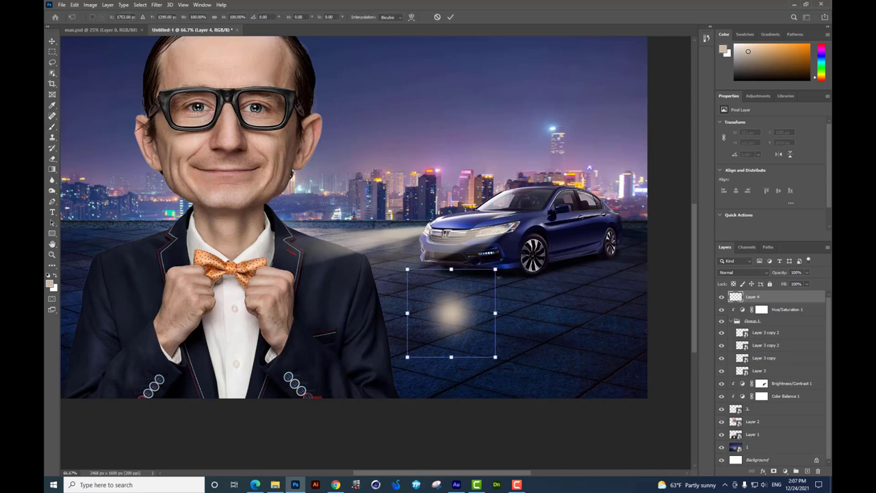
{"action": "left_click_drag", "start_coordinate": [496, 271], "coordinate": [550, 296]}
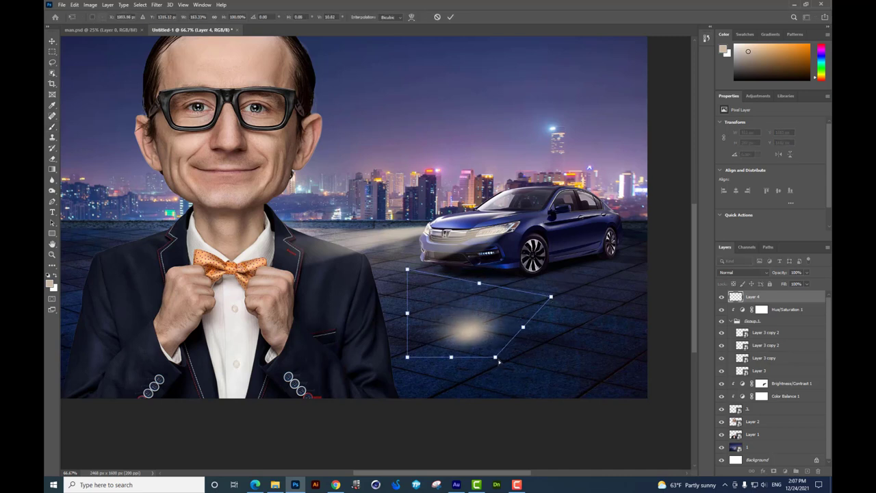
{"action": "left_click_drag", "start_coordinate": [496, 357], "coordinate": [497, 376]}
{"action": "left_click_drag", "start_coordinate": [407, 356], "coordinate": [317, 366]}
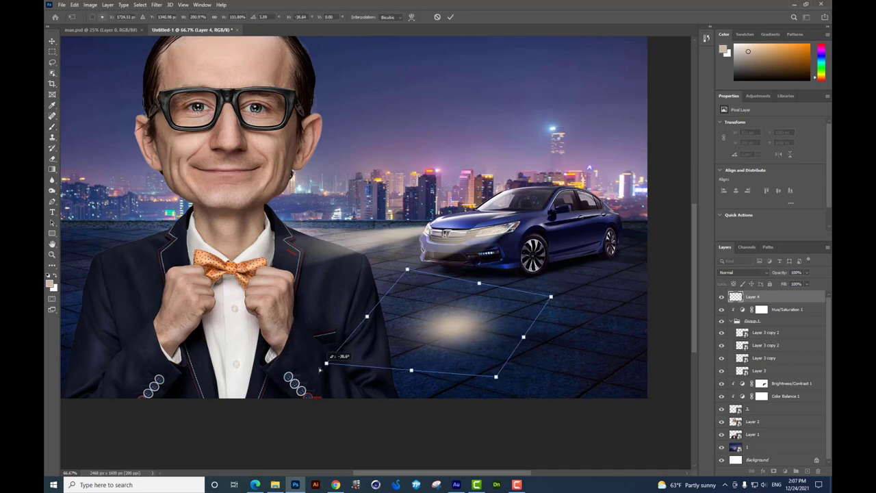
{"action": "key", "text": "Return"}
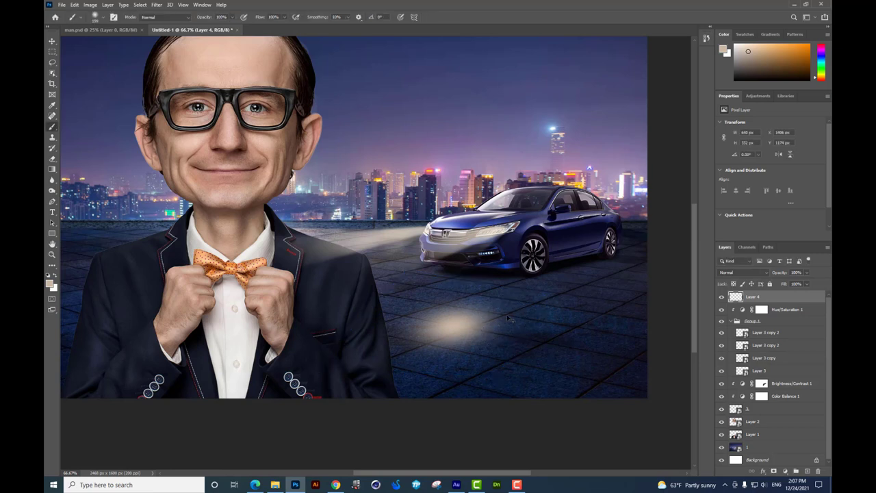
Warp the light dab into a curved, flattened glow shape on the pavement.
{"action": "key", "text": "ctrl+t"}
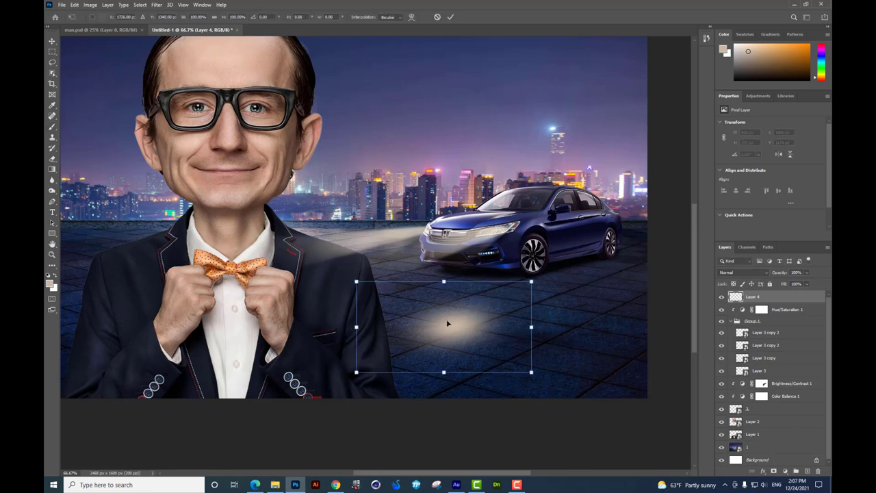
{"action": "right_click", "coordinate": [448, 322]}
{"action": "left_click", "coordinate": [472, 376]}
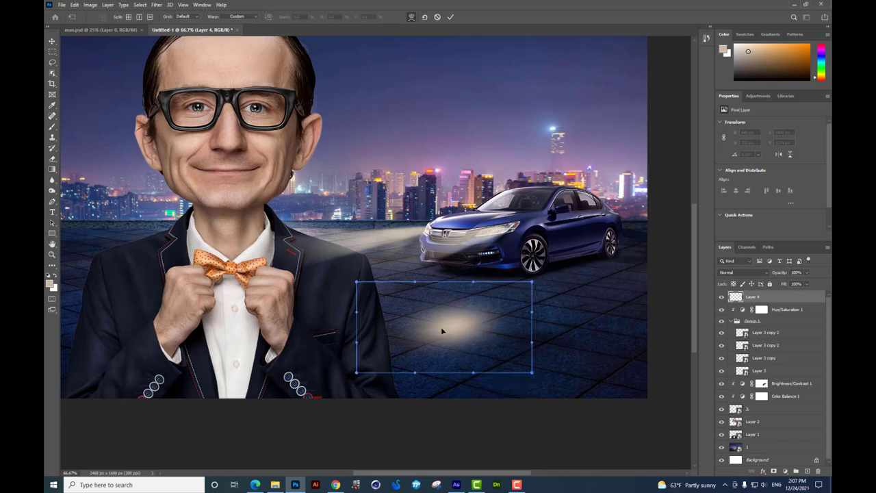
{"action": "left_click_drag", "start_coordinate": [442, 332], "coordinate": [513, 304]}
{"action": "left_click_drag", "start_coordinate": [532, 373], "coordinate": [548, 337]}
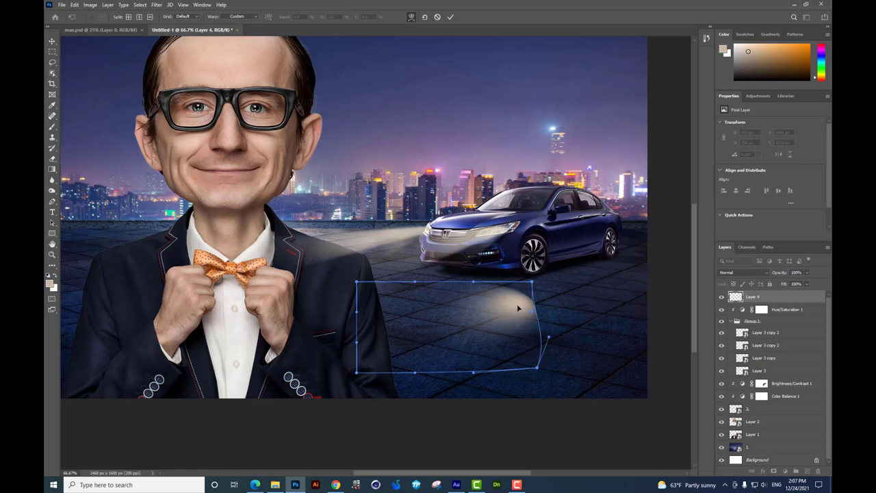
{"action": "left_click_drag", "start_coordinate": [443, 285], "coordinate": [432, 302]}
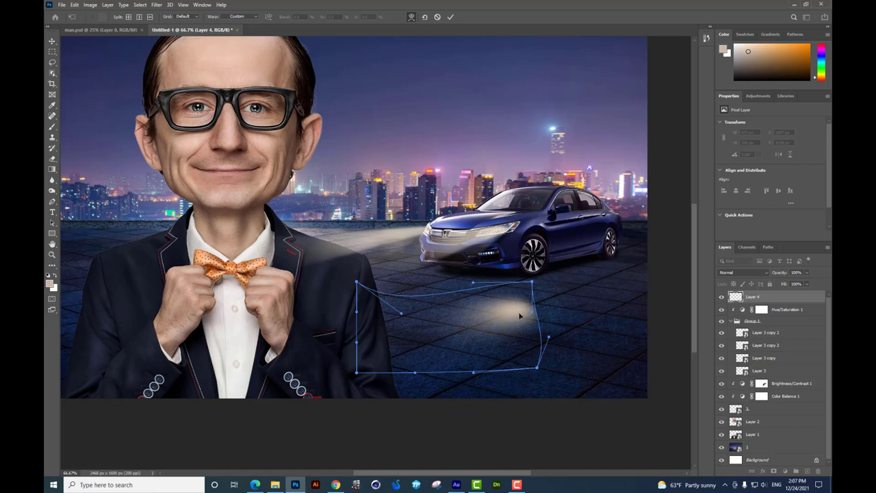
{"action": "mouse_move", "coordinate": [497, 321]}
{"action": "left_mouse_down"}
{"action": "mouse_move", "coordinate": [514, 307]}
{"action": "mouse_move", "coordinate": [555, 306]}
{"action": "mouse_move", "coordinate": [520, 301]}
{"action": "left_mouse_up"}
{"action": "key", "text": "Return"}
{"action": "key", "text": "b"}
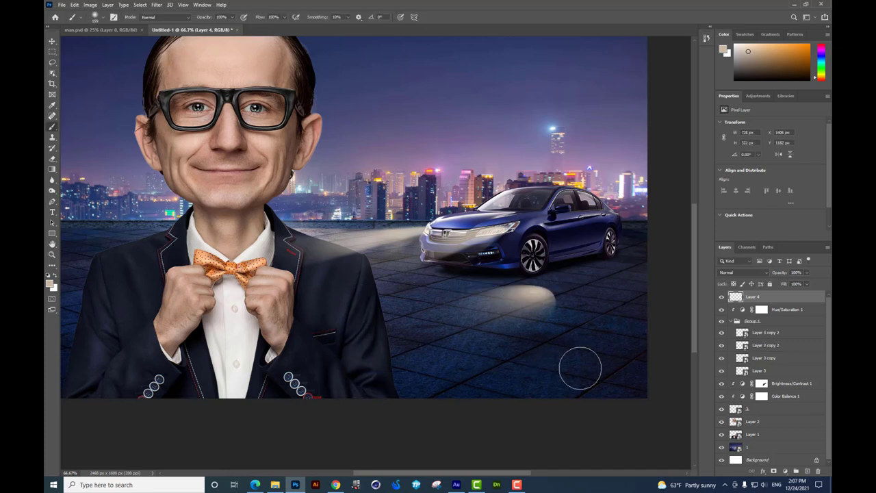
Shrink the glow and Alt-drag a copy beside it near the car.
{"action": "left_click", "coordinate": [52, 40]}
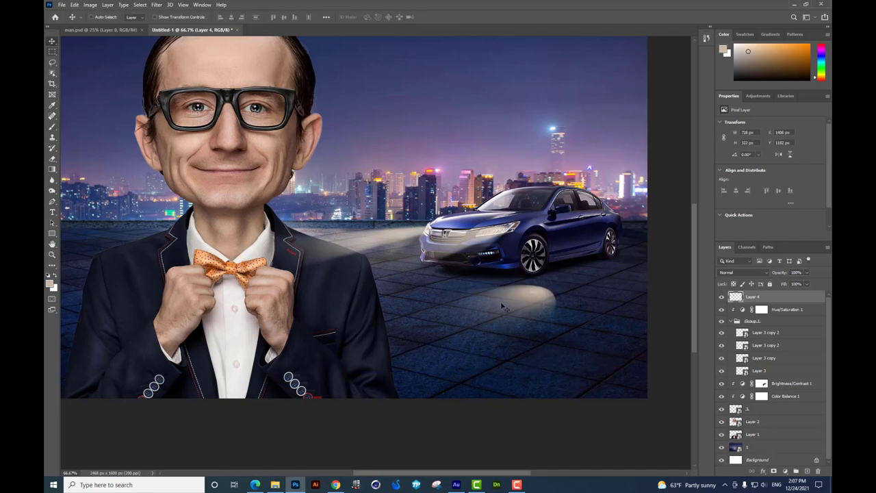
{"action": "key", "text": "ctrl+t"}
{"action": "left_click_drag", "start_coordinate": [503, 371], "coordinate": [483, 362]}
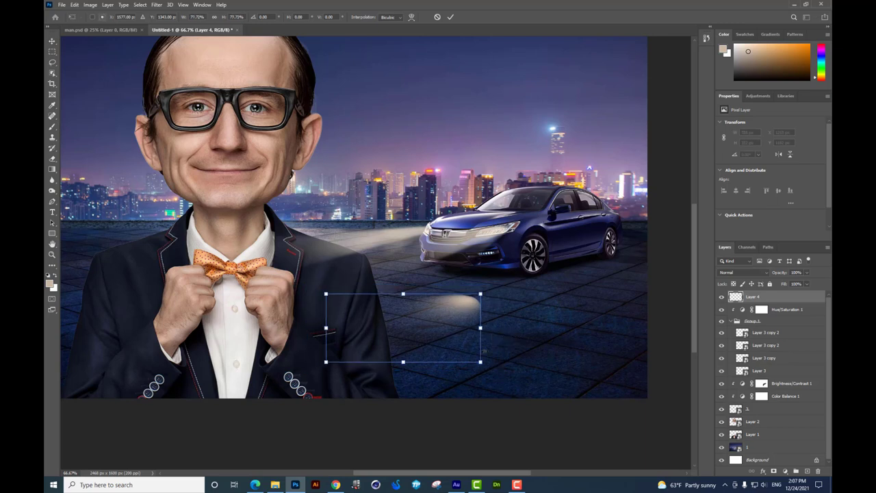
{"action": "key", "text": "Return"}
{"action": "mouse_move", "coordinate": [462, 332]}
{"action": "left_mouse_down"}
{"action": "mouse_move", "coordinate": [481, 308]}
{"action": "mouse_move", "coordinate": [444, 300]}
{"action": "left_mouse_up"}
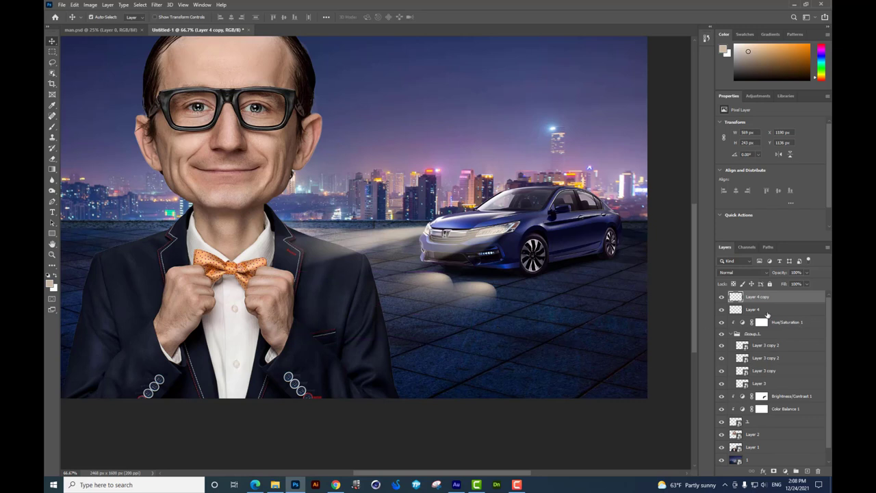
Skew and narrow both glow layers together to match the ground.
{"action": "left_click", "coordinate": [767, 311], "text": "shift"}
{"action": "key", "text": "ctrl+t"}
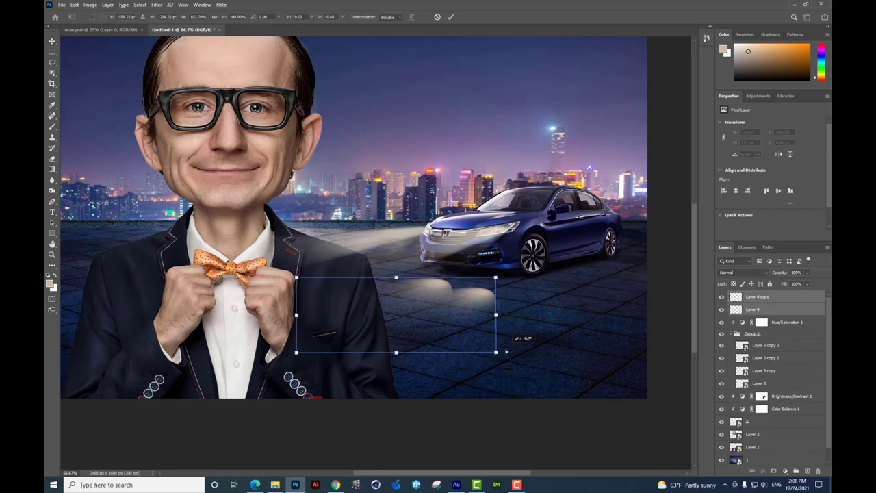
{"action": "left_click_drag", "start_coordinate": [496, 353], "coordinate": [503, 349]}
{"action": "left_click_drag", "start_coordinate": [500, 314], "coordinate": [485, 311]}
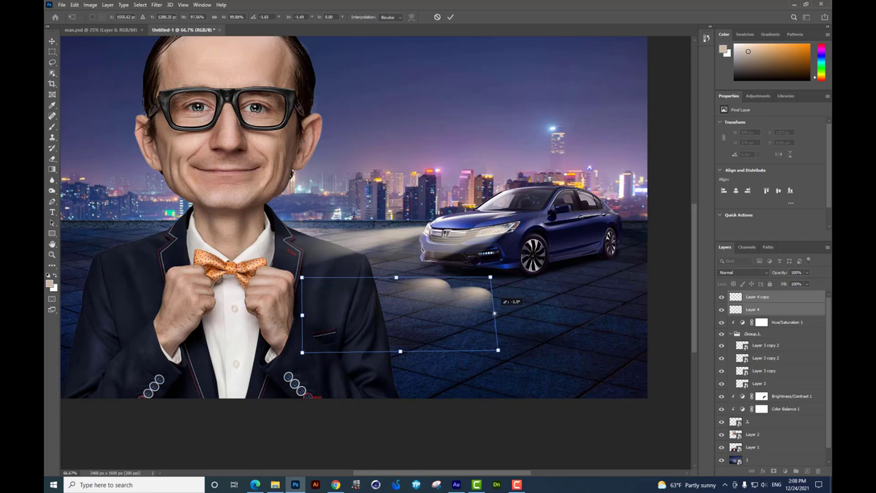
{"action": "key", "text": "Return"}
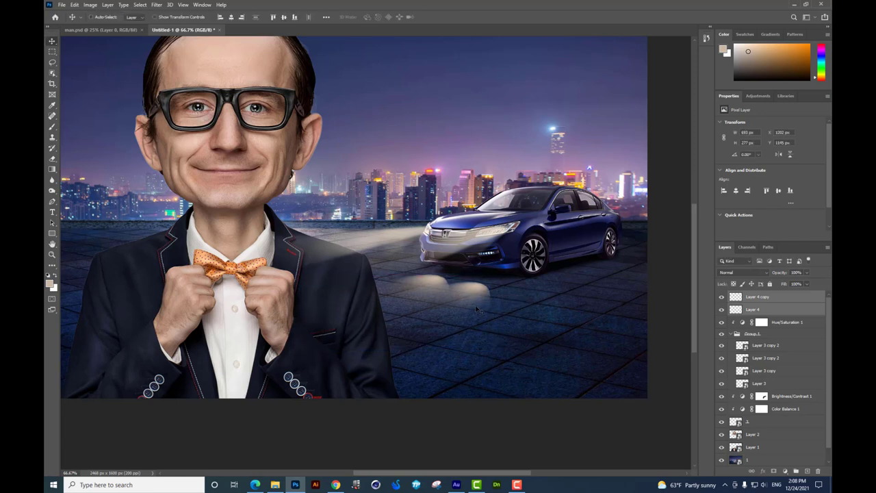
{"action": "left_click", "coordinate": [756, 297]}
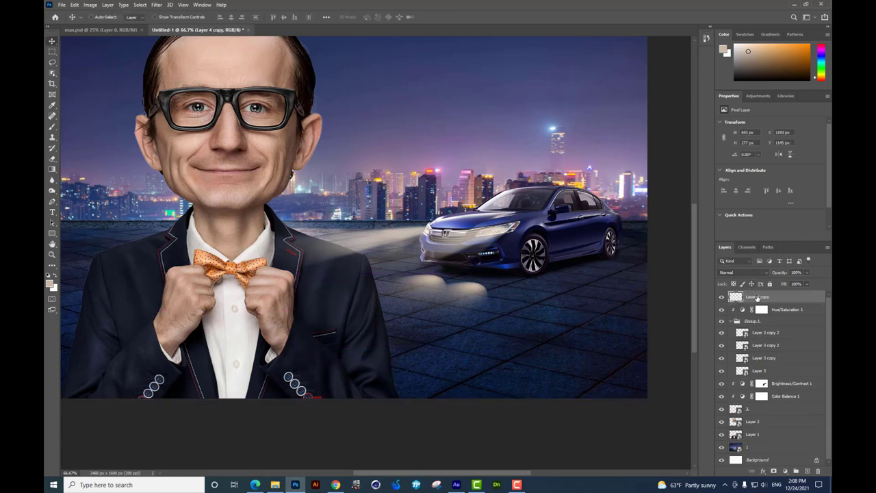
{"action": "right_click", "coordinate": [756, 298]}
Split the Underlying Layer black slider so the pavement tiles show through the glow.
{"action": "left_click", "coordinate": [785, 240]}
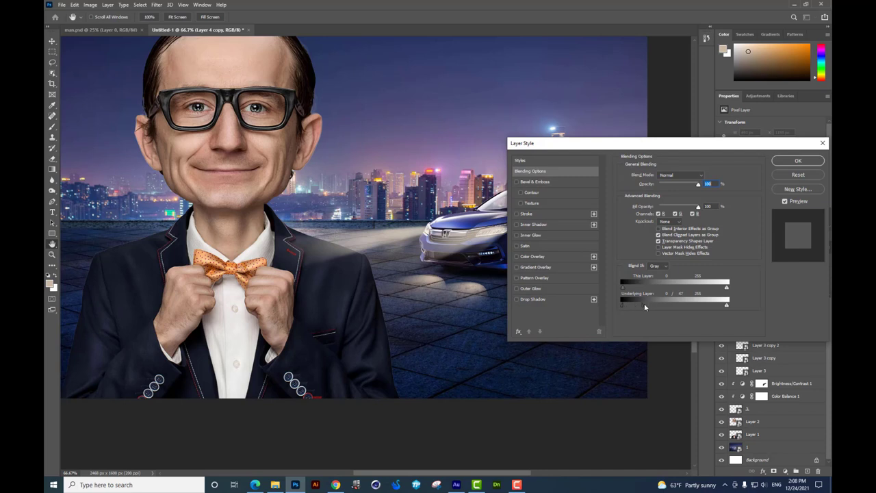
{"action": "left_click_drag", "start_coordinate": [626, 305], "coordinate": [658, 305]}
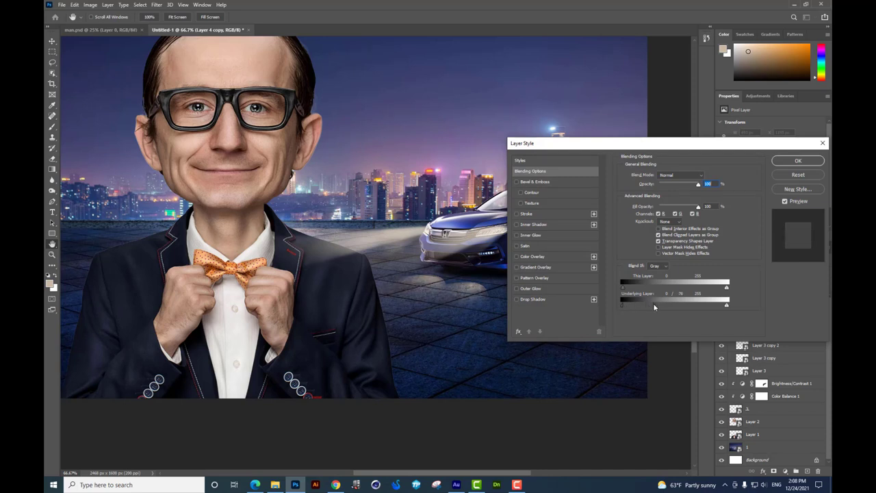
{"action": "key", "text": "Return"}
{"action": "key", "text": "v"}
{"action": "left_click_drag", "start_coordinate": [483, 306], "coordinate": [496, 305]}
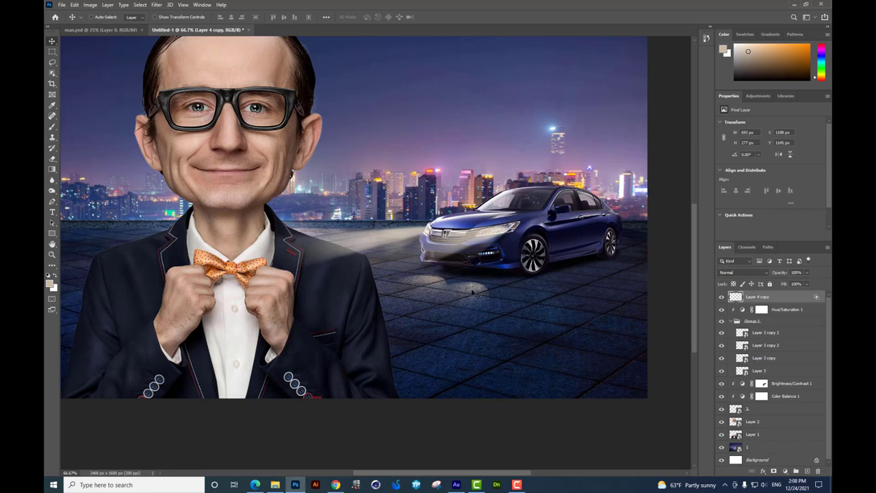
Soften the Layer 4 copy glow with a 4.2 Gaussian Blur.
{"action": "left_click", "coordinate": [157, 5]}
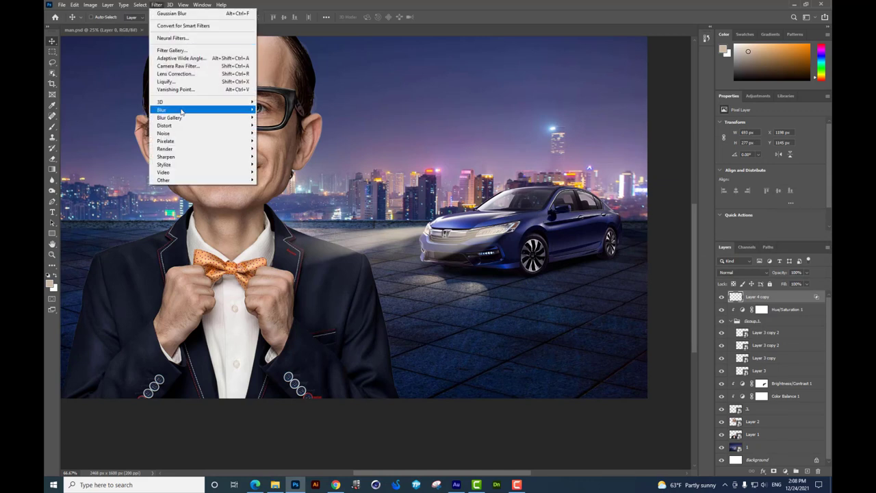
{"action": "left_click", "coordinate": [277, 141]}
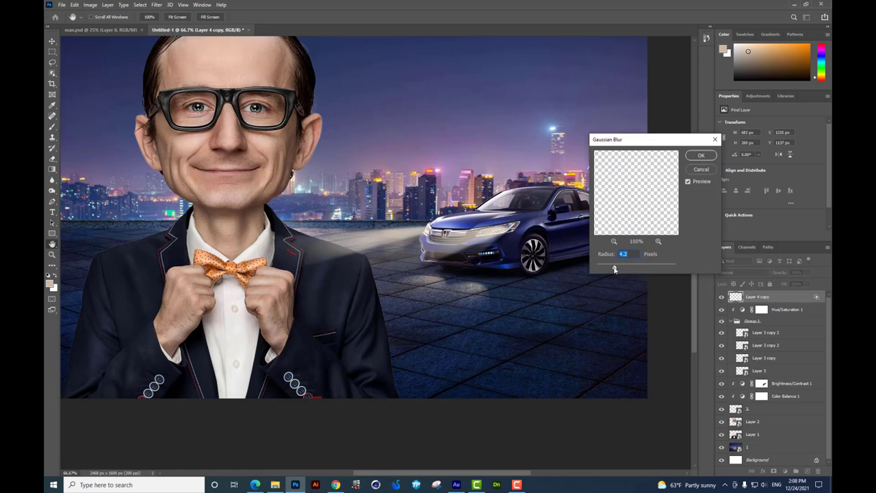
{"action": "left_click", "coordinate": [700, 155]}
{"action": "key", "text": "ctrl+0"}
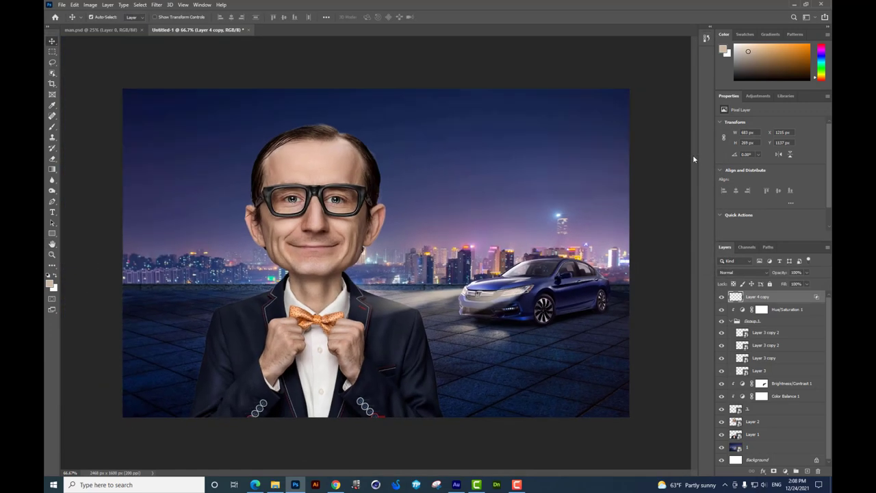
{"action": "key", "text": "ctrl+t"}
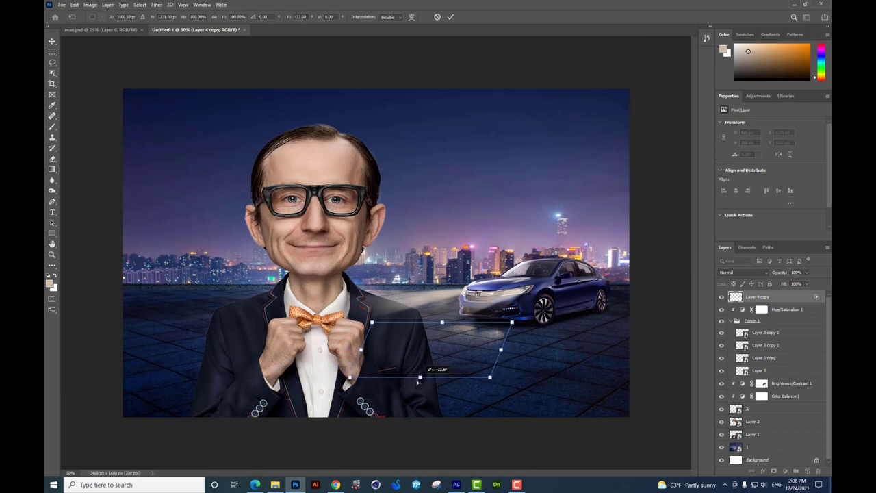
{"action": "key", "text": "Return"}
Nudge the glow into place in front of the car and lower its opacity to 86%.
{"action": "left_click_drag", "start_coordinate": [504, 360], "coordinate": [514, 360]}
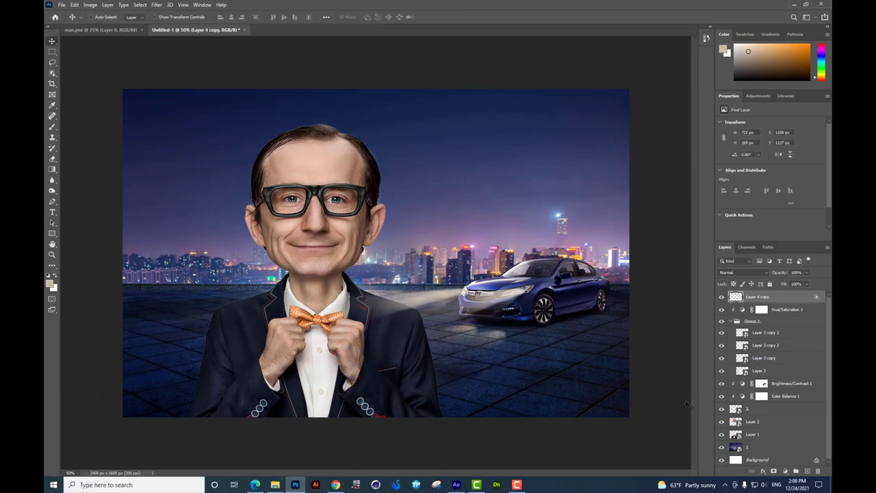
{"action": "key", "text": "Left"}
{"action": "key", "text": "Left"}
{"action": "key", "text": "Down"}
{"action": "key", "text": "Down"}
{"action": "key", "text": "Down"}
{"action": "left_click", "coordinate": [807, 272]}
{"action": "left_click_drag", "start_coordinate": [808, 284], "coordinate": [802, 283]}
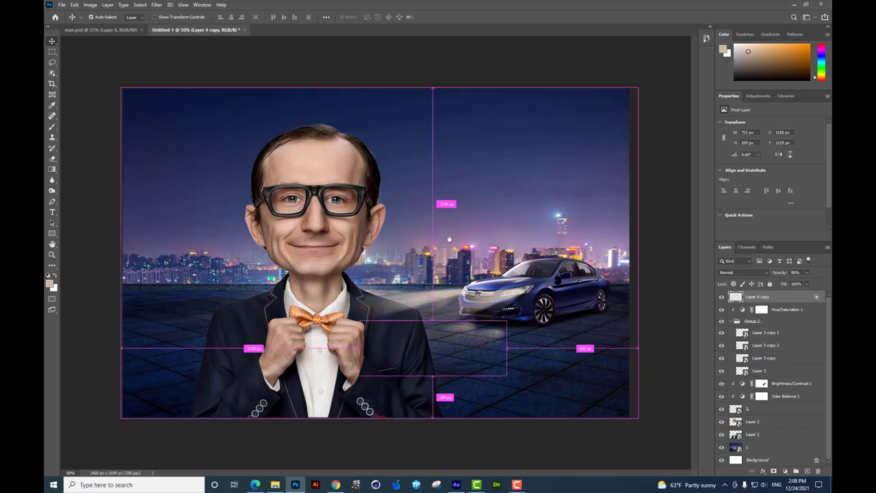
{"action": "key", "text": "ctrl+plus"}
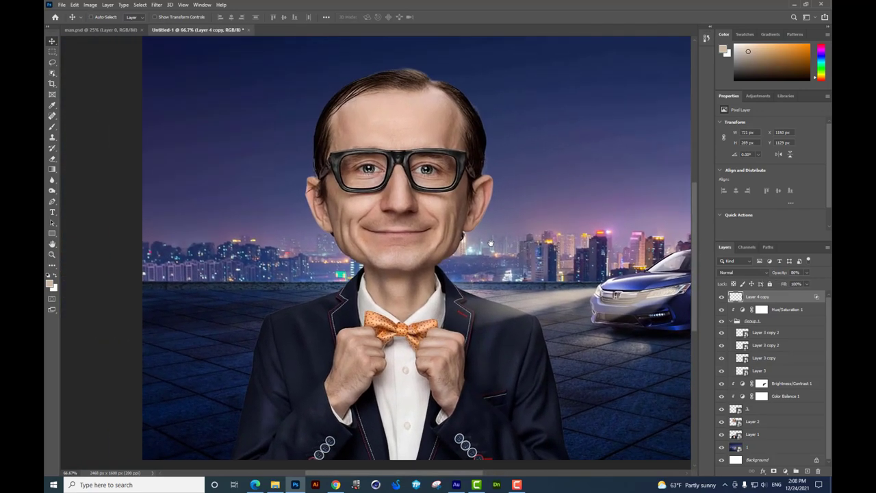
Shift the face layers slightly and merge Layer 1 into Layer 2.
{"action": "key", "text": "ctrl+plus"}
{"action": "right_click", "coordinate": [387, 221]}
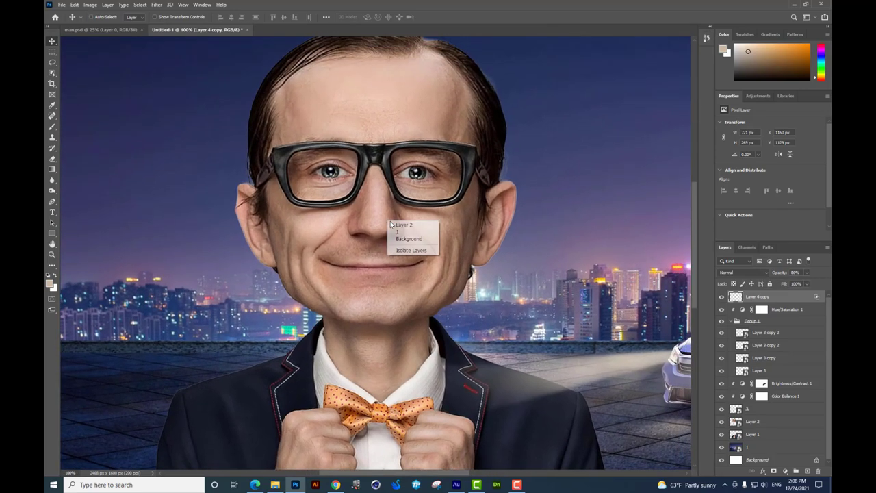
{"action": "left_click", "coordinate": [410, 226]}
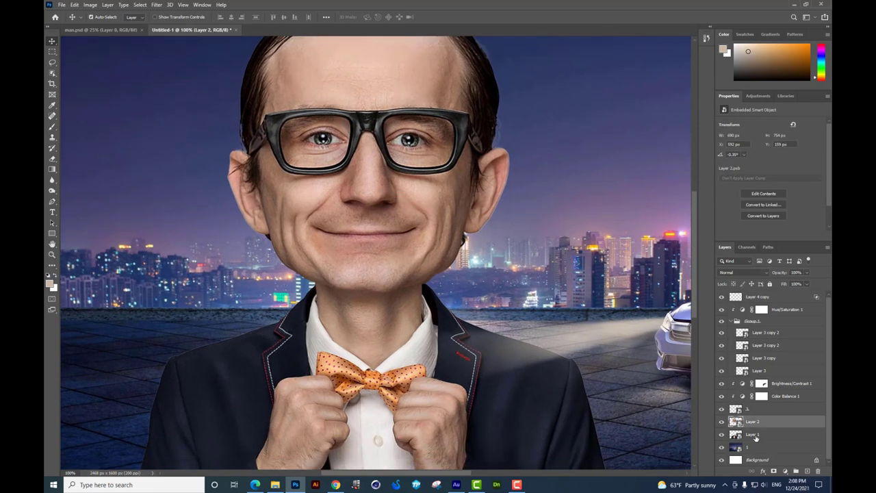
{"action": "left_click", "coordinate": [752, 434], "text": "ctrl"}
{"action": "mouse_move", "coordinate": [451, 322]}
{"action": "left_mouse_down"}
{"action": "mouse_move", "coordinate": [436, 315]}
{"action": "mouse_move", "coordinate": [462, 316]}
{"action": "left_mouse_up"}
{"action": "key", "text": "ctrl+e"}
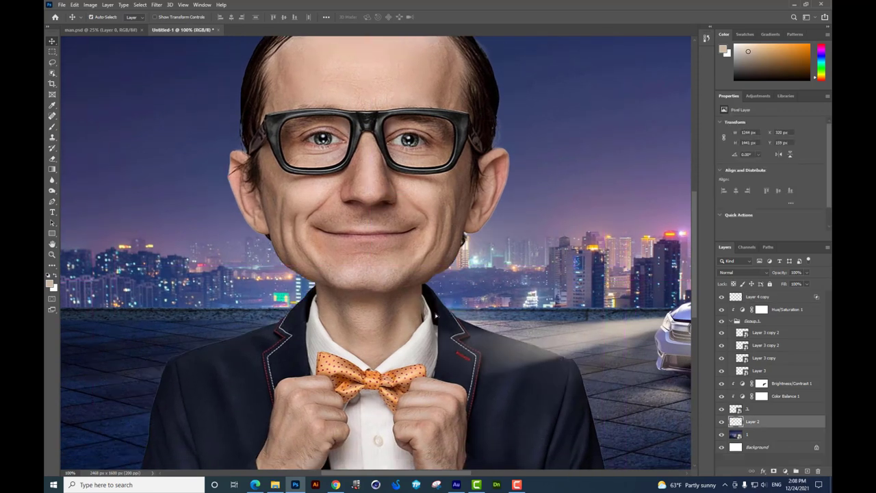
{"action": "key", "text": "ctrl+minus"}
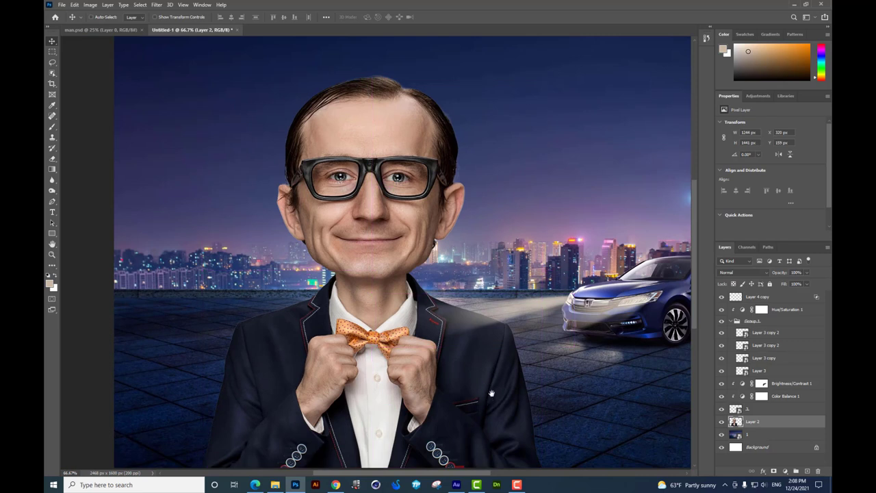
{"action": "left_click_drag", "start_coordinate": [490, 395], "coordinate": [483, 362]}
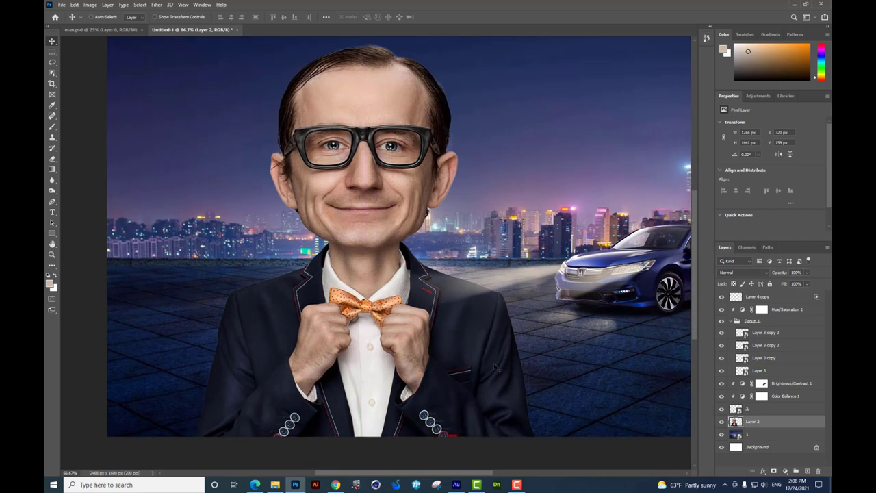
{"action": "left_click_drag", "start_coordinate": [466, 288], "coordinate": [462, 313]}
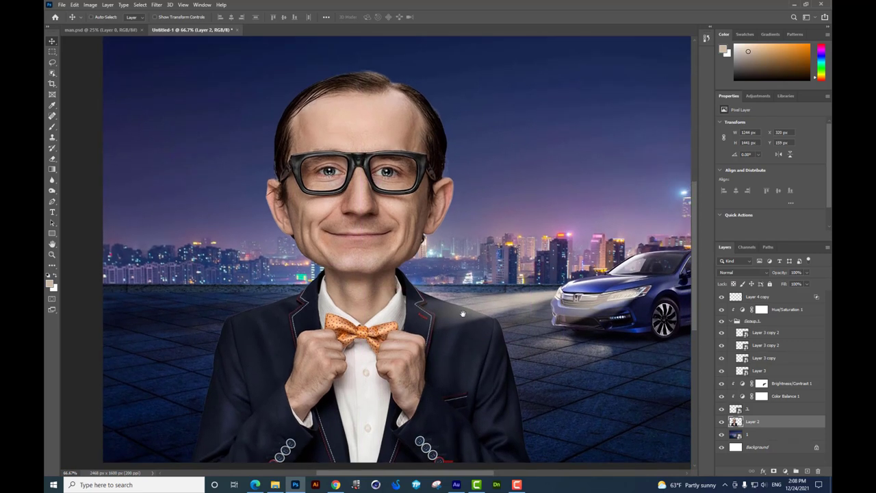
{"action": "left_click_drag", "start_coordinate": [394, 273], "coordinate": [356, 284]}
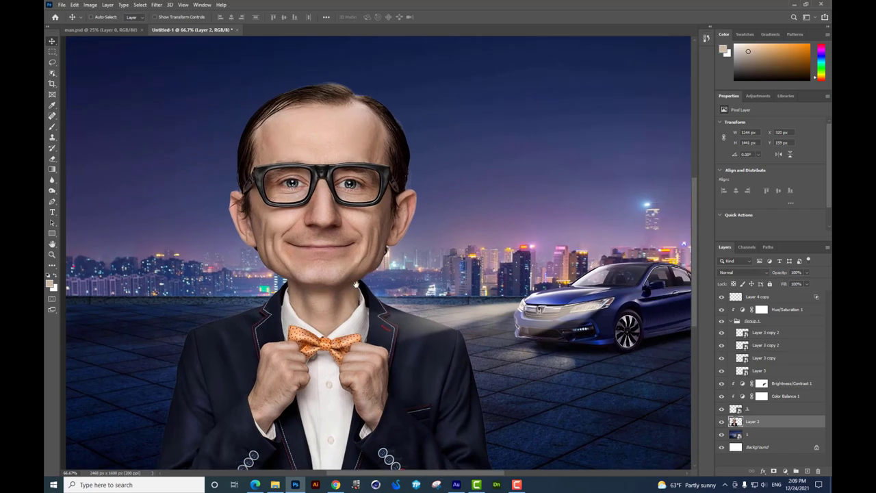
{"action": "scroll", "coordinate": [538, 303], "scroll_direction": "up", "scroll_amount": 1}
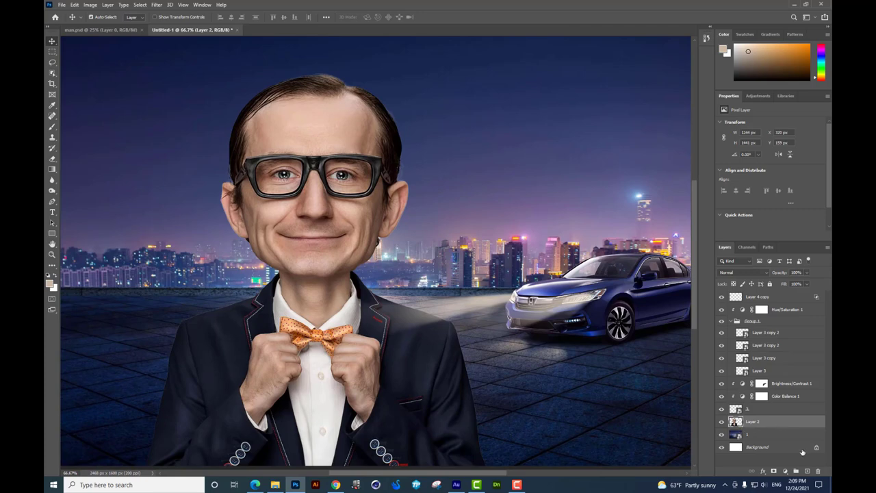
Duplicate Layer 2 and set the copy's blend mode to Multiply, comparing it on and off.
{"action": "key", "text": "ctrl+j"}
{"action": "left_click", "coordinate": [743, 273]}
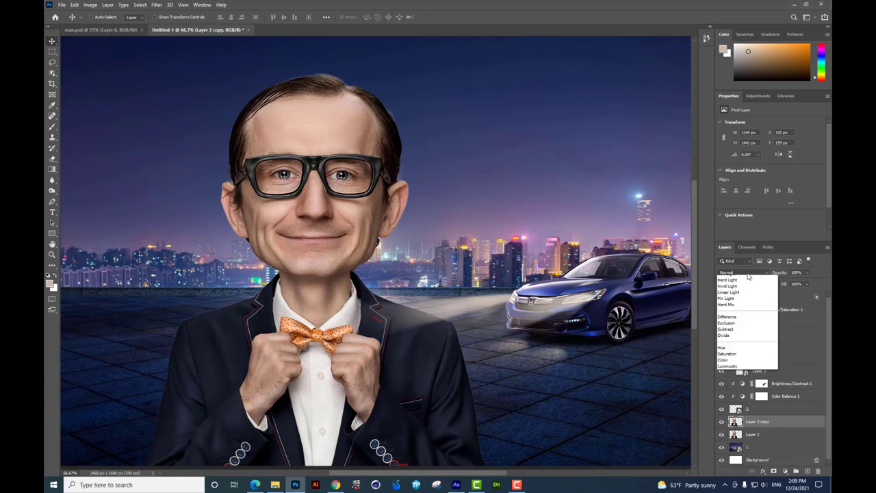
{"action": "left_click", "coordinate": [744, 308]}
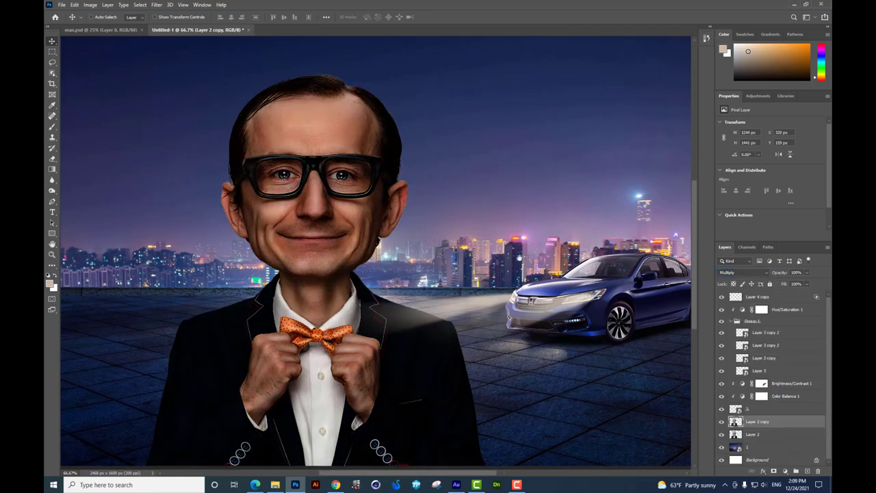
{"action": "left_click_drag", "start_coordinate": [424, 301], "coordinate": [540, 288]}
{"action": "left_click_drag", "start_coordinate": [526, 217], "coordinate": [507, 192]}
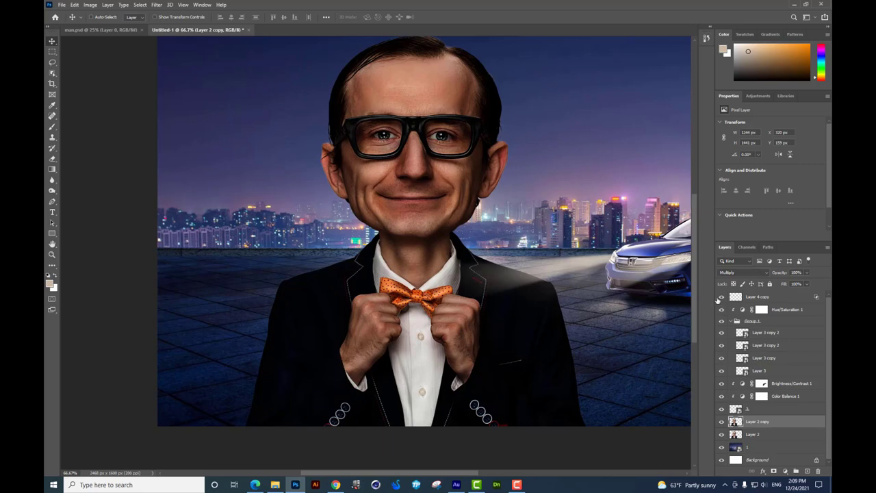
{"action": "left_click", "coordinate": [721, 422]}
{"action": "mouse_move", "coordinate": [573, 357]}
{"action": "left_mouse_down"}
{"action": "mouse_move", "coordinate": [534, 316]}
{"action": "mouse_move", "coordinate": [529, 334]}
{"action": "left_mouse_up"}
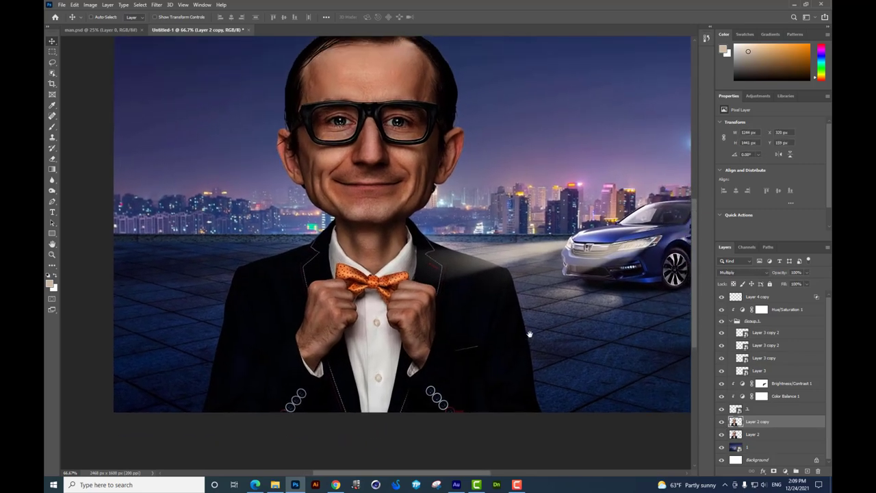
{"action": "right_click", "coordinate": [773, 423]}
Split the Multiply copy's Underlying Layer white slider to about 63/189, then compare the shading.
{"action": "left_click", "coordinate": [732, 86]}
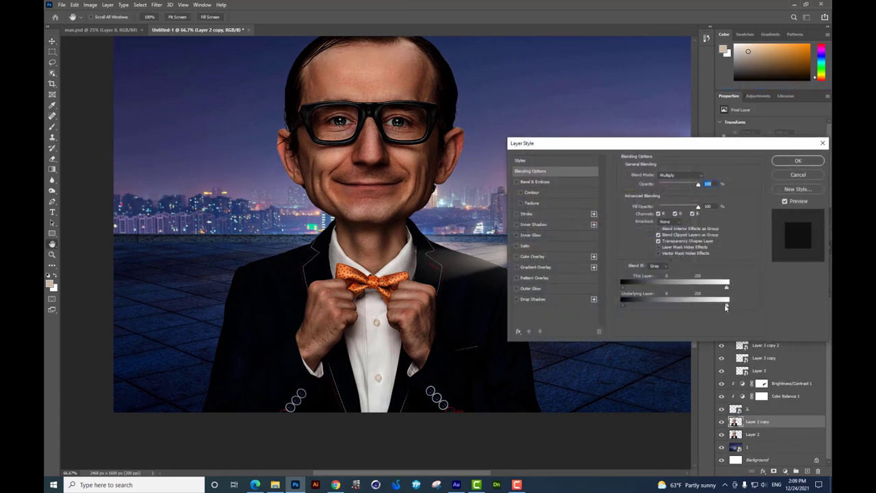
{"action": "mouse_move", "coordinate": [726, 307]}
{"action": "left_mouse_down"}
{"action": "mouse_move", "coordinate": [666, 303]}
{"action": "mouse_move", "coordinate": [682, 303]}
{"action": "left_mouse_up"}
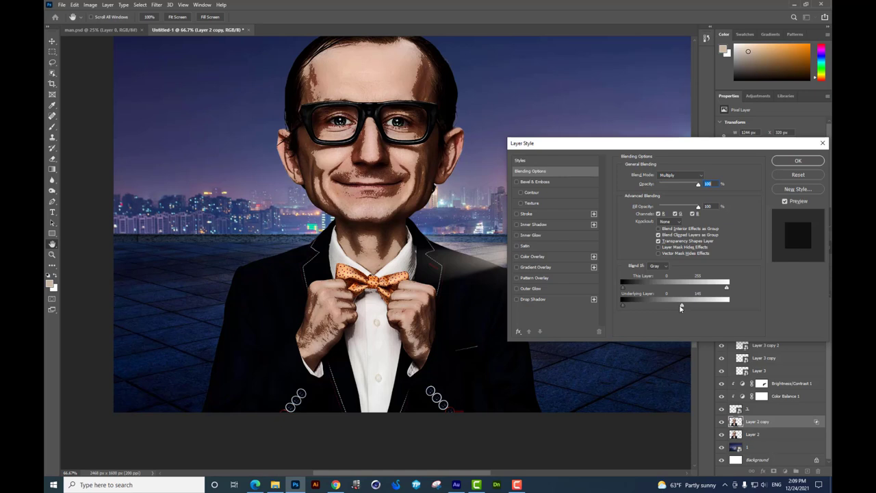
{"action": "mouse_move", "coordinate": [679, 306]}
{"action": "left_mouse_down"}
{"action": "mouse_move", "coordinate": [657, 305]}
{"action": "mouse_move", "coordinate": [701, 306]}
{"action": "left_mouse_up"}
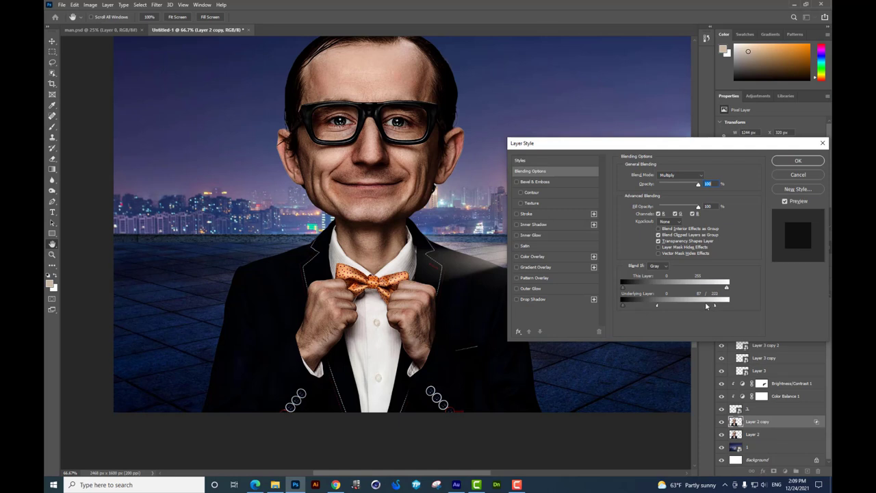
{"action": "left_click_drag", "start_coordinate": [661, 304], "coordinate": [652, 305]}
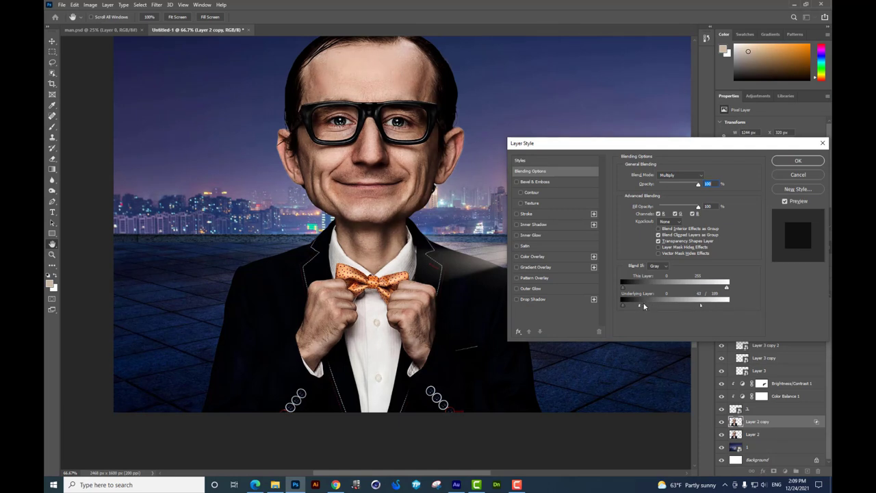
{"action": "left_click", "coordinate": [781, 161]}
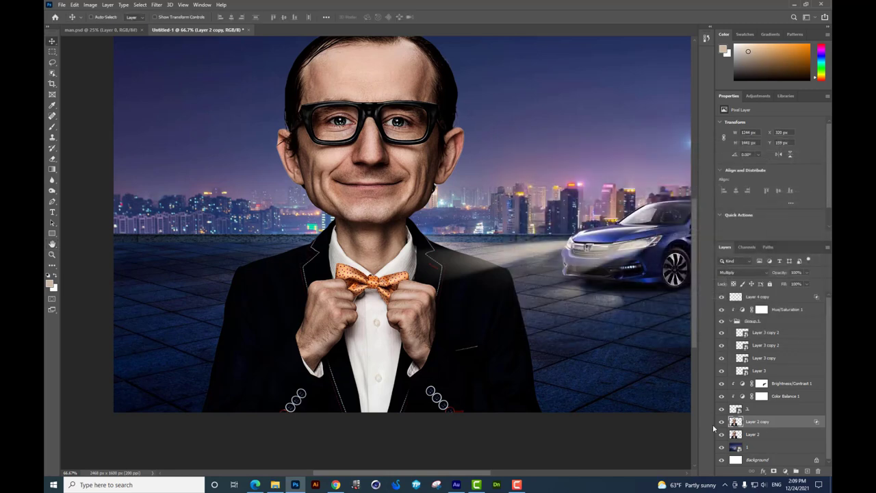
{"action": "left_click", "coordinate": [721, 421]}
{"action": "left_click", "coordinate": [719, 423]}
{"action": "left_click", "coordinate": [720, 422]}
{"action": "left_click", "coordinate": [720, 422]}
{"action": "left_click", "coordinate": [720, 422]}
{"action": "left_click", "coordinate": [764, 434]}
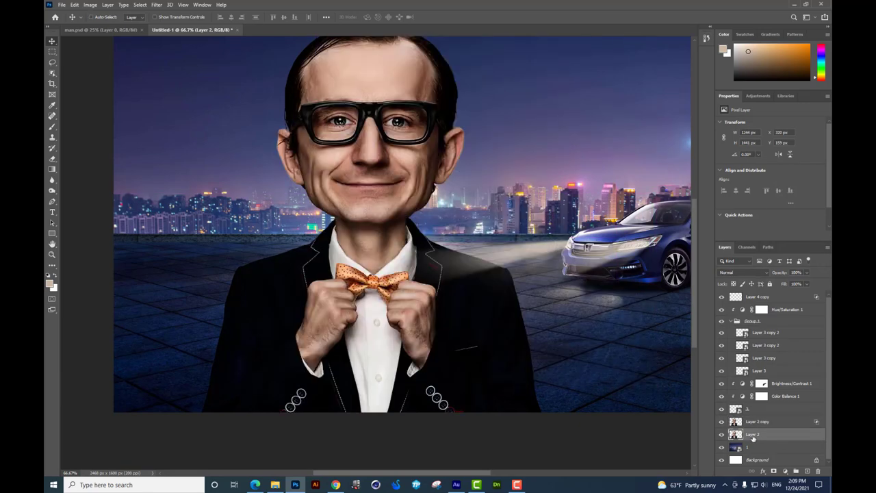
Duplicate the man's layer again above the Multiply copy and set it to Screen.
{"action": "key", "text": "ctrl+j"}
{"action": "left_click_drag", "start_coordinate": [760, 436], "coordinate": [758, 419]}
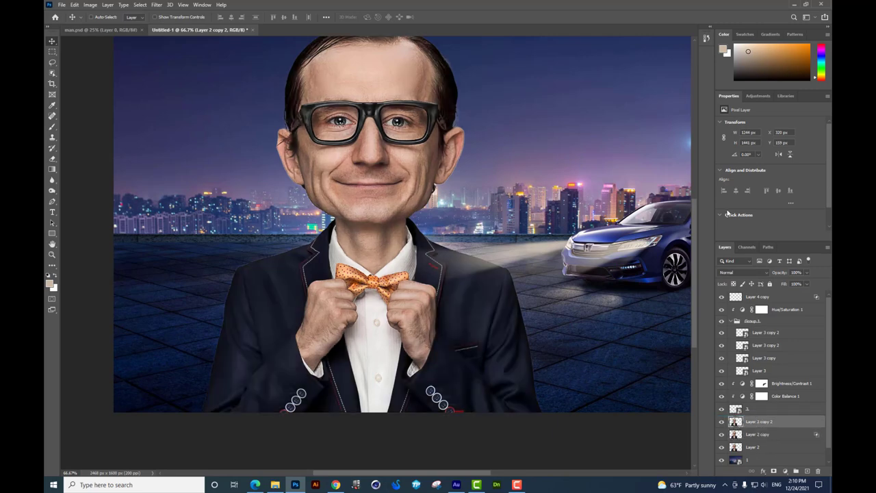
{"action": "left_click", "coordinate": [732, 273]}
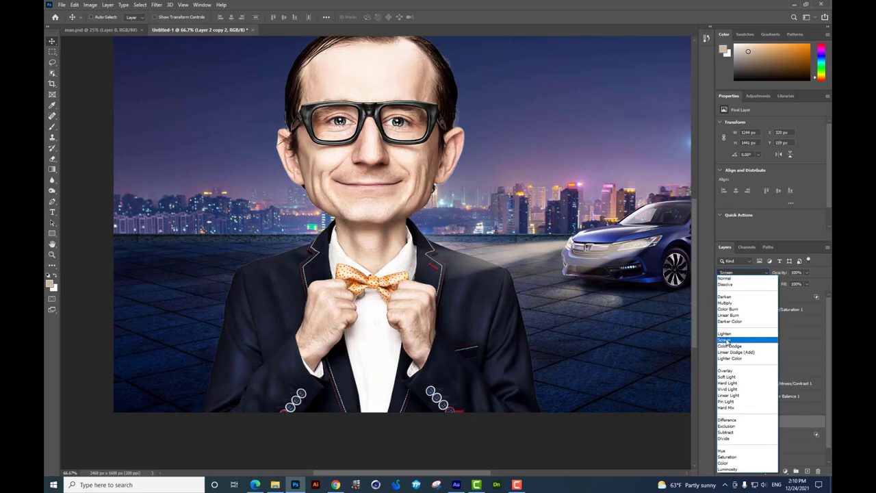
{"action": "left_click", "coordinate": [739, 340]}
Limit the Screen copy with a split Underlying Layer black slider at about 176/206.
{"action": "right_click", "coordinate": [760, 421]}
{"action": "left_click", "coordinate": [745, 86]}
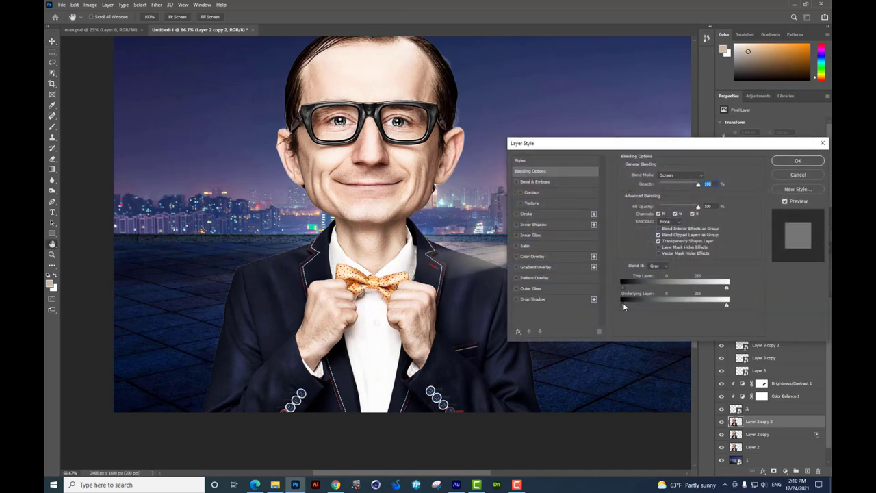
{"action": "left_click_drag", "start_coordinate": [622, 305], "coordinate": [690, 303]}
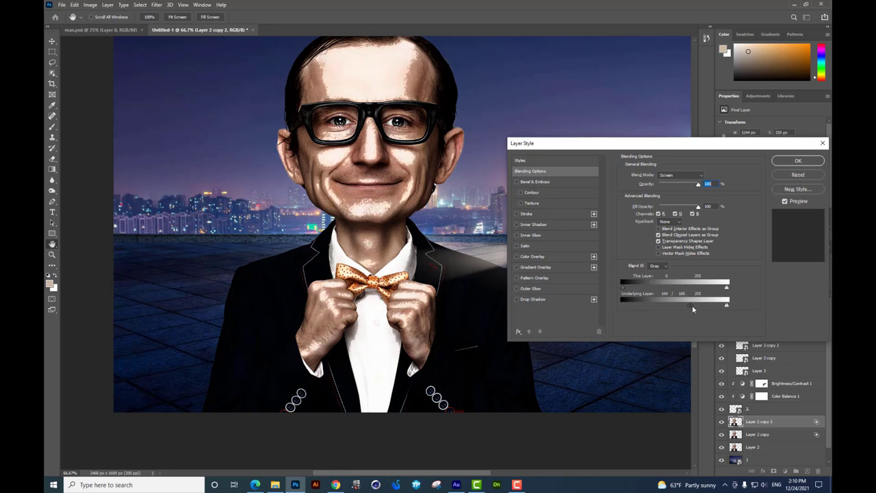
{"action": "mouse_move", "coordinate": [692, 306]}
{"action": "left_mouse_down"}
{"action": "mouse_move", "coordinate": [710, 305]}
{"action": "mouse_move", "coordinate": [692, 306]}
{"action": "left_mouse_up"}
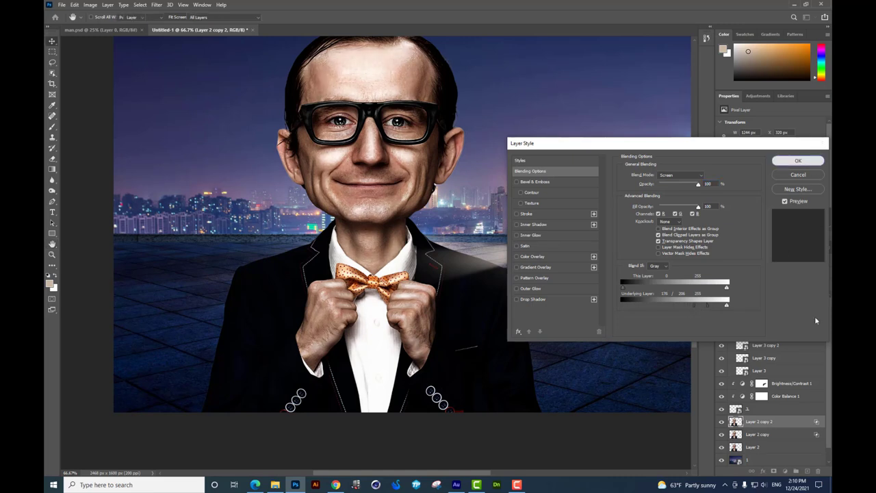
{"action": "left_click", "coordinate": [797, 160]}
{"action": "left_click", "coordinate": [764, 436], "text": "shift"}
Group the two tone copies as Group 2 and slightly lower the Multiply copy's opacity.
{"action": "key", "text": "ctrl+g"}
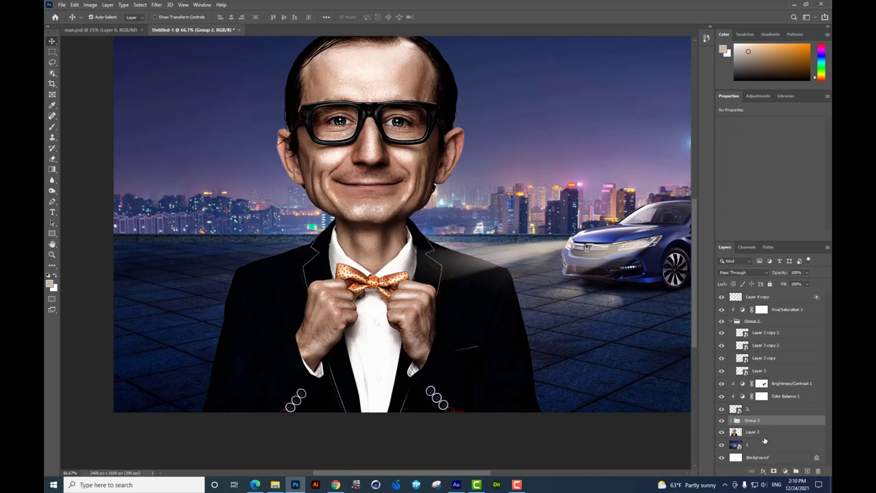
{"action": "left_click", "coordinate": [722, 421]}
{"action": "left_click", "coordinate": [722, 421]}
{"action": "left_click", "coordinate": [722, 420]}
{"action": "left_click", "coordinate": [722, 421]}
{"action": "left_click", "coordinate": [730, 420]}
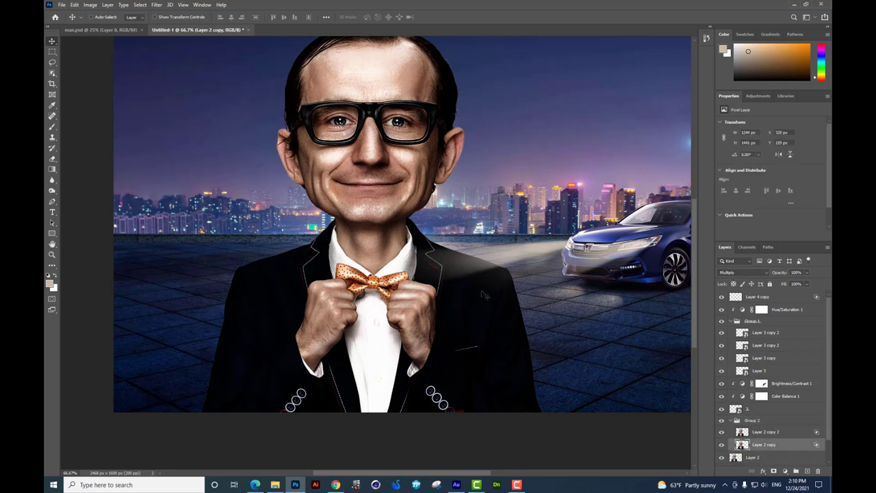
{"action": "left_click", "coordinate": [763, 444]}
{"action": "left_click_drag", "start_coordinate": [790, 282], "coordinate": [789, 284]}
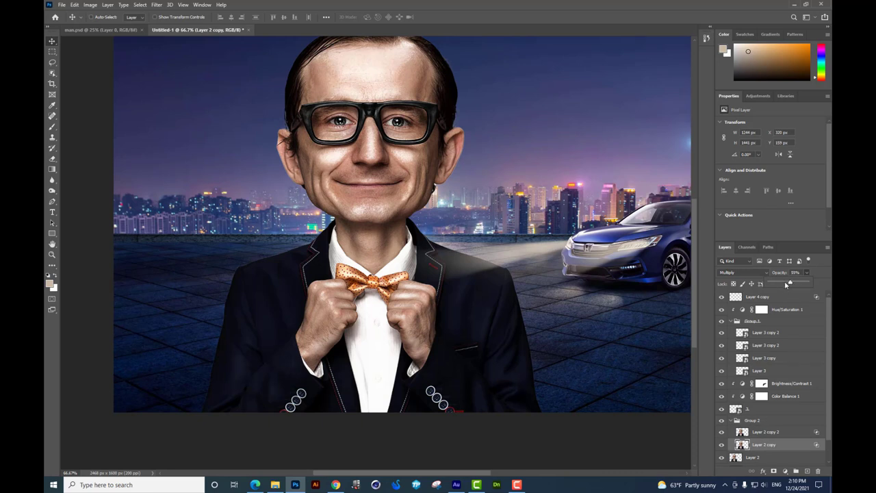
{"action": "left_click", "coordinate": [724, 444]}
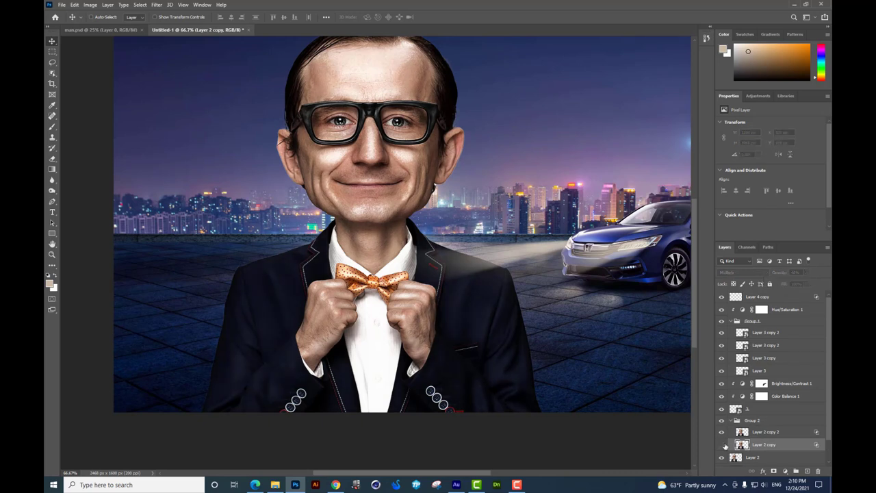
{"action": "left_click", "coordinate": [723, 444]}
{"action": "scroll", "coordinate": [555, 299], "scroll_direction": "down", "scroll_amount": 2}
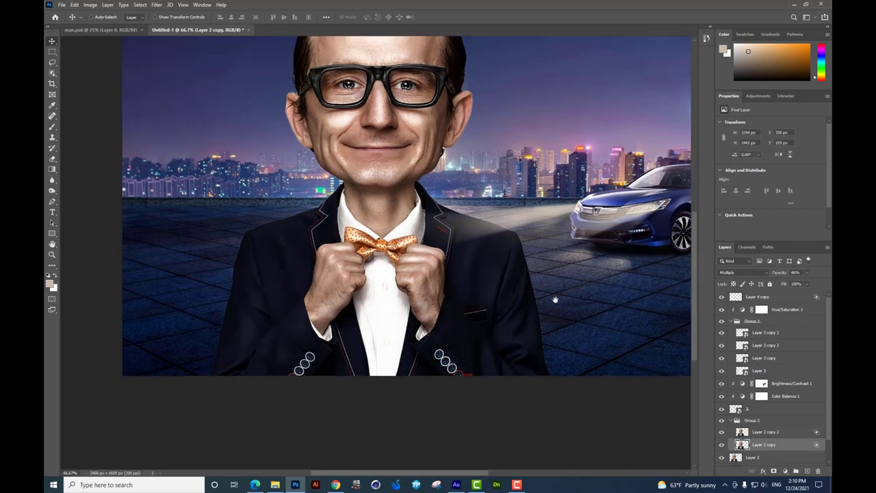
Erase the headlight glow from the suit shoulder with the Eraser at 100% flow.
{"action": "left_click", "coordinate": [53, 158]}
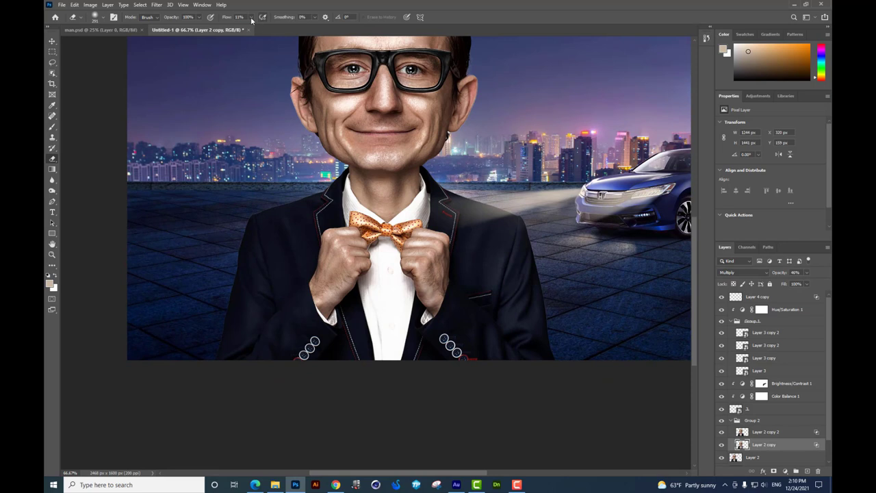
{"action": "left_click_drag", "start_coordinate": [252, 17], "coordinate": [287, 27]}
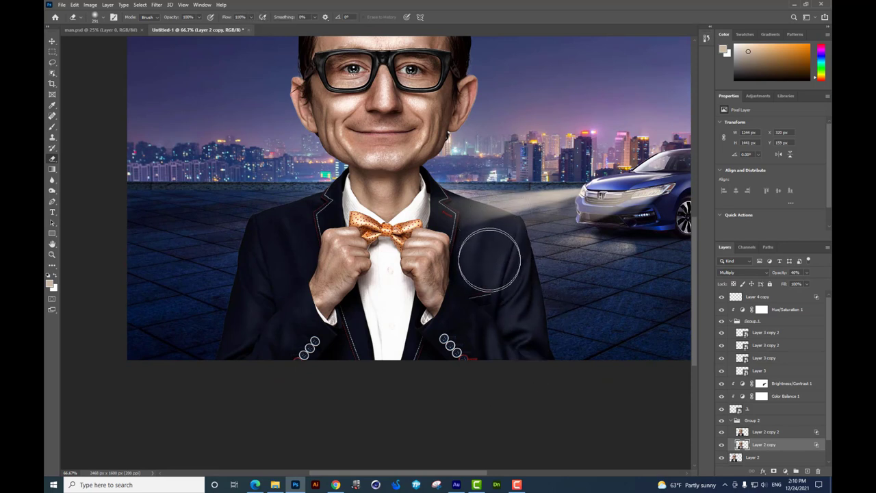
{"action": "left_click_drag", "start_coordinate": [509, 228], "coordinate": [472, 199]}
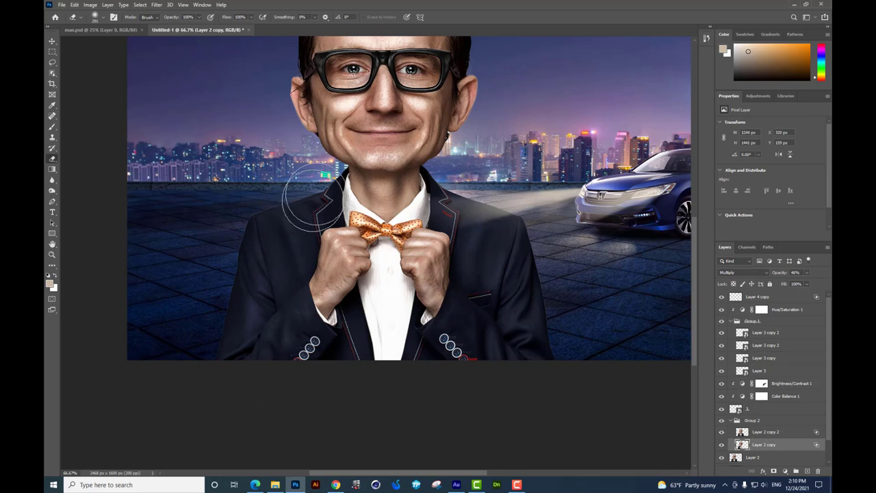
{"action": "scroll", "coordinate": [309, 198], "scroll_direction": "up", "scroll_amount": 2}
{"action": "scroll", "coordinate": [305, 219], "scroll_direction": "up", "scroll_amount": 1}
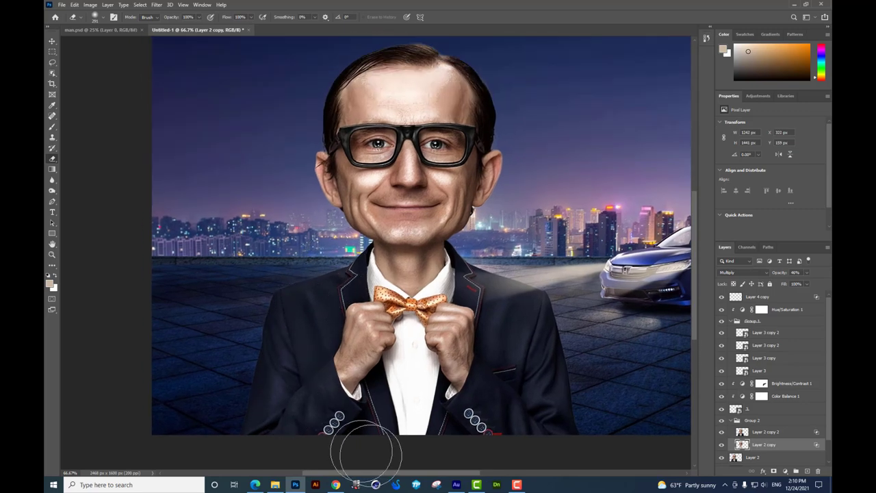
{"action": "scroll", "coordinate": [369, 441], "scroll_direction": "down", "scroll_amount": 1}
{"action": "scroll", "coordinate": [445, 411], "scroll_direction": "down", "scroll_amount": 1}
{"action": "scroll", "coordinate": [537, 263], "scroll_direction": "up", "scroll_amount": 1}
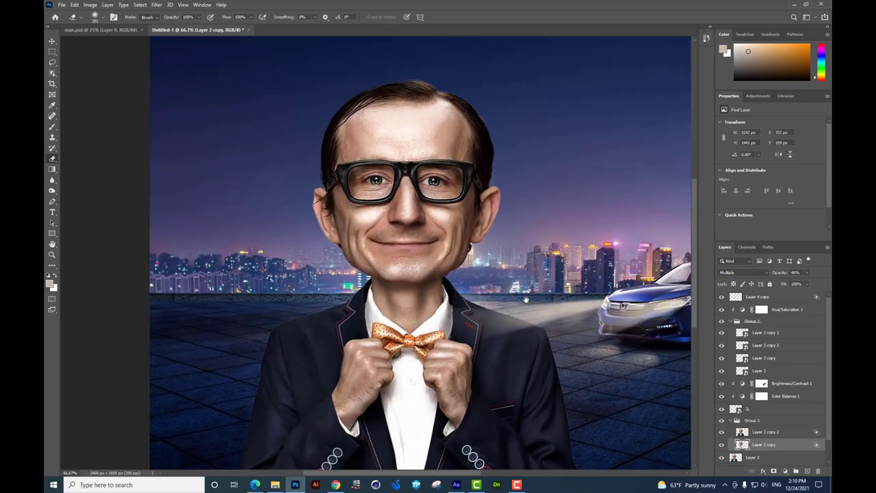
{"action": "scroll", "coordinate": [568, 301], "scroll_direction": "down", "scroll_amount": 1}
{"action": "scroll", "coordinate": [598, 333], "scroll_direction": "down", "scroll_amount": 1}
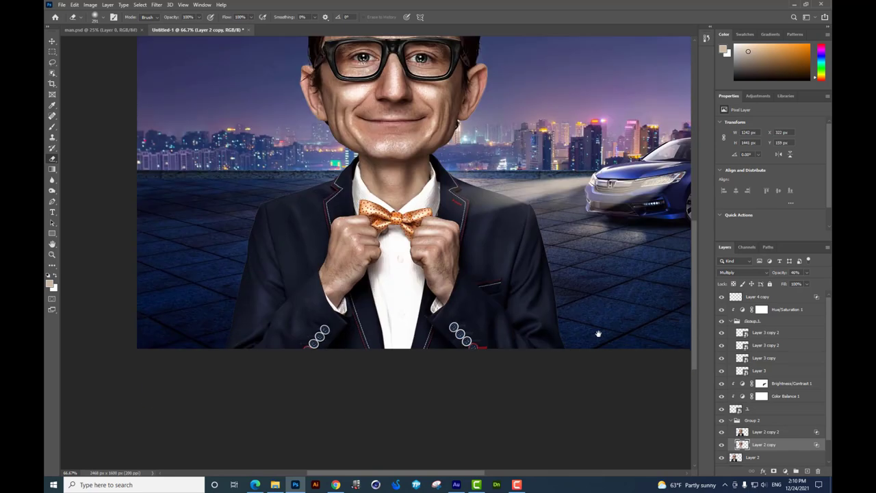
Merge Group 2 into a single layer.
{"action": "left_click", "coordinate": [767, 421]}
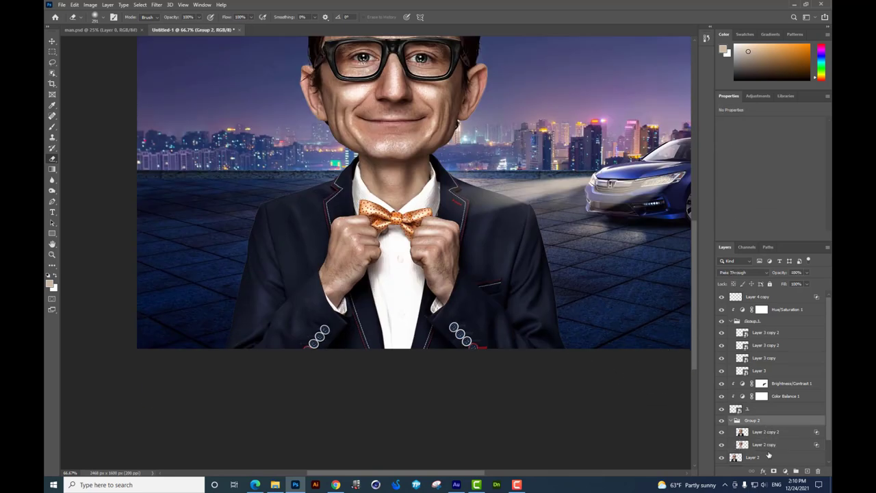
{"action": "key", "text": "ctrl+e"}
{"action": "scroll", "coordinate": [520, 361], "scroll_direction": "up", "scroll_amount": 1}
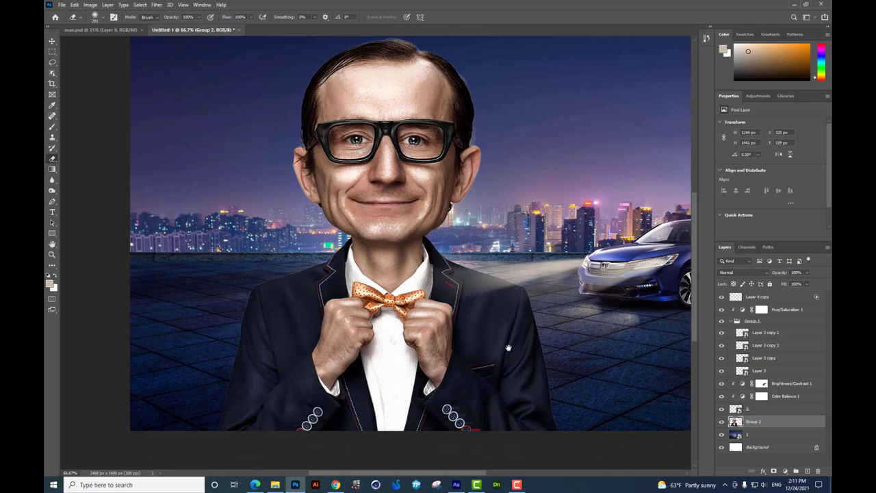
{"action": "scroll", "coordinate": [390, 262], "scroll_direction": "up", "scroll_amount": 1}
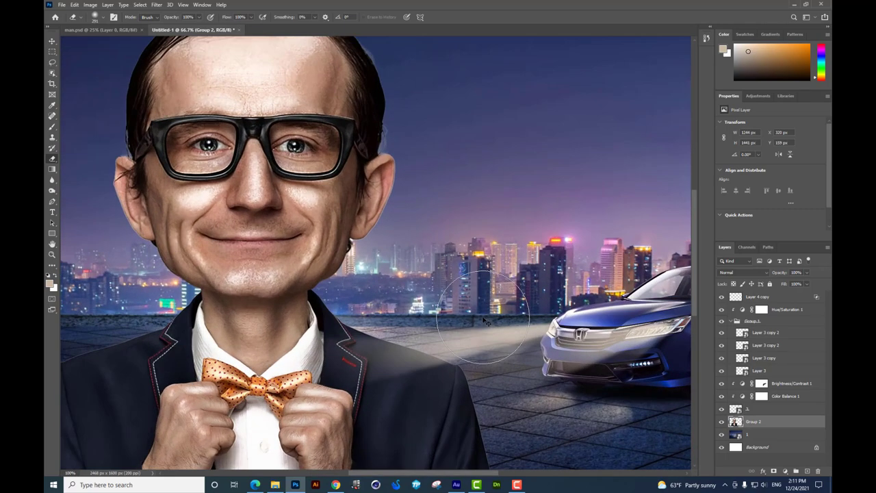
{"action": "left_click_drag", "start_coordinate": [390, 262], "coordinate": [472, 299]}
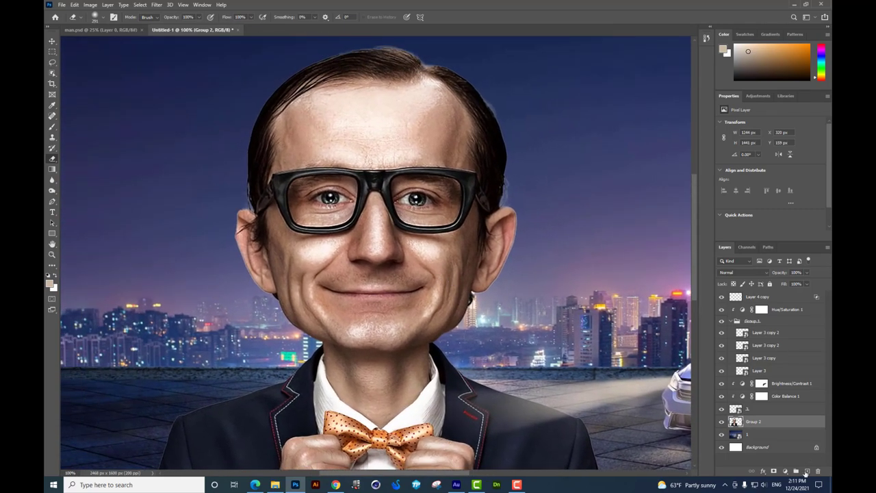
Fill a new layer above Group 2 with 50% Gray in Overlay mode and set its blend mode to Overlay.
{"action": "left_click", "coordinate": [806, 470]}
{"action": "left_click", "coordinate": [75, 5]}
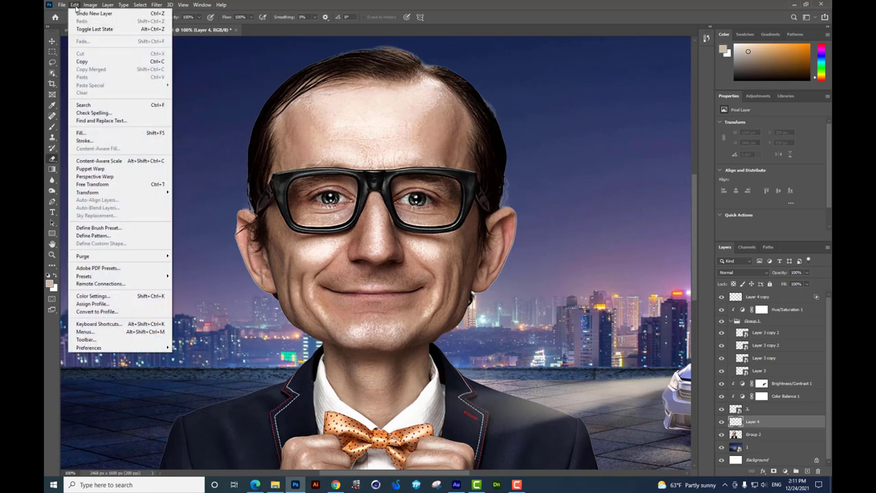
{"action": "left_click", "coordinate": [81, 133]}
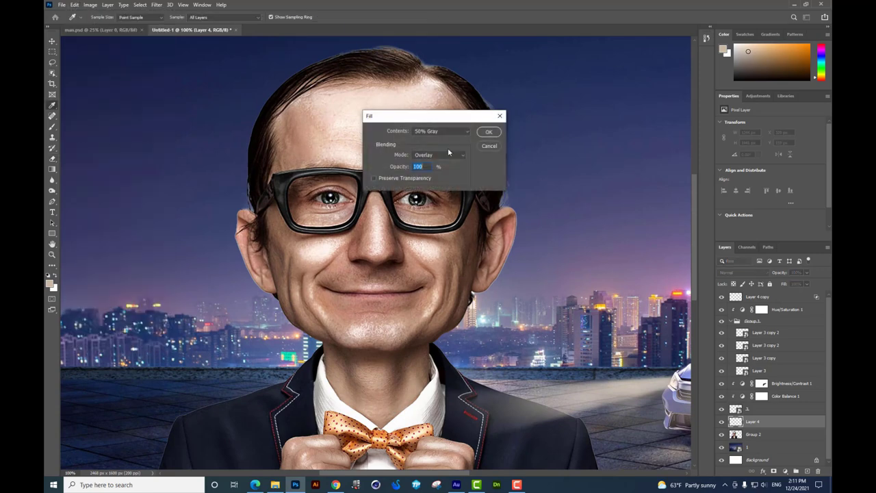
{"action": "left_click", "coordinate": [441, 130]}
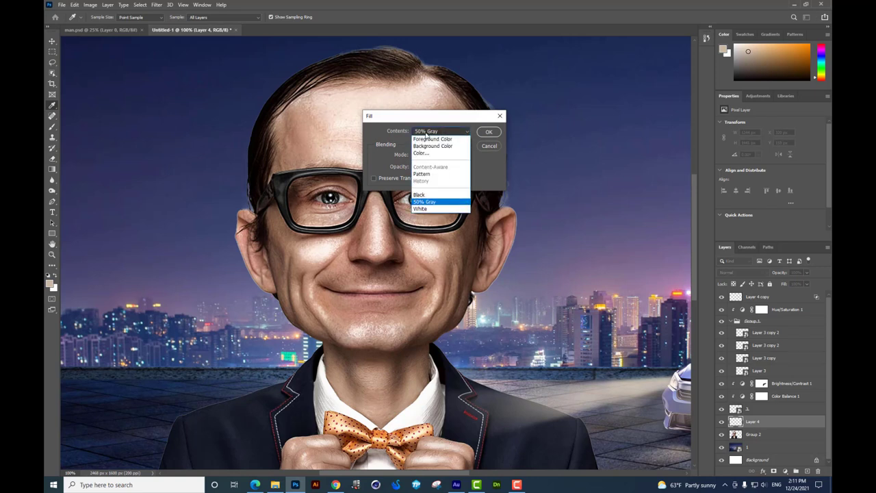
{"action": "left_click", "coordinate": [427, 203]}
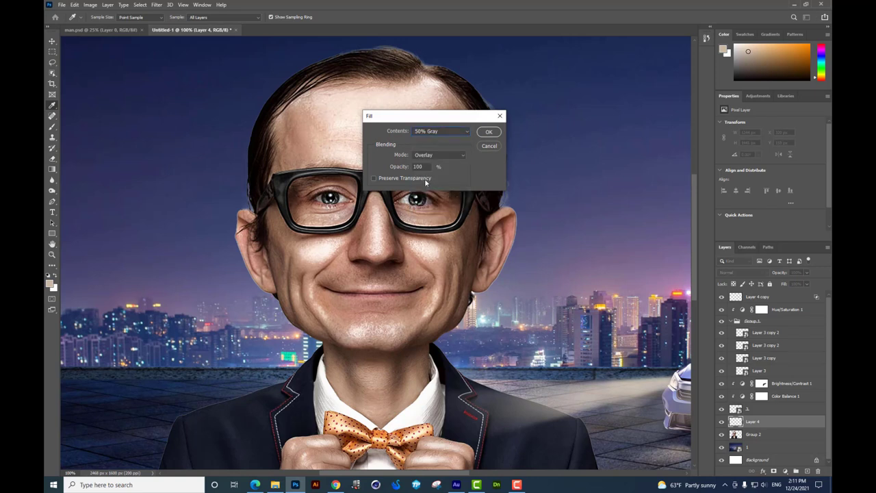
{"action": "left_click", "coordinate": [439, 155]}
{"action": "left_click", "coordinate": [438, 282]}
{"action": "left_click", "coordinate": [488, 132]}
{"action": "key", "text": "e"}
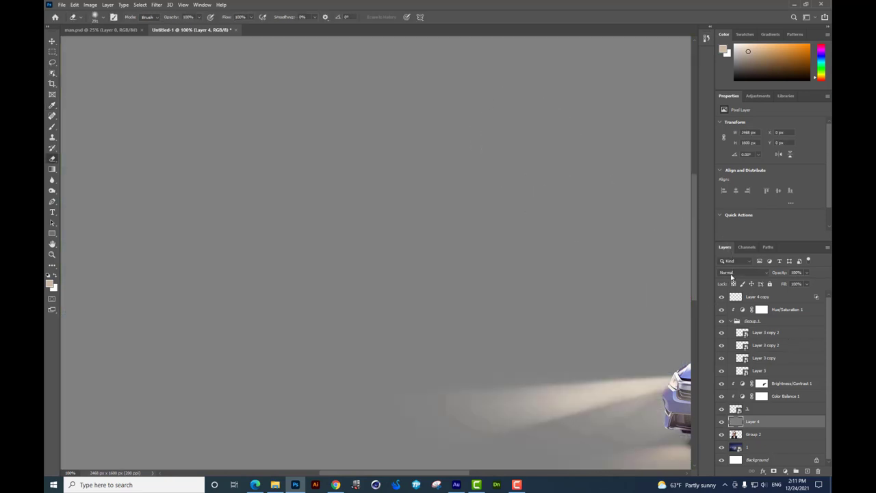
{"action": "left_click", "coordinate": [741, 274]}
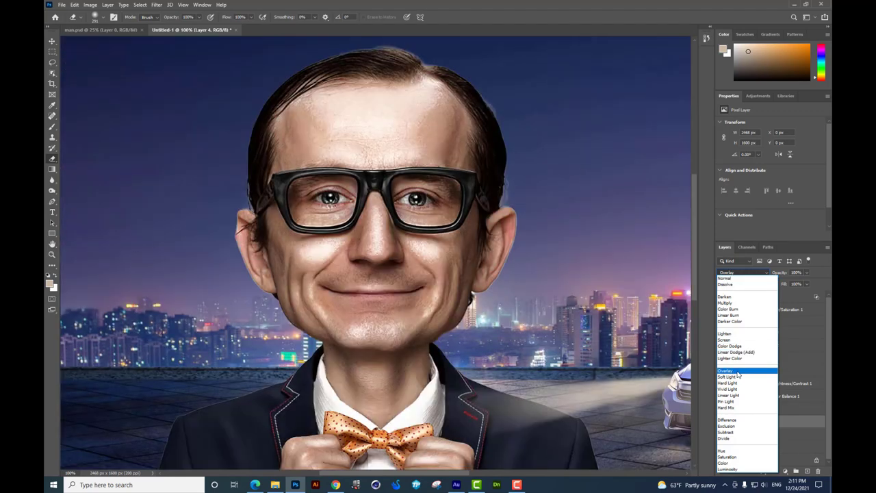
{"action": "left_click", "coordinate": [738, 373]}
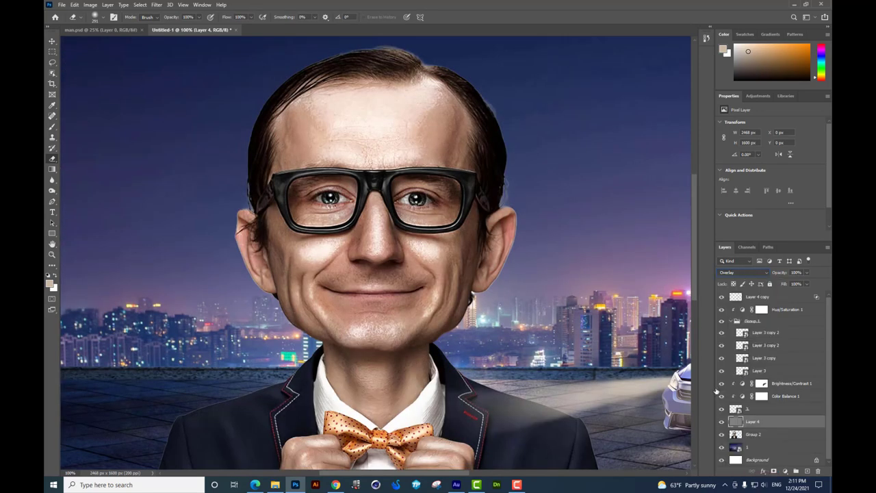
Clip the gray Overlay layer to Group 2.
{"action": "key", "text": "ctrl+alt+g"}
{"action": "scroll", "coordinate": [441, 198], "scroll_direction": "down", "scroll_amount": 3}
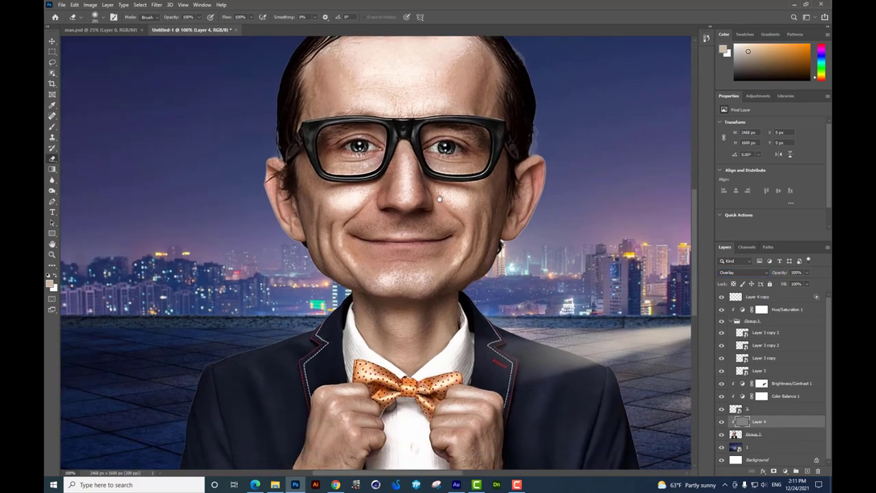
{"action": "scroll", "coordinate": [441, 199], "scroll_direction": "left", "scroll_amount": 2}
{"action": "scroll", "coordinate": [444, 200], "scroll_direction": "up", "scroll_amount": 2}
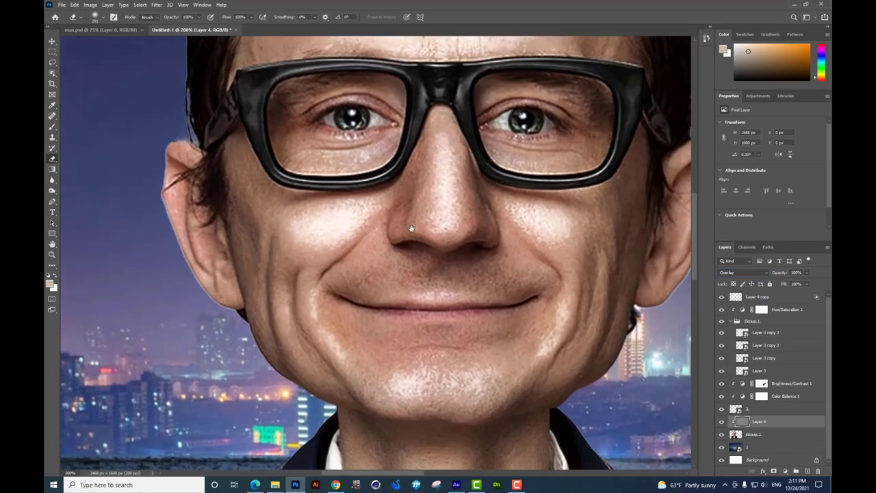
{"action": "scroll", "coordinate": [424, 230], "scroll_direction": "down", "scroll_amount": 3}
{"action": "scroll", "coordinate": [424, 229], "scroll_direction": "up", "scroll_amount": 1}
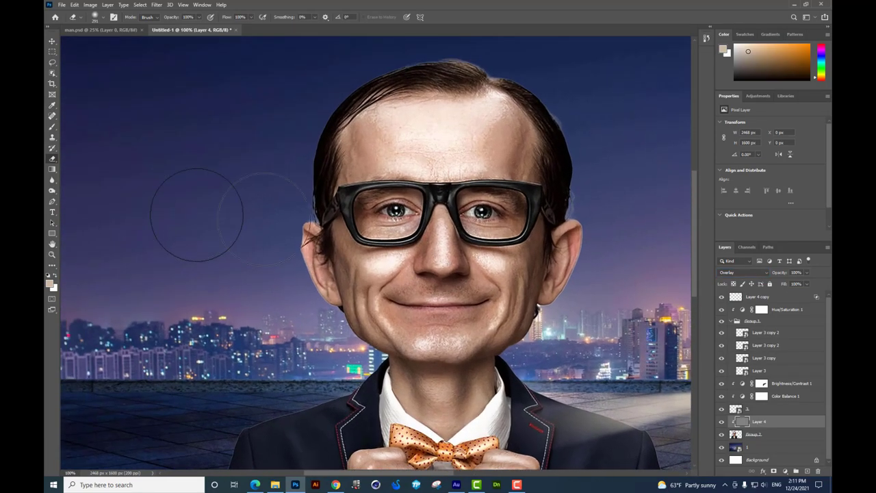
Set up the Burn tool's size and exposure and deepen the shading around the nose.
{"action": "left_click", "coordinate": [52, 191]}
{"action": "right_click", "coordinate": [52, 190]}
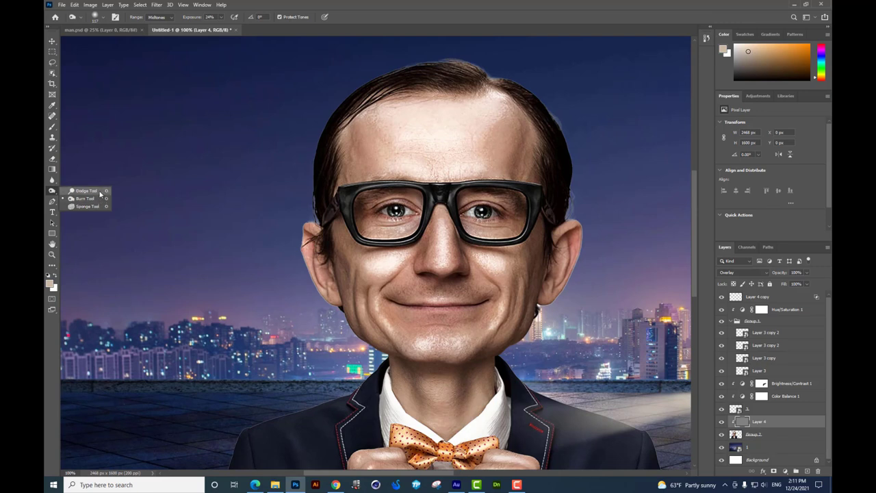
{"action": "left_click", "coordinate": [104, 199]}
{"action": "right_click", "coordinate": [577, 301]}
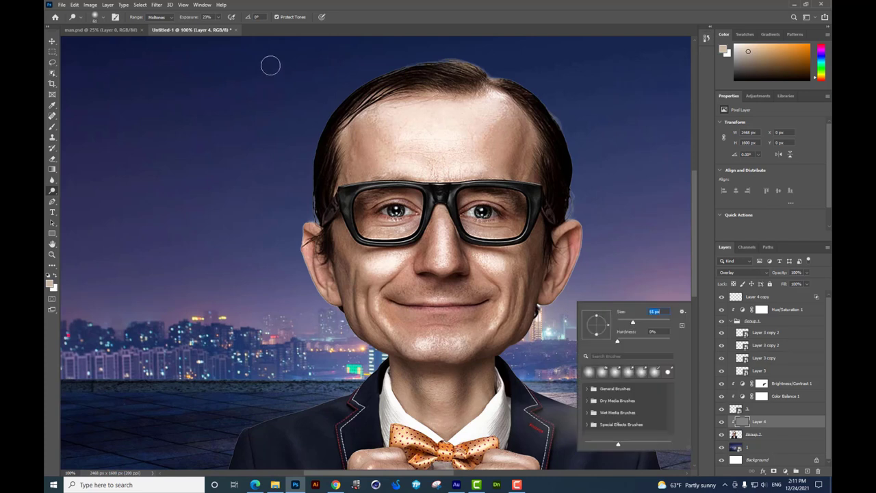
{"action": "left_click", "coordinate": [218, 18]}
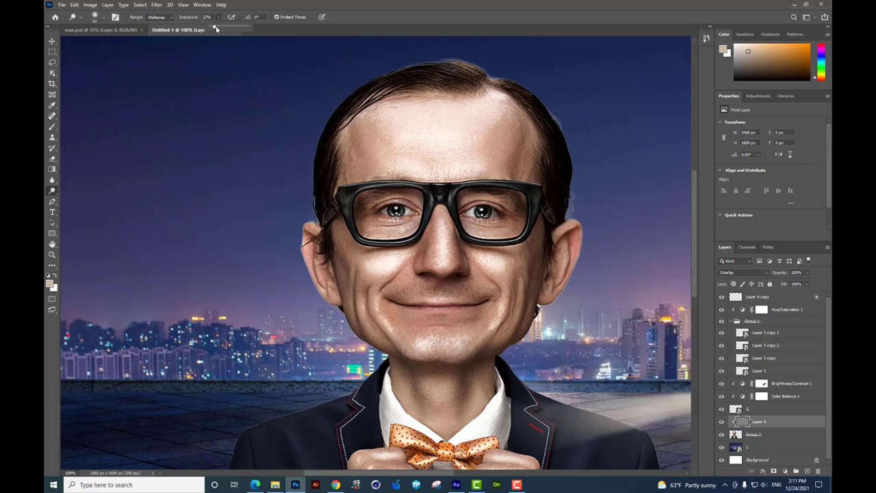
{"action": "left_click_drag", "start_coordinate": [451, 270], "coordinate": [461, 281]}
{"action": "scroll", "coordinate": [460, 275], "scroll_direction": "down", "scroll_amount": 3}
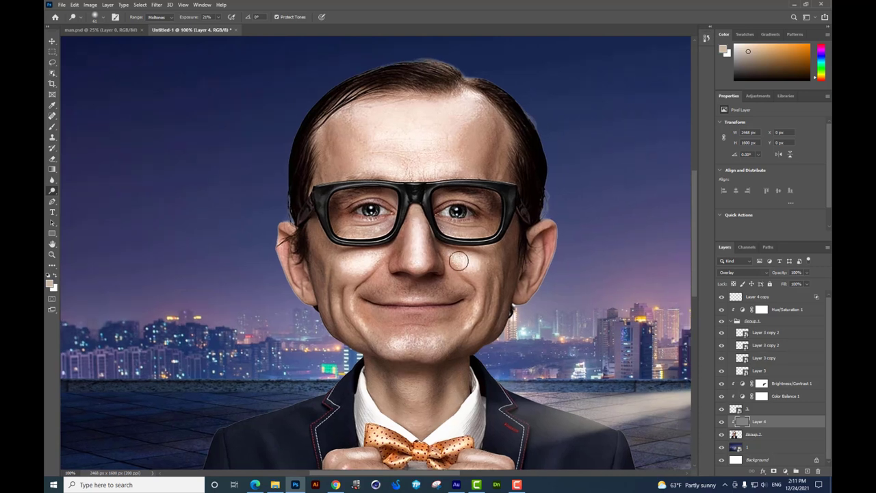
Resize the brush and lighten the left cheek beside the mouth.
{"action": "right_click", "coordinate": [492, 318]}
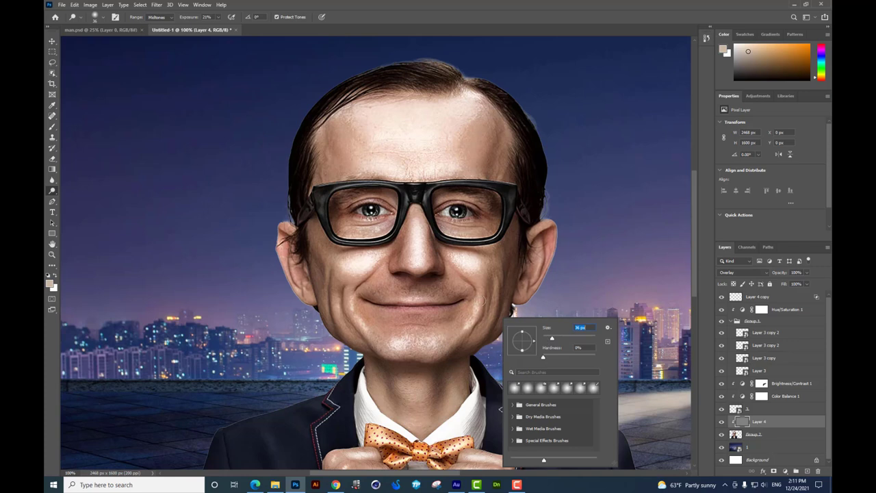
{"action": "key", "text": "Return"}
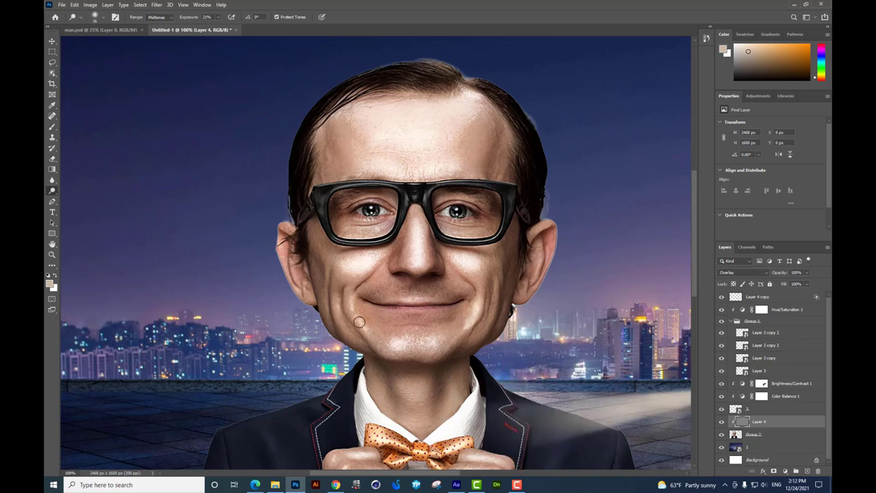
{"action": "mouse_move", "coordinate": [358, 321]}
{"action": "left_mouse_down"}
{"action": "mouse_move", "coordinate": [351, 297]}
{"action": "mouse_move", "coordinate": [362, 331]}
{"action": "left_mouse_up"}
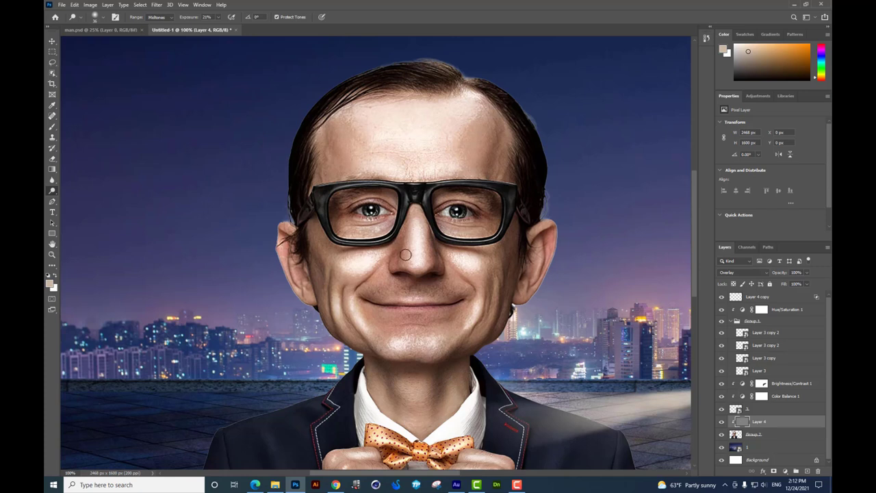
{"action": "scroll", "coordinate": [417, 220], "scroll_direction": "up", "scroll_amount": 1}
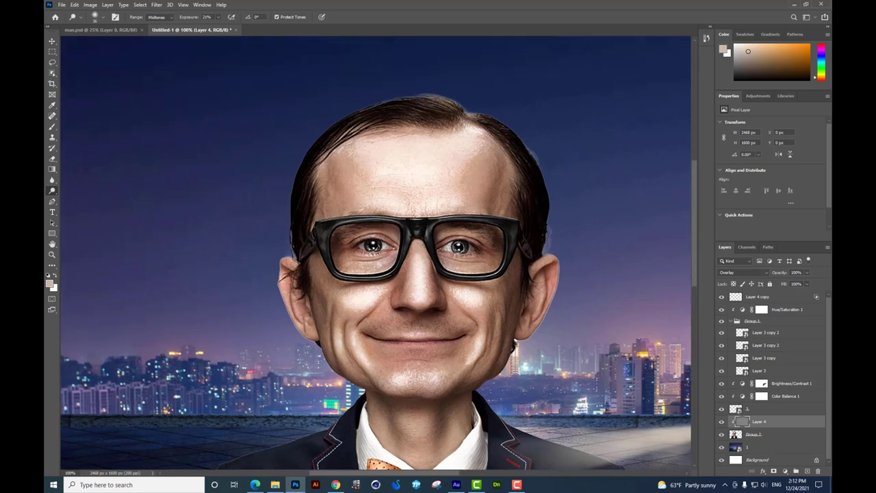
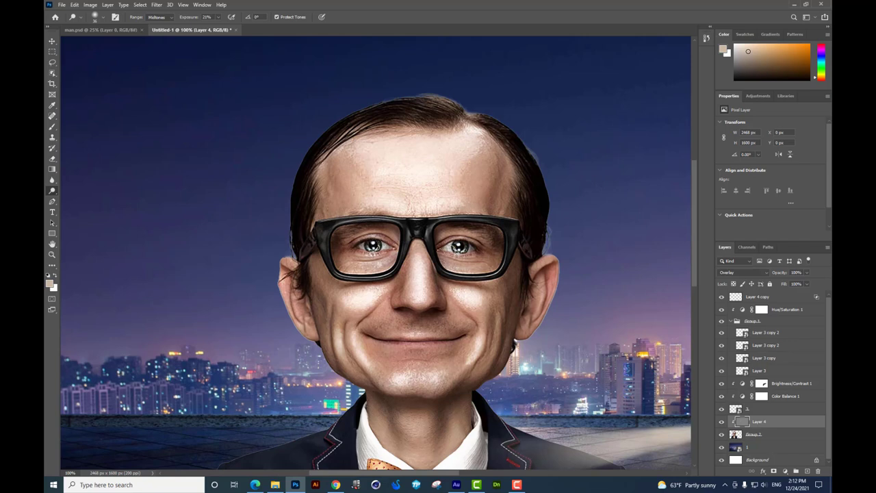
Set the Dodge exposure to about 22% and undo the stray brightening stroke.
{"action": "left_click", "coordinate": [218, 17]}
{"action": "left_click_drag", "start_coordinate": [357, 115], "coordinate": [383, 183]}
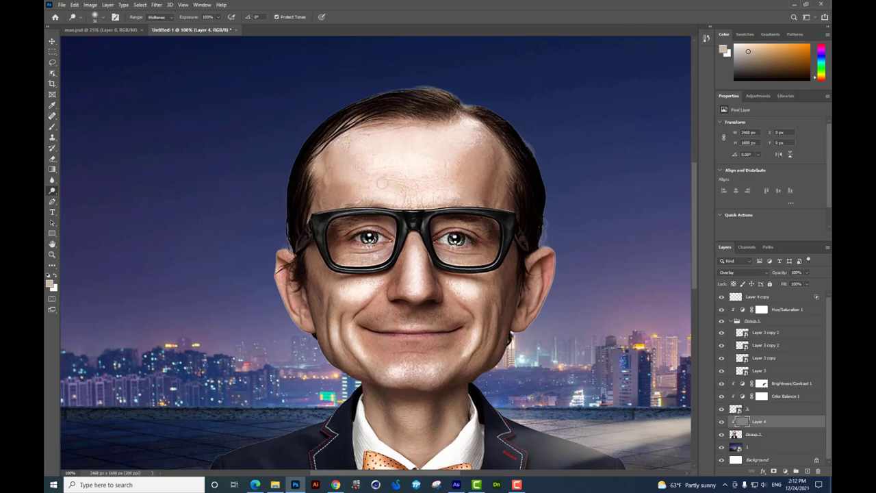
{"action": "key", "text": "ctrl+z"}
{"action": "left_click", "coordinate": [218, 17]}
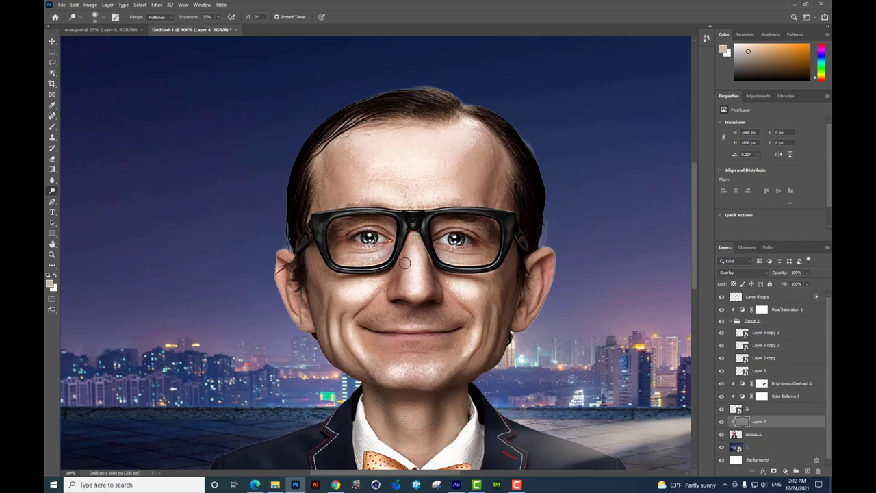
Zoom to 200% and pan the view toward the chin and bow tie.
{"action": "scroll", "coordinate": [523, 307], "scroll_direction": "right", "scroll_amount": 1}
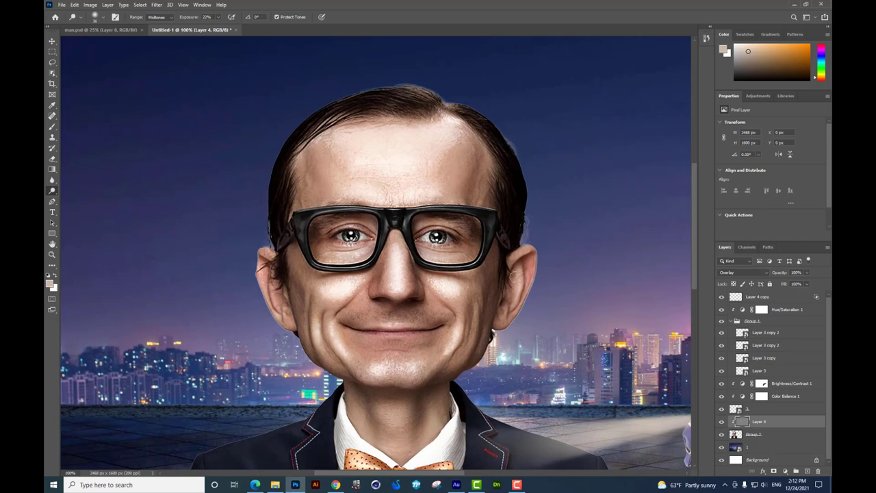
{"action": "left_click_drag", "start_coordinate": [500, 273], "coordinate": [513, 262]}
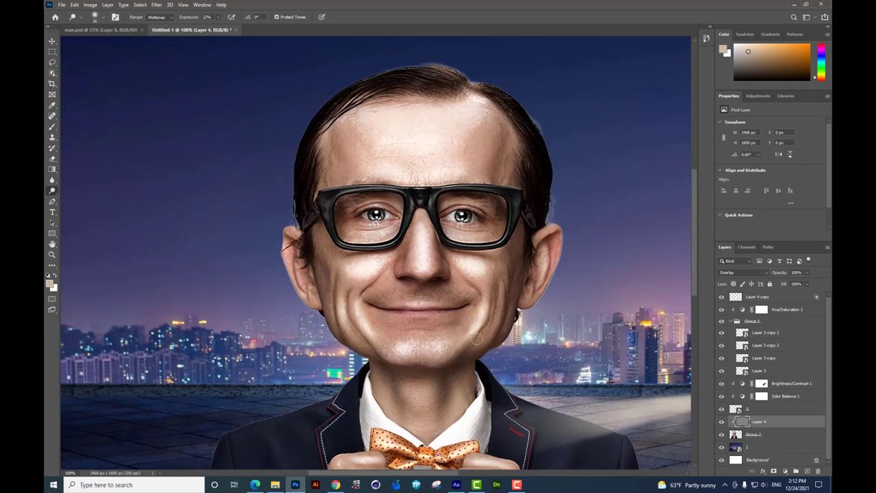
{"action": "left_click_drag", "start_coordinate": [477, 338], "coordinate": [481, 309]}
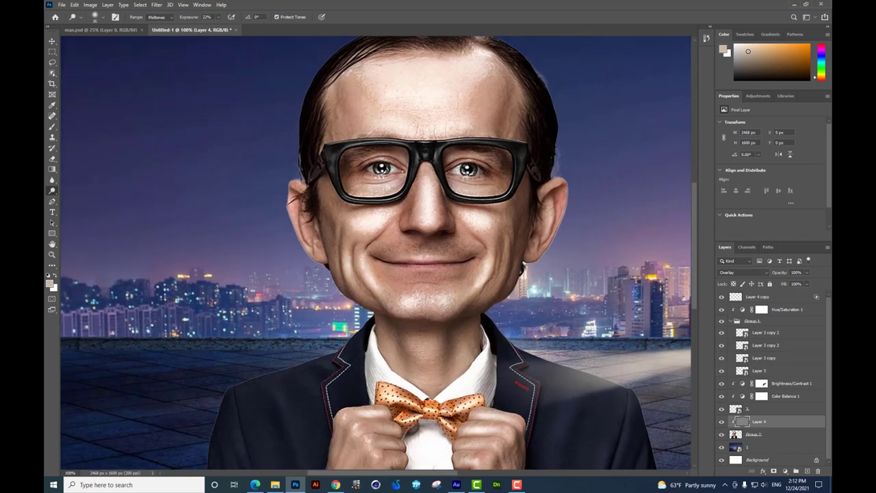
{"action": "right_click", "coordinate": [430, 342]}
{"action": "key", "text": "Return"}
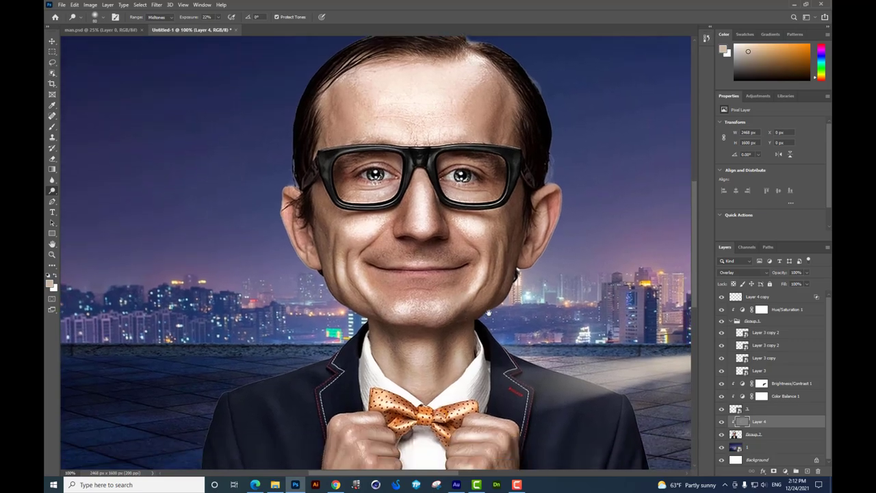
Switch to the Burn Tool and give it a 45 px brush.
{"action": "scroll", "coordinate": [534, 256], "scroll_direction": "up", "scroll_amount": 2}
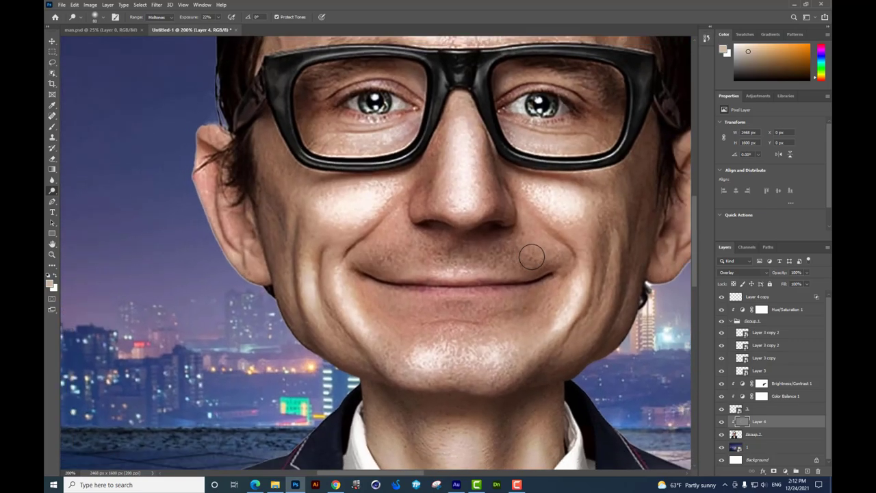
{"action": "scroll", "coordinate": [516, 260], "scroll_direction": "up", "scroll_amount": 1}
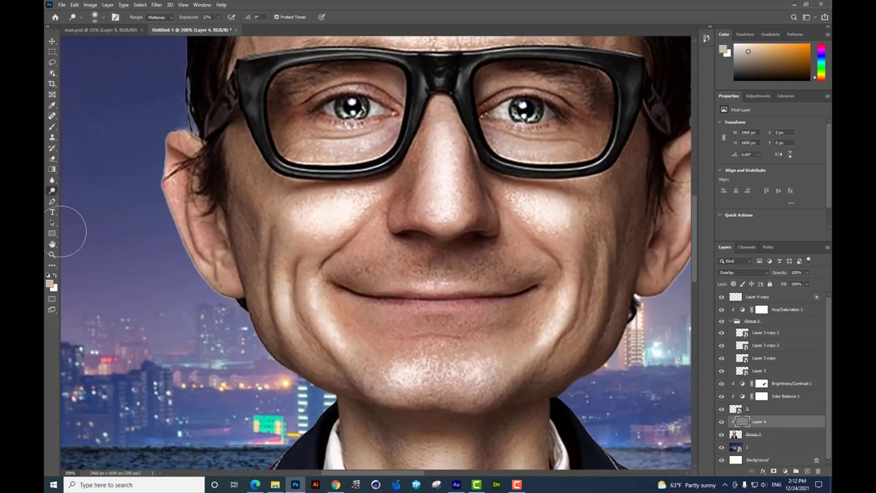
{"action": "right_click", "coordinate": [52, 191]}
{"action": "left_click", "coordinate": [70, 198]}
{"action": "right_click", "coordinate": [518, 262]}
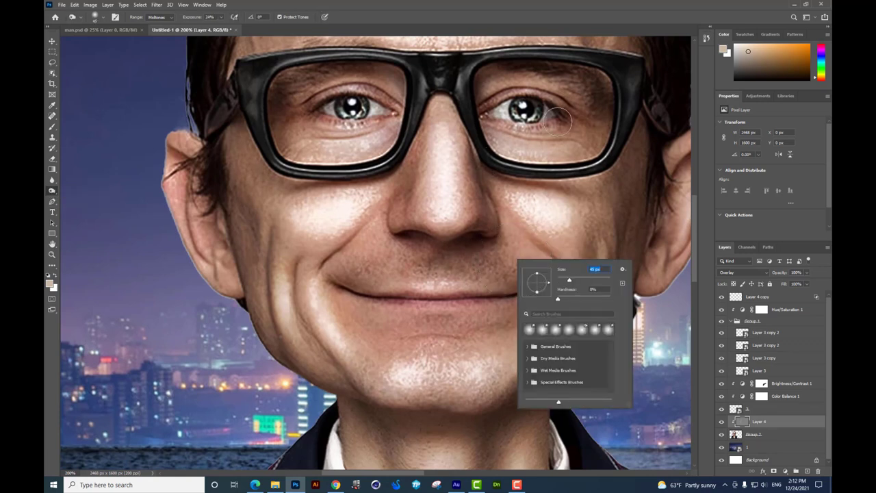
Burn the shadow along the left side of the nose.
{"action": "key", "text": "Return"}
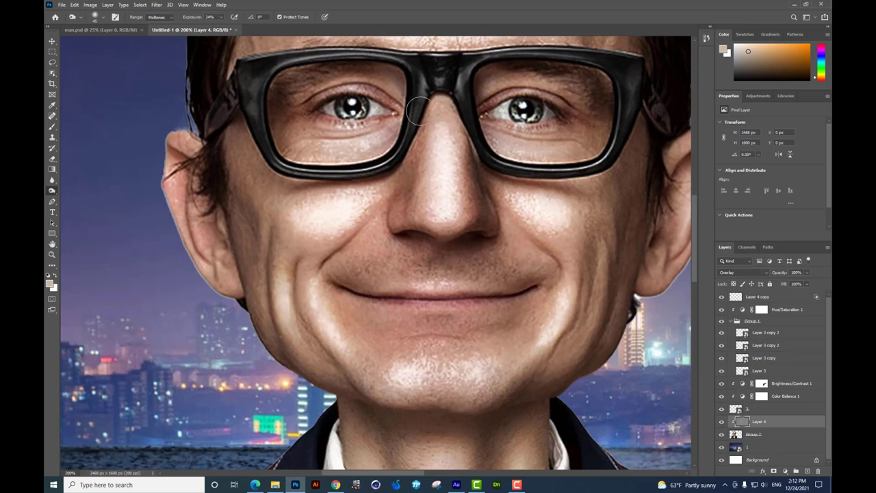
{"action": "mouse_move", "coordinate": [425, 167]}
{"action": "left_mouse_down"}
{"action": "mouse_move", "coordinate": [359, 237]}
{"action": "mouse_move", "coordinate": [342, 301]}
{"action": "mouse_move", "coordinate": [411, 317]}
{"action": "mouse_move", "coordinate": [485, 313]}
{"action": "mouse_move", "coordinate": [532, 298]}
{"action": "mouse_move", "coordinate": [501, 225]}
{"action": "mouse_move", "coordinate": [538, 254]}
{"action": "mouse_move", "coordinate": [534, 301]}
{"action": "mouse_move", "coordinate": [467, 340]}
{"action": "left_mouse_up"}
{"action": "key", "text": "ctrl+minus"}
Reframe the head and resize the burn brush to 53 px.
{"action": "right_click", "coordinate": [556, 318]}
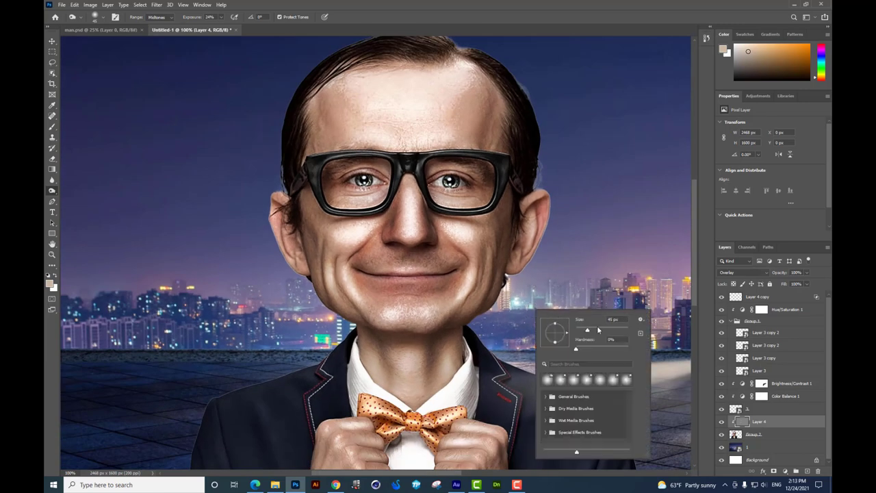
{"action": "left_click", "coordinate": [508, 185]}
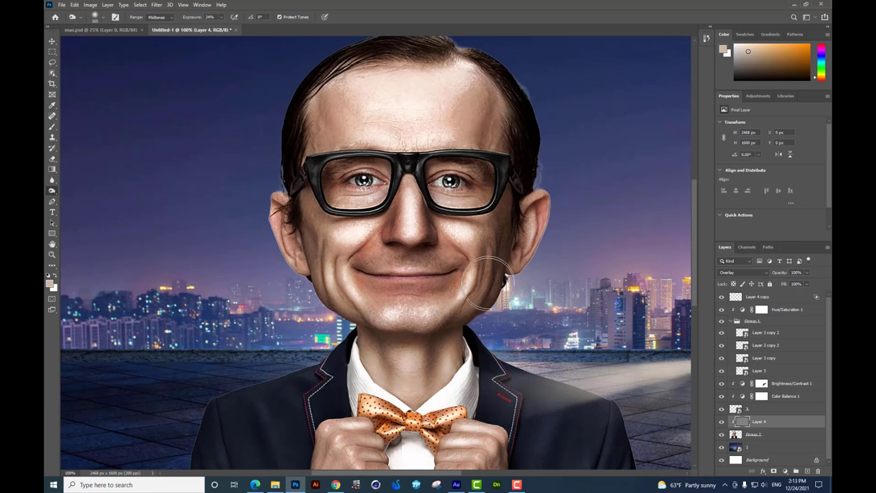
{"action": "scroll", "coordinate": [452, 361], "scroll_direction": "up", "scroll_amount": 2}
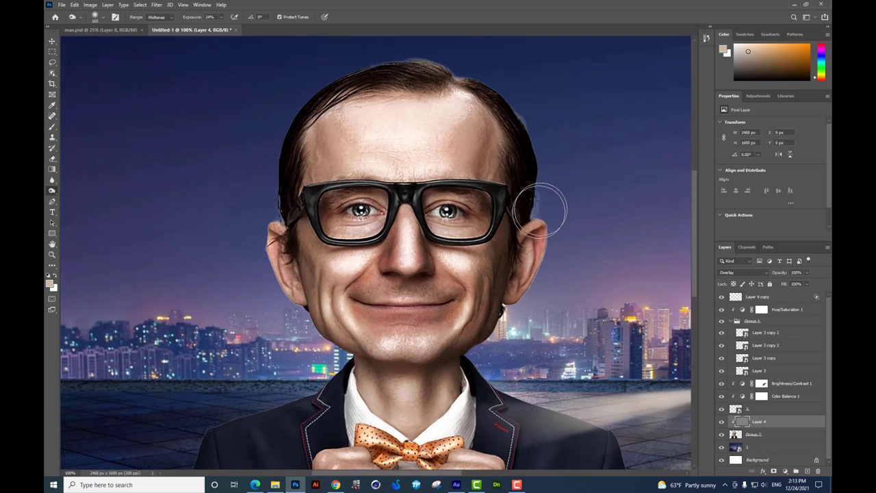
{"action": "scroll", "coordinate": [520, 260], "scroll_direction": "up", "scroll_amount": 3}
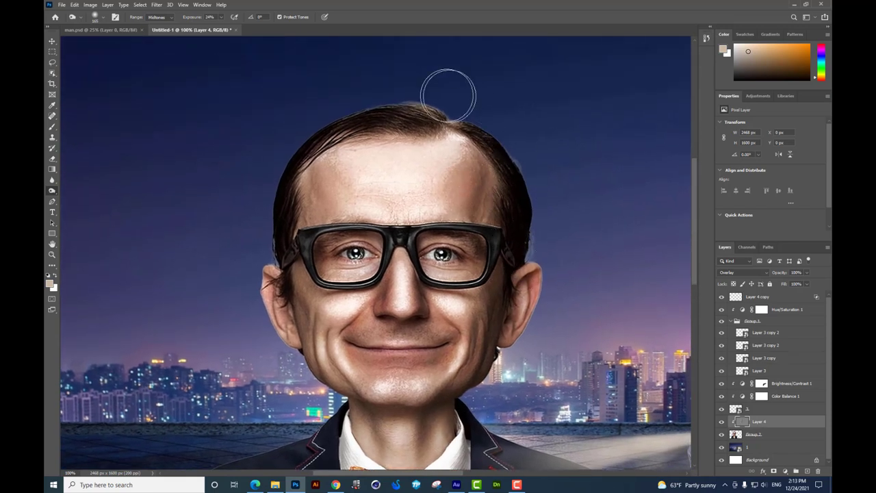
{"action": "left_click_drag", "start_coordinate": [476, 154], "coordinate": [501, 146]}
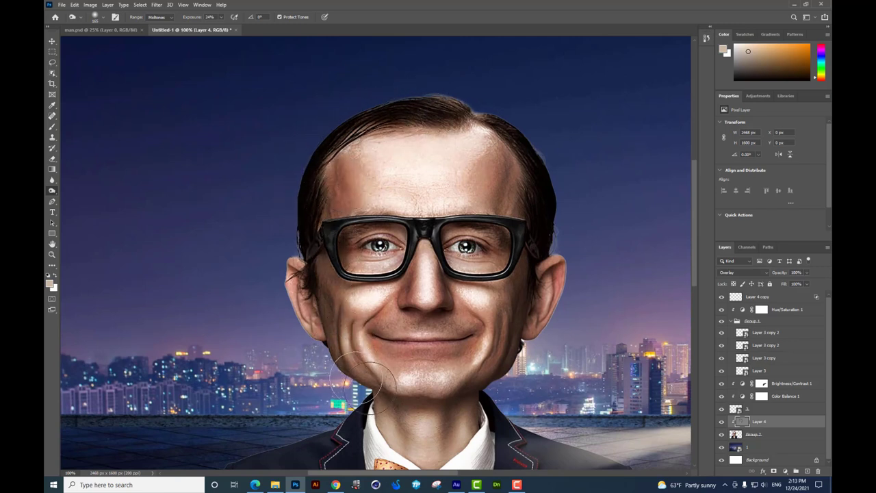
{"action": "left_click_drag", "start_coordinate": [390, 418], "coordinate": [406, 416]}
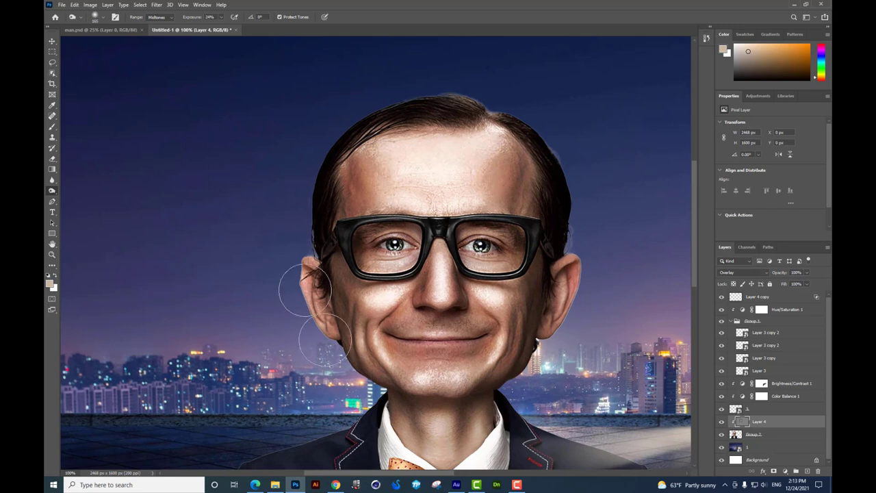
{"action": "left_click_drag", "start_coordinate": [304, 276], "coordinate": [292, 251]}
{"action": "right_click", "coordinate": [450, 301]}
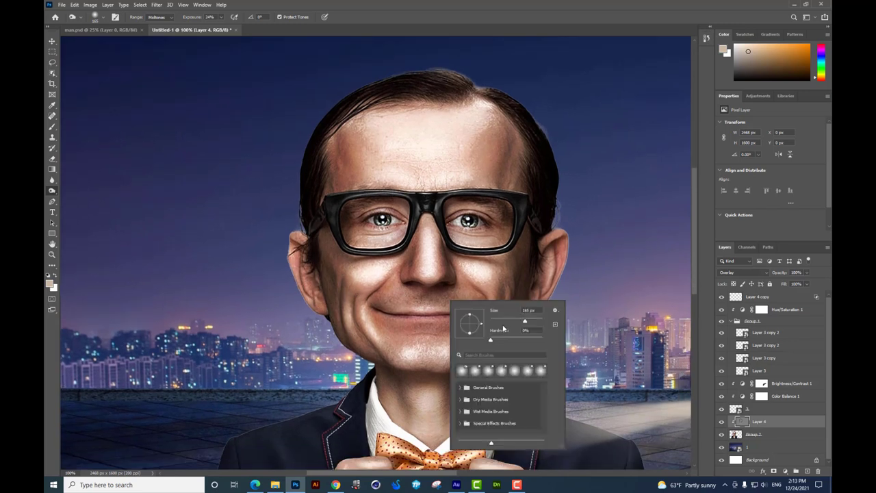
{"action": "key", "text": "Return"}
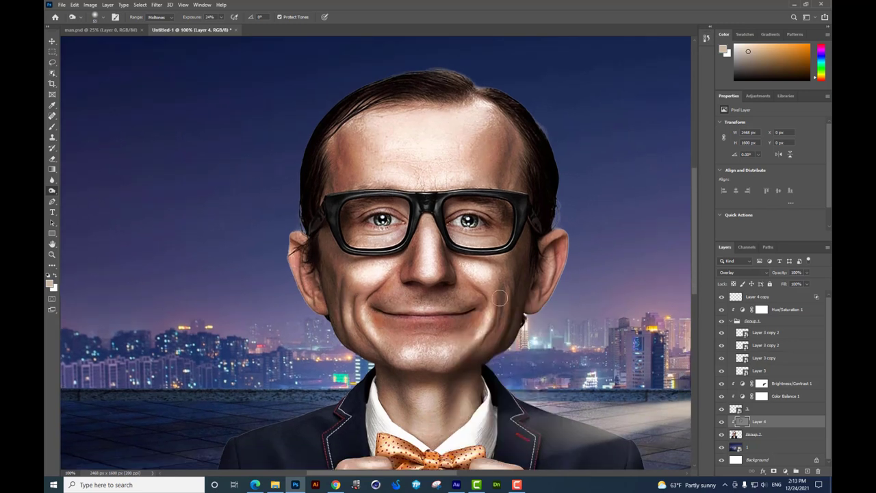
Deepen the right ear edge and the skin inside and above both lenses.
{"action": "left_click_drag", "start_coordinate": [495, 288], "coordinate": [491, 299]}
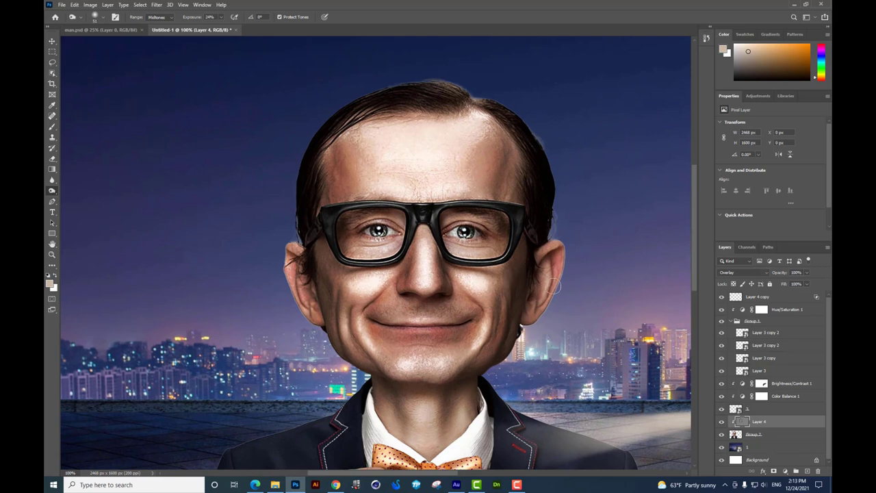
{"action": "left_click_drag", "start_coordinate": [553, 287], "coordinate": [553, 250]}
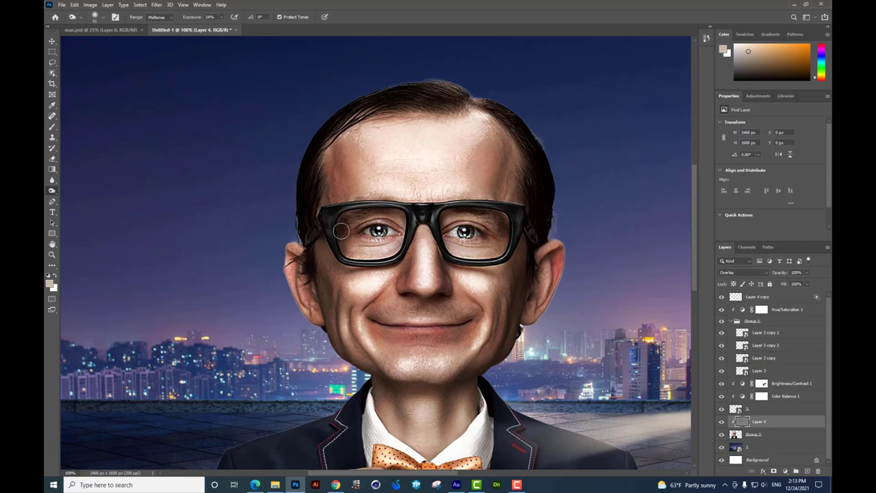
{"action": "left_click_drag", "start_coordinate": [342, 245], "coordinate": [358, 254]}
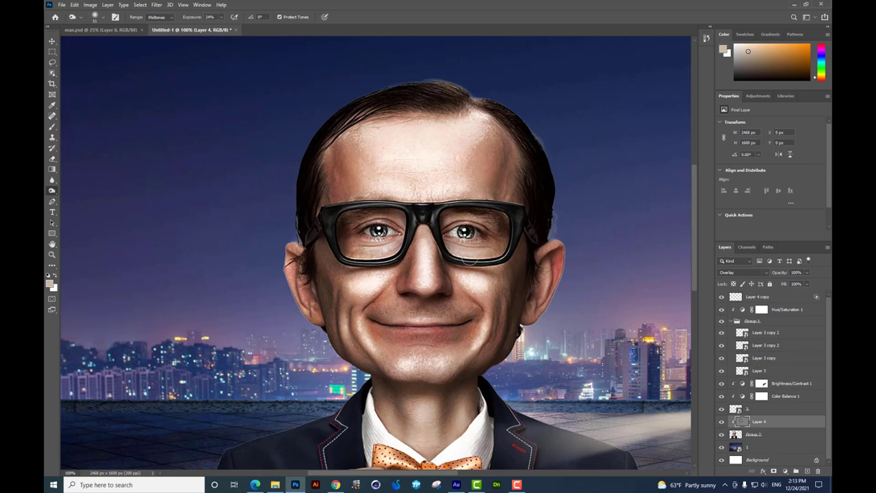
{"action": "mouse_move", "coordinate": [470, 258]}
{"action": "left_mouse_down"}
{"action": "mouse_move", "coordinate": [444, 243]}
{"action": "mouse_move", "coordinate": [478, 247]}
{"action": "left_mouse_up"}
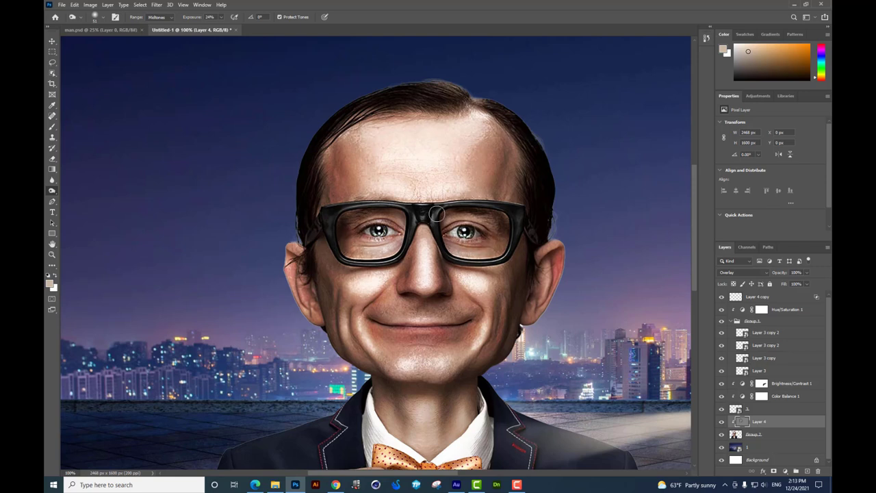
{"action": "mouse_move", "coordinate": [436, 215]}
{"action": "left_mouse_down"}
{"action": "mouse_move", "coordinate": [506, 219]}
{"action": "mouse_move", "coordinate": [493, 249]}
{"action": "left_mouse_up"}
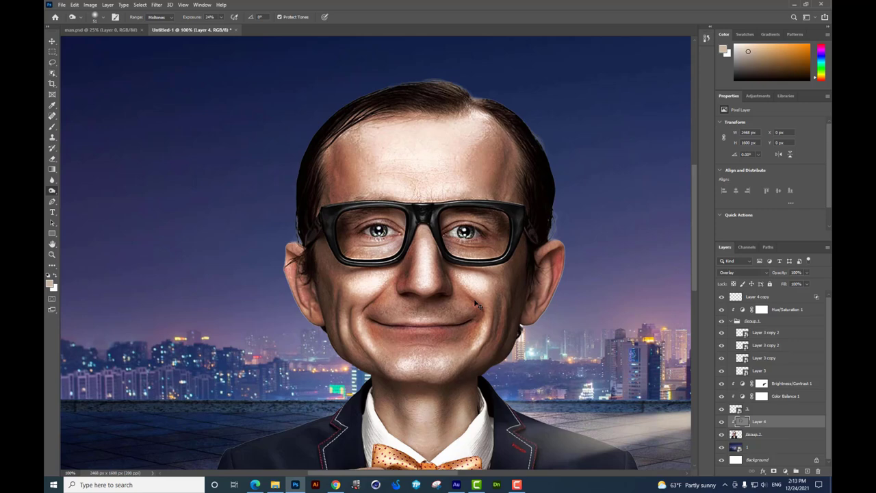
Zoom in on the bow tie and both hands.
{"action": "key", "text": "ctrl+minus"}
{"action": "right_click", "coordinate": [393, 204]}
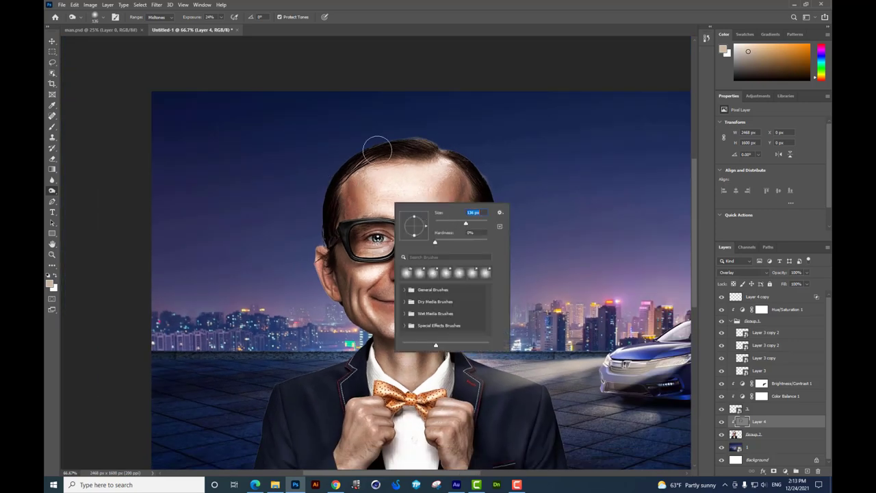
{"action": "key", "text": "Return"}
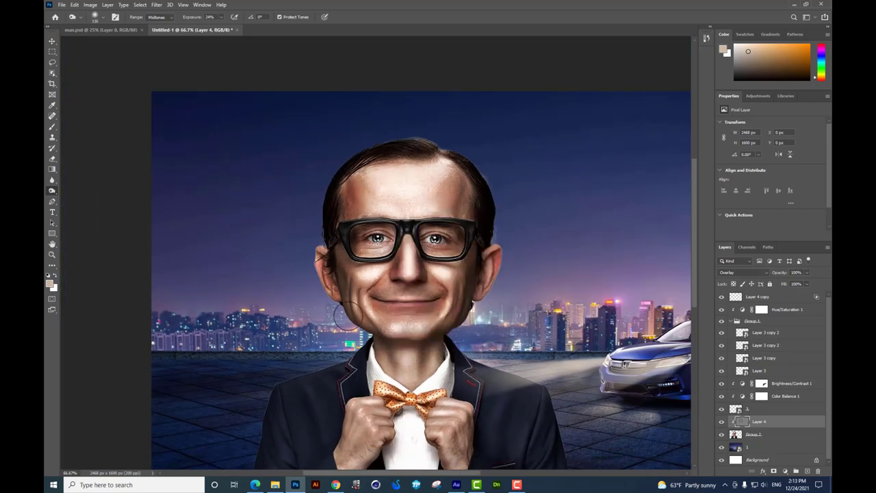
{"action": "scroll", "coordinate": [356, 304], "scroll_direction": "down", "scroll_amount": 2}
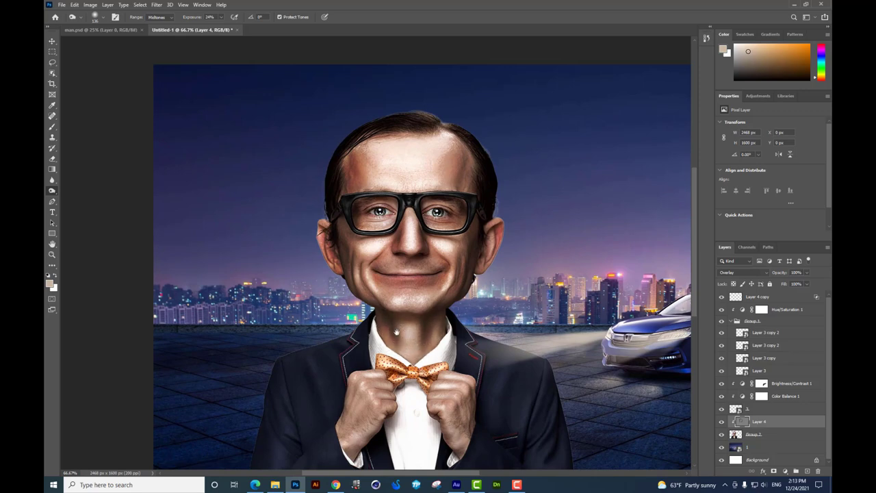
{"action": "scroll", "coordinate": [396, 332], "scroll_direction": "up", "scroll_amount": 1}
{"action": "scroll", "coordinate": [396, 332], "scroll_direction": "up", "scroll_amount": 1}
{"action": "scroll", "coordinate": [396, 332], "scroll_direction": "up", "scroll_amount": 1}
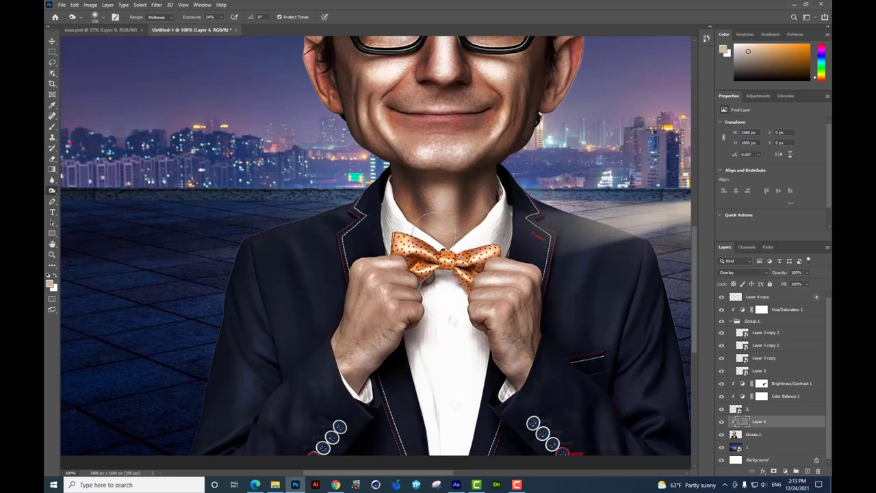
{"action": "scroll", "coordinate": [433, 233], "scroll_direction": "up", "scroll_amount": 3}
{"action": "scroll", "coordinate": [438, 301], "scroll_direction": "up", "scroll_amount": 1}
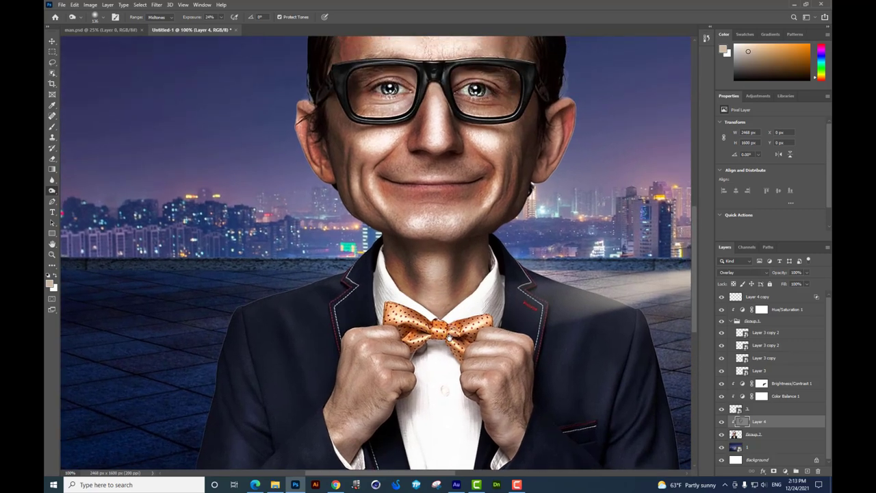
{"action": "scroll", "coordinate": [455, 287], "scroll_direction": "up", "scroll_amount": 1}
{"action": "scroll", "coordinate": [464, 251], "scroll_direction": "down", "scroll_amount": 4}
{"action": "key", "text": "ctrl+plus"}
{"action": "scroll", "coordinate": [562, 293], "scroll_direction": "down", "scroll_amount": 1}
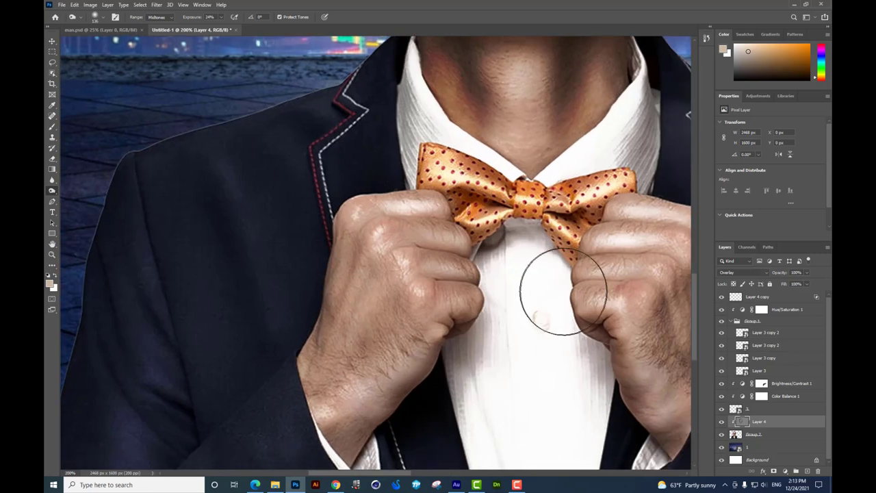
Shrink the burn brush and darken the first knuckle creases.
{"action": "right_click", "coordinate": [562, 293]}
{"action": "left_click_drag", "start_coordinate": [620, 312], "coordinate": [593, 306]}
{"action": "left_click", "coordinate": [449, 257]}
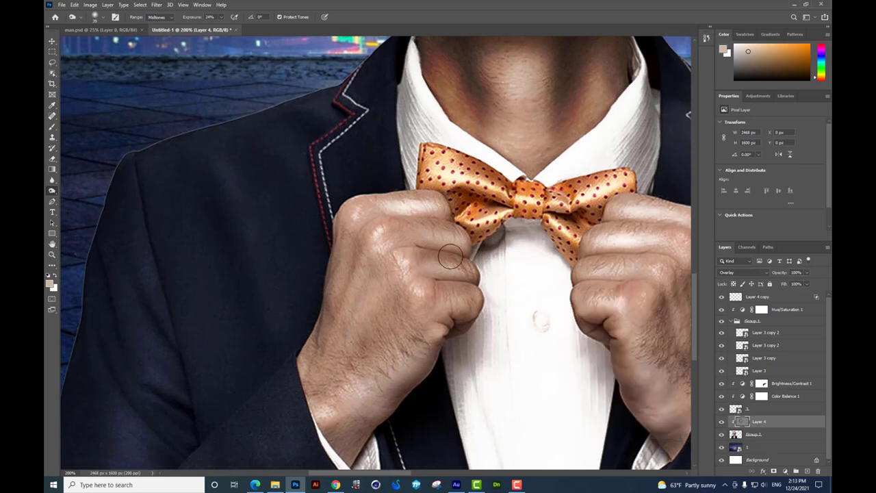
{"action": "mouse_move", "coordinate": [449, 257]}
{"action": "left_mouse_down"}
{"action": "mouse_move", "coordinate": [419, 227]}
{"action": "mouse_move", "coordinate": [333, 216]}
{"action": "mouse_move", "coordinate": [441, 287]}
{"action": "left_mouse_up"}
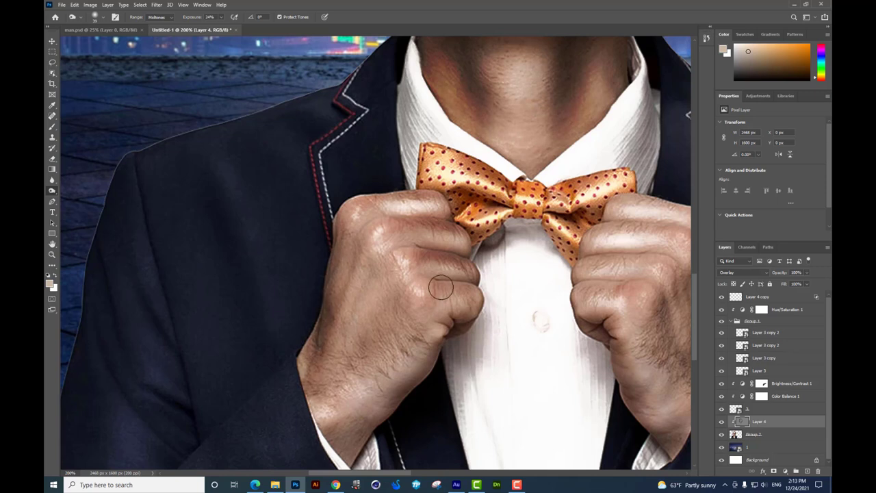
{"action": "right_click", "coordinate": [447, 351]}
{"action": "key", "text": "Escape"}
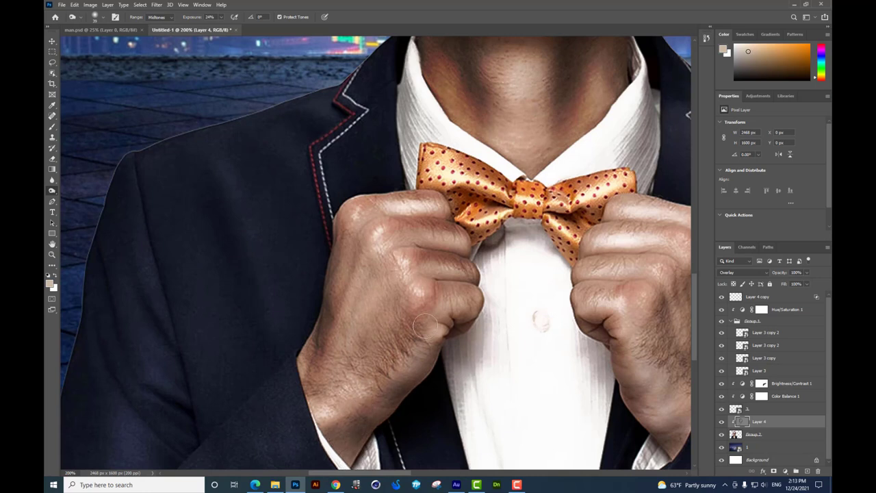
Burn the wrists above the cuffs and the knuckles of both fists.
{"action": "left_click_drag", "start_coordinate": [327, 427], "coordinate": [345, 335]}
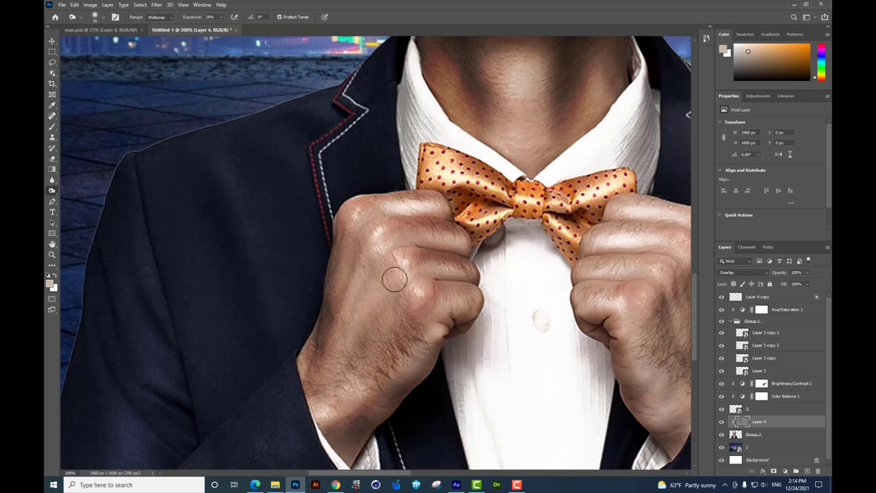
{"action": "left_click_drag", "start_coordinate": [385, 224], "coordinate": [373, 253]}
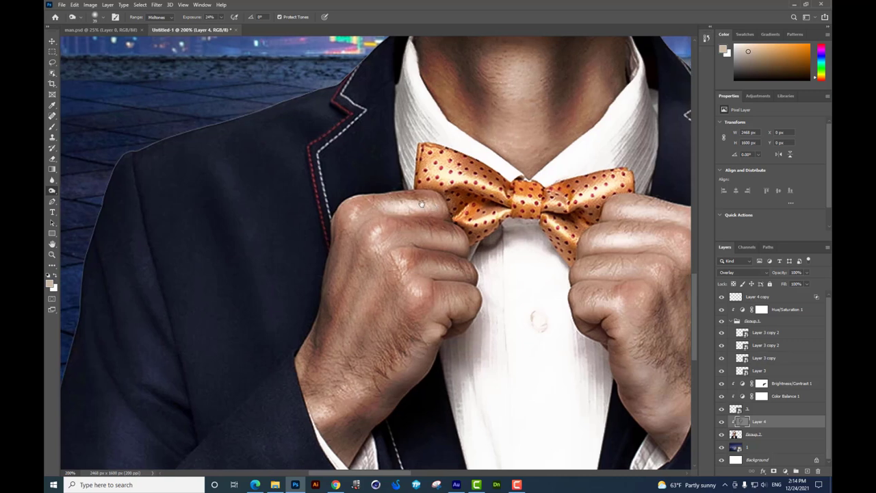
{"action": "left_click_drag", "start_coordinate": [442, 194], "coordinate": [381, 180]}
{"action": "mouse_move", "coordinate": [377, 329]}
{"action": "left_mouse_down"}
{"action": "mouse_move", "coordinate": [288, 440]}
{"action": "mouse_move", "coordinate": [319, 377]}
{"action": "left_mouse_up"}
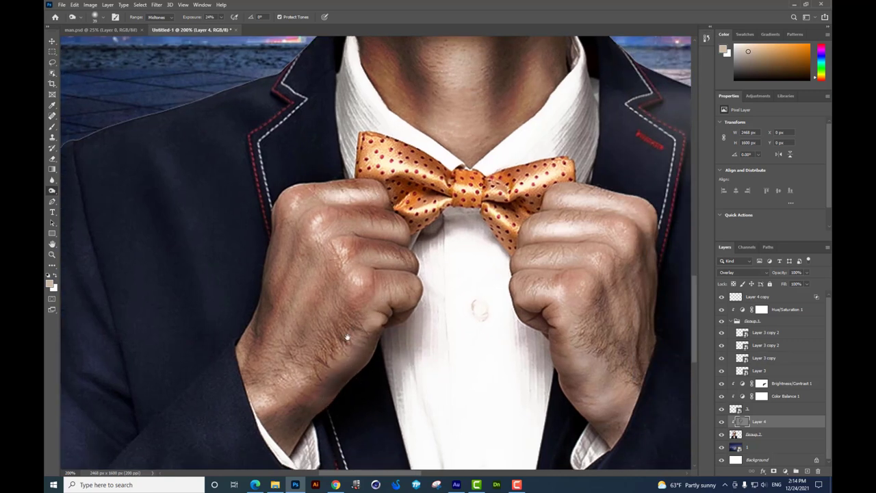
{"action": "left_click_drag", "start_coordinate": [348, 338], "coordinate": [238, 300]}
{"action": "mouse_move", "coordinate": [495, 366]}
{"action": "left_mouse_down"}
{"action": "mouse_move", "coordinate": [451, 273]}
{"action": "mouse_move", "coordinate": [504, 385]}
{"action": "mouse_move", "coordinate": [428, 265]}
{"action": "left_mouse_up"}
{"action": "mouse_move", "coordinate": [537, 336]}
{"action": "left_mouse_down"}
{"action": "mouse_move", "coordinate": [515, 242]}
{"action": "mouse_move", "coordinate": [548, 250]}
{"action": "mouse_move", "coordinate": [539, 176]}
{"action": "mouse_move", "coordinate": [479, 151]}
{"action": "mouse_move", "coordinate": [455, 154]}
{"action": "mouse_move", "coordinate": [428, 177]}
{"action": "mouse_move", "coordinate": [484, 182]}
{"action": "mouse_move", "coordinate": [529, 205]}
{"action": "mouse_move", "coordinate": [513, 230]}
{"action": "mouse_move", "coordinate": [406, 215]}
{"action": "mouse_move", "coordinate": [438, 227]}
{"action": "mouse_move", "coordinate": [426, 237]}
{"action": "mouse_move", "coordinate": [500, 256]}
{"action": "mouse_move", "coordinate": [441, 245]}
{"action": "mouse_move", "coordinate": [462, 279]}
{"action": "left_mouse_up"}
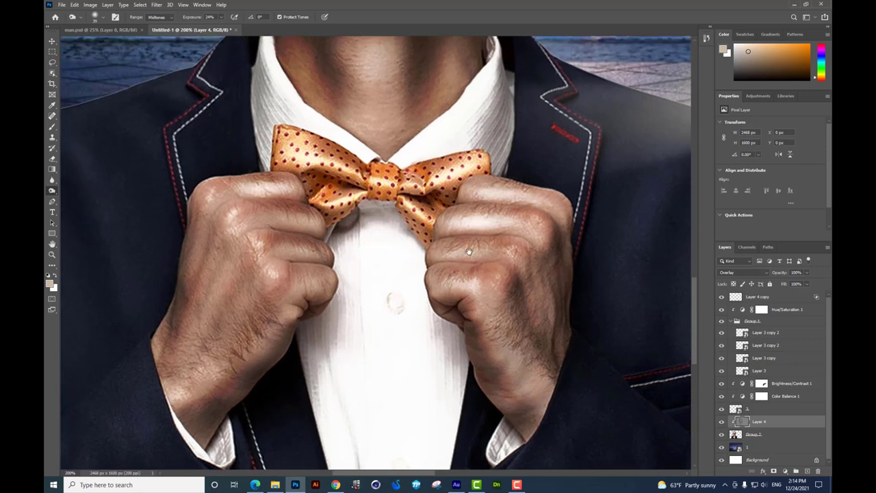
{"action": "left_click_drag", "start_coordinate": [544, 338], "coordinate": [567, 327]}
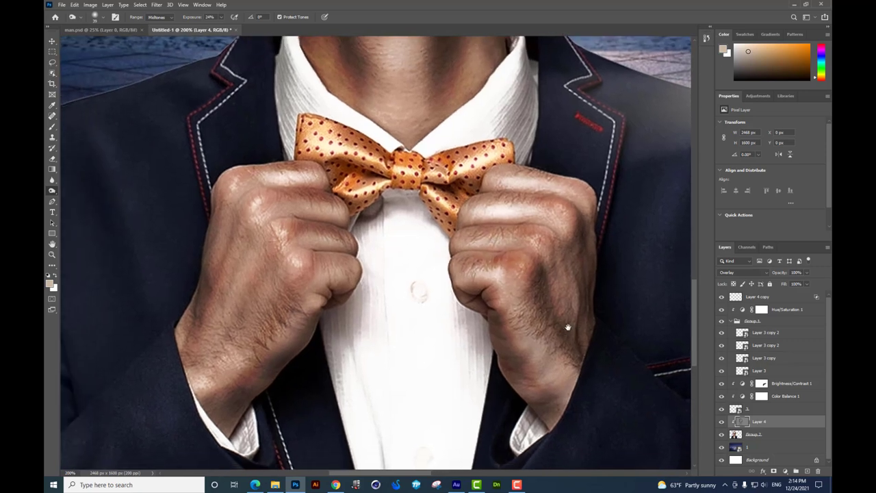
{"action": "mouse_move", "coordinate": [377, 231]}
{"action": "left_mouse_down"}
{"action": "mouse_move", "coordinate": [501, 203]}
{"action": "mouse_move", "coordinate": [504, 195]}
{"action": "left_mouse_up"}
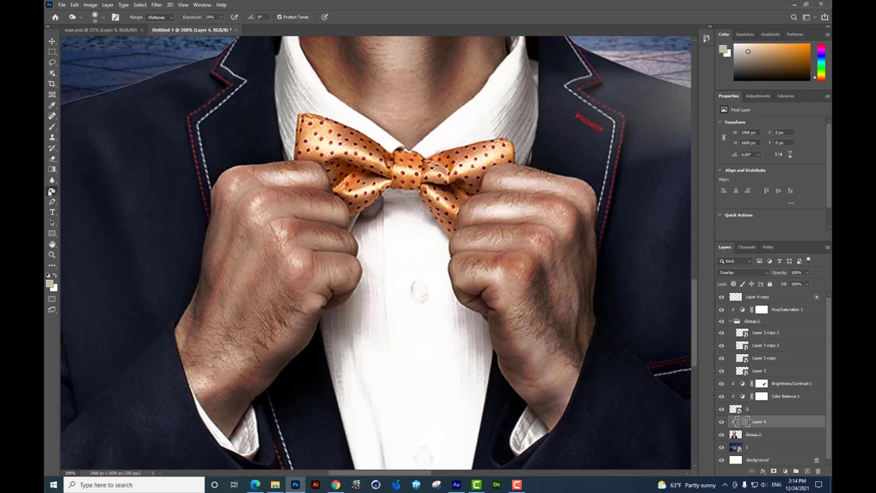
Switch from the Burn Tool back to the Dodge Tool.
{"action": "right_click", "coordinate": [527, 233]}
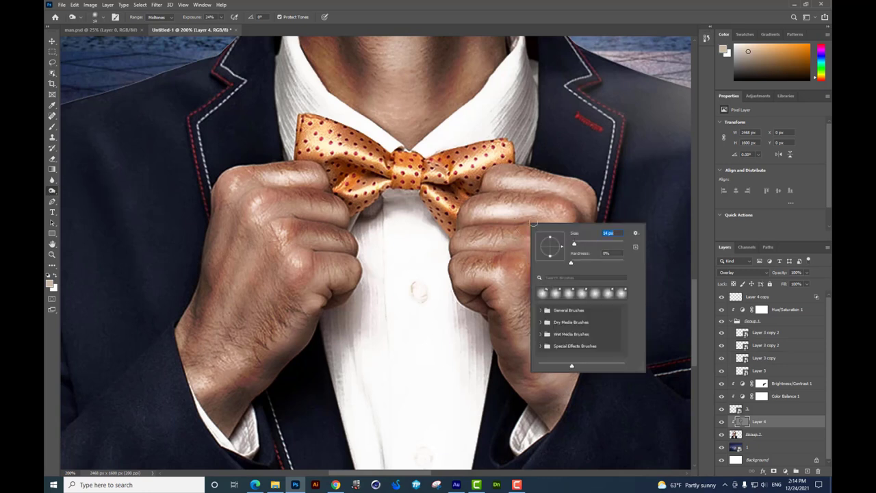
{"action": "left_click", "coordinate": [503, 210]}
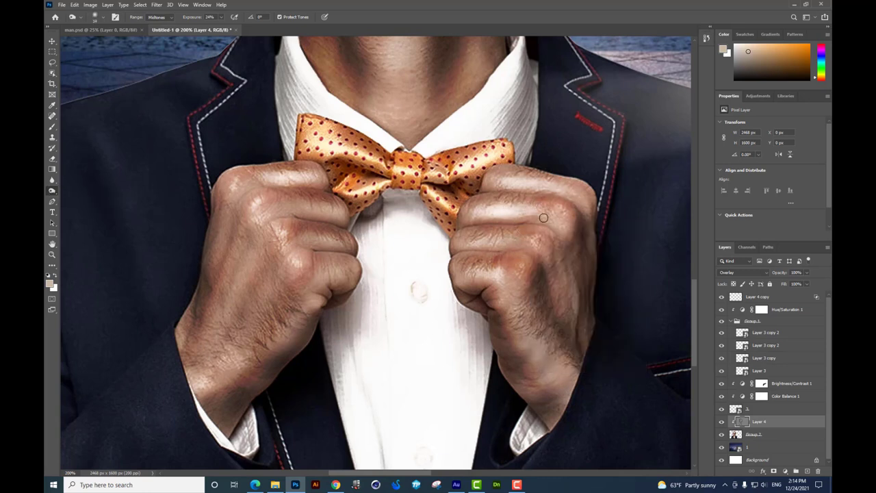
{"action": "right_click", "coordinate": [51, 190]}
{"action": "left_click", "coordinate": [75, 195]}
{"action": "right_click", "coordinate": [51, 190]}
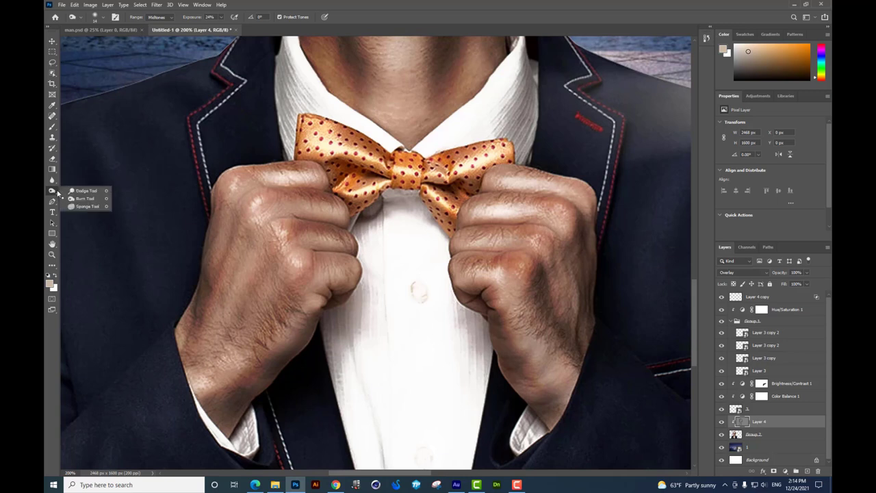
{"action": "left_click", "coordinate": [76, 191]}
Give the Dodge Tool a smaller soft brush.
{"action": "right_click", "coordinate": [549, 221]}
{"action": "left_click", "coordinate": [488, 208]}
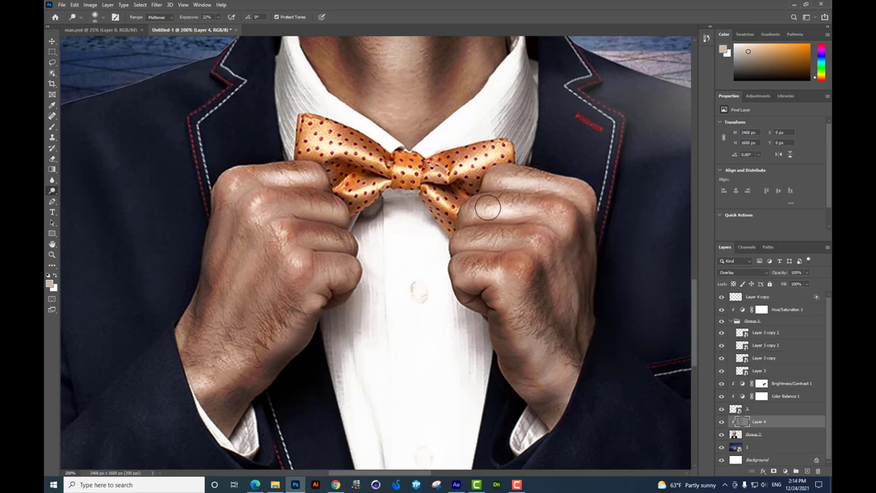
{"action": "right_click", "coordinate": [545, 223]}
{"action": "left_click", "coordinate": [484, 272]}
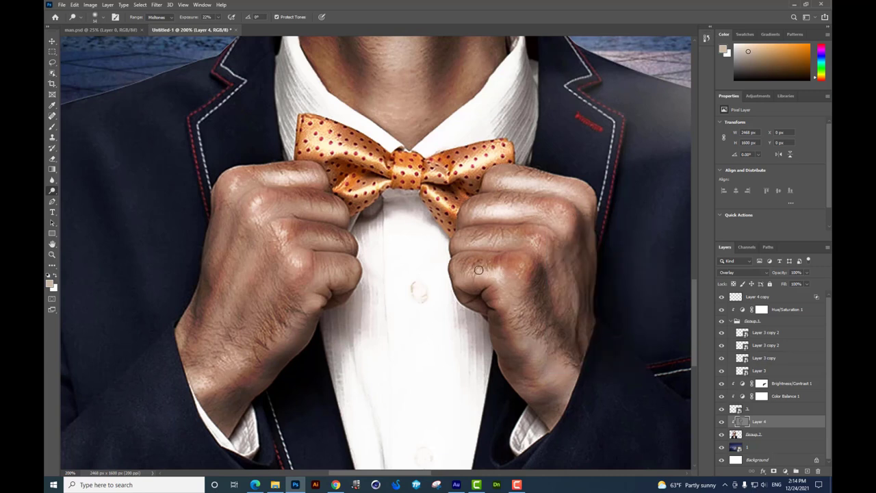
{"action": "right_click", "coordinate": [540, 342]}
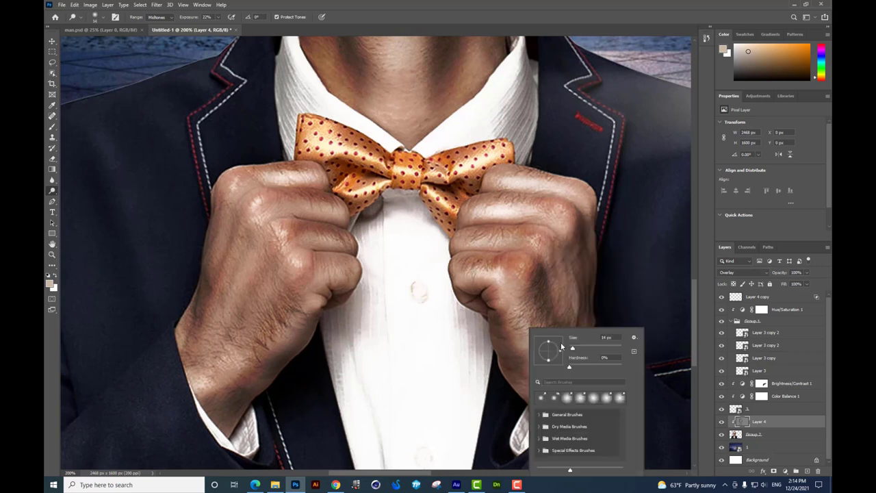
{"action": "left_click", "coordinate": [496, 308]}
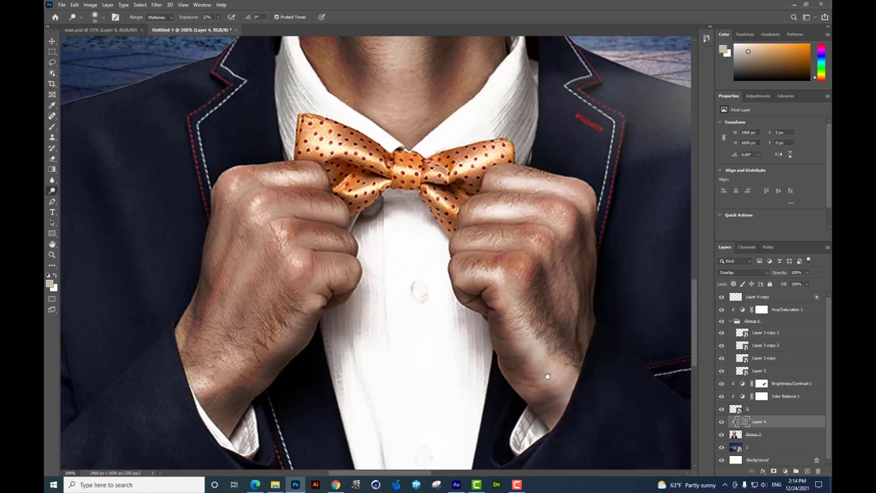
Brighten the highlights on the left hand and reset the brush size.
{"action": "scroll", "coordinate": [400, 308], "scroll_direction": "down", "scroll_amount": 1}
{"action": "mouse_move", "coordinate": [401, 307]}
{"action": "left_mouse_down"}
{"action": "mouse_move", "coordinate": [354, 281]}
{"action": "mouse_move", "coordinate": [321, 246]}
{"action": "mouse_move", "coordinate": [290, 312]}
{"action": "mouse_move", "coordinate": [305, 243]}
{"action": "mouse_move", "coordinate": [288, 295]}
{"action": "left_mouse_up"}
{"action": "right_click", "coordinate": [364, 271]}
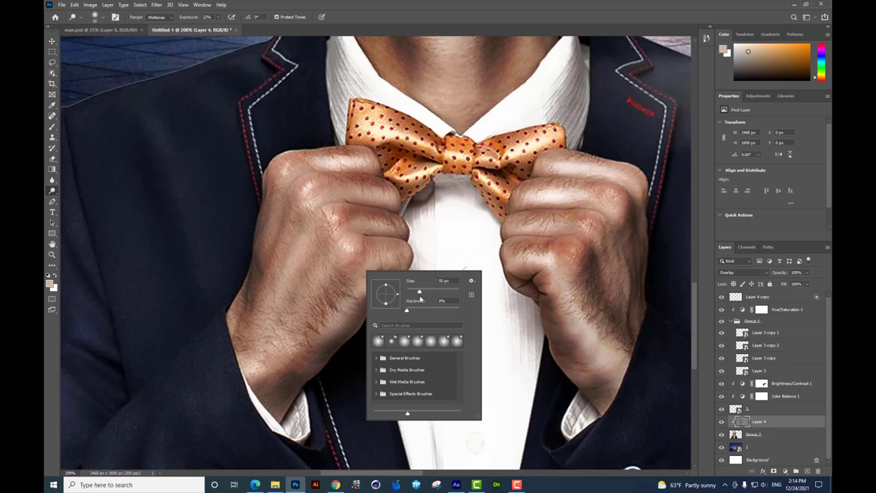
{"action": "key", "text": "Return"}
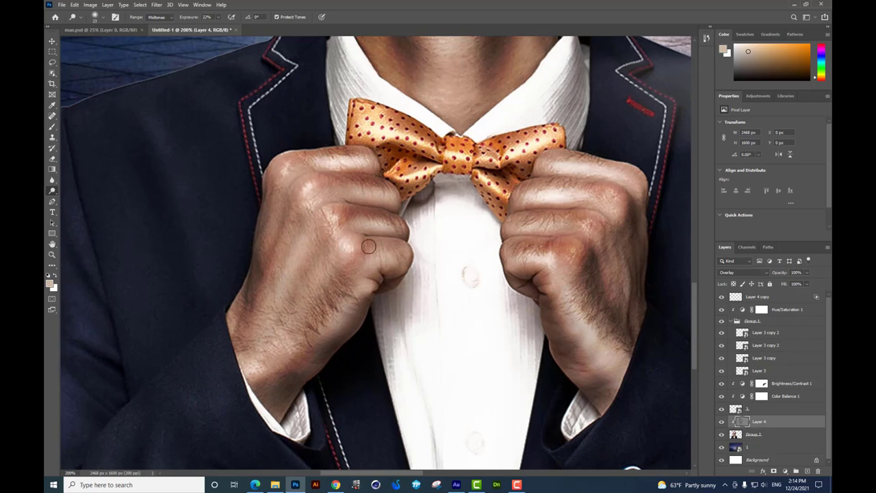
{"action": "scroll", "coordinate": [368, 245], "scroll_direction": "down", "scroll_amount": 5}
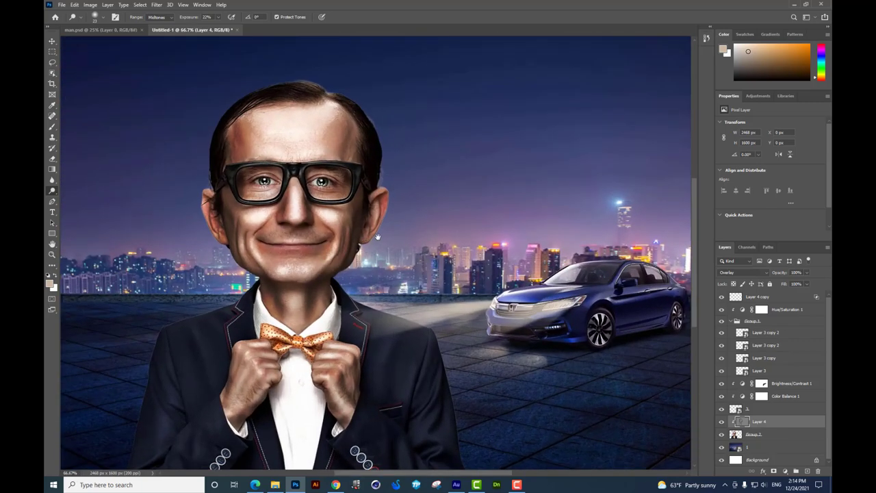
Fit the image, toggle Layer 4 off and on, and set its opacity to 79%.
{"action": "left_click_drag", "start_coordinate": [376, 237], "coordinate": [401, 210]}
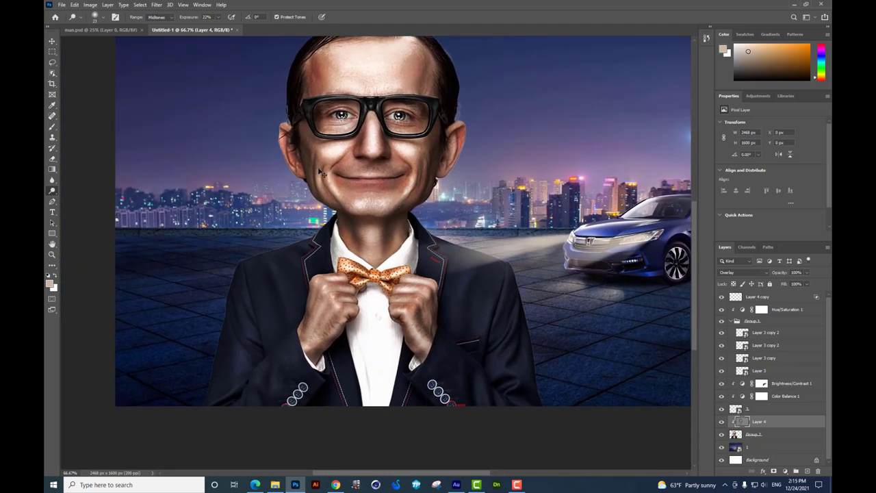
{"action": "key", "text": "ctrl+minus"}
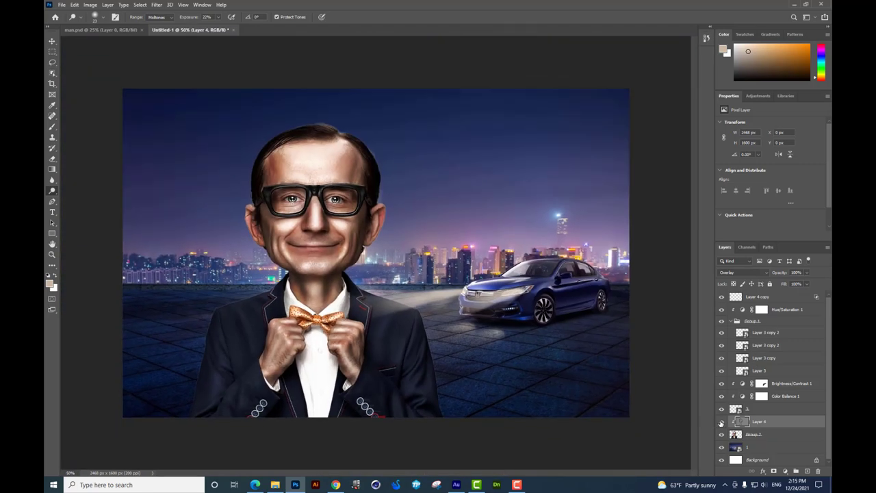
{"action": "left_click", "coordinate": [721, 421]}
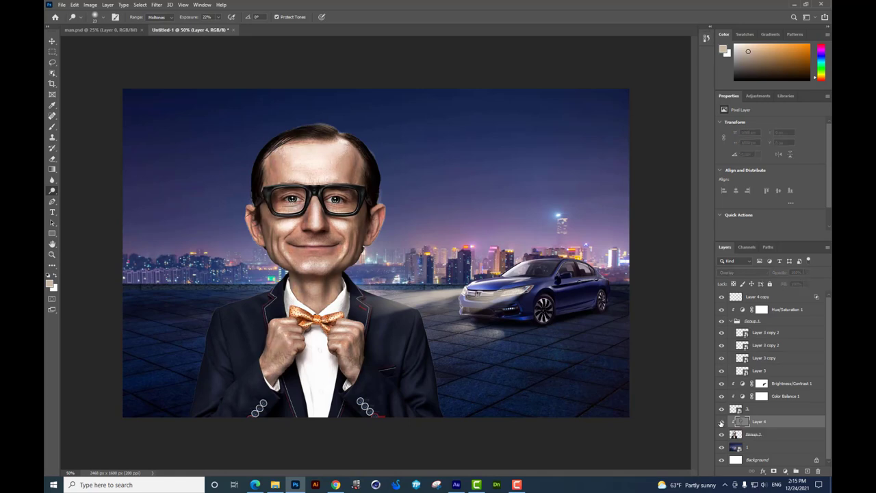
{"action": "left_click", "coordinate": [721, 422]}
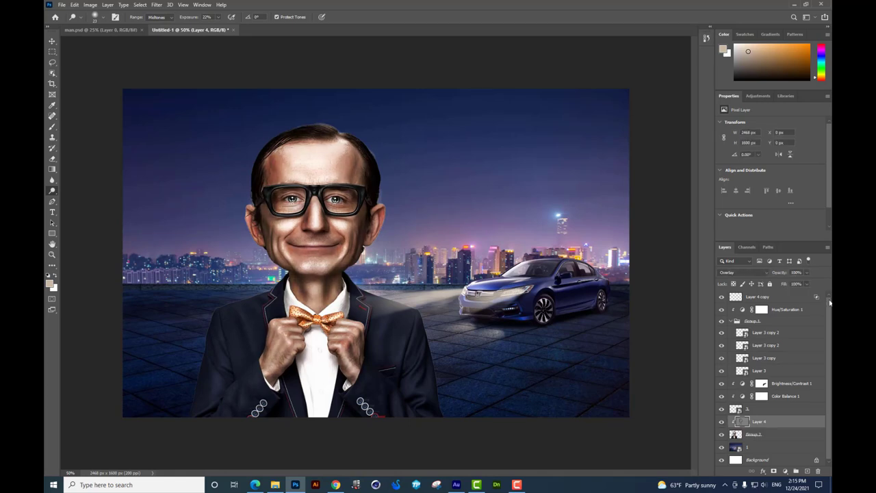
{"action": "left_click", "coordinate": [806, 273]}
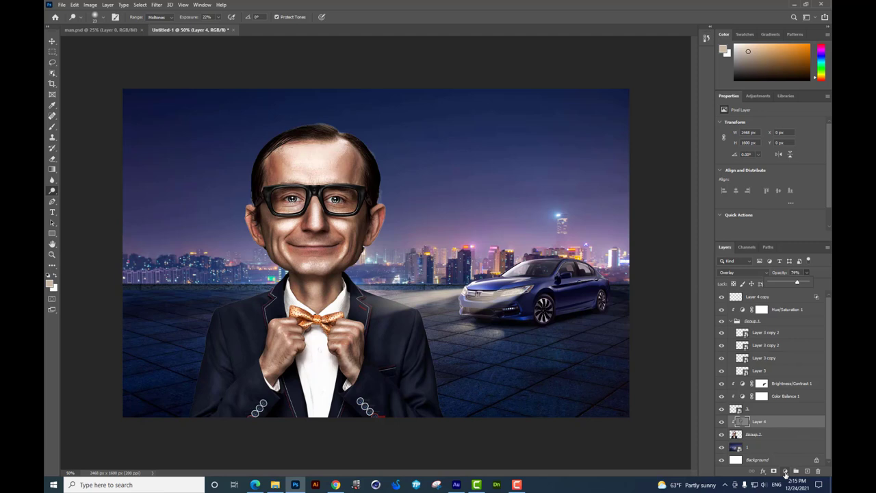
Add a Selective Color adjustment clipped to Layer 4, adding slight black to Whites.
{"action": "left_click", "coordinate": [784, 472]}
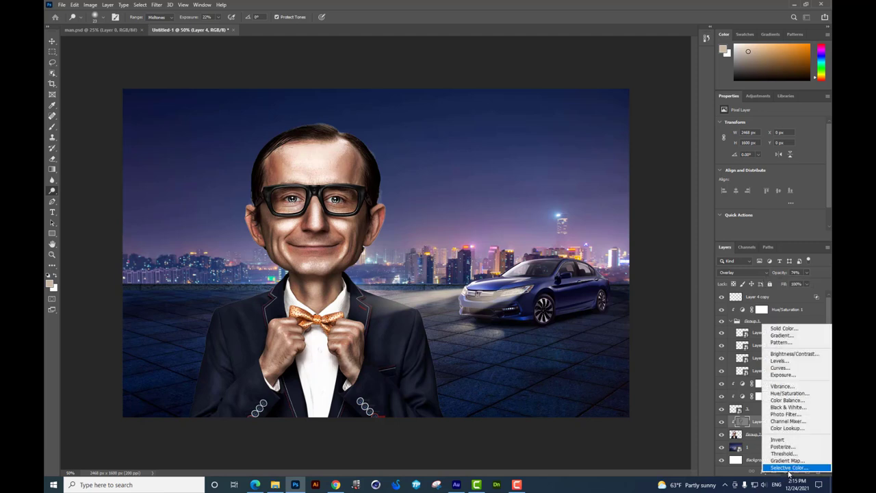
{"action": "left_click", "coordinate": [789, 468]}
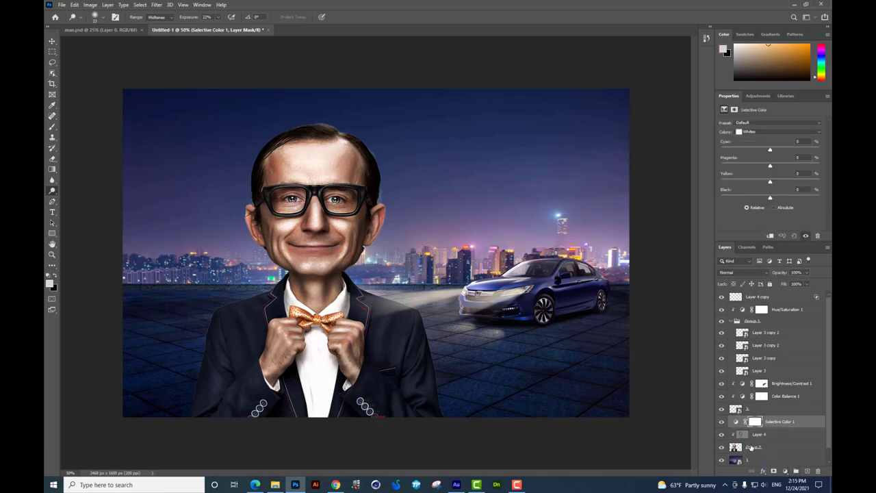
{"action": "left_click", "coordinate": [770, 431], "text": "alt"}
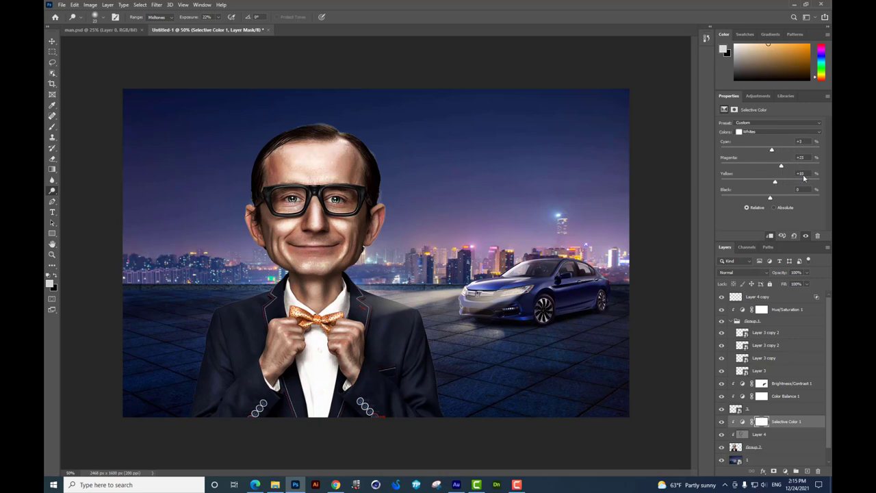
{"action": "left_click_drag", "start_coordinate": [770, 197], "coordinate": [772, 198]}
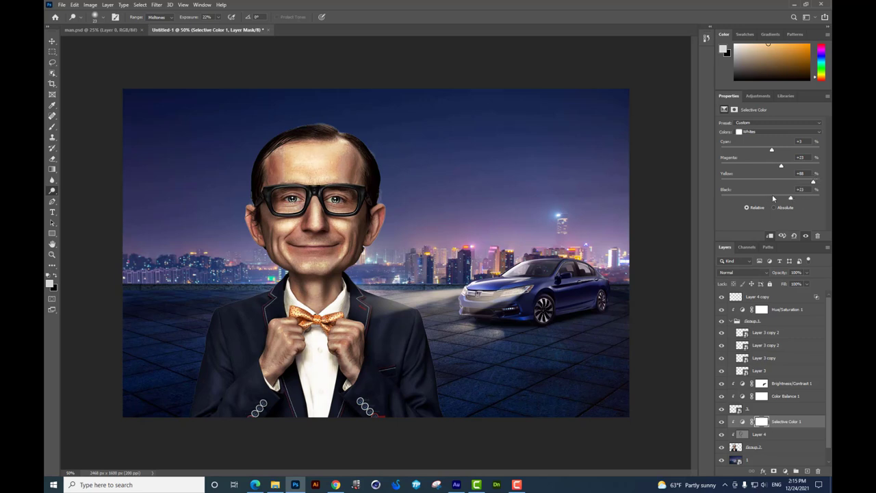
Set Neutrals to Cyan -4, Magenta +2, Yellow +2 and Black -1.
{"action": "left_click", "coordinate": [770, 131]}
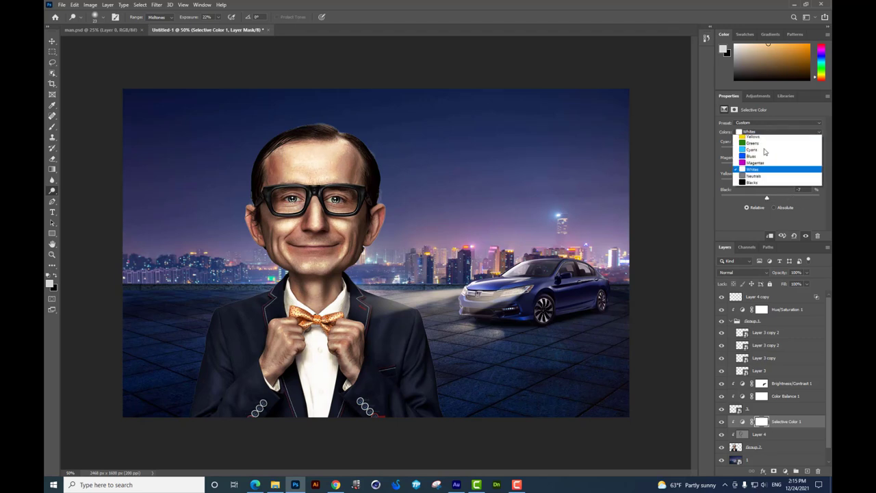
{"action": "left_click", "coordinate": [760, 182]}
{"action": "mouse_move", "coordinate": [769, 150]}
{"action": "left_mouse_down"}
{"action": "mouse_move", "coordinate": [789, 150]}
{"action": "mouse_move", "coordinate": [759, 151]}
{"action": "mouse_move", "coordinate": [771, 166]}
{"action": "left_mouse_up"}
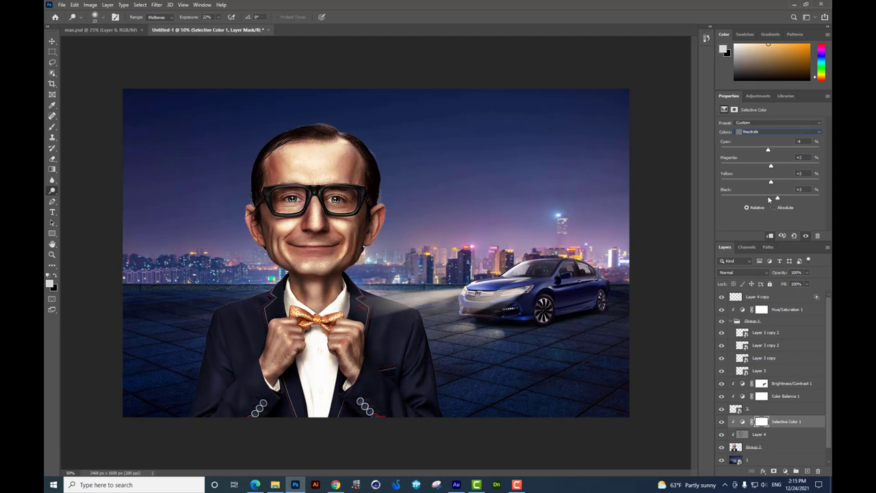
{"action": "left_click_drag", "start_coordinate": [769, 200], "coordinate": [770, 198]}
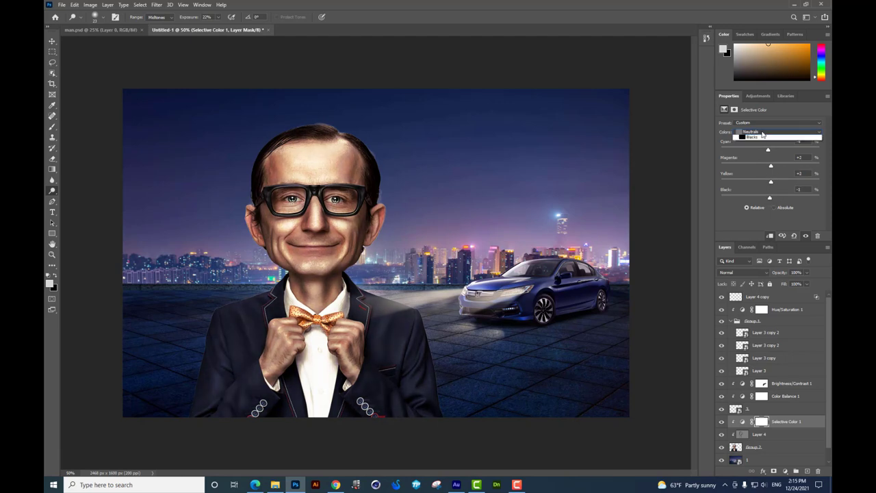
{"action": "left_click", "coordinate": [765, 132]}
{"action": "left_click", "coordinate": [695, 132]}
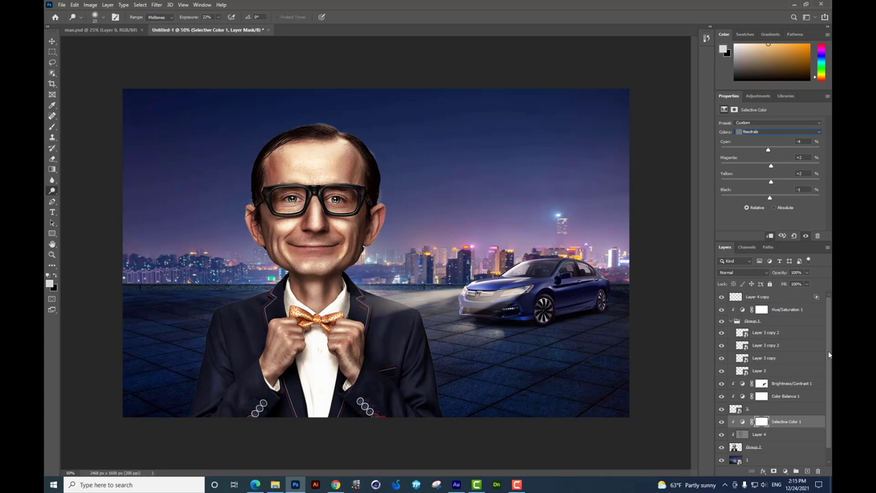
Add a FoggyNight.3DL Color Lookup layer and lower its opacity to about 28%.
{"action": "left_click", "coordinate": [785, 471]}
{"action": "left_click", "coordinate": [787, 422]}
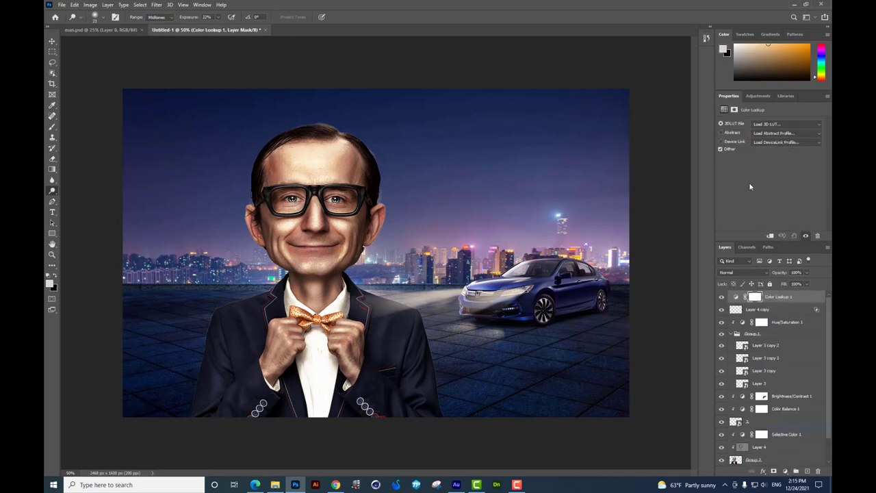
{"action": "left_click", "coordinate": [785, 124]}
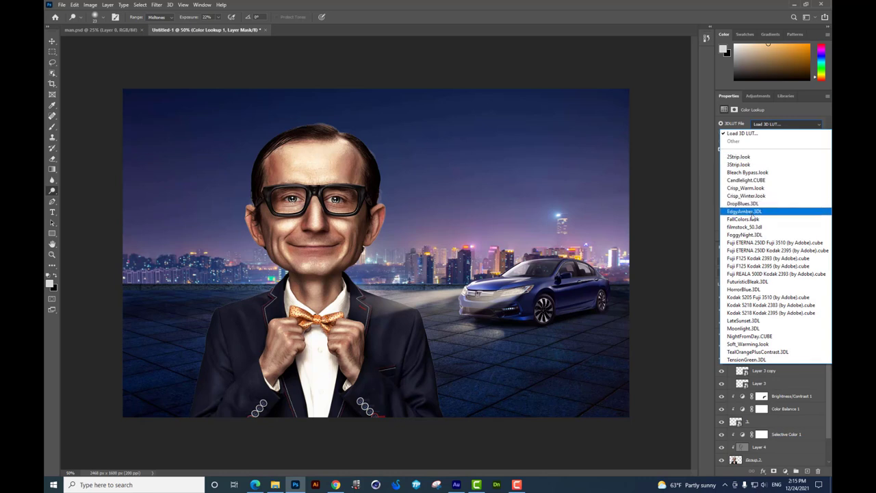
{"action": "left_click", "coordinate": [751, 236]}
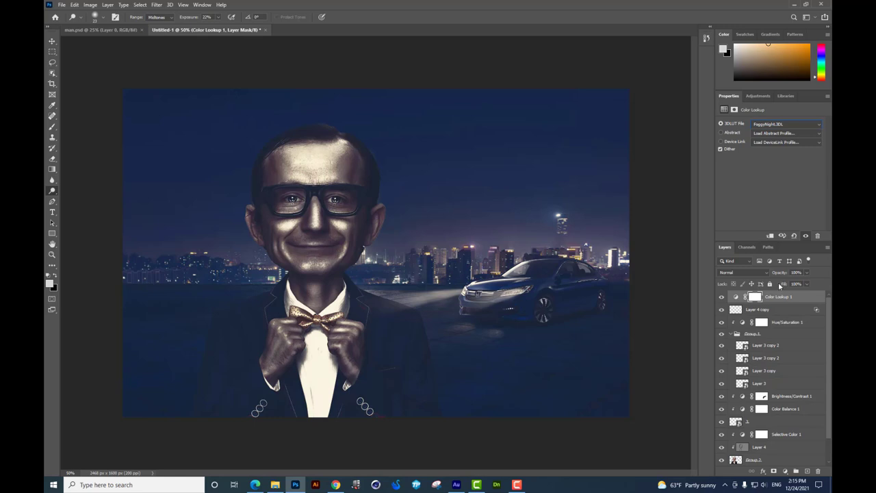
{"action": "left_click_drag", "start_coordinate": [783, 283], "coordinate": [778, 283]}
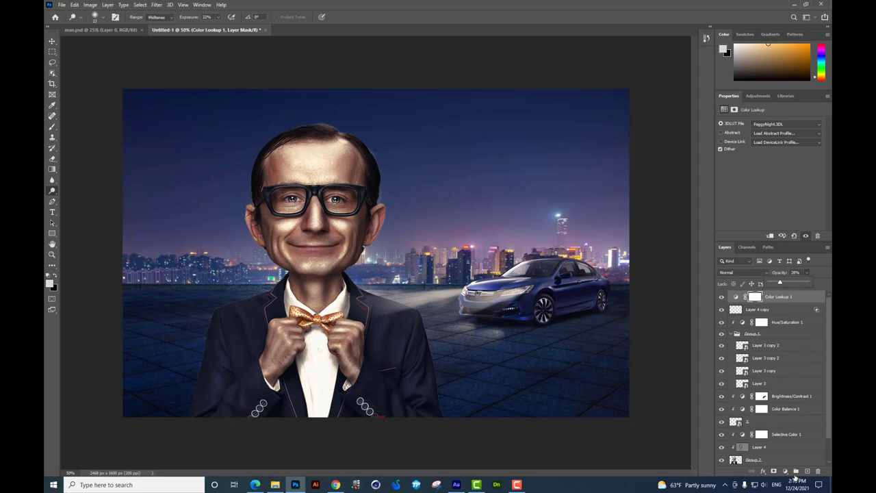
Add a second Color Lookup layer and choose the EdgyAmber.3DL look.
{"action": "left_click", "coordinate": [785, 472]}
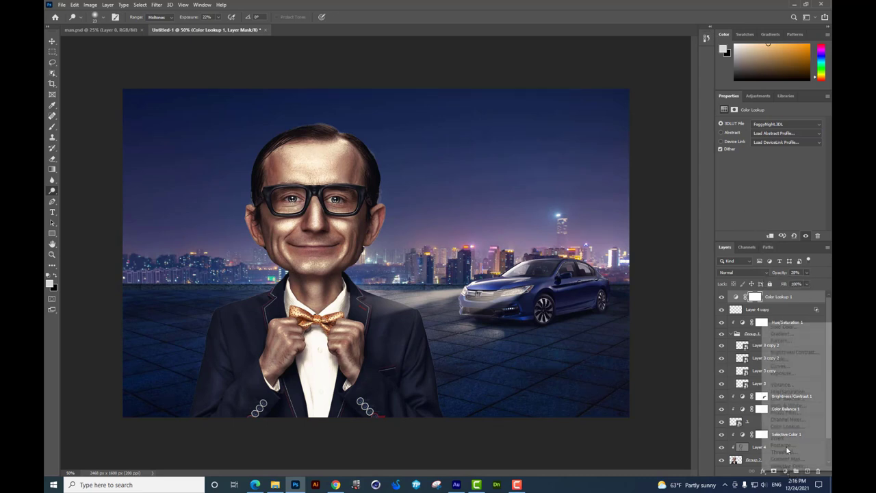
{"action": "left_click", "coordinate": [787, 428]}
{"action": "left_click", "coordinate": [778, 124]}
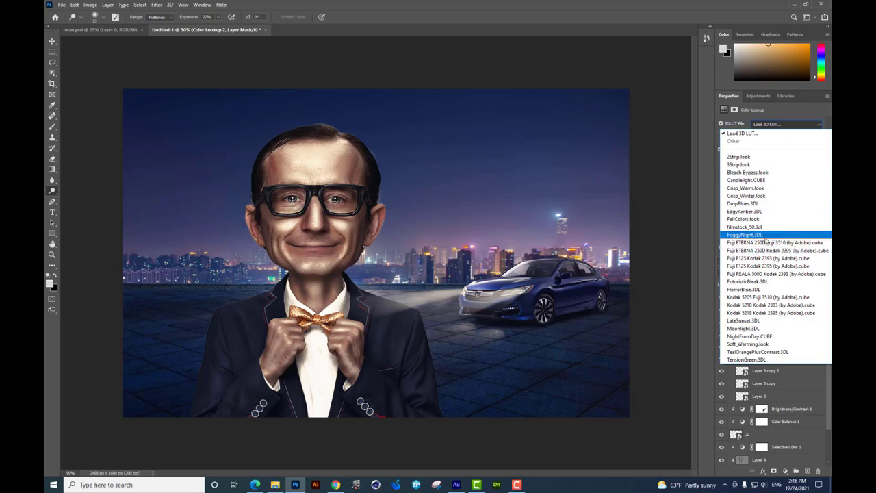
{"action": "left_click", "coordinate": [746, 196]}
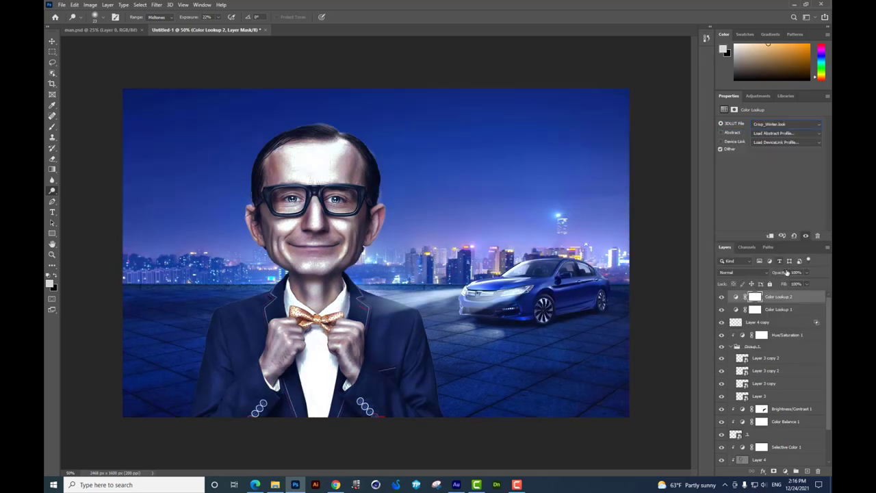
{"action": "key", "text": "Down"}
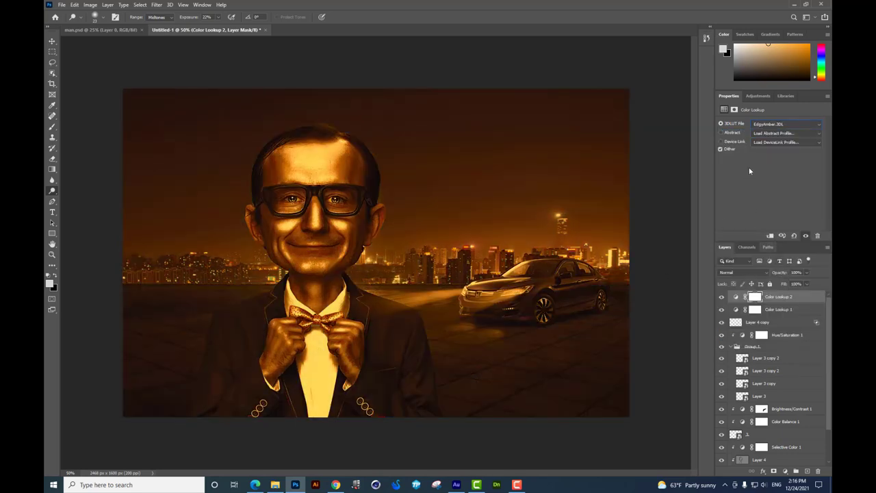
{"action": "key", "text": "Down"}
{"action": "key", "text": "Up"}
Set the EdgyAmber layer to about 18% opacity in Soft Light mode.
{"action": "left_click", "coordinate": [806, 272]}
{"action": "left_click_drag", "start_coordinate": [774, 284], "coordinate": [775, 283]}
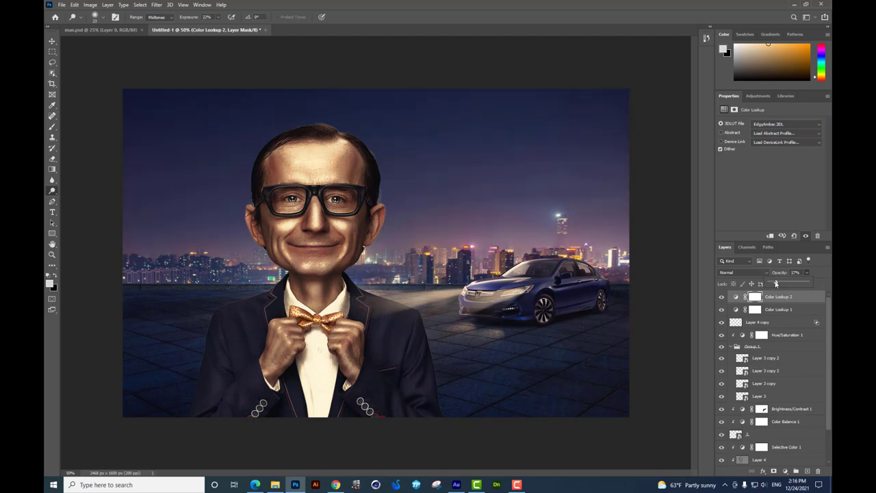
{"action": "left_click", "coordinate": [754, 273]}
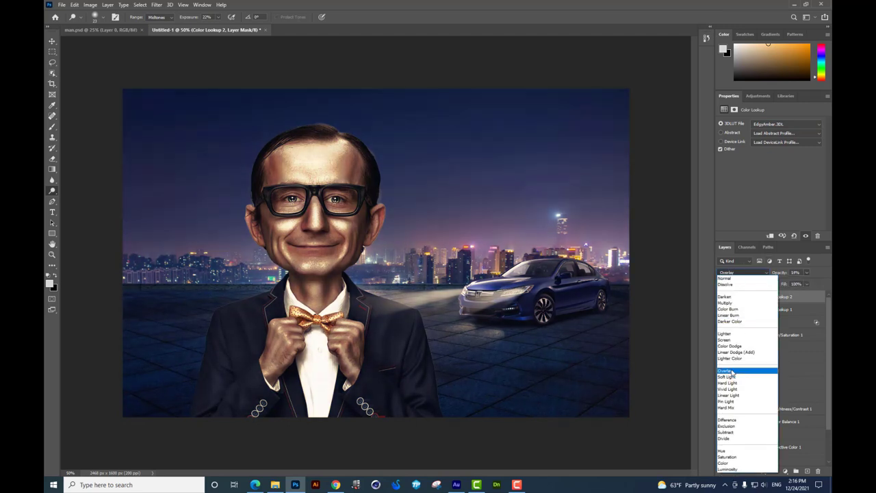
{"action": "left_click", "coordinate": [731, 377]}
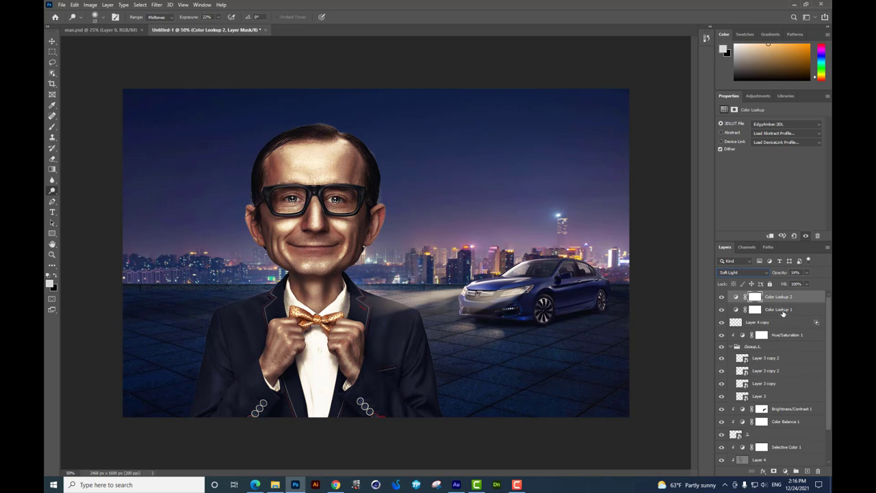
Check the FoggyNight layer's opacity, then select Layer 4 copy.
{"action": "left_click", "coordinate": [780, 310]}
{"action": "left_click", "coordinate": [805, 272]}
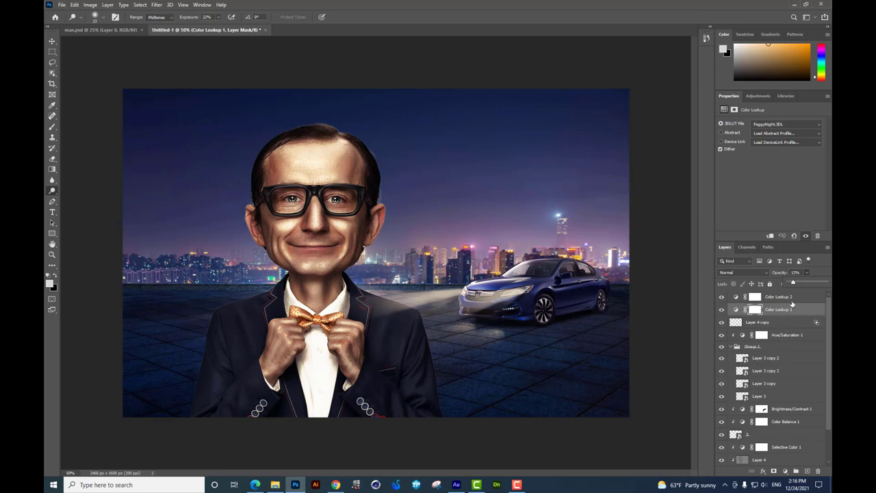
{"action": "left_click", "coordinate": [791, 300]}
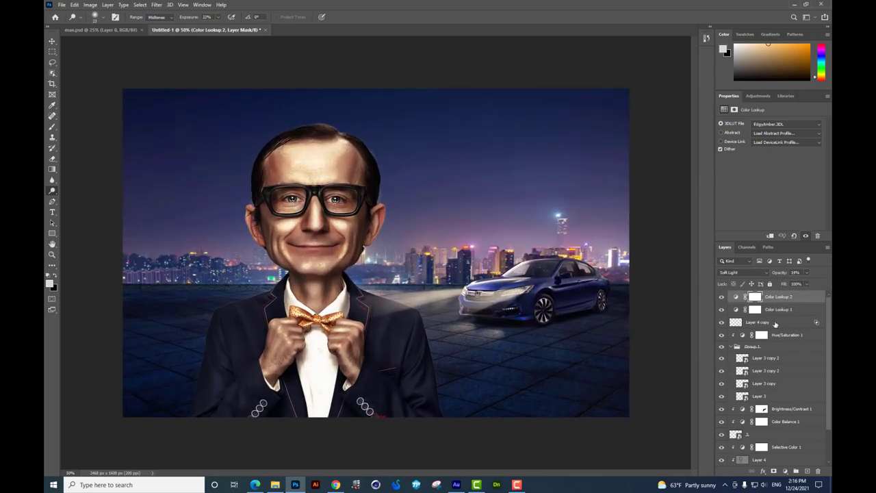
{"action": "left_click", "coordinate": [776, 323]}
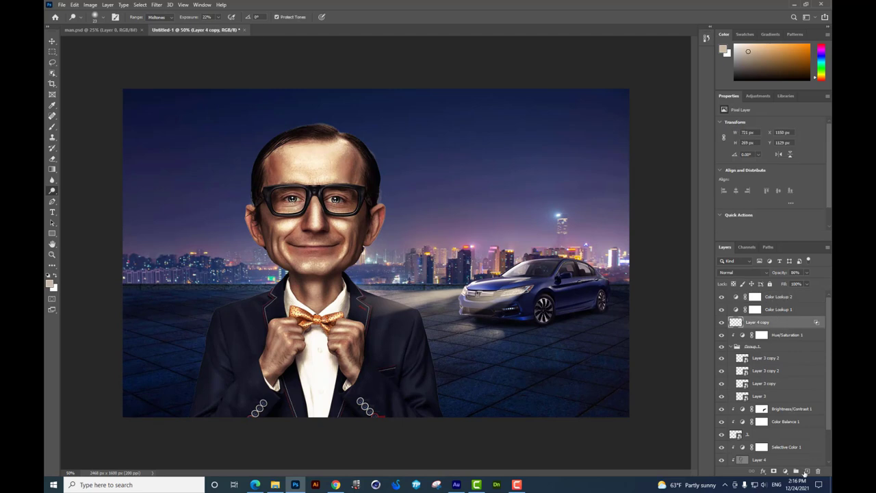
Add a new empty layer and set the brush colour to black (000000).
{"action": "left_click", "coordinate": [806, 472]}
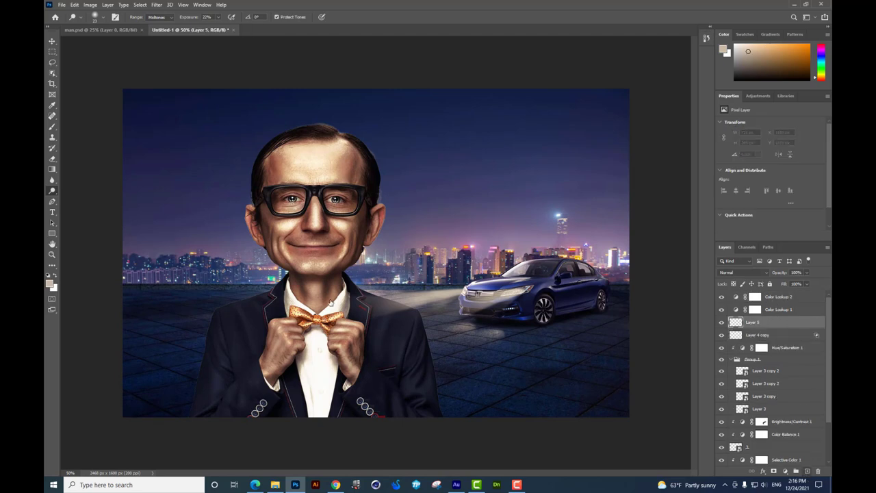
{"action": "left_click", "coordinate": [53, 127]}
{"action": "right_click", "coordinate": [321, 236]}
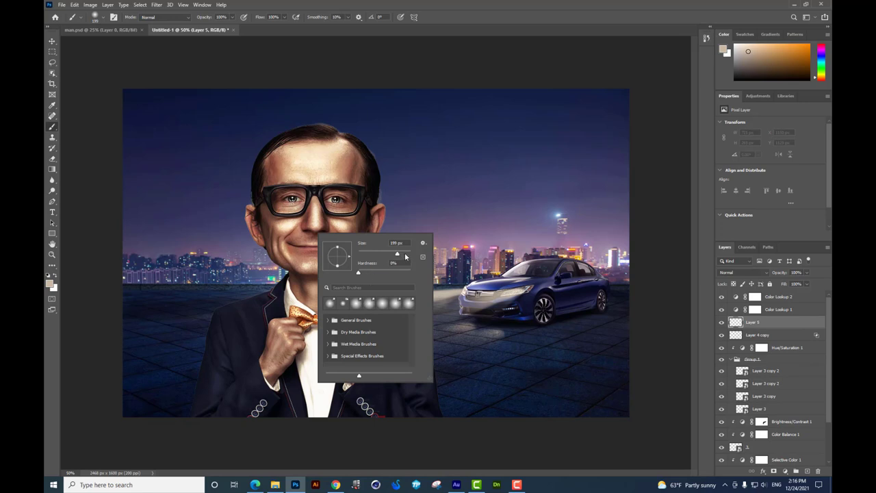
{"action": "left_click", "coordinate": [51, 287]}
{"action": "type", "text": "000000"}
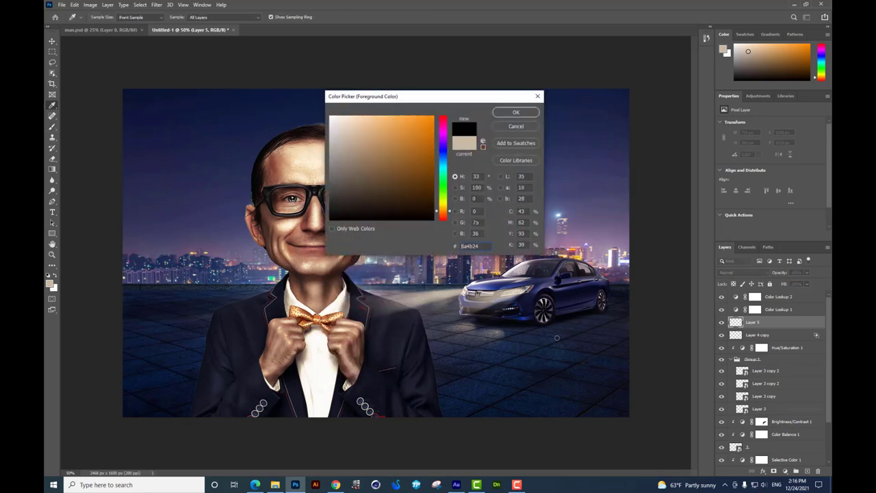
{"action": "key", "text": "Return"}
{"action": "key", "text": "ctrl+minus"}
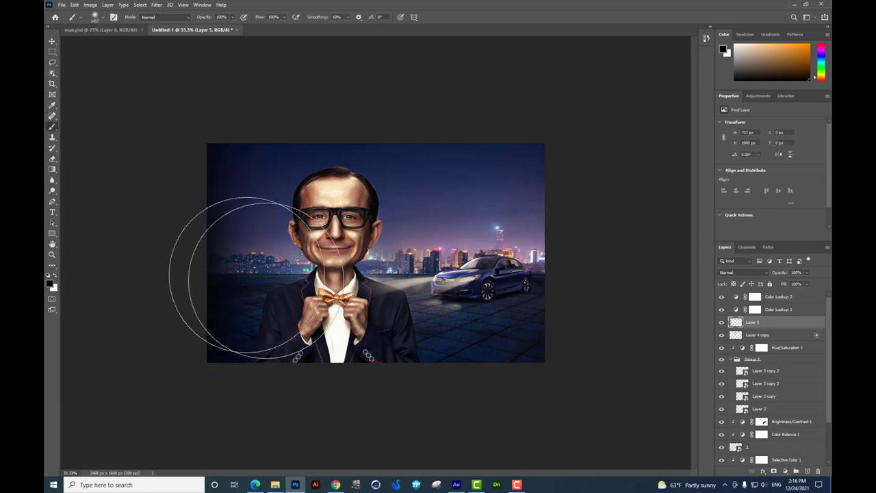
Stretch Layer 5 wider to the right and left with Free Transform.
{"action": "key", "text": "ctrl+t"}
{"action": "left_click_drag", "start_coordinate": [306, 253], "coordinate": [406, 253]}
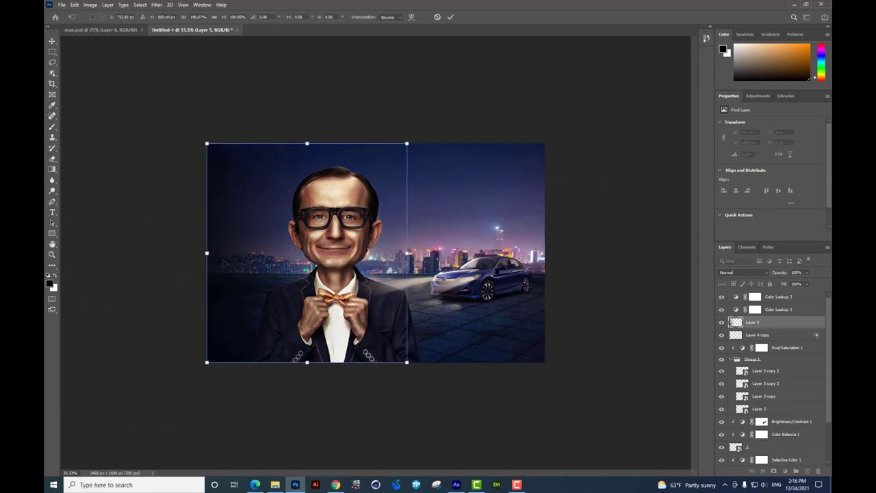
{"action": "left_click_drag", "start_coordinate": [194, 252], "coordinate": [175, 251]}
{"action": "key", "text": "Return"}
{"action": "key", "text": "ctrl+plus"}
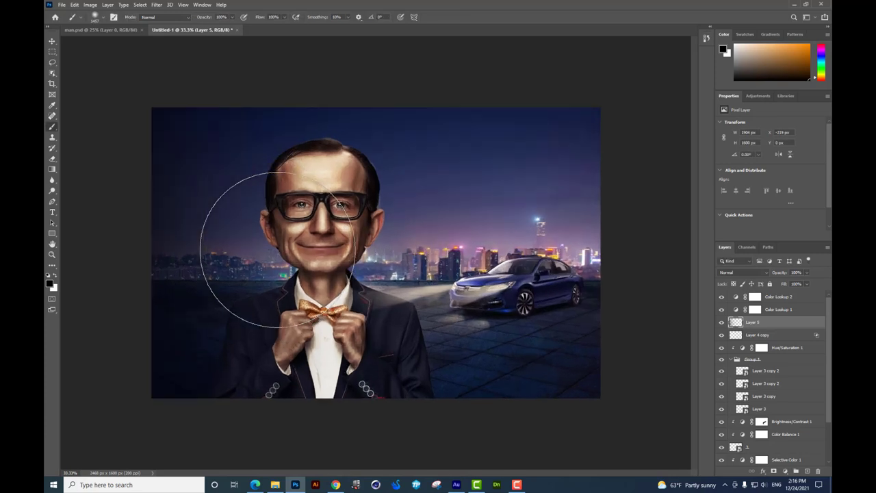
{"action": "key", "text": "ctrl+plus"}
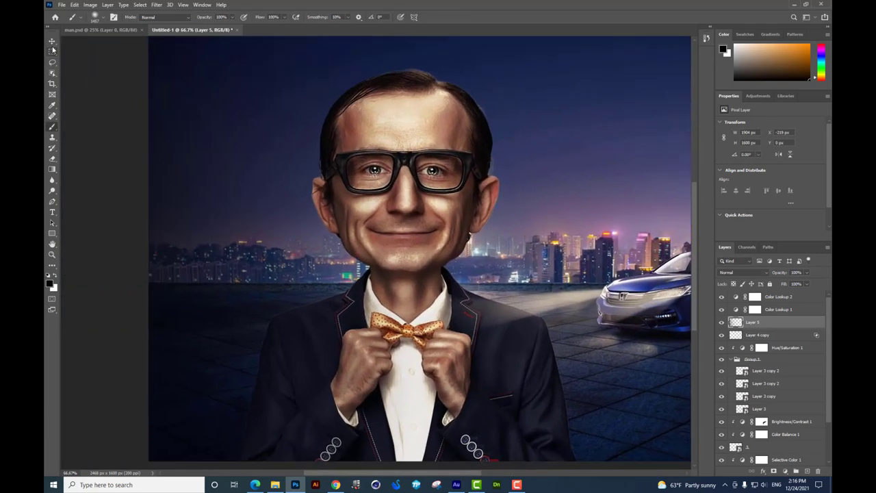
Add a new empty layer above Group 2.
{"action": "left_click", "coordinate": [52, 41]}
{"action": "scroll", "coordinate": [792, 398], "scroll_direction": "down", "scroll_amount": 2}
{"action": "left_click", "coordinate": [778, 433]}
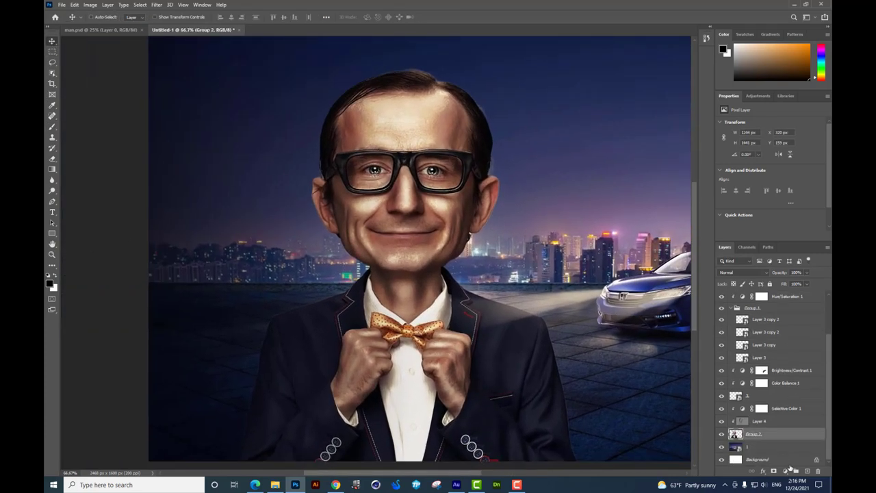
{"action": "left_click", "coordinate": [805, 471]}
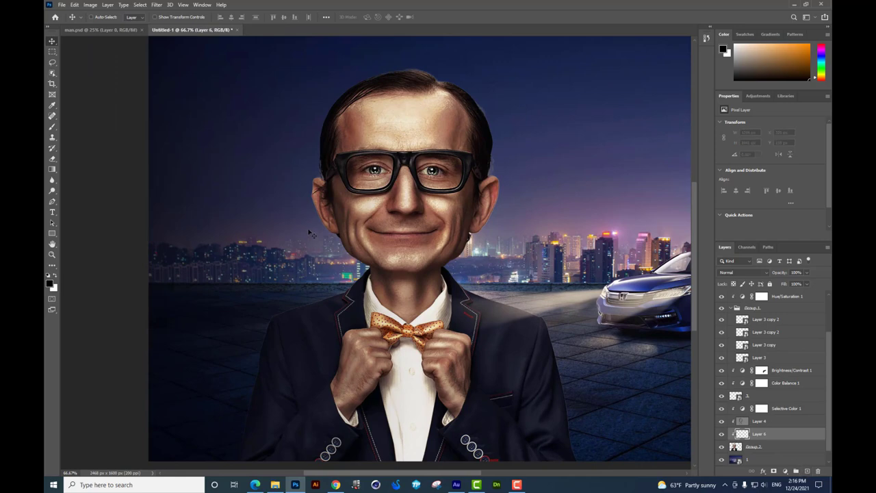
{"action": "key", "text": "ctrl+minus"}
Paint dark shading over the skyline left of the man's head with a smaller brush.
{"action": "key", "text": "b"}
{"action": "right_click", "coordinate": [334, 215]}
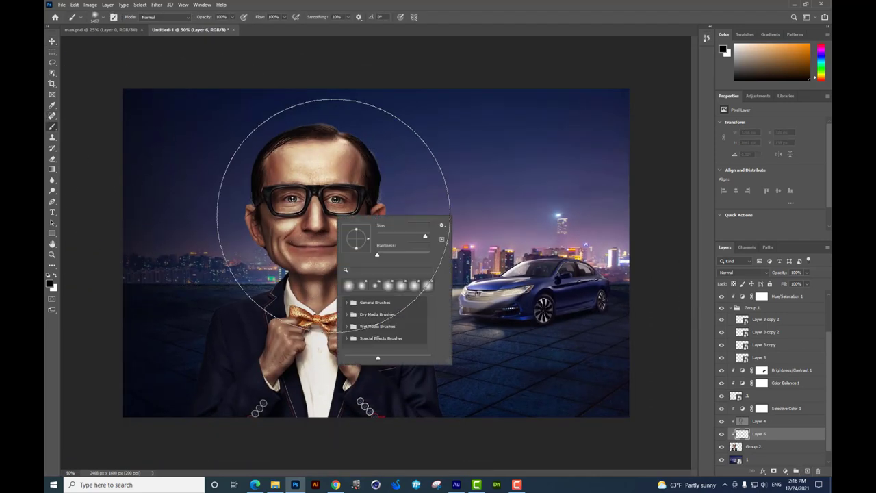
{"action": "left_click_drag", "start_coordinate": [424, 236], "coordinate": [387, 235]}
{"action": "key", "text": "Return"}
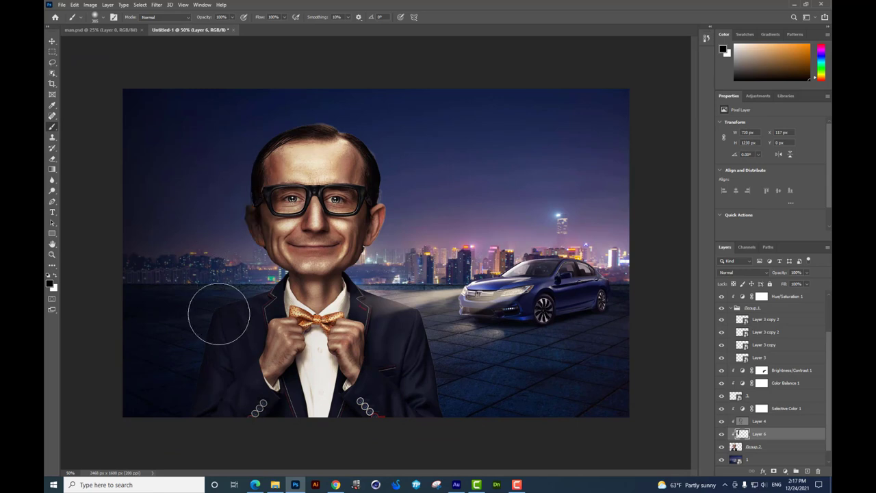
{"action": "left_click_drag", "start_coordinate": [244, 274], "coordinate": [198, 325]}
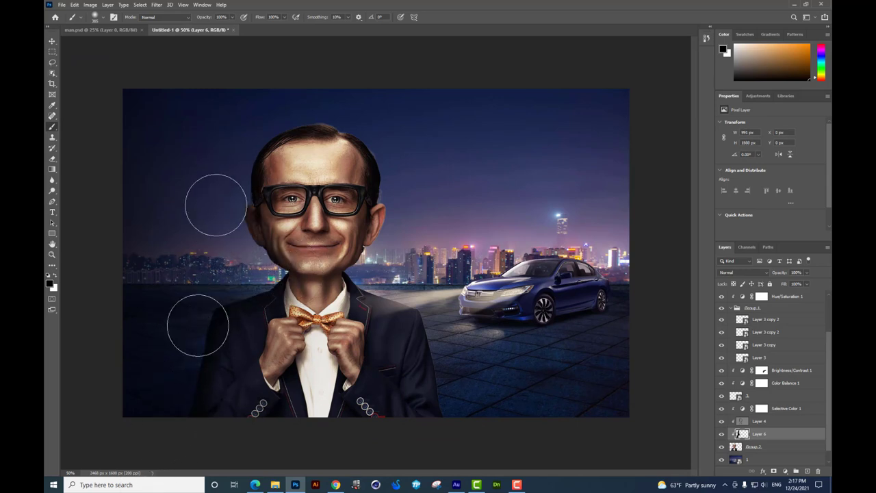
Make the brush very large and soft, then set up a medium soft eraser.
{"action": "right_click", "coordinate": [321, 329]}
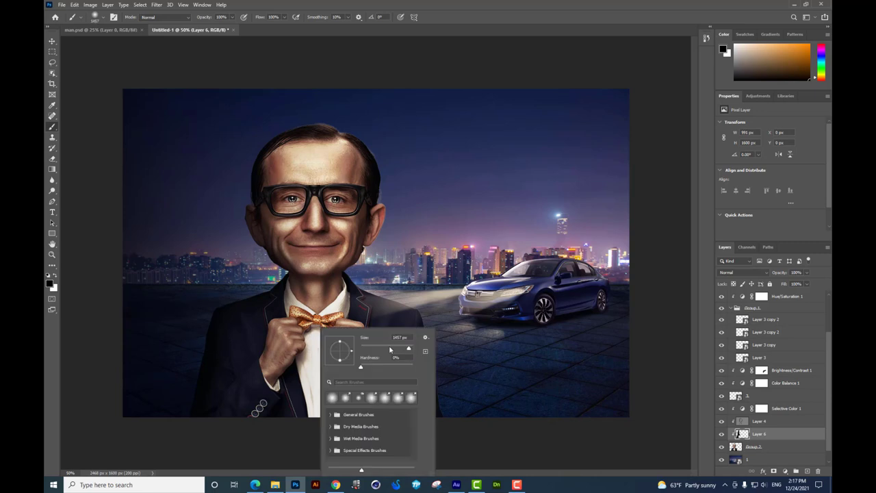
{"action": "left_click", "coordinate": [137, 342]}
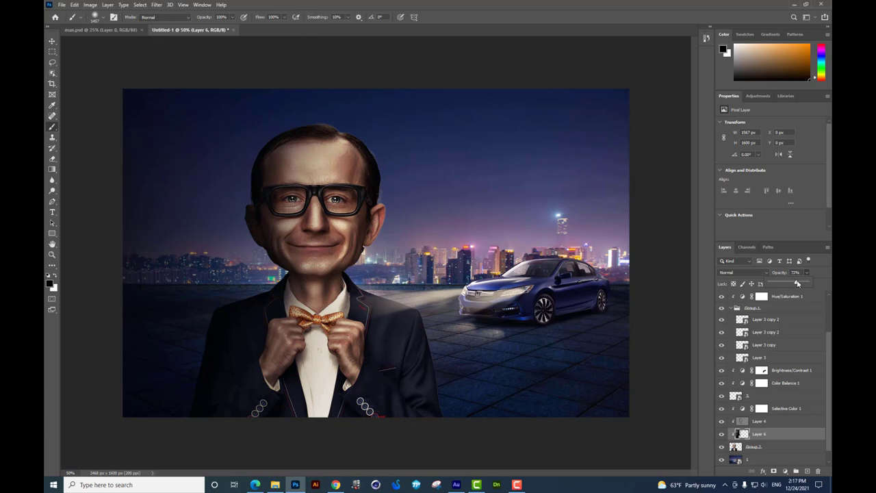
{"action": "key", "text": "e"}
{"action": "right_click", "coordinate": [403, 168]}
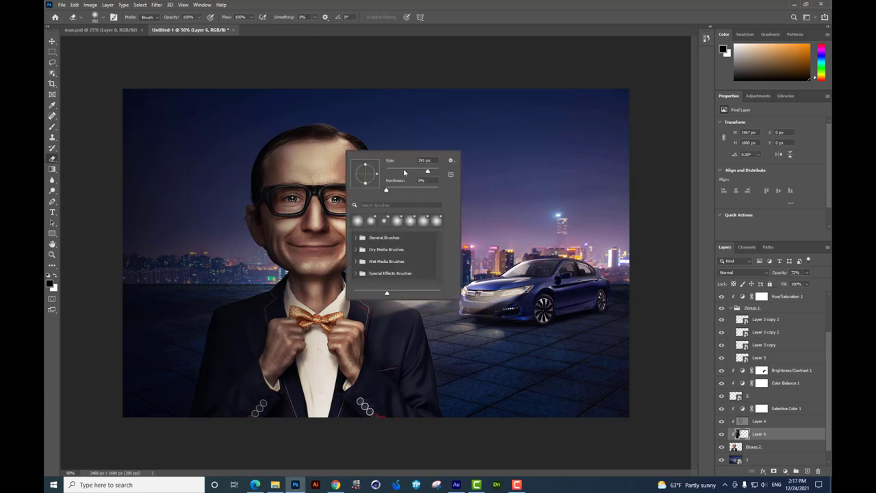
{"action": "left_click", "coordinate": [313, 87]}
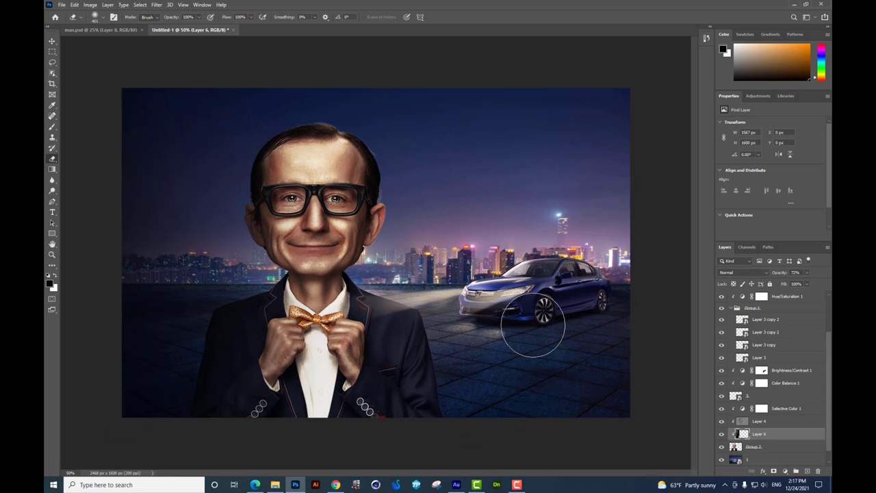
{"action": "key", "text": "ctrl+plus"}
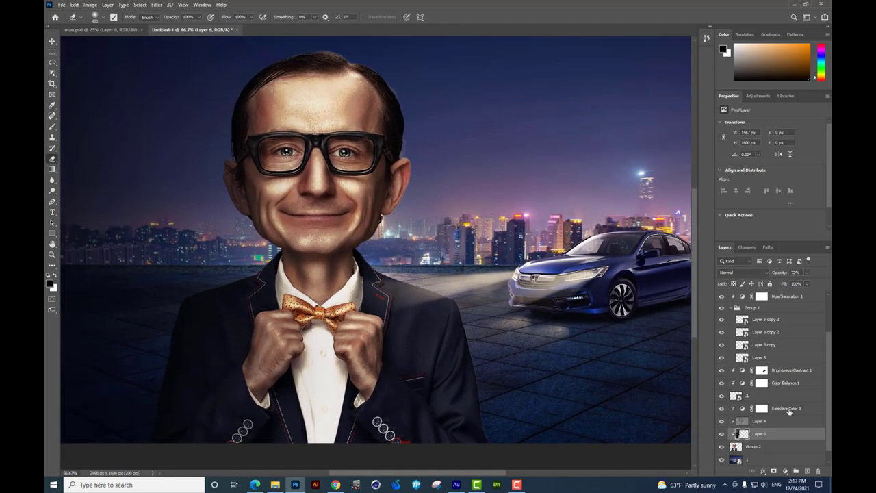
{"action": "scroll", "coordinate": [789, 410], "scroll_direction": "down", "scroll_amount": 1}
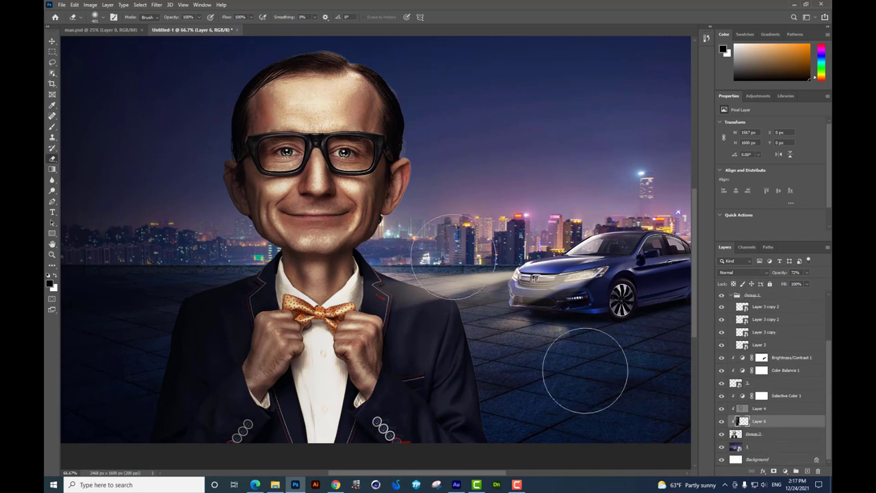
Add a glow layer and set a soft brush with orange ffae00 foreground.
{"action": "left_click", "coordinate": [807, 471]}
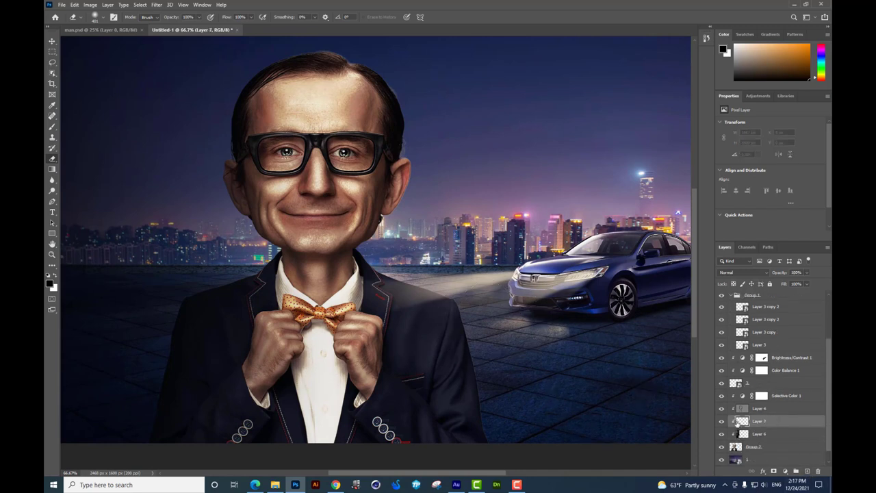
{"action": "scroll", "coordinate": [469, 313], "scroll_direction": "down", "scroll_amount": 2}
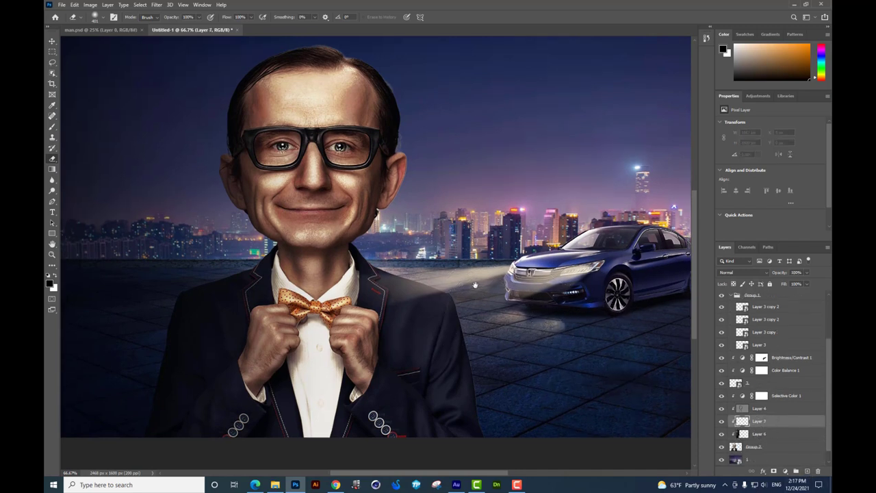
{"action": "left_click", "coordinate": [52, 127]}
{"action": "left_click", "coordinate": [49, 283]}
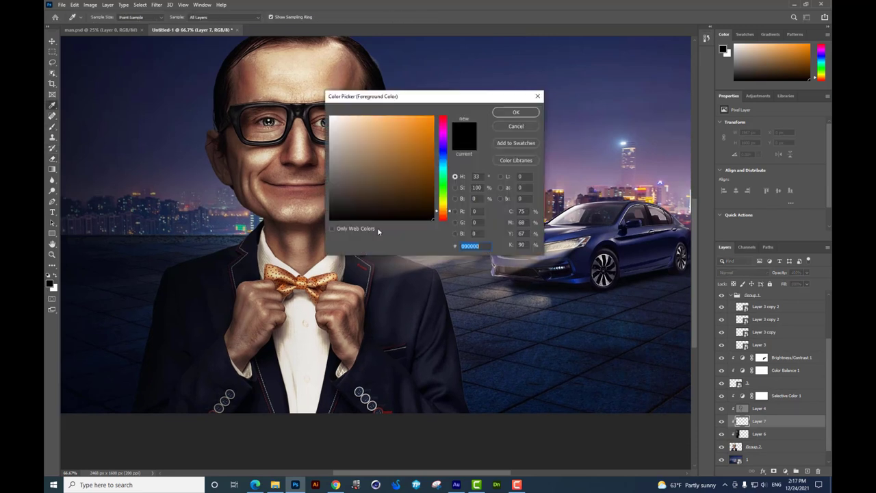
{"action": "left_click_drag", "start_coordinate": [440, 213], "coordinate": [440, 207]}
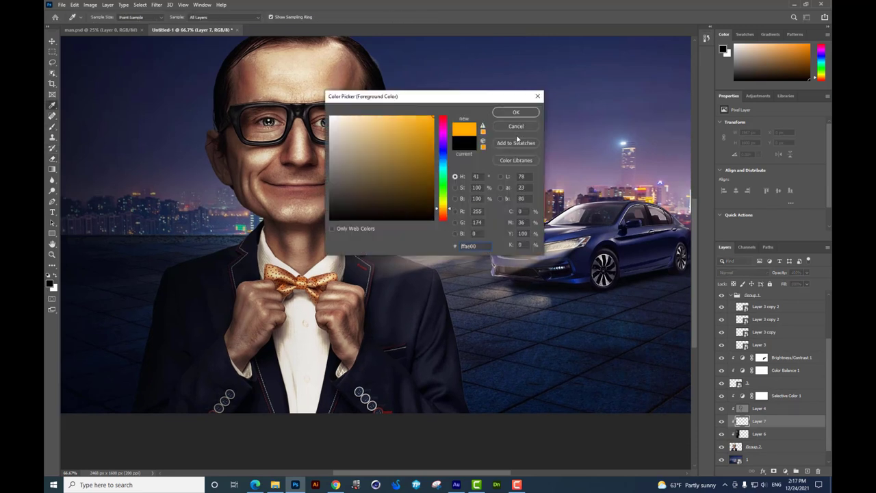
{"action": "left_click", "coordinate": [516, 112]}
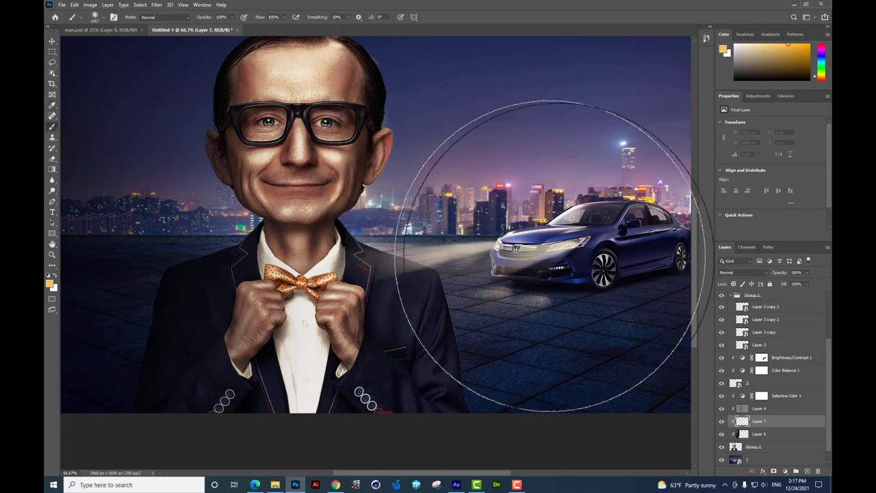
{"action": "right_click", "coordinate": [614, 282]}
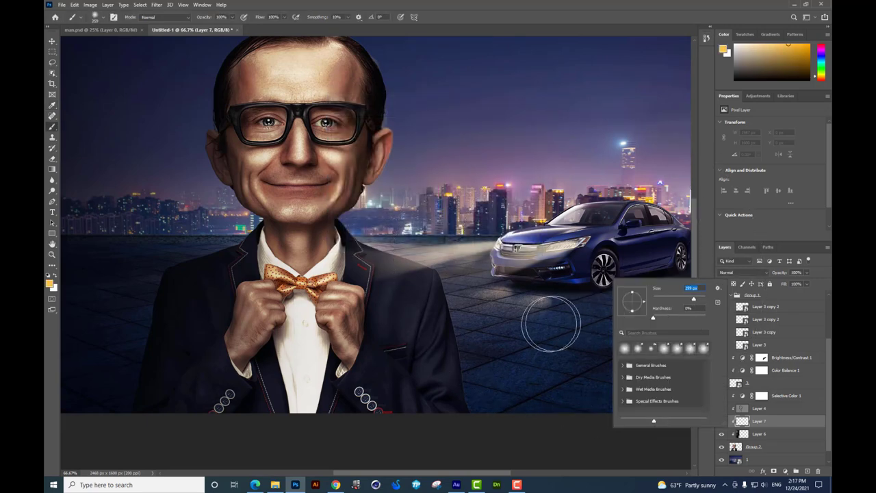
Paint orange glow along the suit's right edge, cheek, jaw and hair.
{"action": "mouse_move", "coordinate": [479, 331]}
{"action": "left_mouse_down"}
{"action": "mouse_move", "coordinate": [484, 381]}
{"action": "mouse_move", "coordinate": [487, 326]}
{"action": "mouse_move", "coordinate": [429, 225]}
{"action": "mouse_move", "coordinate": [355, 221]}
{"action": "left_mouse_up"}
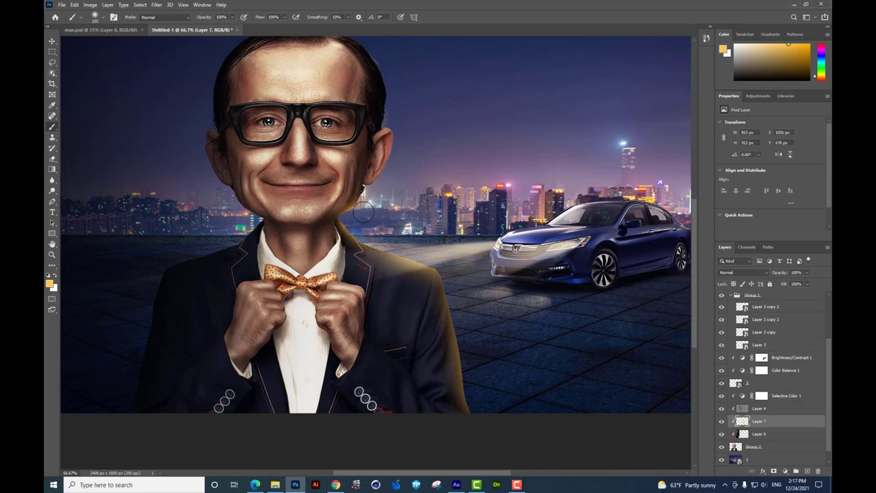
{"action": "mouse_move", "coordinate": [370, 190]}
{"action": "left_mouse_down"}
{"action": "mouse_move", "coordinate": [401, 158]}
{"action": "mouse_move", "coordinate": [403, 64]}
{"action": "left_mouse_up"}
{"action": "scroll", "coordinate": [408, 105], "scroll_direction": "up", "scroll_amount": 3}
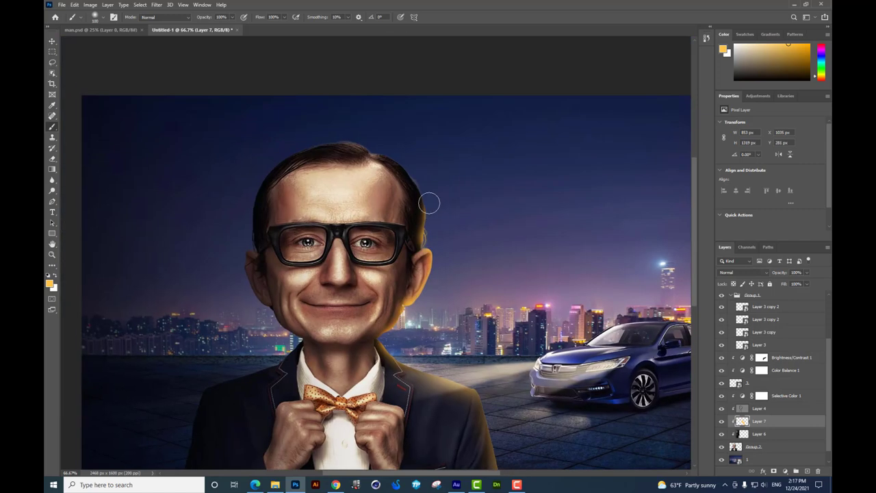
{"action": "mouse_move", "coordinate": [429, 203]}
{"action": "left_mouse_down"}
{"action": "mouse_move", "coordinate": [425, 180]}
{"action": "mouse_move", "coordinate": [393, 147]}
{"action": "left_mouse_up"}
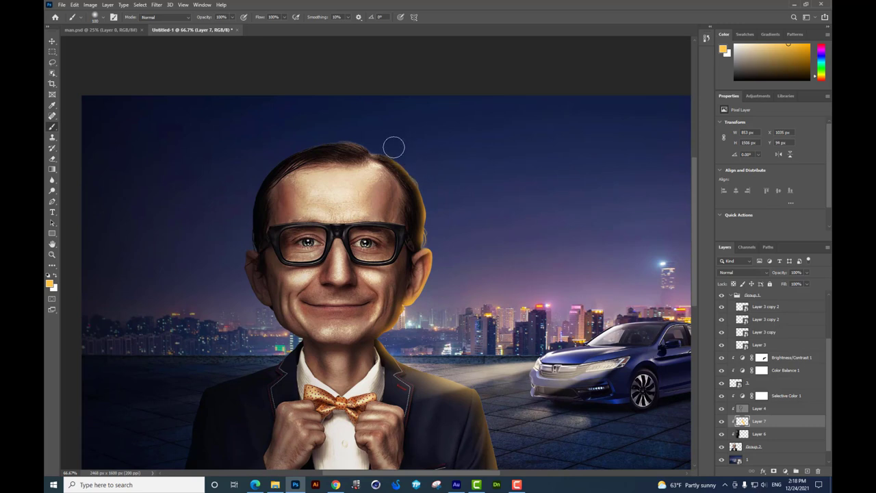
{"action": "left_click_drag", "start_coordinate": [364, 125], "coordinate": [349, 70]}
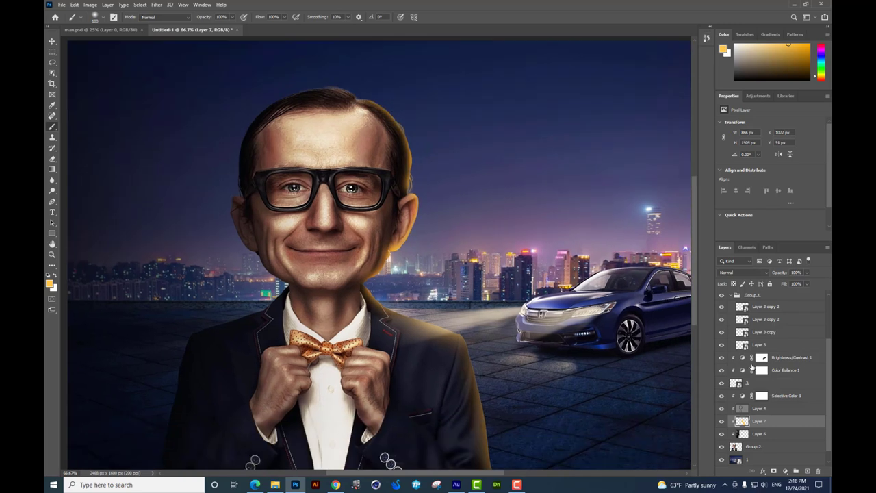
Set the glow layer to Screen and split its Underlying Layer blend slider.
{"action": "left_click", "coordinate": [751, 273]}
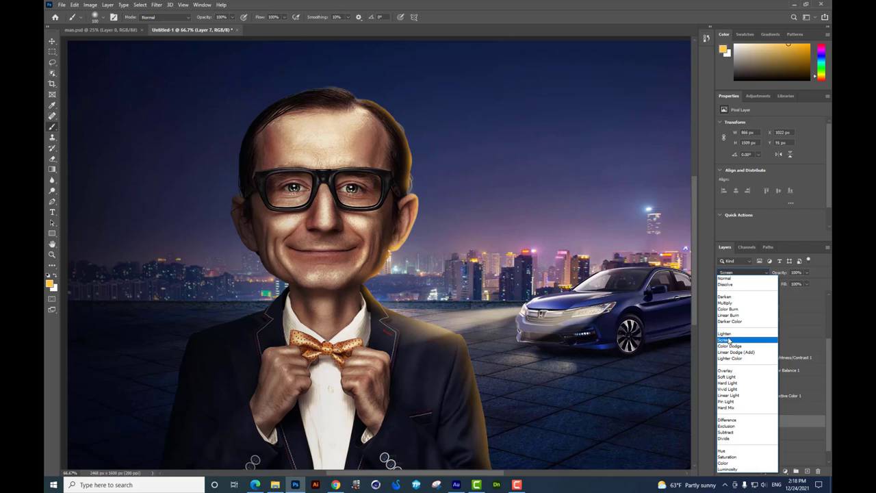
{"action": "left_click", "coordinate": [728, 339]}
{"action": "right_click", "coordinate": [765, 426]}
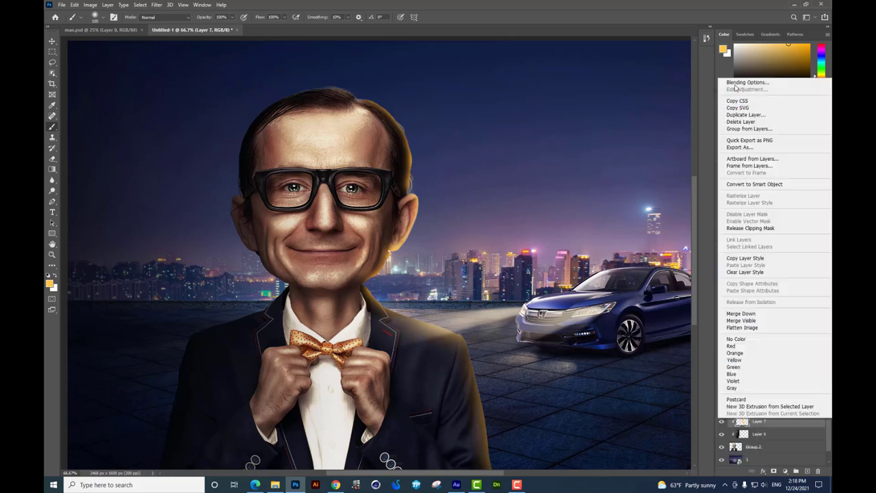
{"action": "key", "text": "Escape"}
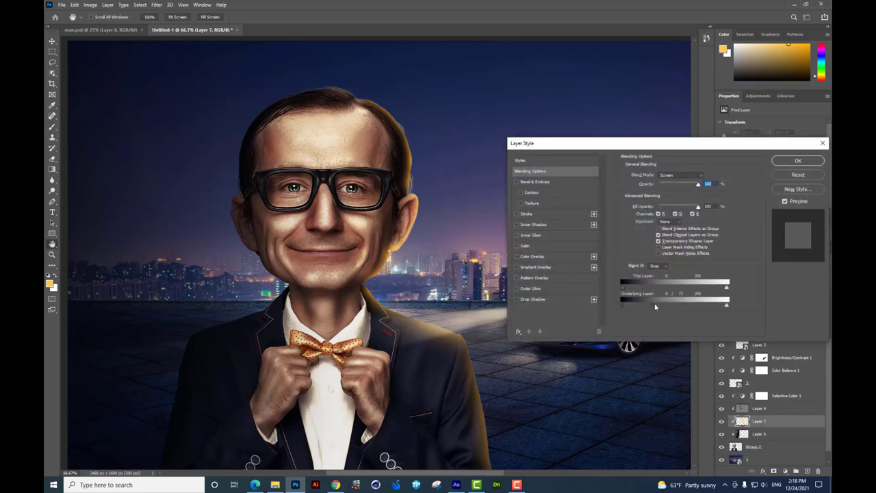
{"action": "left_click_drag", "start_coordinate": [622, 305], "coordinate": [646, 305]}
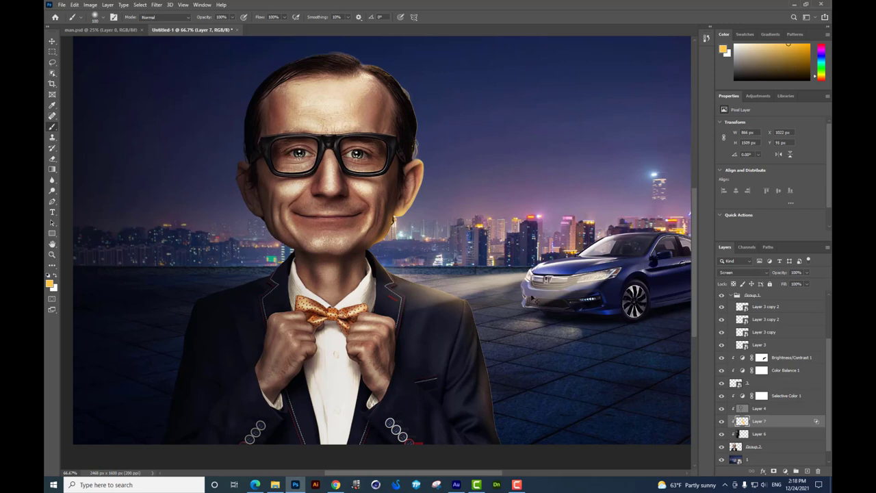
Lower the glow's saturation to -35 with Hue/Saturation.
{"action": "key", "text": "ctrl+u"}
{"action": "left_click_drag", "start_coordinate": [463, 104], "coordinate": [595, 108]}
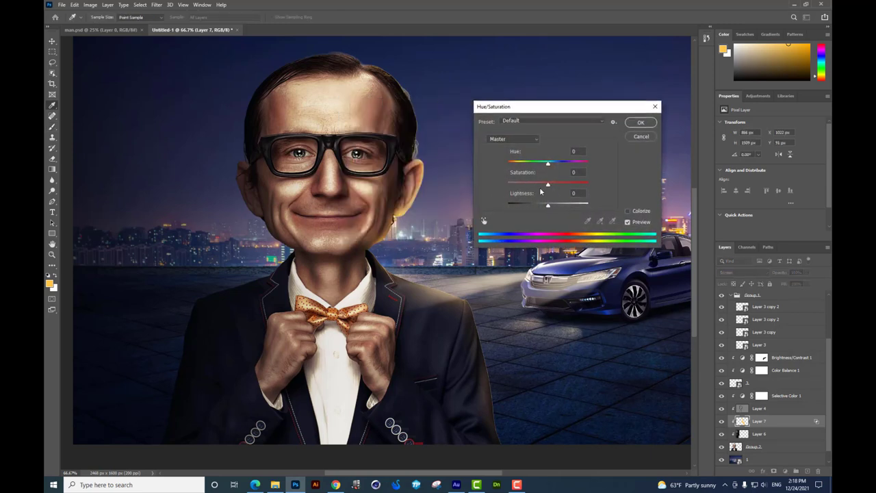
{"action": "left_click_drag", "start_coordinate": [541, 186], "coordinate": [522, 186]}
{"action": "key", "text": "Return"}
Brush extra orange glow onto the cheek, then set up the eraser.
{"action": "key", "text": "b"}
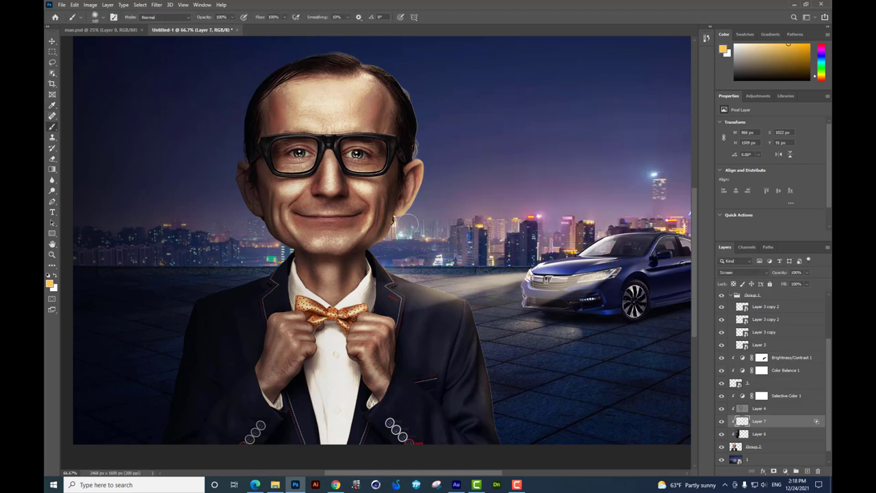
{"action": "right_click", "coordinate": [515, 240]}
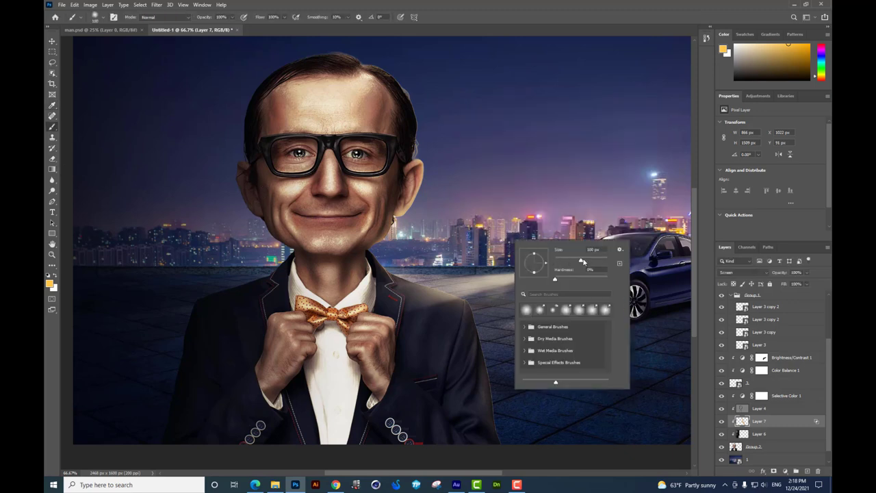
{"action": "left_click", "coordinate": [383, 200]}
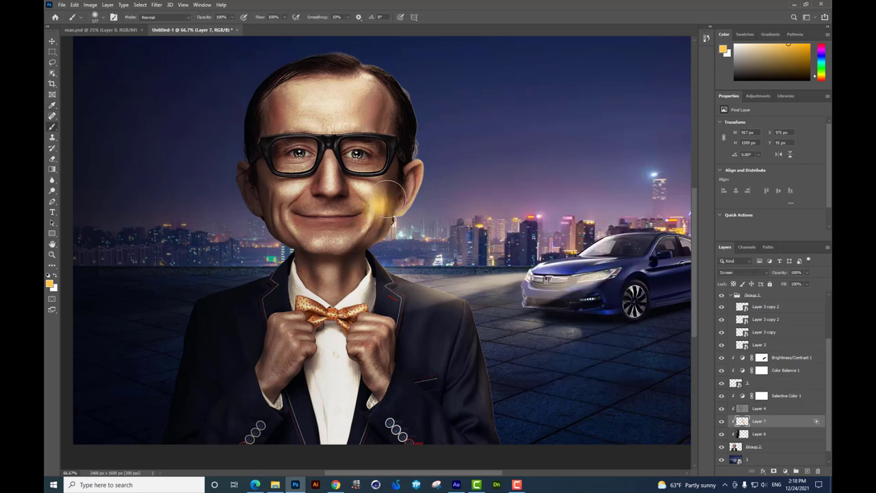
{"action": "left_click", "coordinate": [48, 159]}
{"action": "right_click", "coordinate": [427, 225]}
{"action": "left_click", "coordinate": [377, 186]}
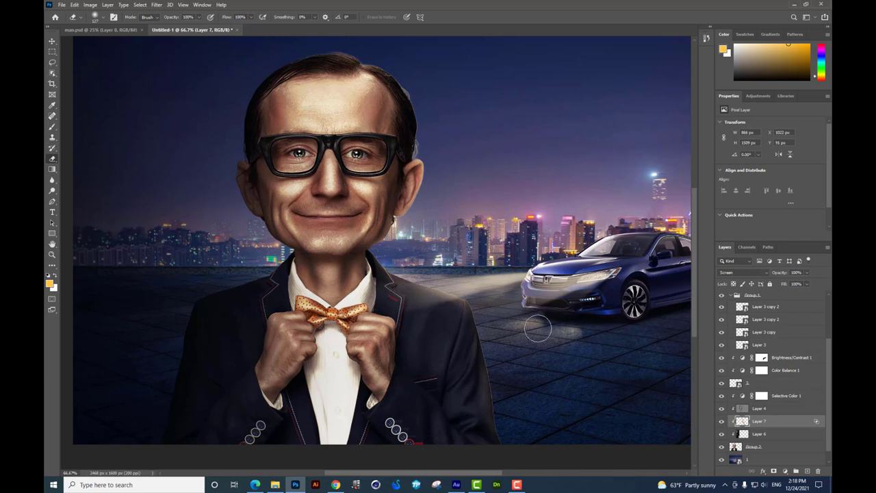
Duplicate the orange glow layer and clip the copy to the man.
{"action": "key", "text": "j"}
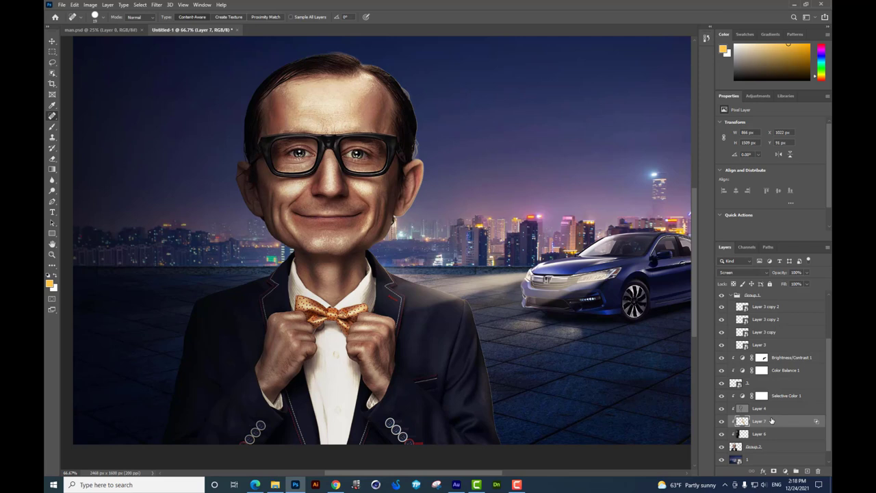
{"action": "key", "text": "ctrl+j"}
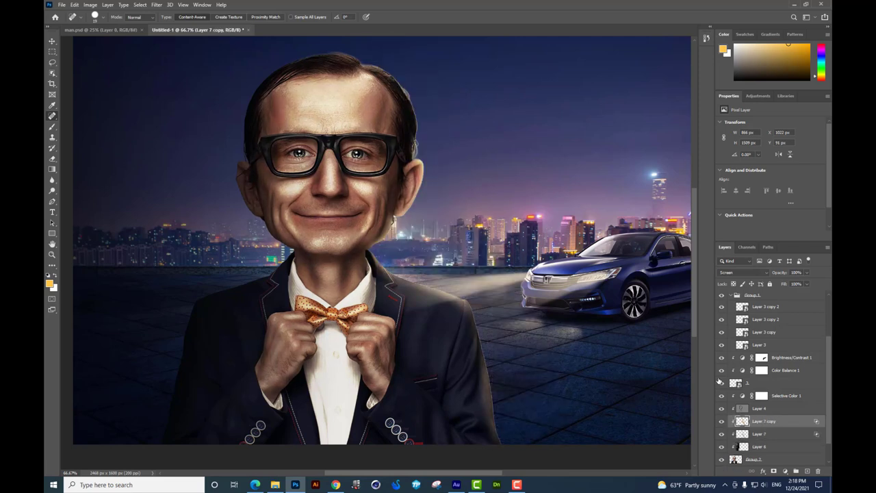
{"action": "key", "text": "ctrl+z"}
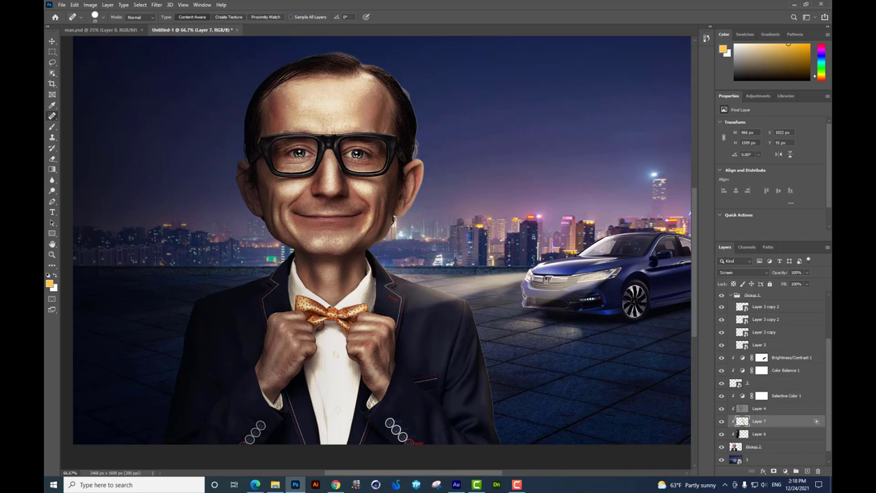
{"action": "key", "text": "ctrl+j"}
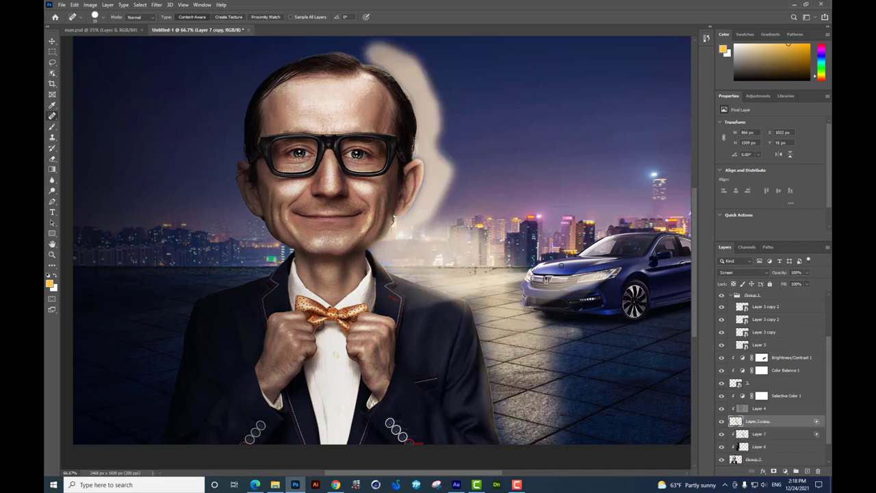
{"action": "key", "text": "ctrl+alt+g"}
Dismiss the Move tool error and switch to the eraser on Layer 7.
{"action": "left_click", "coordinate": [54, 43]}
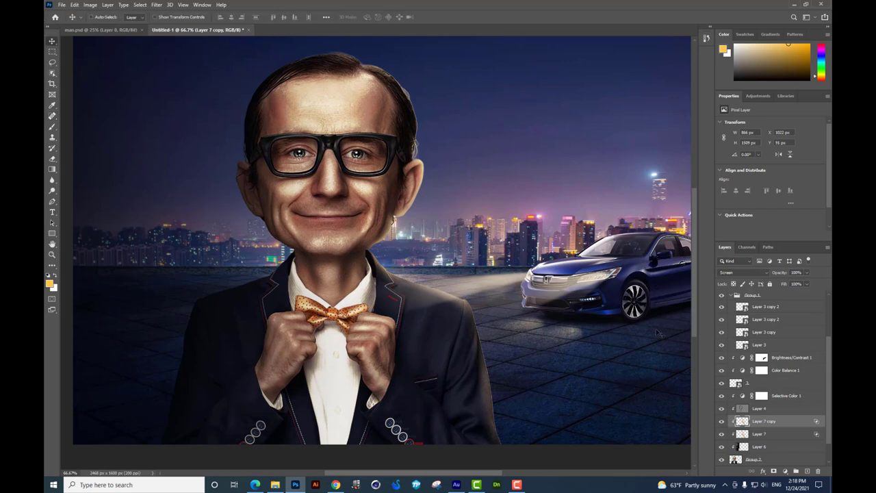
{"action": "left_click", "coordinate": [768, 438], "text": "shift"}
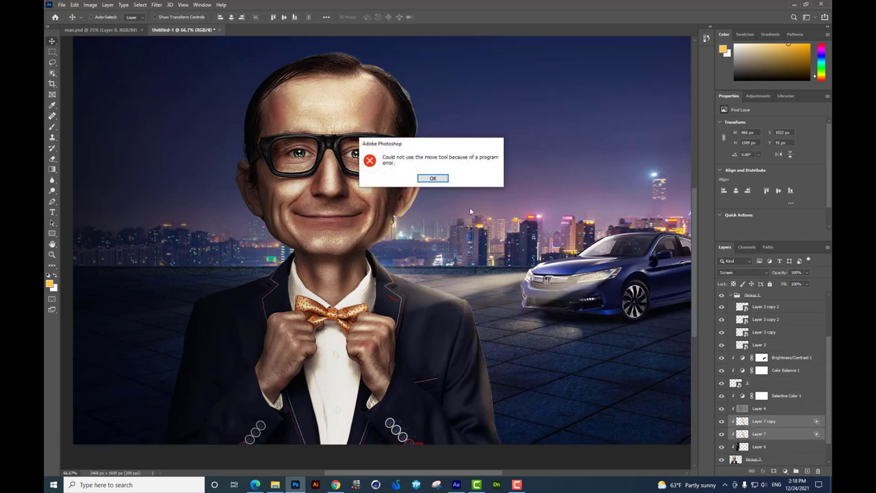
{"action": "key", "text": "Return"}
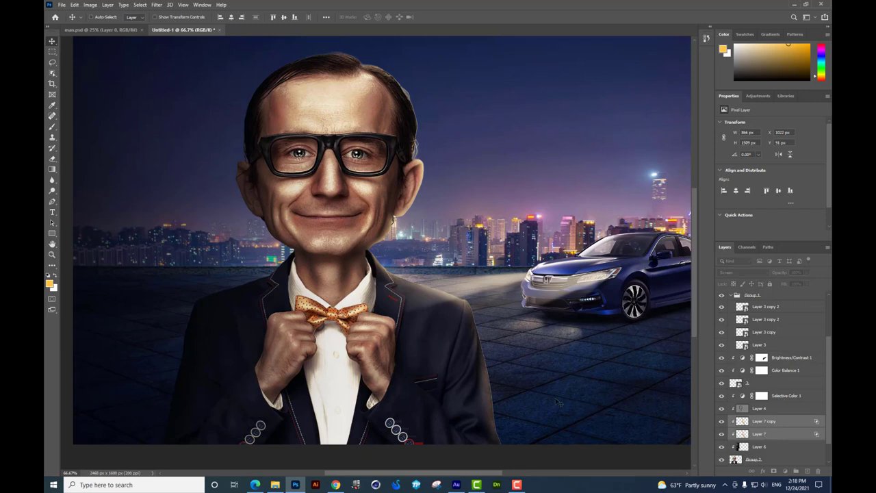
{"action": "left_click", "coordinate": [52, 158]}
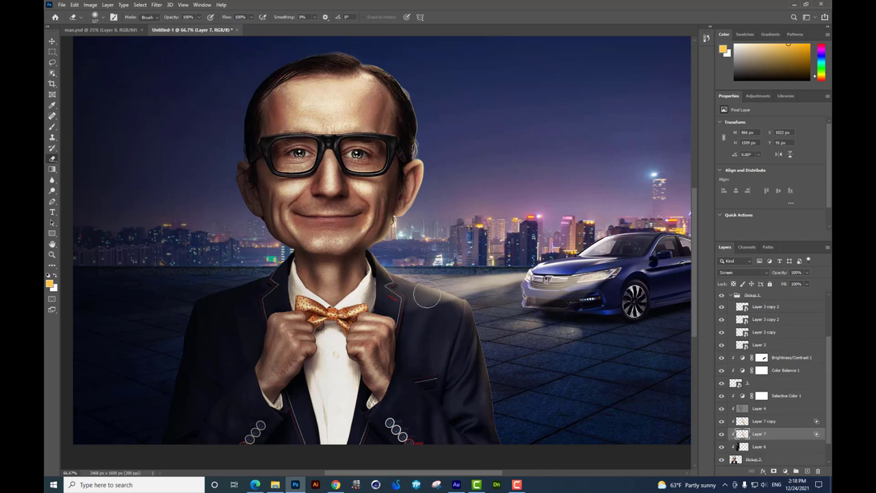
{"action": "left_click_drag", "start_coordinate": [434, 222], "coordinate": [454, 249]}
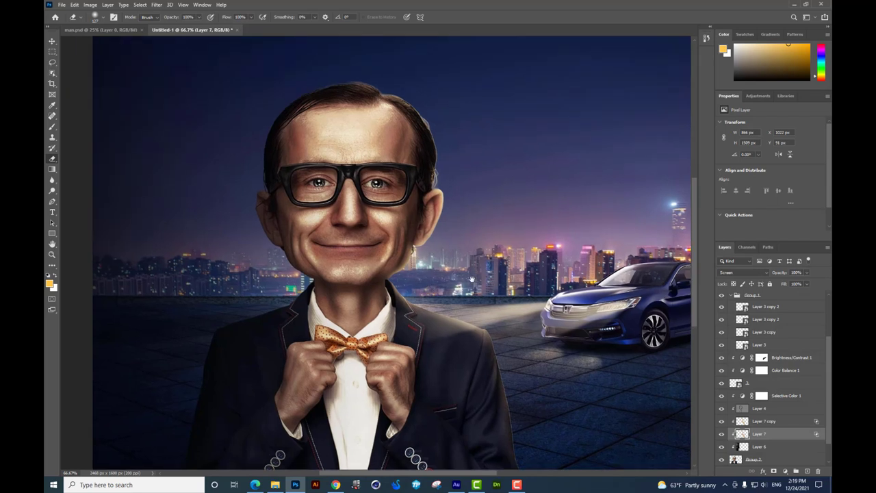
{"action": "left_click_drag", "start_coordinate": [471, 279], "coordinate": [355, 231]}
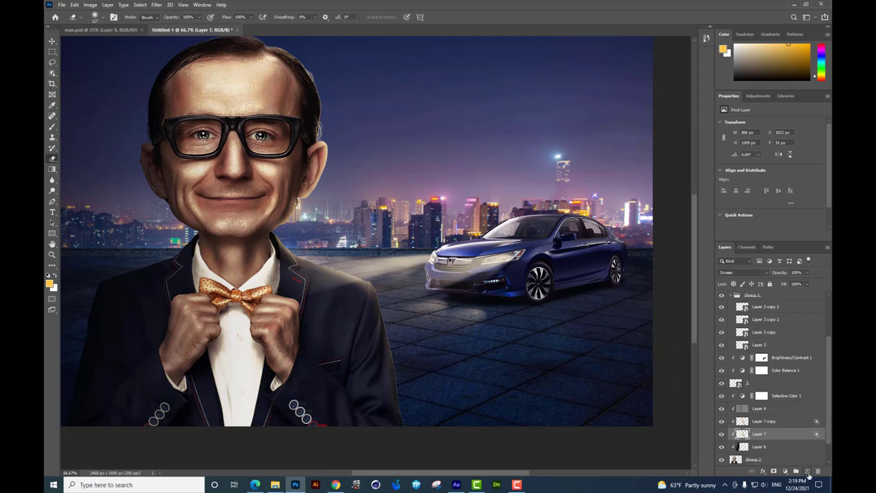
Add Layer 8 and set a 6% flow brush in pale yellow.
{"action": "left_click", "coordinate": [807, 471]}
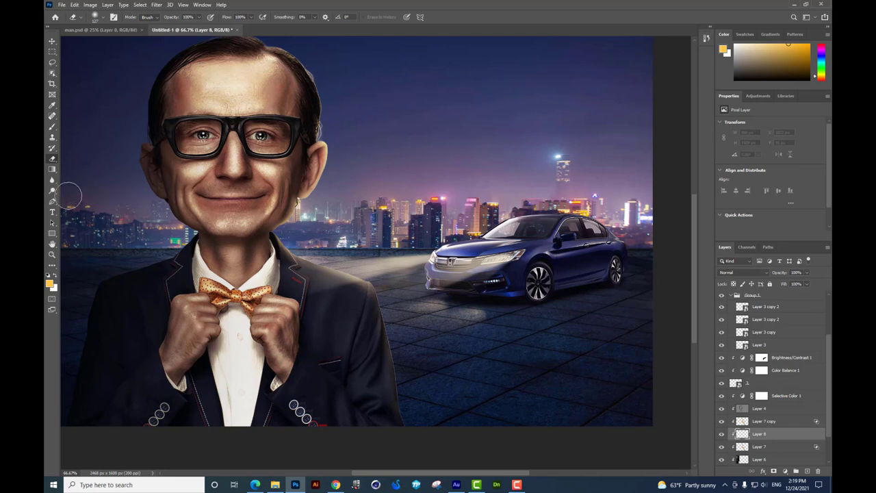
{"action": "left_click", "coordinate": [52, 127]}
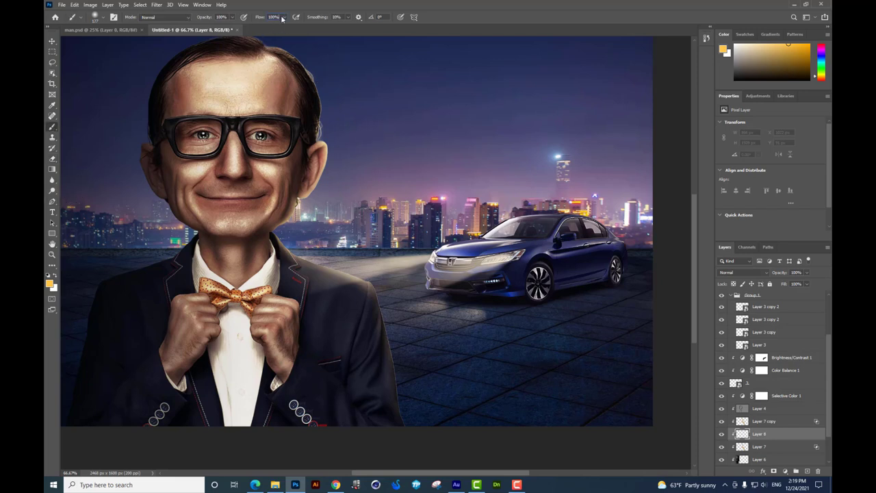
{"action": "left_click", "coordinate": [282, 17]}
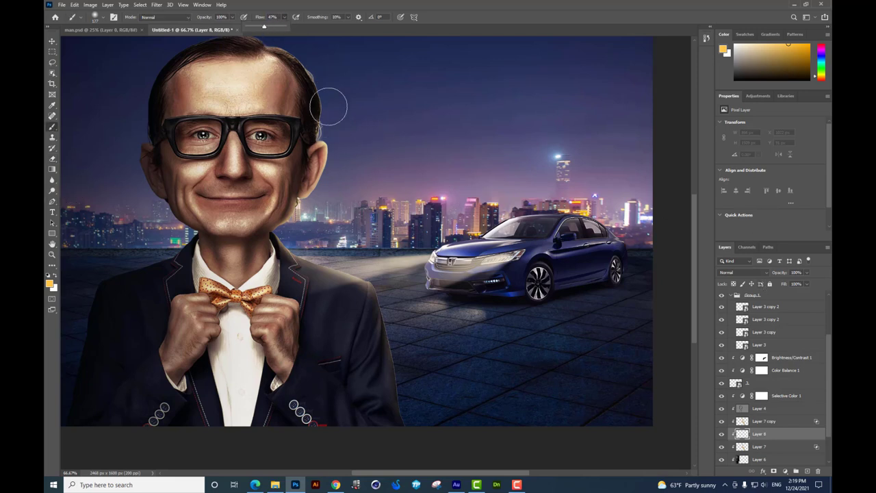
{"action": "left_click", "coordinate": [314, 99]}
{"action": "left_click", "coordinate": [283, 17]}
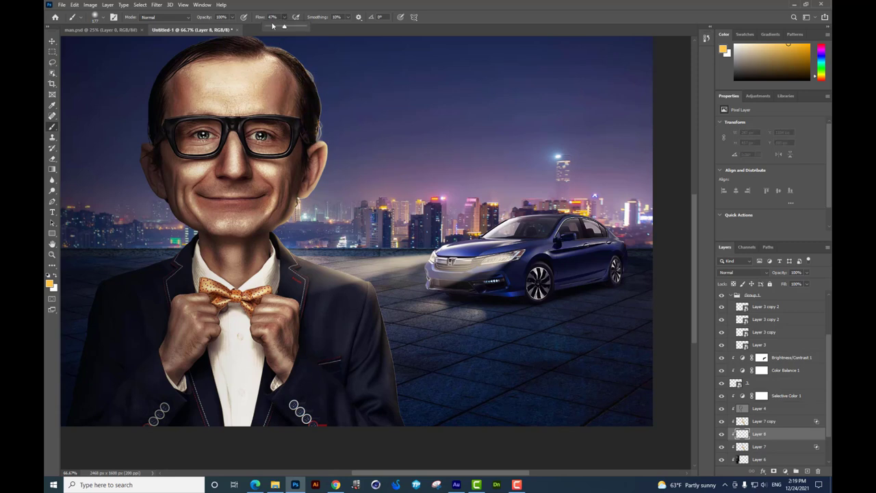
{"action": "left_click_drag", "start_coordinate": [272, 28], "coordinate": [269, 27]}
{"action": "left_click", "coordinate": [50, 283]}
{"action": "left_click", "coordinate": [354, 126]}
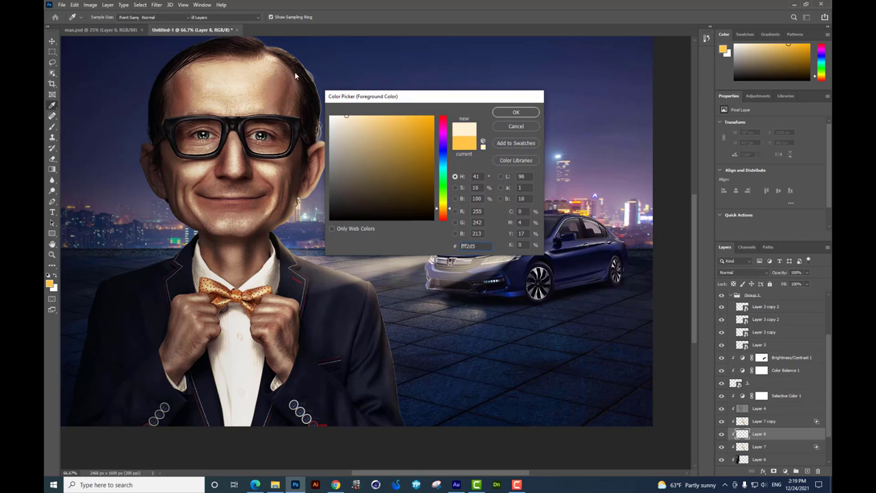
{"action": "key", "text": "Return"}
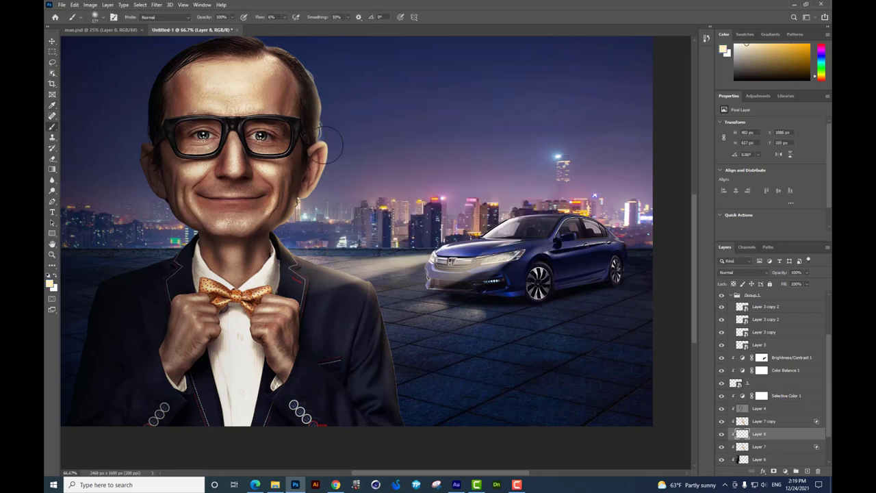
Paint pale-yellow glow along the hair, shoulder and right edge of the head.
{"action": "mouse_move", "coordinate": [327, 134]}
{"action": "left_mouse_down"}
{"action": "mouse_move", "coordinate": [338, 139]}
{"action": "mouse_move", "coordinate": [286, 236]}
{"action": "mouse_move", "coordinate": [309, 250]}
{"action": "left_mouse_up"}
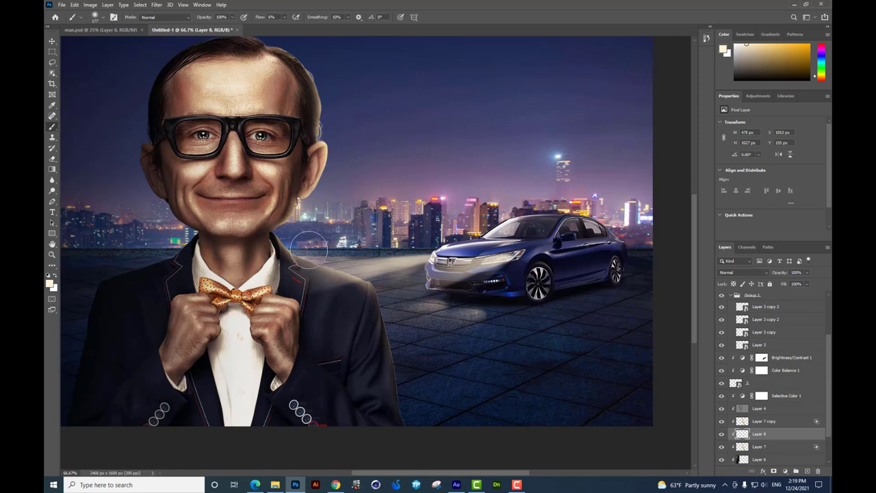
{"action": "mouse_move", "coordinate": [405, 331]}
{"action": "left_mouse_down"}
{"action": "mouse_move", "coordinate": [446, 397]}
{"action": "mouse_move", "coordinate": [396, 275]}
{"action": "mouse_move", "coordinate": [412, 365]}
{"action": "mouse_move", "coordinate": [416, 299]}
{"action": "mouse_move", "coordinate": [375, 250]}
{"action": "mouse_move", "coordinate": [416, 264]}
{"action": "mouse_move", "coordinate": [328, 259]}
{"action": "mouse_move", "coordinate": [399, 275]}
{"action": "left_mouse_up"}
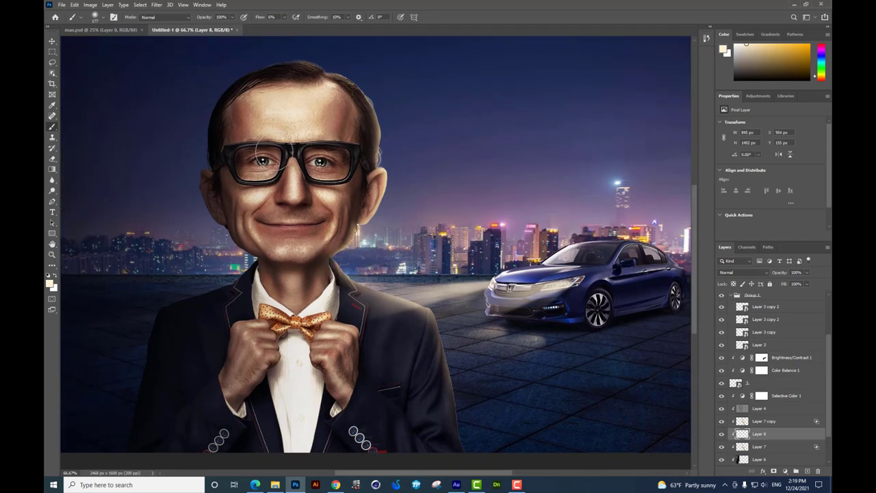
{"action": "left_click_drag", "start_coordinate": [345, 274], "coordinate": [361, 145]}
{"action": "mouse_move", "coordinate": [381, 105]}
{"action": "left_mouse_down"}
{"action": "mouse_move", "coordinate": [360, 205]}
{"action": "mouse_move", "coordinate": [378, 54]}
{"action": "mouse_move", "coordinate": [376, 95]}
{"action": "left_mouse_up"}
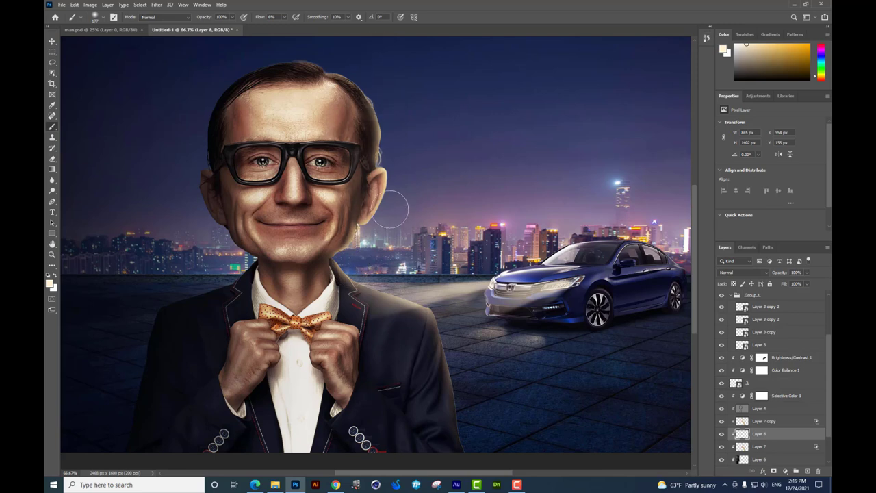
{"action": "left_click_drag", "start_coordinate": [391, 210], "coordinate": [366, 237]}
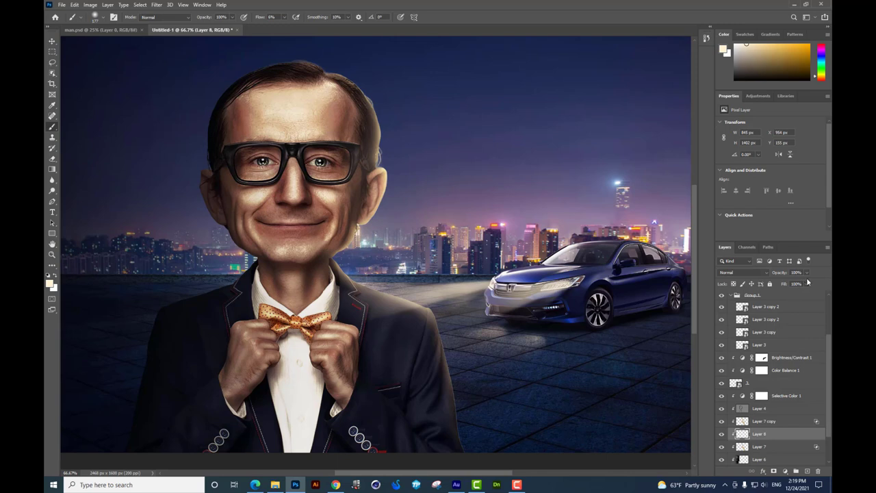
Split Layer 8's Underlying Layer black slider so the glow fades over dark areas.
{"action": "right_click", "coordinate": [762, 433]}
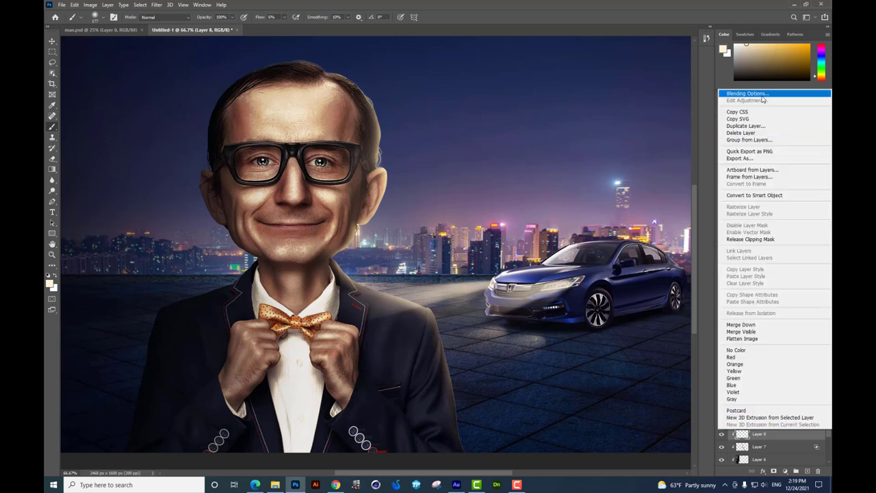
{"action": "key", "text": "Escape"}
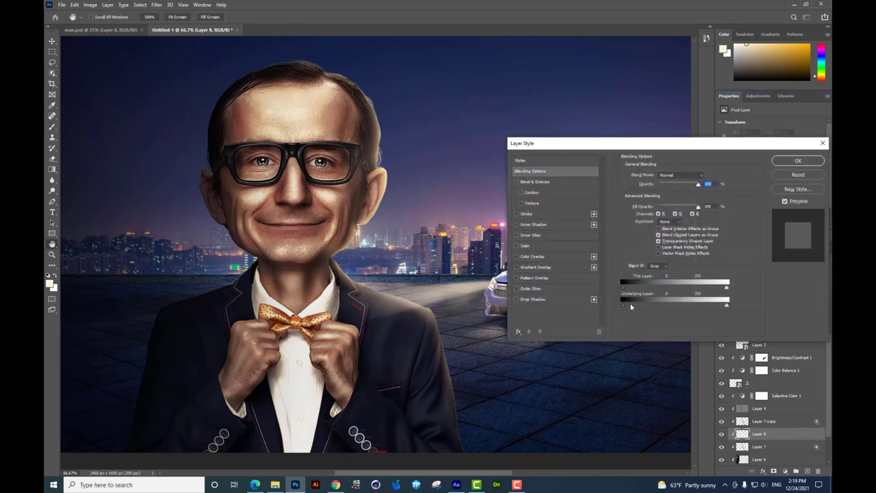
{"action": "mouse_move", "coordinate": [622, 306]}
{"action": "left_mouse_down"}
{"action": "mouse_move", "coordinate": [642, 306]}
{"action": "mouse_move", "coordinate": [630, 306]}
{"action": "left_mouse_up"}
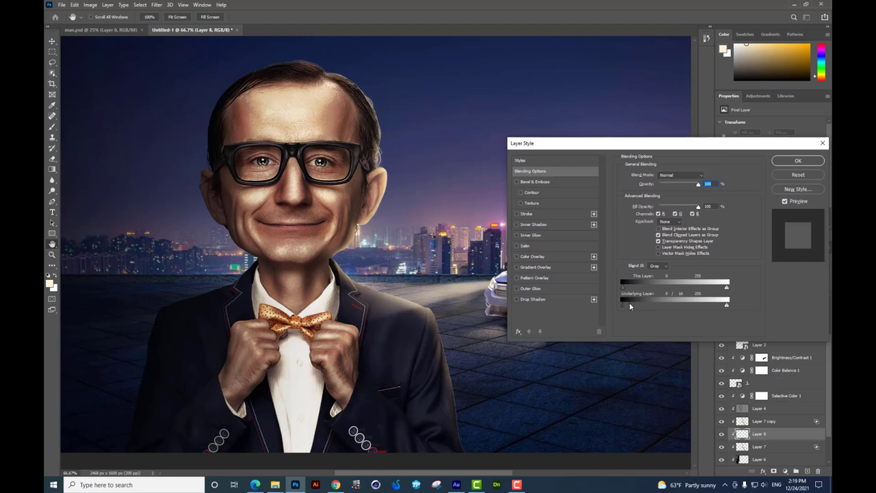
{"action": "key", "text": "Return"}
{"action": "key", "text": "ctrl+minus"}
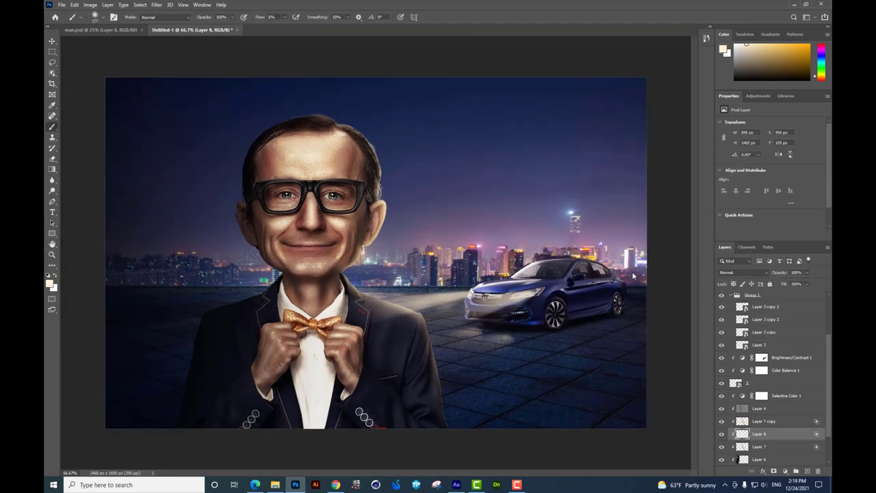
{"action": "key", "text": "ctrl+plus"}
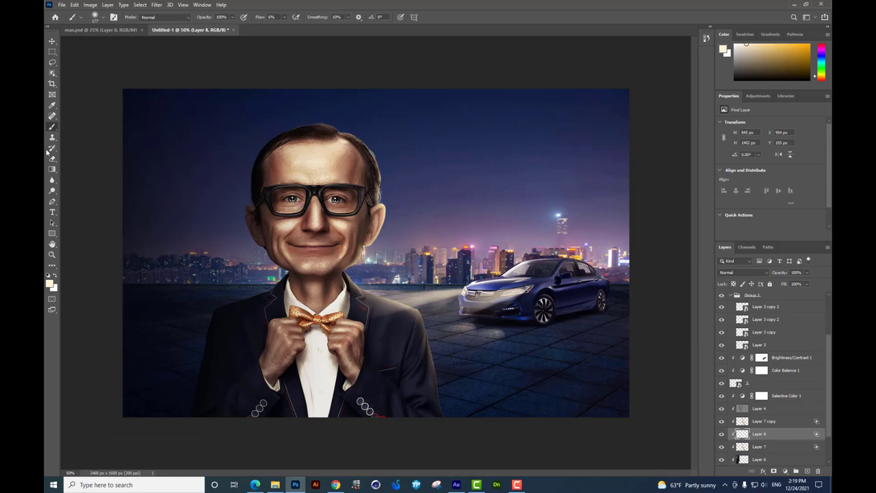
{"action": "left_click", "coordinate": [52, 158]}
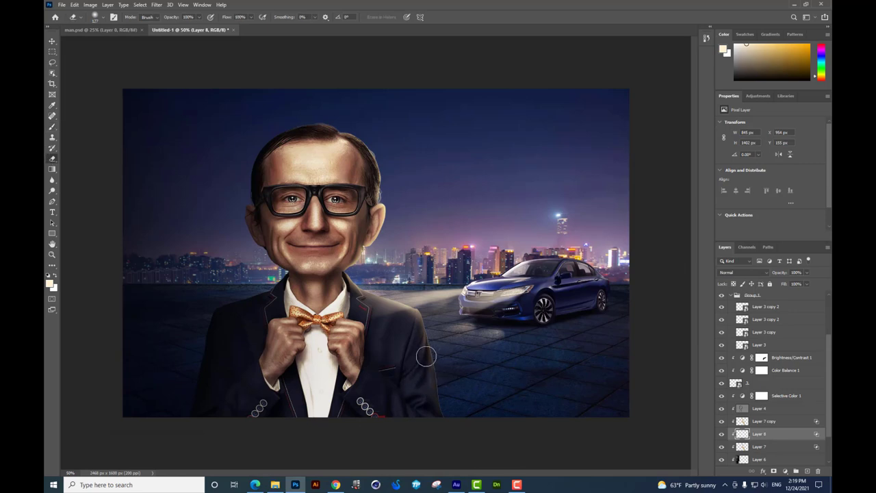
Select the Layer 3 copy 2 headlight beam and shift it left.
{"action": "left_click", "coordinate": [52, 42]}
{"action": "right_click", "coordinate": [392, 307]}
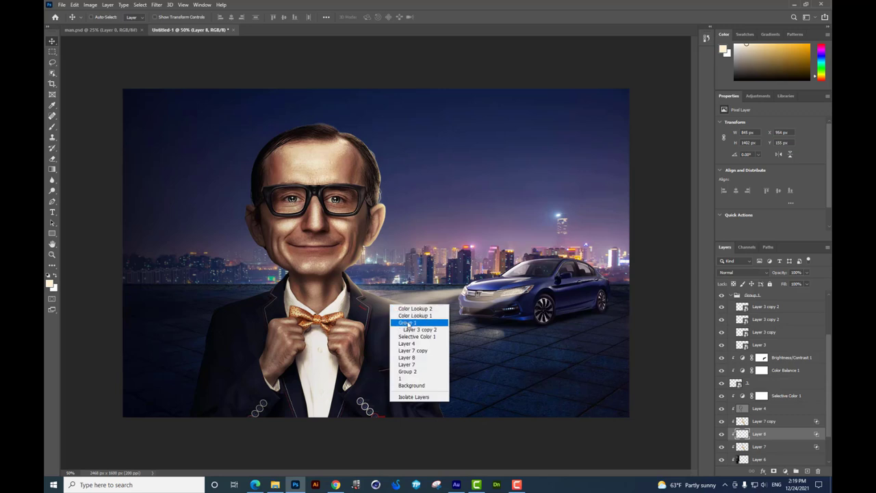
{"action": "left_click", "coordinate": [410, 309]}
{"action": "left_click_drag", "start_coordinate": [444, 305], "coordinate": [447, 305]}
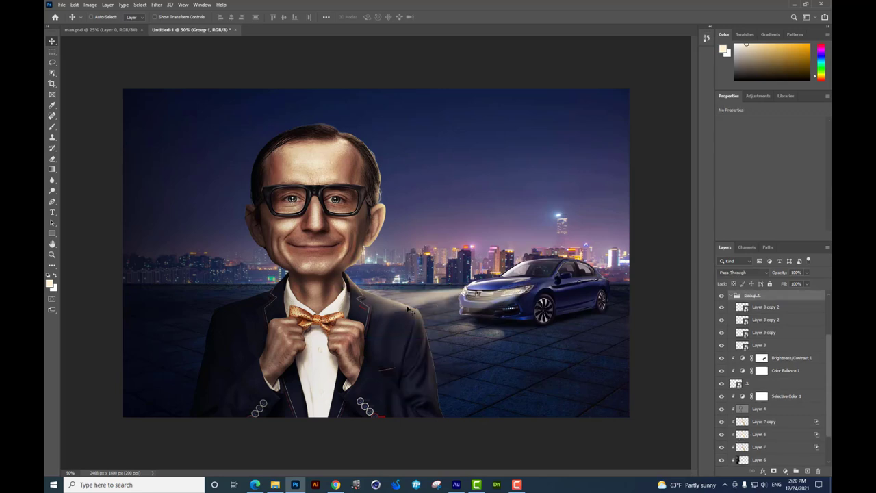
{"action": "left_click", "coordinate": [754, 308]}
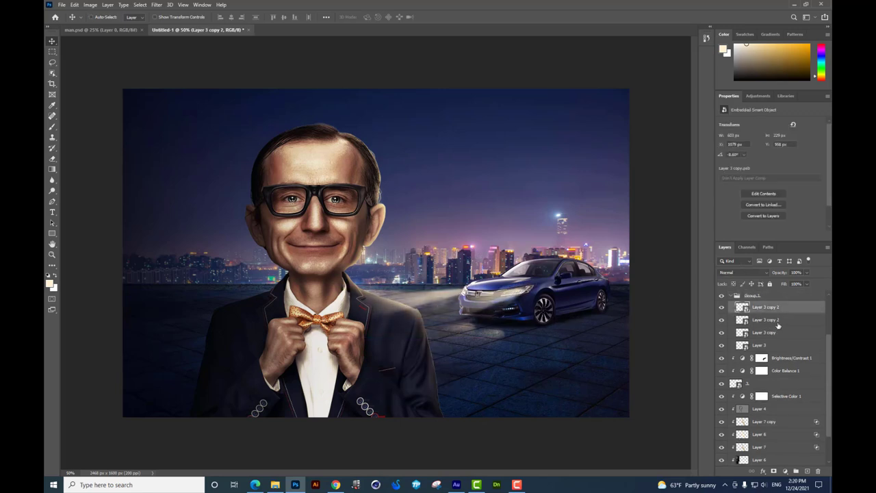
{"action": "left_click_drag", "start_coordinate": [483, 312], "coordinate": [438, 336]}
Erase the beam where it crosses the suit and nudge it with Free Transform.
{"action": "key", "text": "e"}
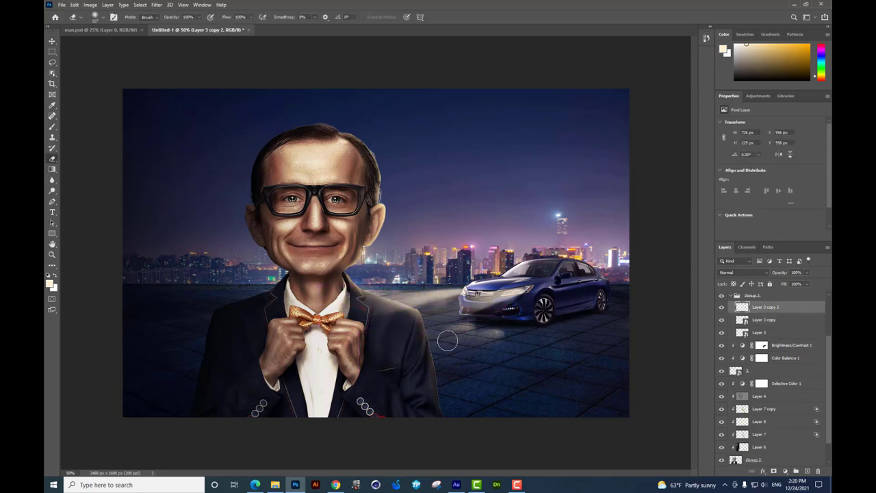
{"action": "right_click", "coordinate": [446, 340]}
{"action": "left_click", "coordinate": [375, 328]}
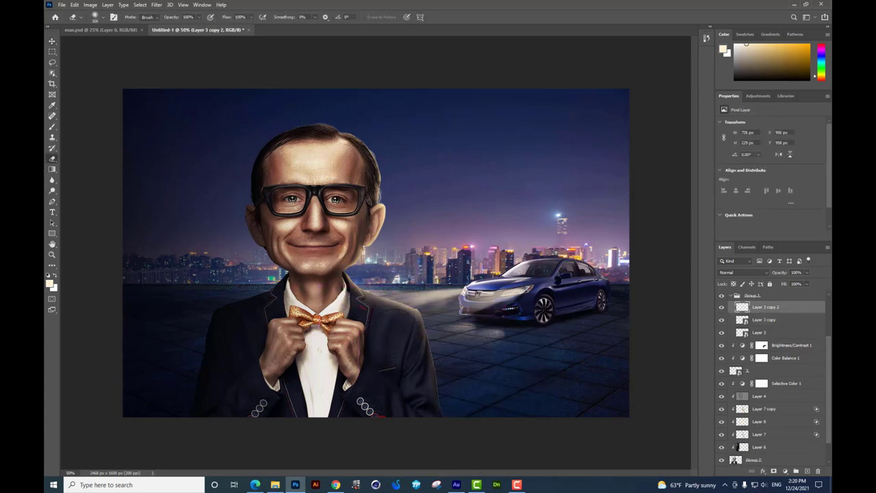
{"action": "left_click_drag", "start_coordinate": [358, 346], "coordinate": [332, 315]}
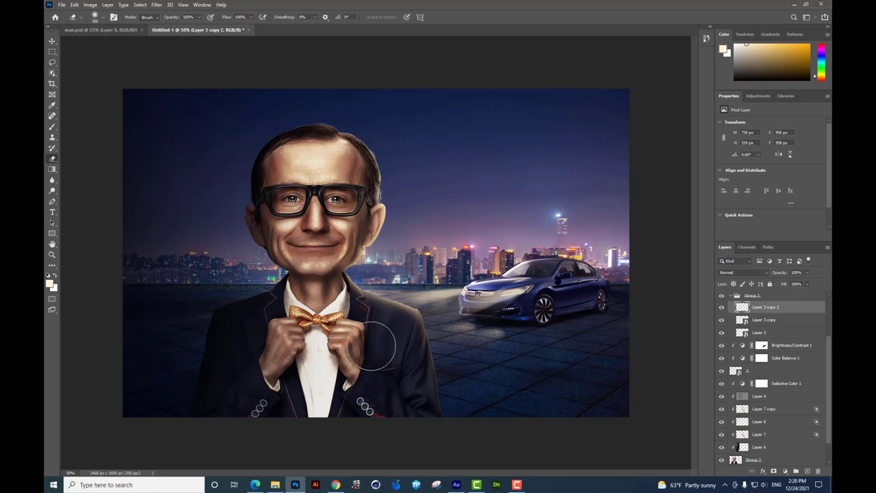
{"action": "key", "text": "ctrl+t"}
{"action": "left_click_drag", "start_coordinate": [318, 304], "coordinate": [319, 304]}
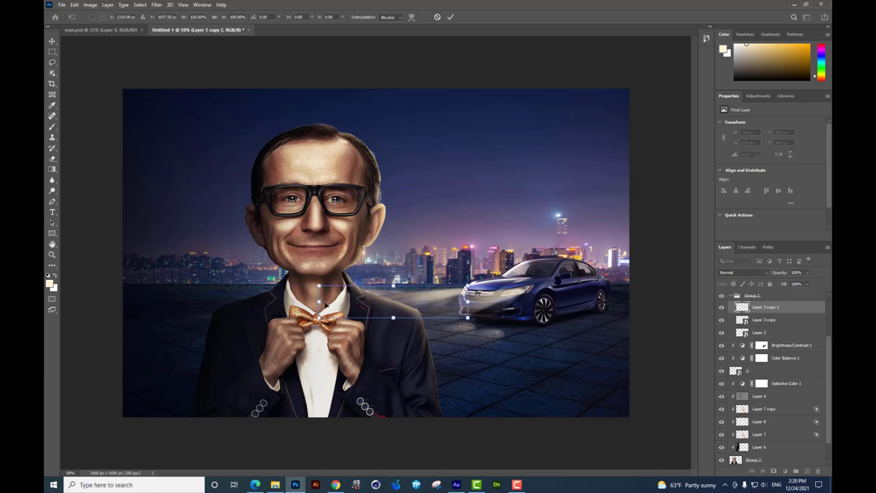
{"action": "key", "text": "Return"}
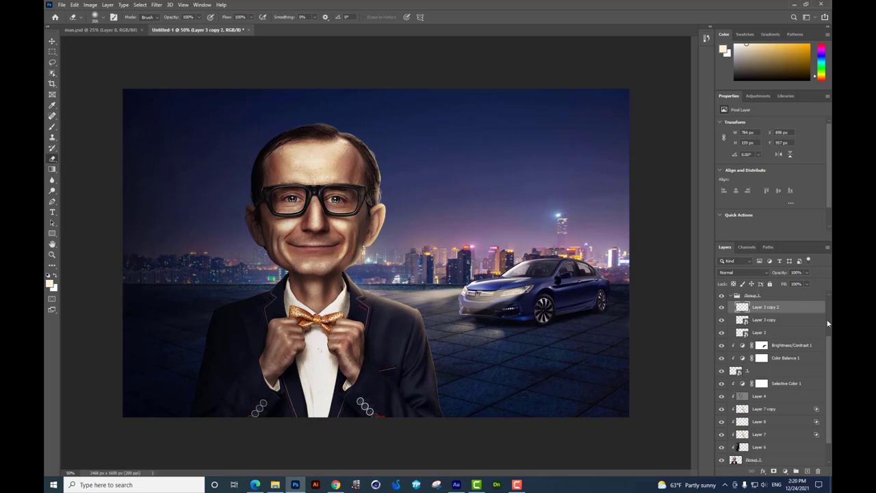
{"action": "scroll", "coordinate": [798, 317], "scroll_direction": "up", "scroll_amount": 3}
Add a Color Balance adjustment above Color Lookup 2, pushing shadows slightly toward red.
{"action": "left_click", "coordinate": [787, 297]}
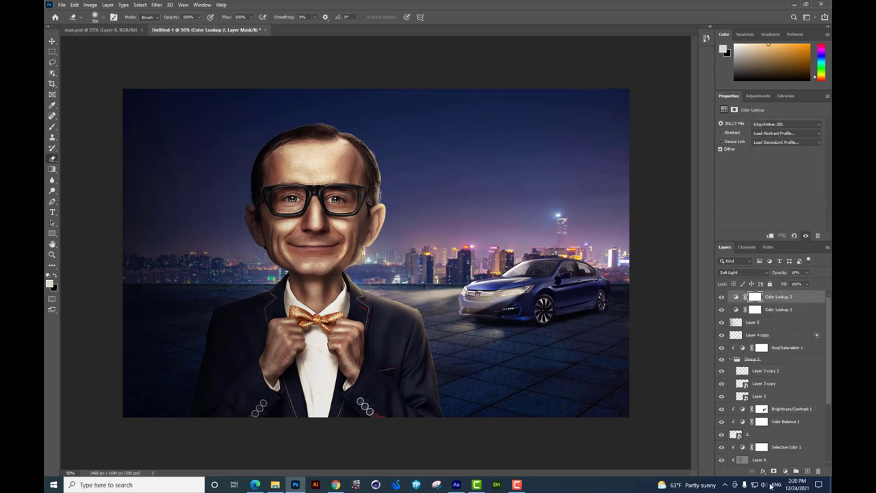
{"action": "left_click", "coordinate": [785, 471]}
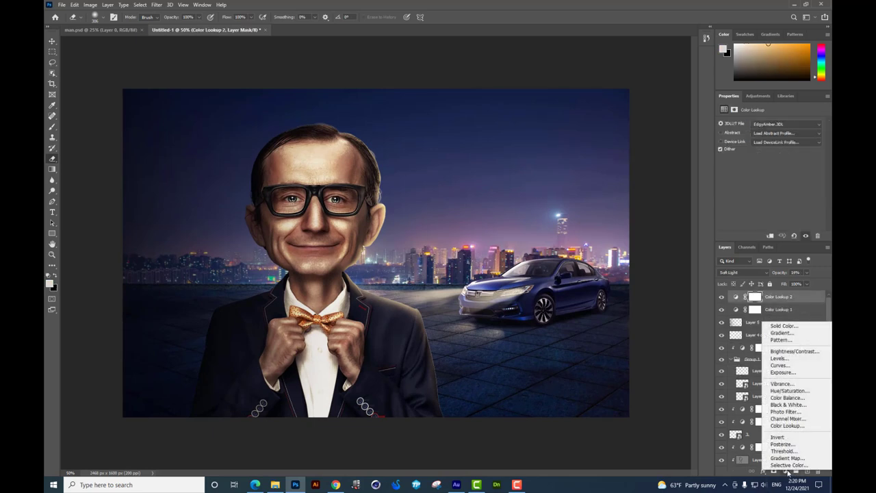
{"action": "left_click", "coordinate": [787, 397]}
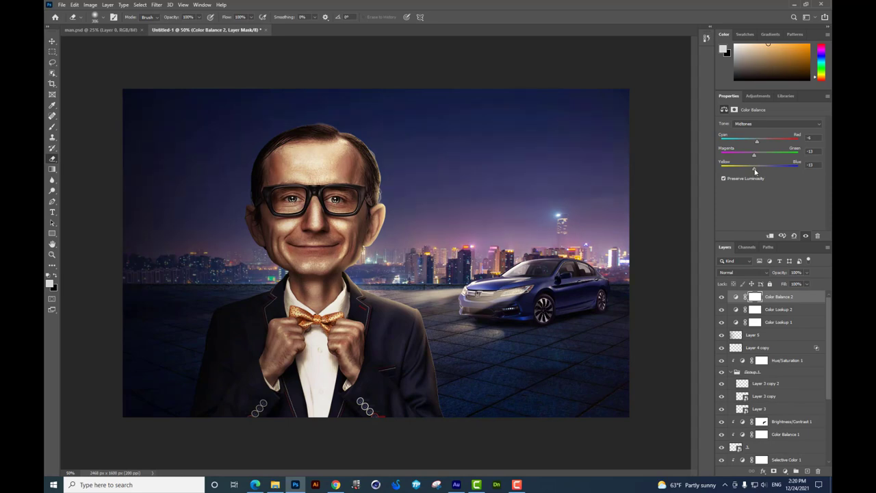
{"action": "left_click", "coordinate": [744, 123]}
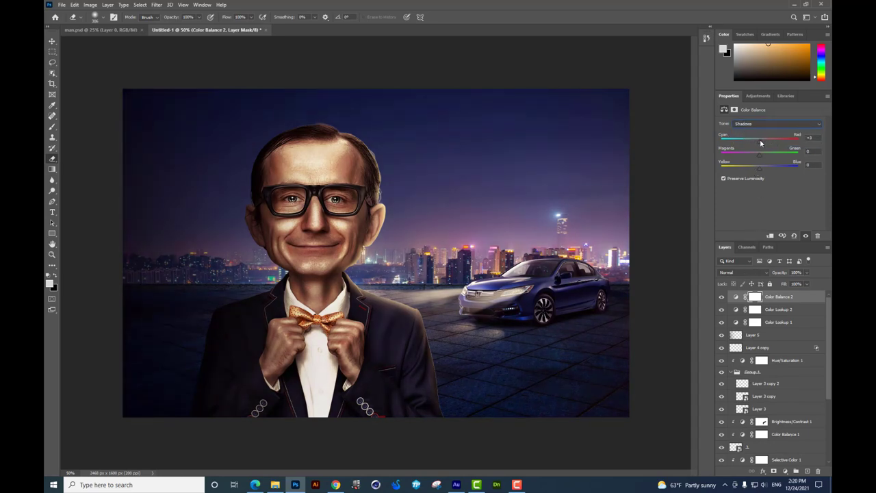
{"action": "left_click_drag", "start_coordinate": [760, 139], "coordinate": [759, 139]}
Select Layer 5 from the canvas and nudge it into place.
{"action": "left_click", "coordinate": [52, 42]}
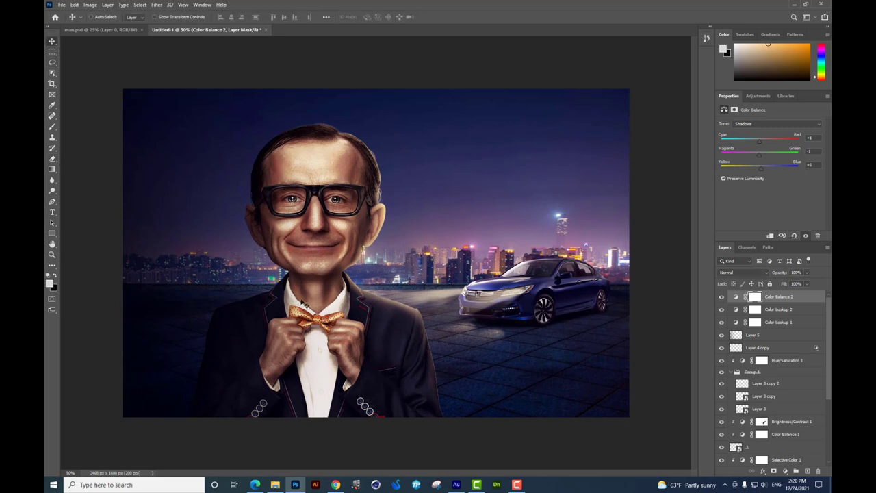
{"action": "right_click", "coordinate": [264, 293]}
{"action": "left_click", "coordinate": [286, 316]}
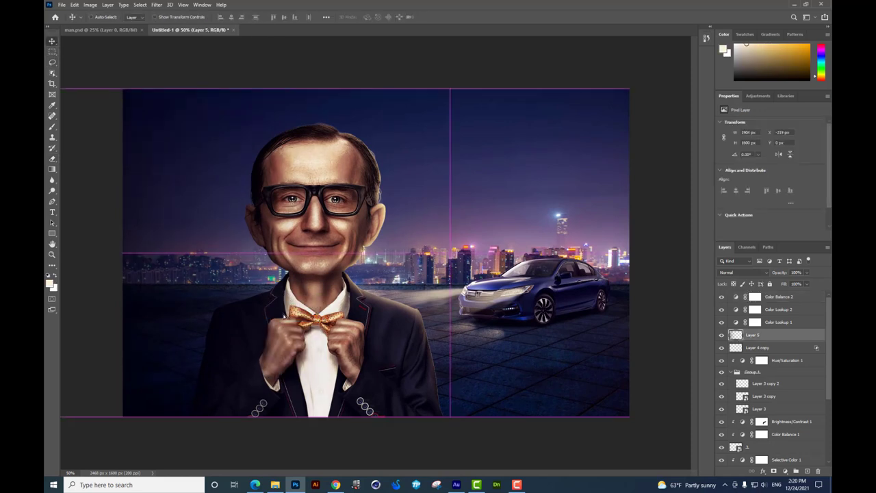
{"action": "left_click_drag", "start_coordinate": [326, 316], "coordinate": [327, 317]}
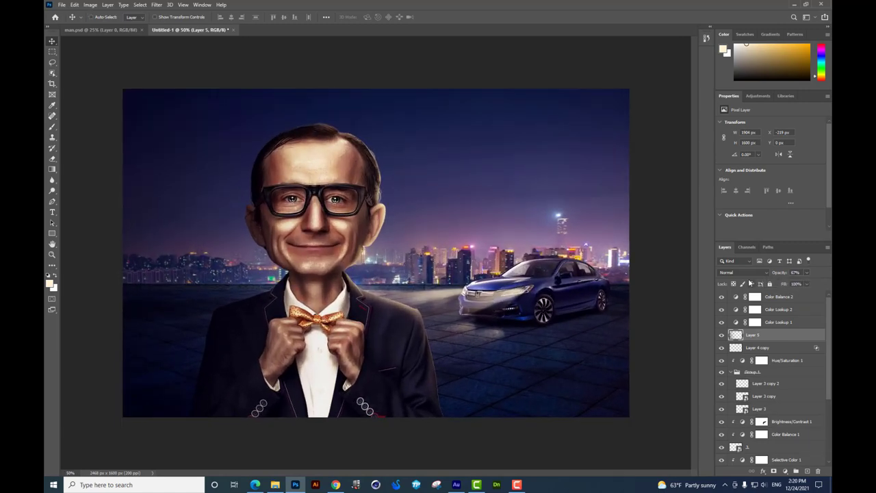
{"action": "key", "text": "ctrl+plus"}
Place the STOP text in the sky, then enlarge and skew it.
{"action": "key", "text": "t"}
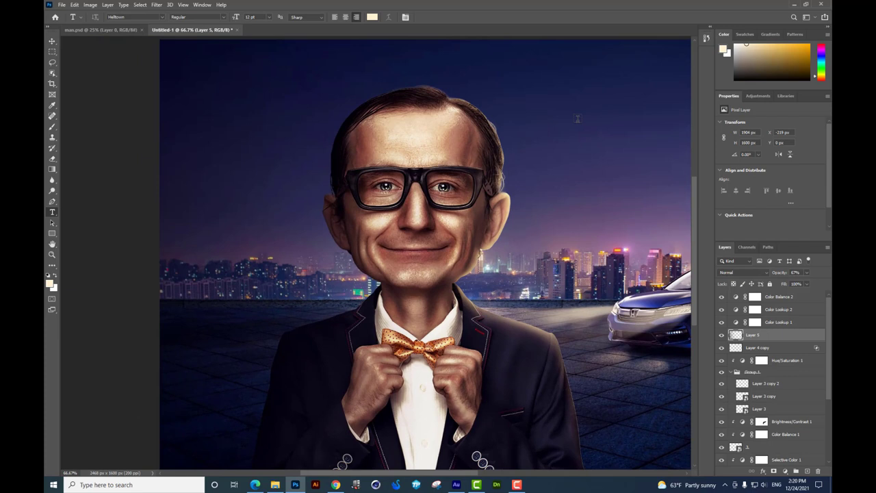
{"action": "left_click", "coordinate": [577, 118]}
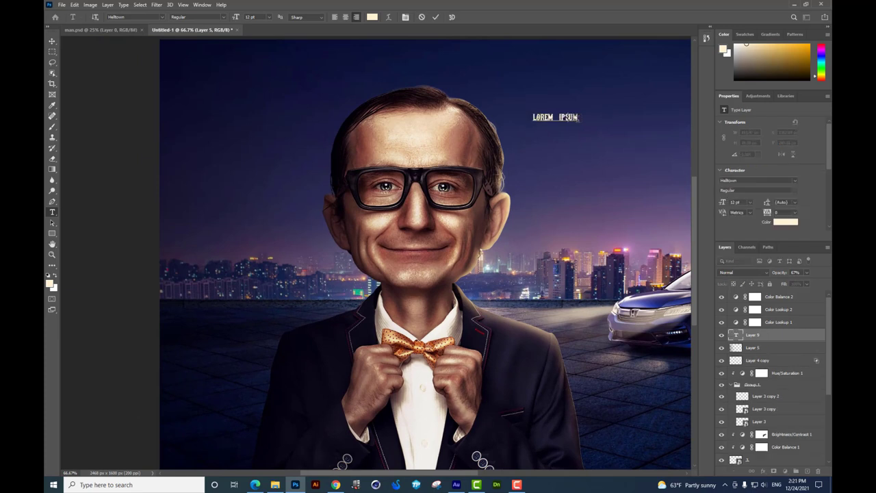
{"action": "type", "text": "STOP"}
{"action": "left_click", "coordinate": [52, 41]}
{"action": "mouse_move", "coordinate": [570, 117]}
{"action": "left_mouse_down"}
{"action": "mouse_move", "coordinate": [533, 133]}
{"action": "mouse_move", "coordinate": [592, 108]}
{"action": "mouse_move", "coordinate": [606, 90]}
{"action": "left_mouse_up"}
{"action": "key", "text": "ctrl+t"}
{"action": "mouse_move", "coordinate": [606, 133]}
{"action": "left_mouse_down"}
{"action": "mouse_move", "coordinate": [605, 125]}
{"action": "mouse_move", "coordinate": [311, 163]}
{"action": "left_mouse_up"}
{"action": "key", "text": "Return"}
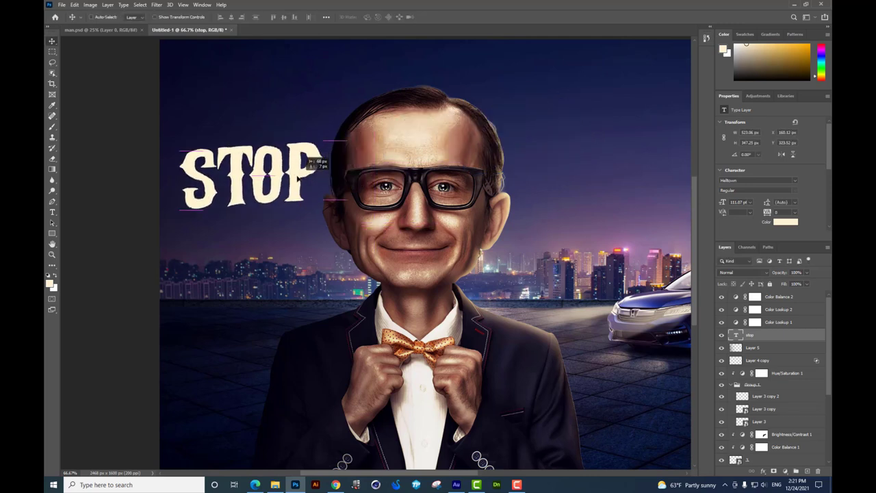
Duplicate STOP below itself and retype the copy as CAR.
{"action": "left_click_drag", "start_coordinate": [257, 175], "coordinate": [257, 246]}
{"action": "double_click", "coordinate": [279, 250]}
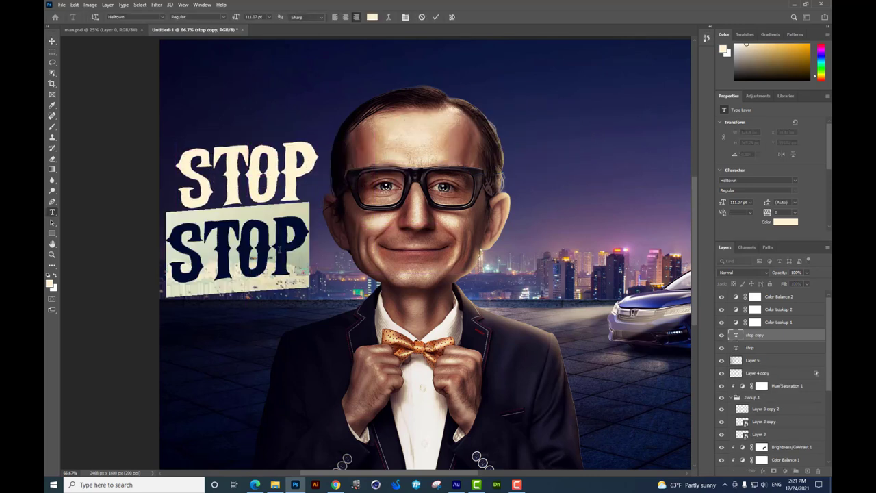
{"action": "type", "text": "car"}
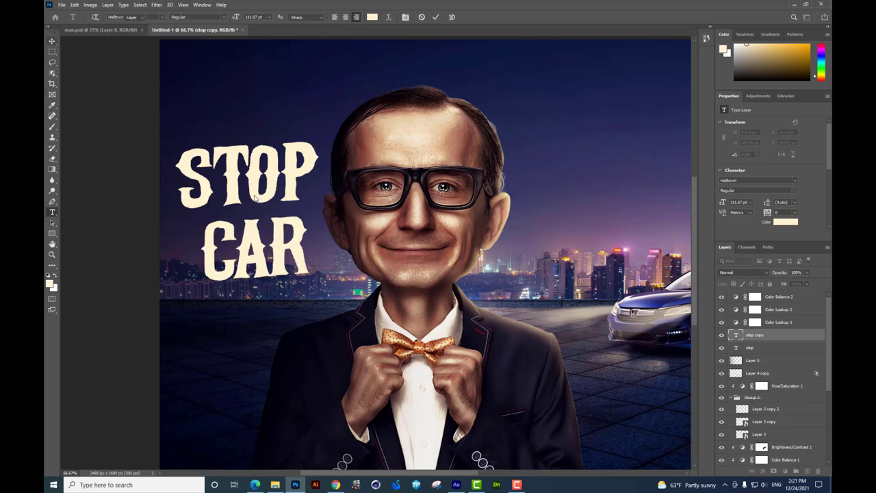
{"action": "key", "text": "ctrl+Return"}
{"action": "left_click_drag", "start_coordinate": [264, 207], "coordinate": [251, 209]}
Duplicate CAR below, retype it as HERE and shrink it to match.
{"action": "left_click_drag", "start_coordinate": [252, 247], "coordinate": [252, 335]}
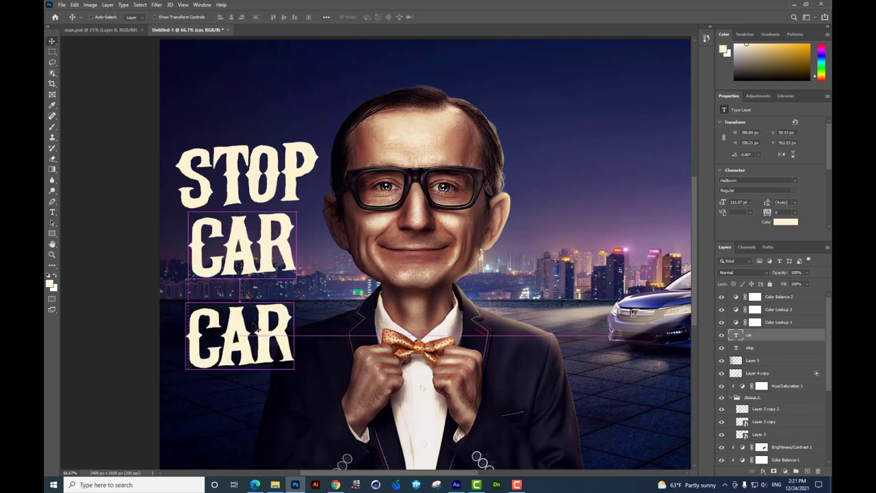
{"action": "double_click", "coordinate": [253, 335]}
{"action": "key", "text": "ctrl+a"}
{"action": "type", "text": "here"}
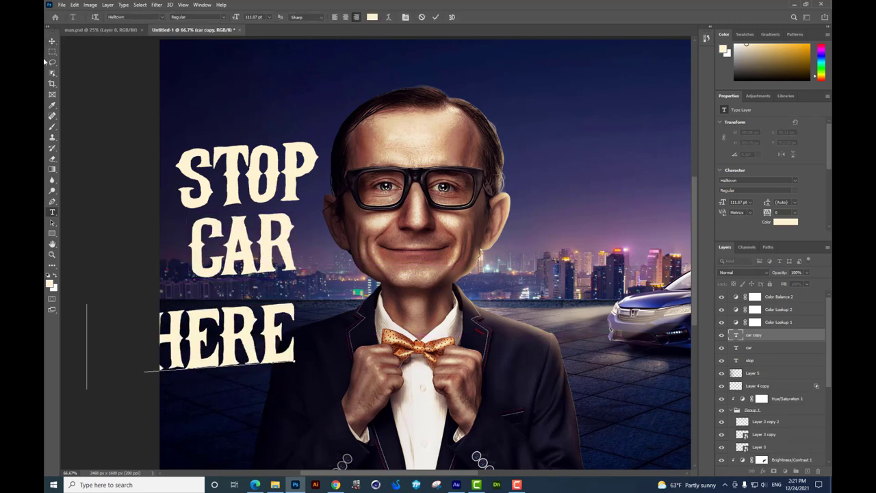
{"action": "left_click", "coordinate": [52, 42]}
{"action": "left_click_drag", "start_coordinate": [226, 336], "coordinate": [249, 323]}
{"action": "key", "text": "ctrl+t"}
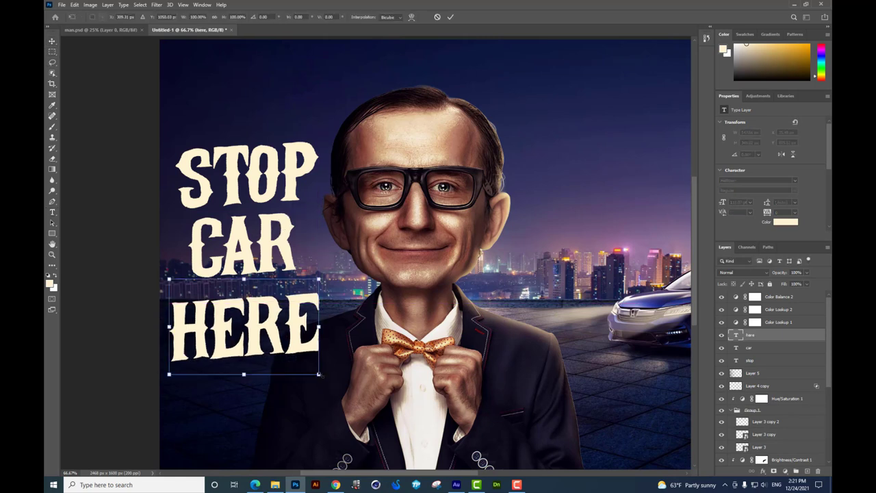
{"action": "mouse_move", "coordinate": [322, 376]}
{"action": "left_mouse_down"}
{"action": "mouse_move", "coordinate": [293, 348]}
{"action": "mouse_move", "coordinate": [281, 309]}
{"action": "left_mouse_up"}
{"action": "key", "text": "Return"}
{"action": "key", "text": "ctrl+minus"}
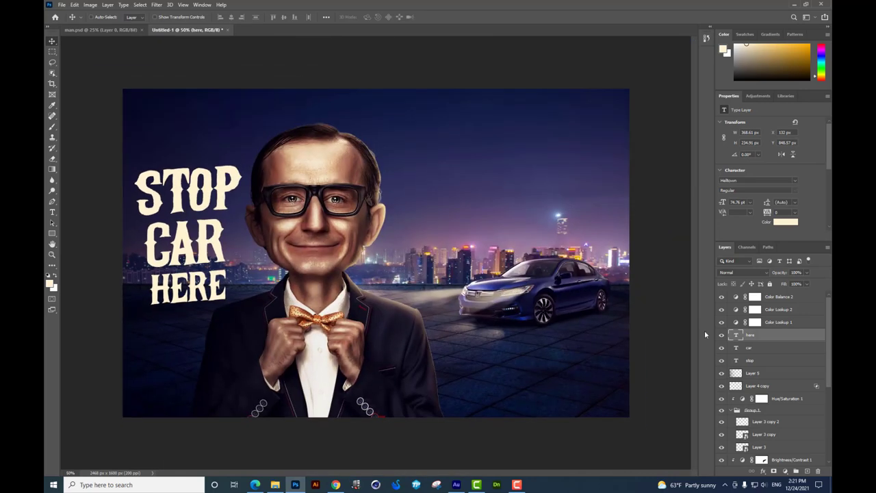
{"action": "left_click", "coordinate": [750, 361], "text": "shift"}
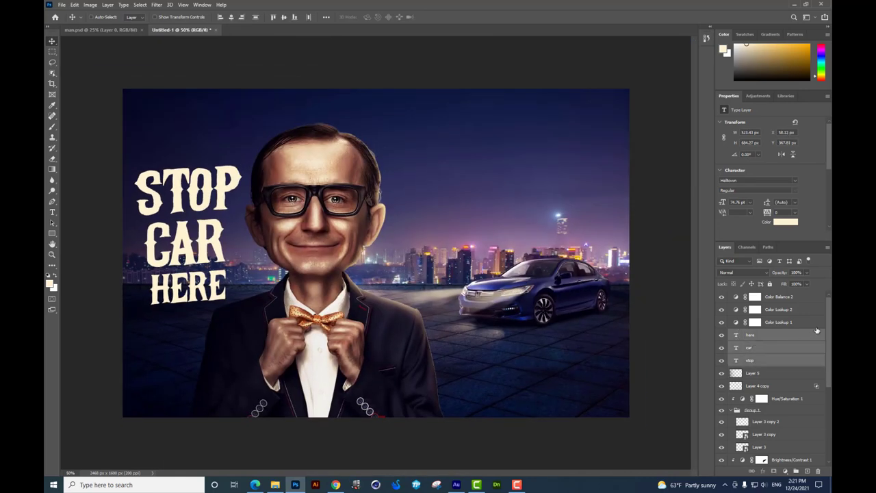
Select Layer 3 copy through Group 2 and shift the man and car artwork slightly right.
{"action": "left_click", "coordinate": [773, 375]}
{"action": "scroll", "coordinate": [774, 375], "scroll_direction": "down", "scroll_amount": 3}
{"action": "scroll", "coordinate": [774, 375], "scroll_direction": "down", "scroll_amount": 3}
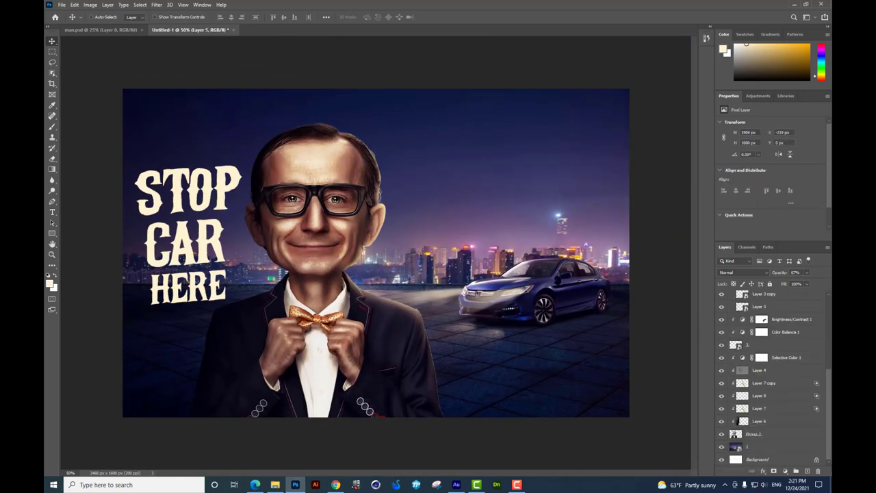
{"action": "left_click", "coordinate": [766, 441], "text": "shift"}
{"action": "left_click_drag", "start_coordinate": [414, 262], "coordinate": [425, 259]}
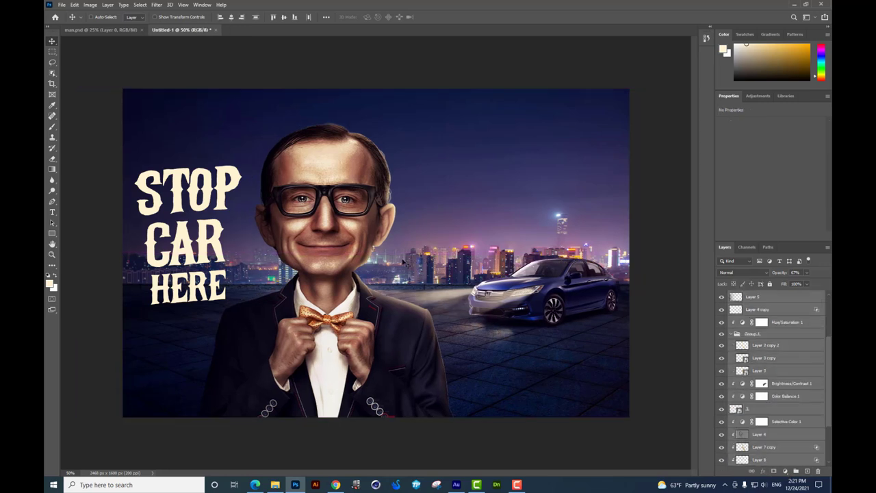
Select the STOP, CAR and HERE text layers together and move the block up.
{"action": "right_click", "coordinate": [214, 203]}
{"action": "left_click", "coordinate": [236, 206]}
{"action": "right_click", "coordinate": [214, 203]}
{"action": "left_click", "coordinate": [228, 227]}
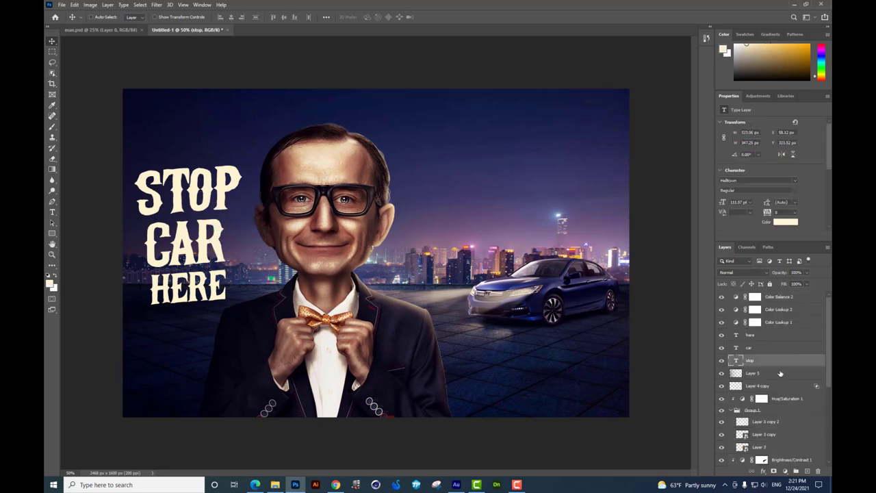
{"action": "left_click", "coordinate": [769, 335], "text": "shift"}
{"action": "left_click_drag", "start_coordinate": [192, 233], "coordinate": [196, 205]}
Scale the STOP CAR HERE block down to about 87.6% of its size.
{"action": "key", "text": "ctrl+t"}
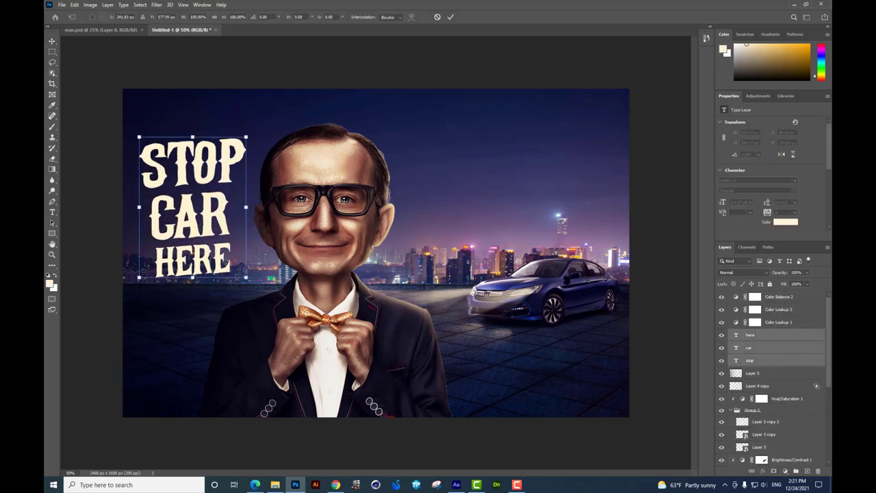
{"action": "left_click_drag", "start_coordinate": [243, 272], "coordinate": [239, 266]}
{"action": "key", "text": "Return"}
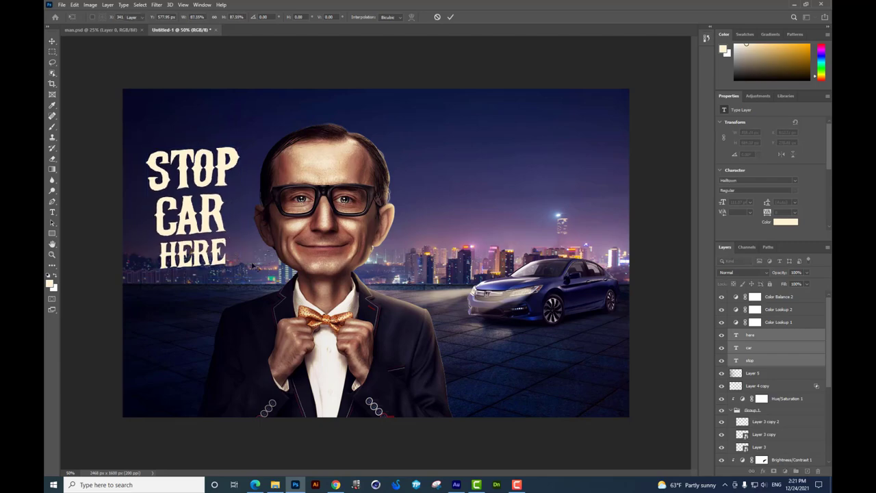
{"action": "scroll", "coordinate": [314, 285], "scroll_direction": "up", "scroll_amount": 1}
{"action": "scroll", "coordinate": [325, 286], "scroll_direction": "up", "scroll_amount": 1}
{"action": "scroll", "coordinate": [335, 287], "scroll_direction": "up", "scroll_amount": 1}
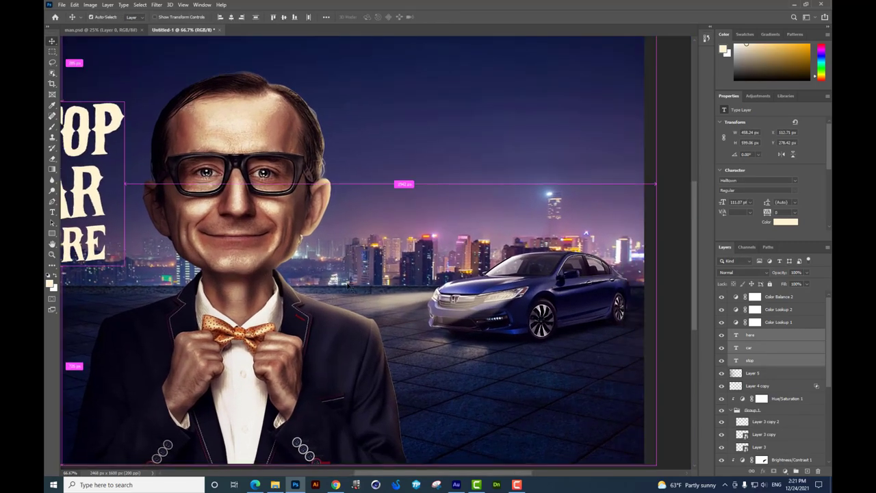
{"action": "scroll", "coordinate": [345, 288], "scroll_direction": "up", "scroll_amount": 1}
{"action": "scroll", "coordinate": [353, 288], "scroll_direction": "up", "scroll_amount": 1}
{"action": "scroll", "coordinate": [383, 290], "scroll_direction": "up", "scroll_amount": 1}
{"action": "scroll", "coordinate": [407, 292], "scroll_direction": "up", "scroll_amount": 1}
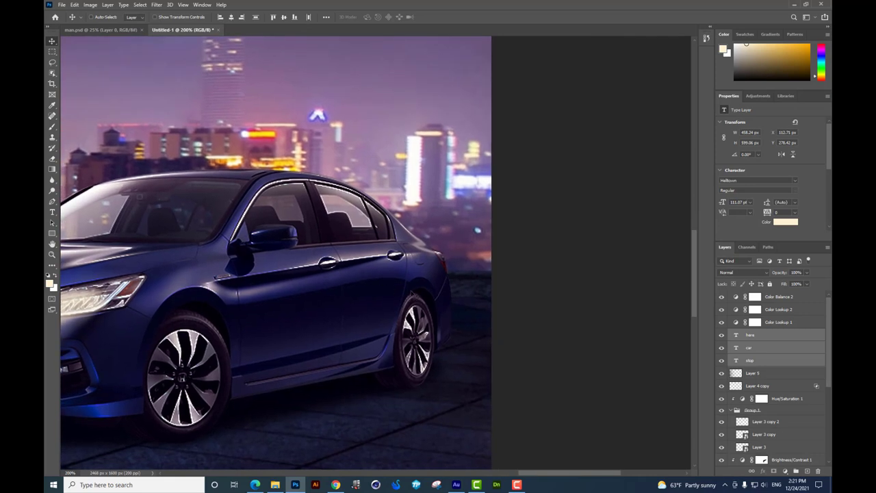
{"action": "scroll", "coordinate": [814, 340], "scroll_direction": "down", "scroll_amount": 1}
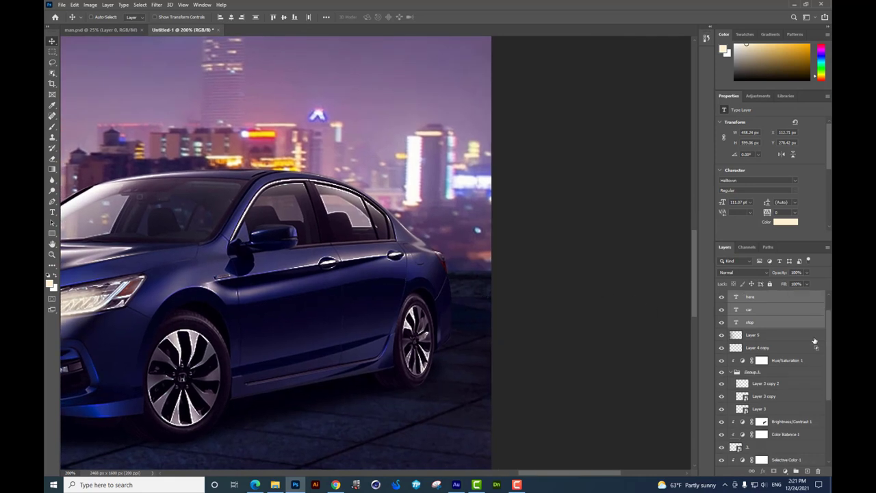
{"action": "scroll", "coordinate": [813, 335], "scroll_direction": "down", "scroll_amount": 2}
{"action": "scroll", "coordinate": [814, 354], "scroll_direction": "down", "scroll_amount": 1}
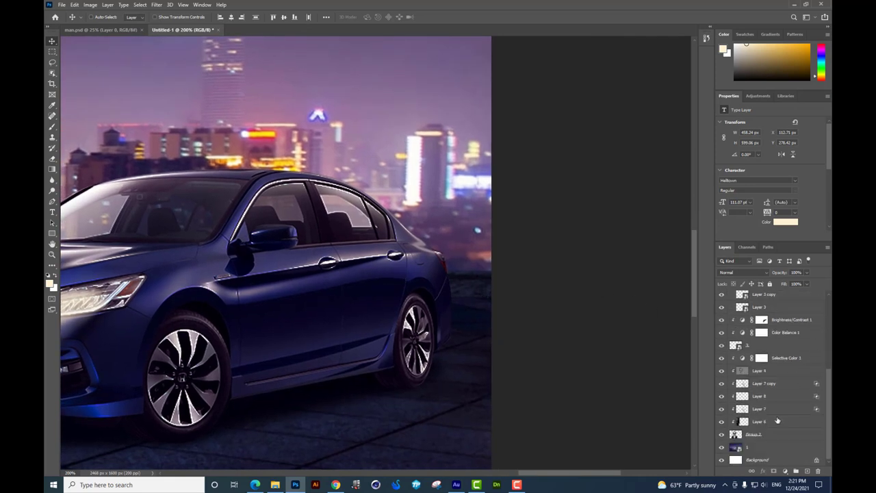
{"action": "scroll", "coordinate": [780, 422], "scroll_direction": "up", "scroll_amount": 2}
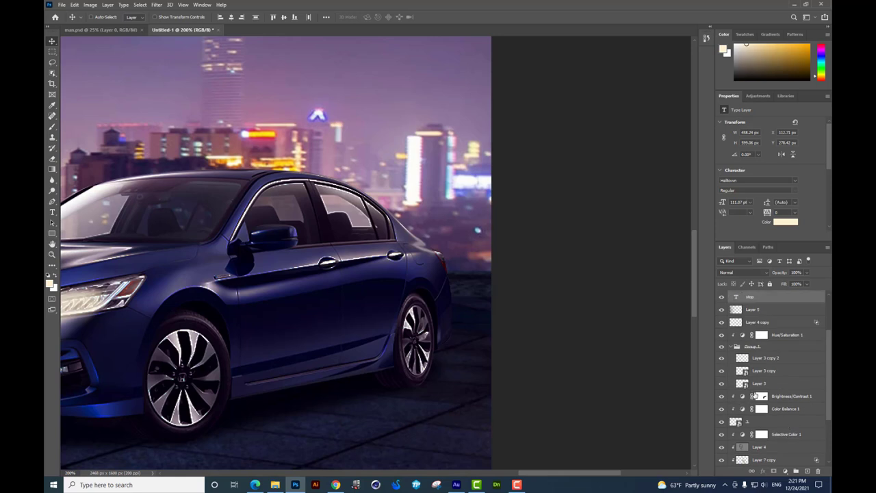
{"action": "scroll", "coordinate": [754, 395], "scroll_direction": "down", "scroll_amount": 1}
{"action": "scroll", "coordinate": [755, 395], "scroll_direction": "down", "scroll_amount": 2}
Add a new layer above Hue/Saturation 1 and set the brush colour to pure red.
{"action": "scroll", "coordinate": [773, 373], "scroll_direction": "up", "scroll_amount": 2}
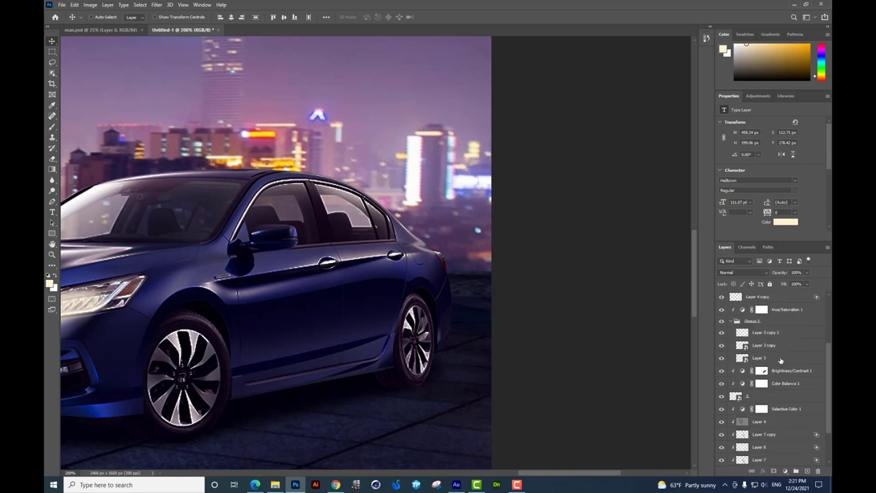
{"action": "scroll", "coordinate": [780, 338], "scroll_direction": "up", "scroll_amount": 1}
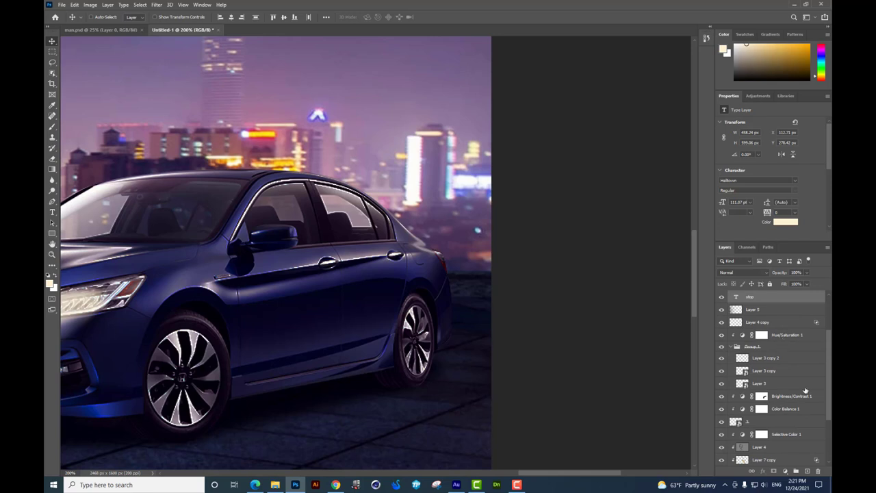
{"action": "left_click", "coordinate": [807, 471]}
{"action": "key", "text": "b"}
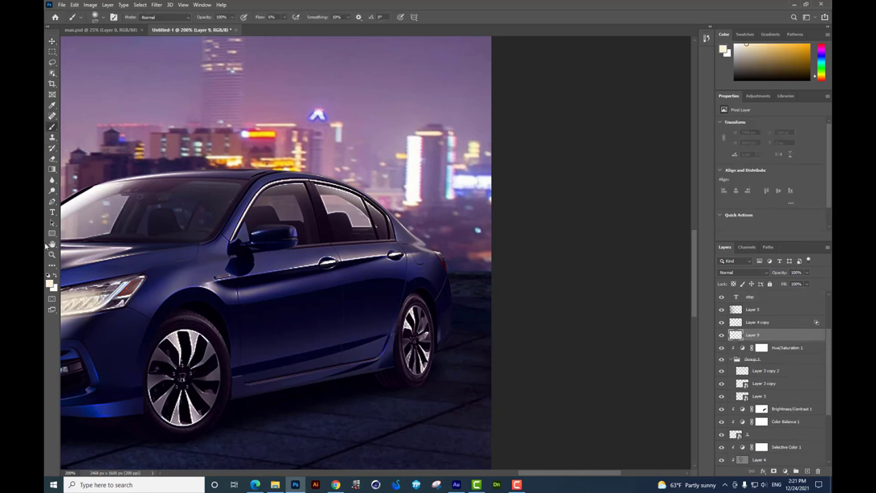
{"action": "left_click", "coordinate": [50, 283]}
{"action": "left_click", "coordinate": [436, 129]}
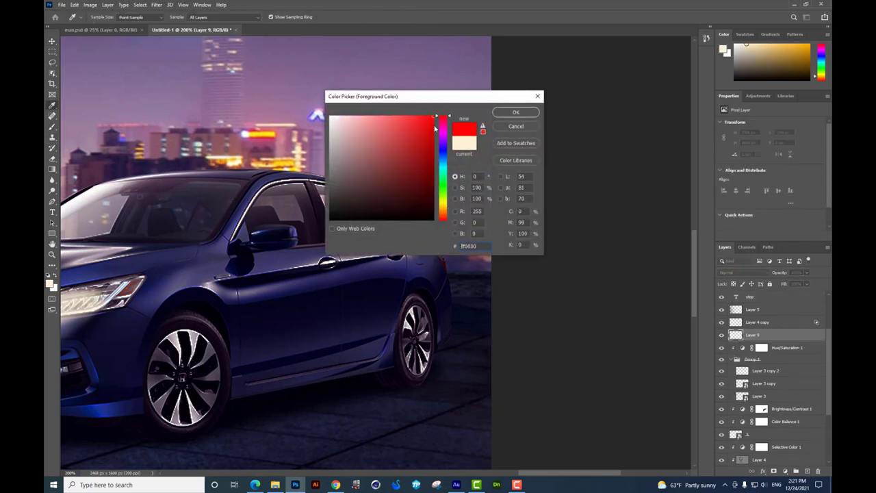
{"action": "left_click", "coordinate": [516, 112]}
Paint a red glow at the car's rear with 67% flow, blended in Screen mode.
{"action": "right_click", "coordinate": [459, 277]}
{"action": "key", "text": "Escape"}
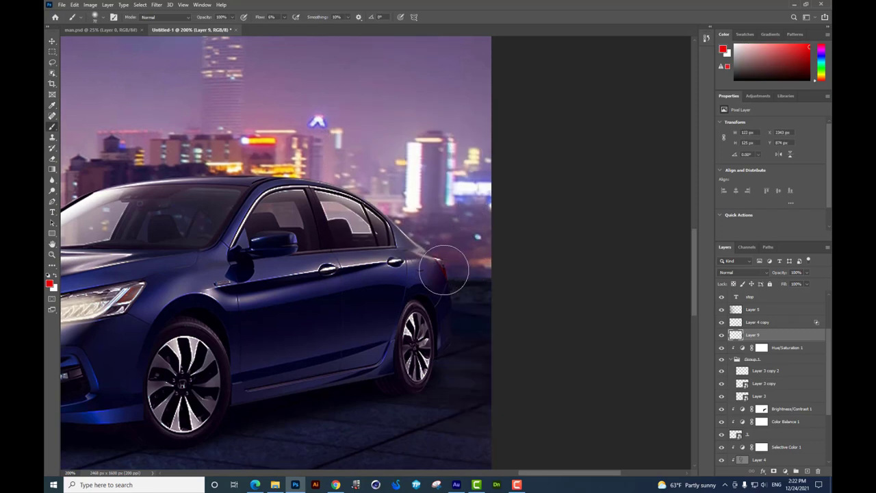
{"action": "left_click", "coordinate": [284, 18]}
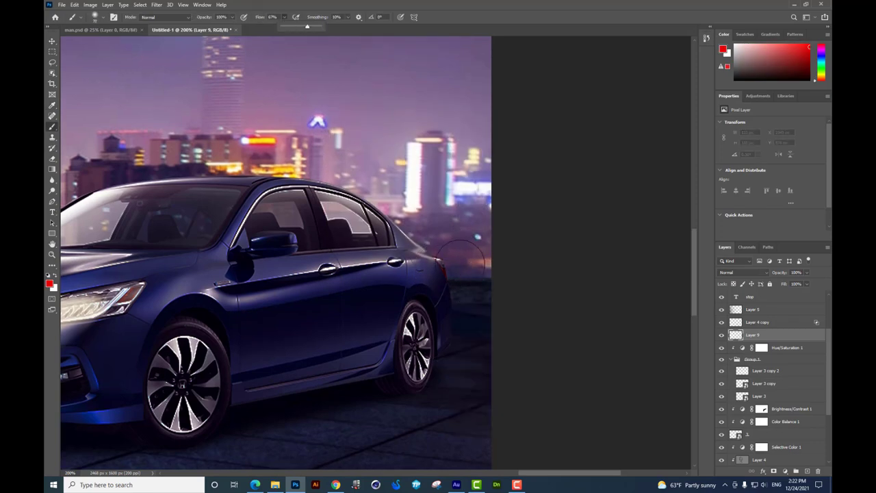
{"action": "left_click", "coordinate": [443, 267]}
{"action": "left_click", "coordinate": [730, 274]}
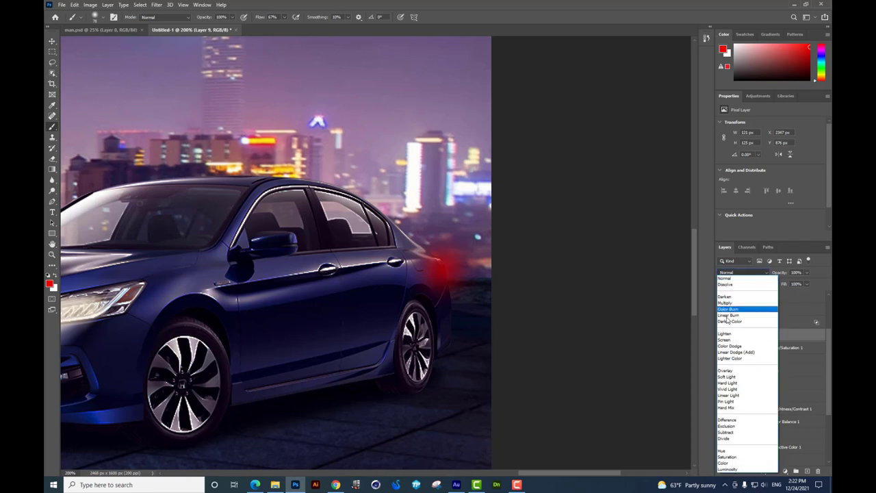
{"action": "left_click", "coordinate": [724, 339]}
Tilt and reshape the red glow along the car and move it down onto the tail light.
{"action": "key", "text": "ctrl+t"}
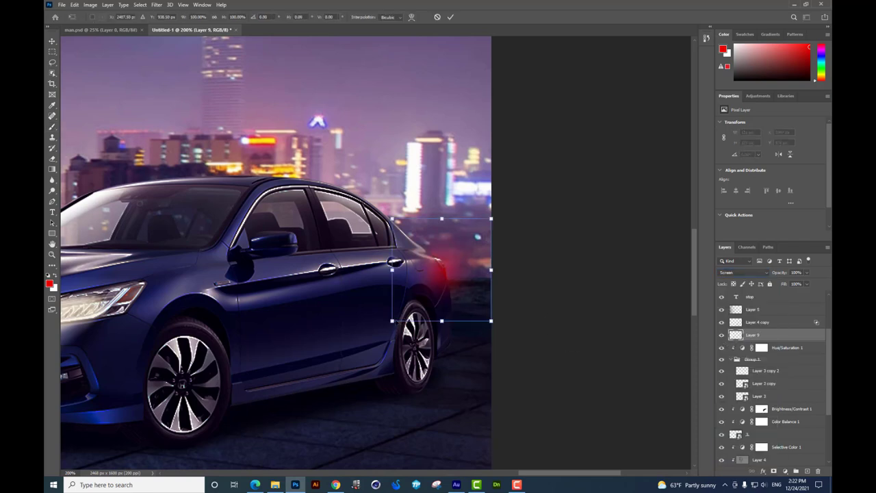
{"action": "left_click_drag", "start_coordinate": [387, 322], "coordinate": [416, 291]}
{"action": "key", "text": "Return"}
{"action": "left_click", "coordinate": [51, 41]}
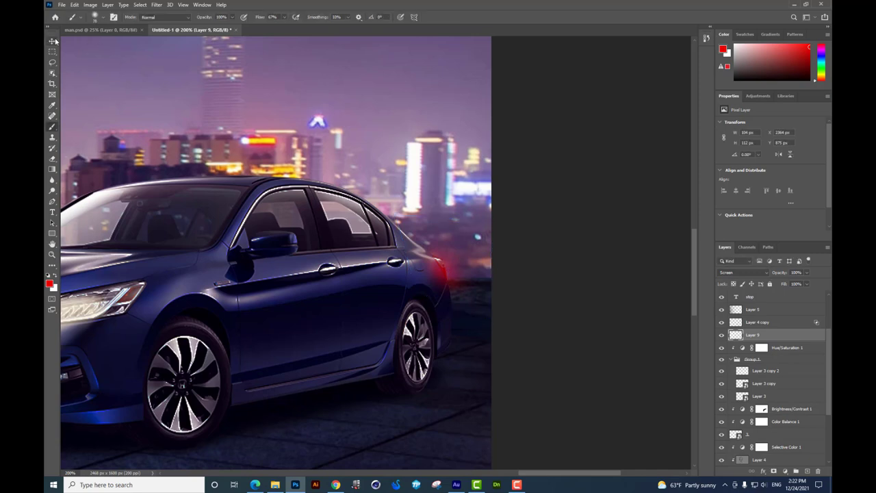
{"action": "left_click_drag", "start_coordinate": [481, 281], "coordinate": [491, 353]}
Duplicate the glow, enlarge and skew it into a ground reflection, and restack Layer 9 copy below Group 2.
{"action": "key", "text": "ctrl+t"}
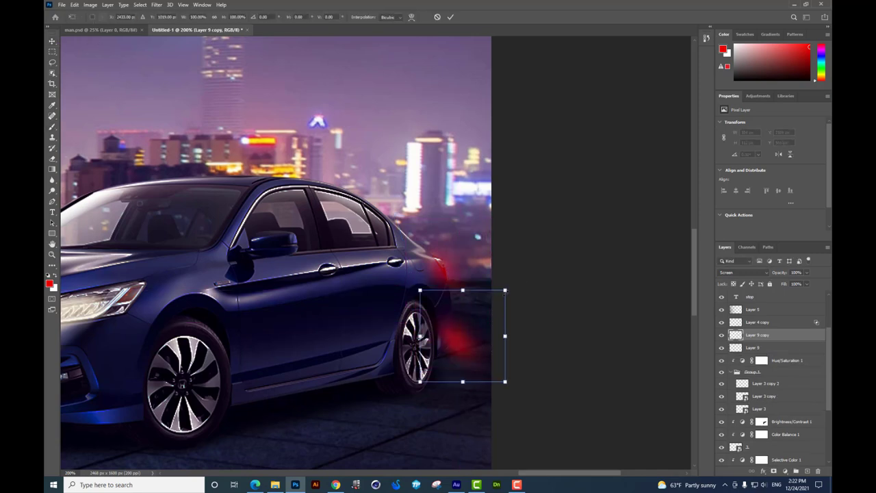
{"action": "left_click_drag", "start_coordinate": [504, 289], "coordinate": [593, 264]}
{"action": "left_click_drag", "start_coordinate": [594, 336], "coordinate": [623, 287]}
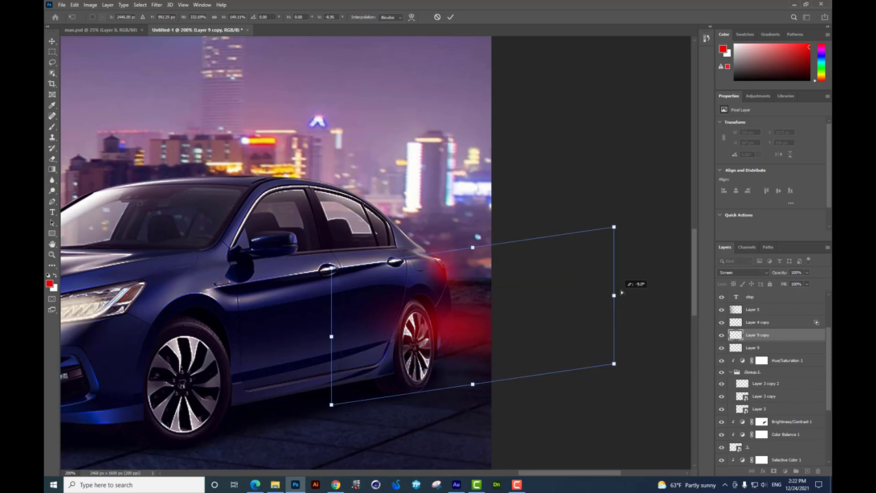
{"action": "key", "text": "Return"}
{"action": "left_click_drag", "start_coordinate": [494, 313], "coordinate": [506, 356]}
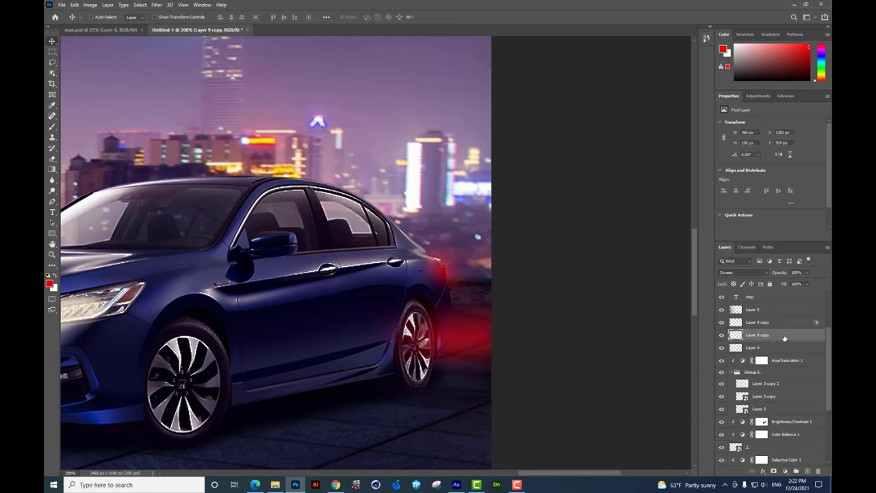
{"action": "scroll", "coordinate": [780, 336], "scroll_direction": "down", "scroll_amount": 2}
{"action": "left_click_drag", "start_coordinate": [786, 489], "coordinate": [778, 447]}
{"action": "left_click_drag", "start_coordinate": [482, 338], "coordinate": [479, 342]}
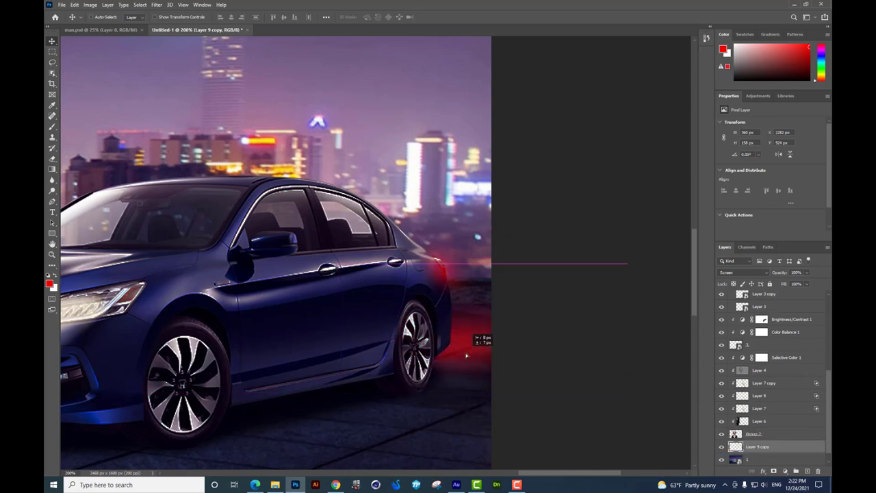
Split the Blend If underlying black slider to 0/41 so the glow drops out over dark areas, then nudge it.
{"action": "right_click", "coordinate": [760, 450]}
{"action": "left_click", "coordinate": [743, 114]}
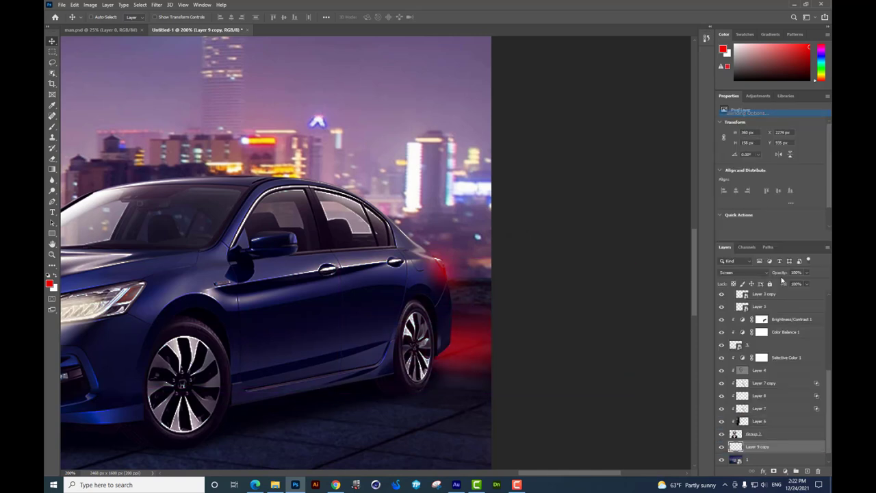
{"action": "left_click_drag", "start_coordinate": [632, 306], "coordinate": [641, 306]}
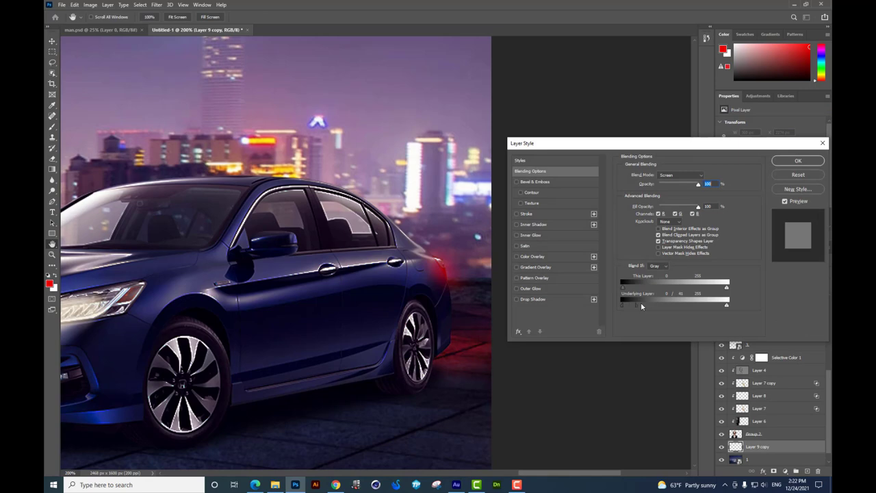
{"action": "key", "text": "Return"}
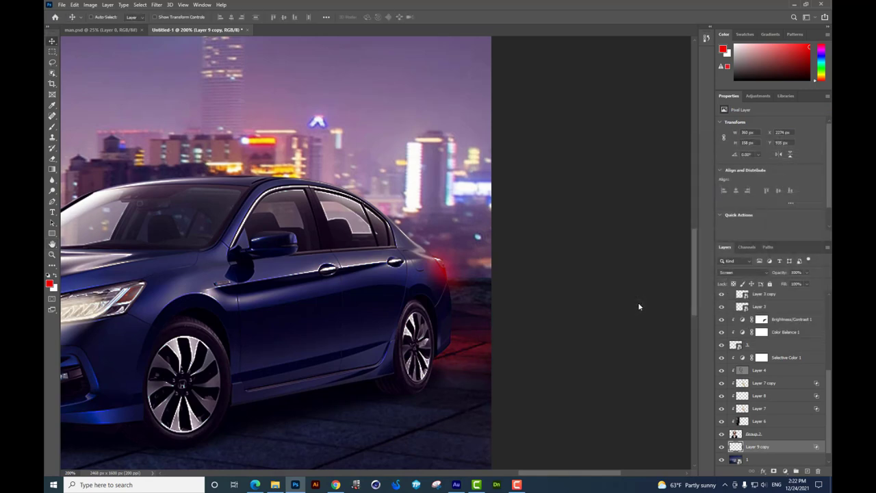
{"action": "key", "text": "ctrl+minus"}
{"action": "key", "text": "ctrl+minus"}
{"action": "key", "text": "v"}
{"action": "left_click_drag", "start_coordinate": [401, 256], "coordinate": [408, 261]}
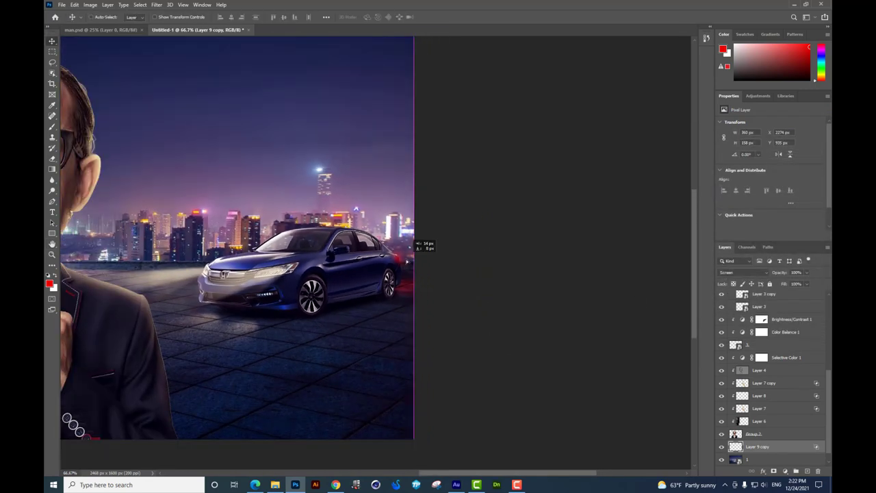
Preview the whole composition, then select every layer from the top down to layer 1.
{"action": "key", "text": "ctrl+minus"}
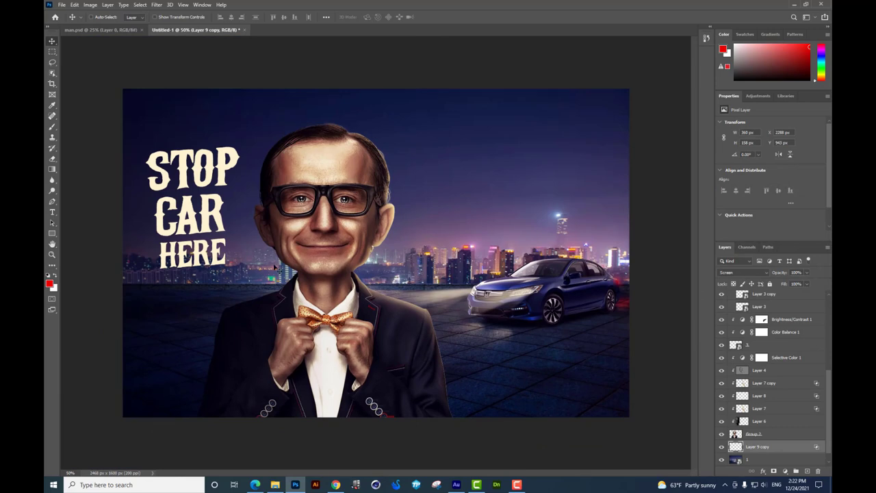
{"action": "key", "text": "Tab"}
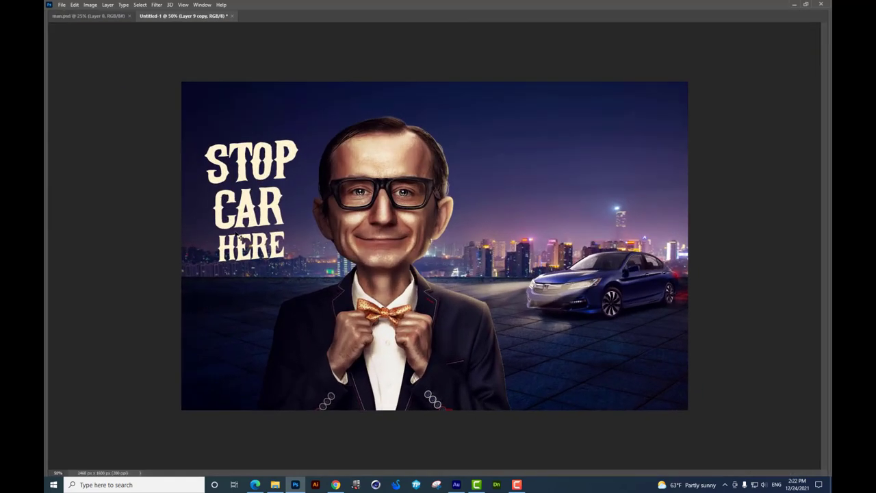
{"action": "key", "text": "Tab"}
{"action": "scroll", "coordinate": [759, 338], "scroll_direction": "up", "scroll_amount": 2}
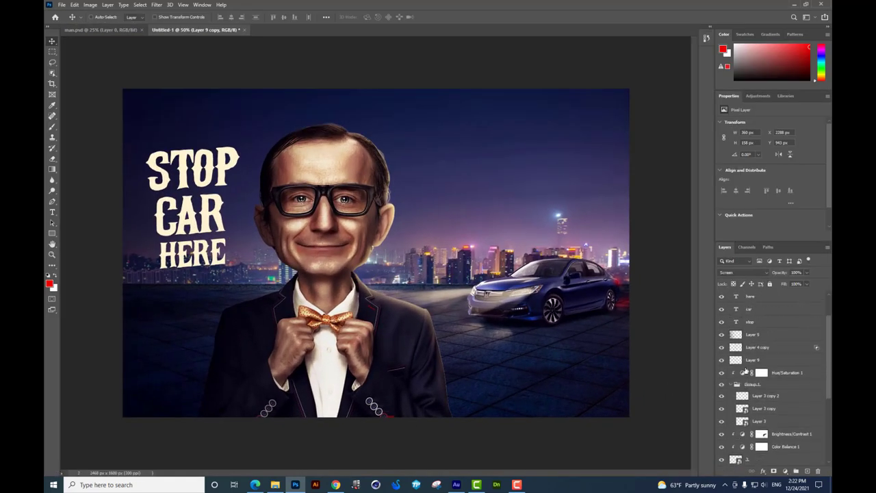
{"action": "left_click", "coordinate": [779, 299]}
{"action": "scroll", "coordinate": [778, 301], "scroll_direction": "down", "scroll_amount": 5}
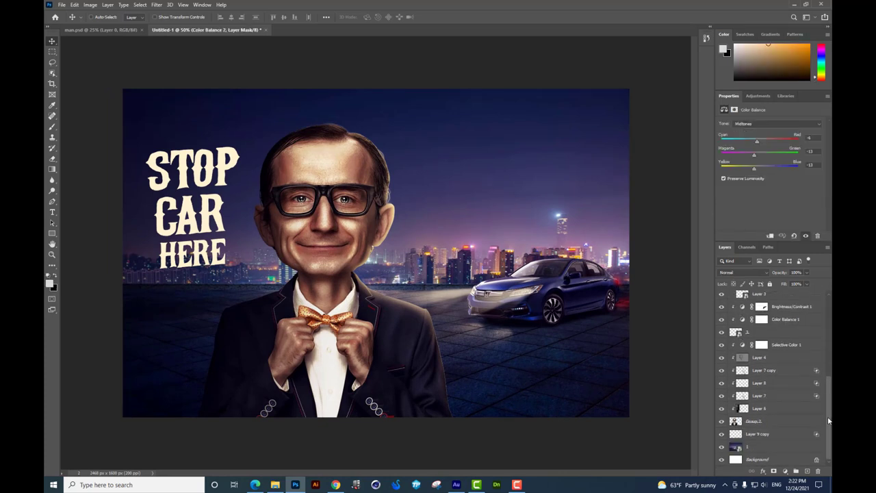
{"action": "left_click", "coordinate": [762, 449], "text": "shift"}
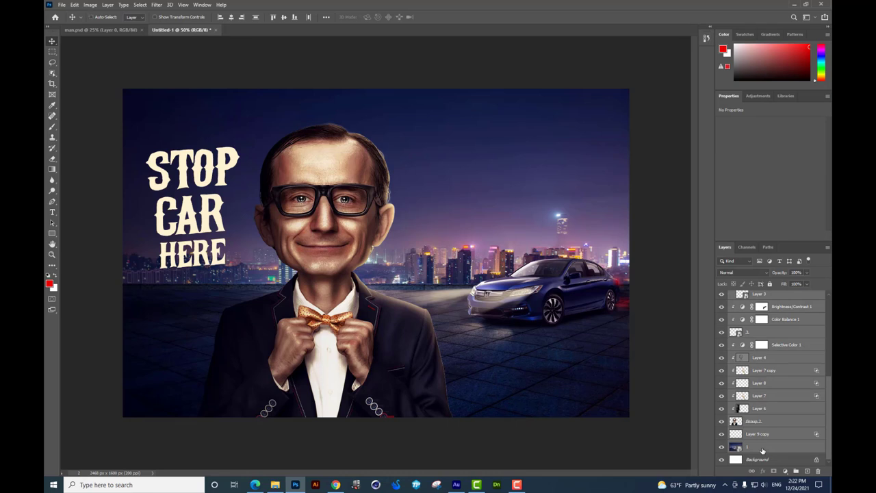
Duplicate the selected layers and merge the copies into one flattened layer.
{"action": "scroll", "coordinate": [787, 419], "scroll_direction": "up", "scroll_amount": 2}
{"action": "scroll", "coordinate": [794, 411], "scroll_direction": "down", "scroll_amount": 2}
{"action": "left_click_drag", "start_coordinate": [827, 405], "coordinate": [809, 302]}
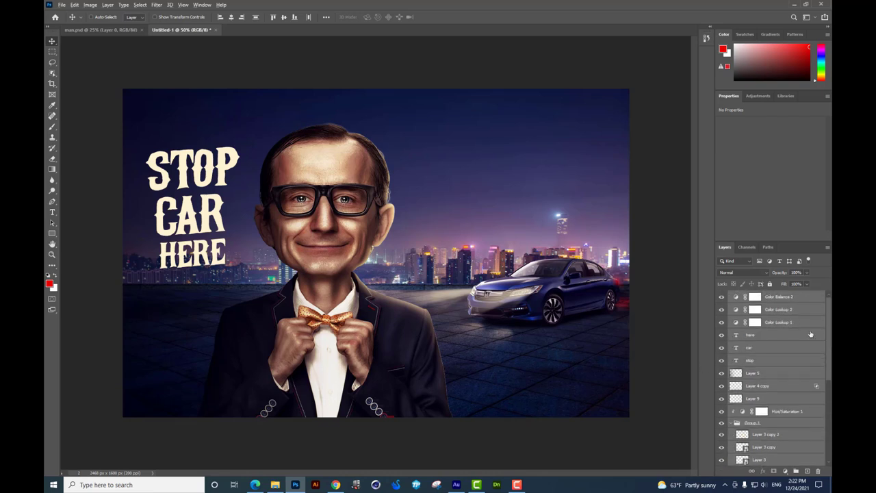
{"action": "key", "text": "ctrl+j"}
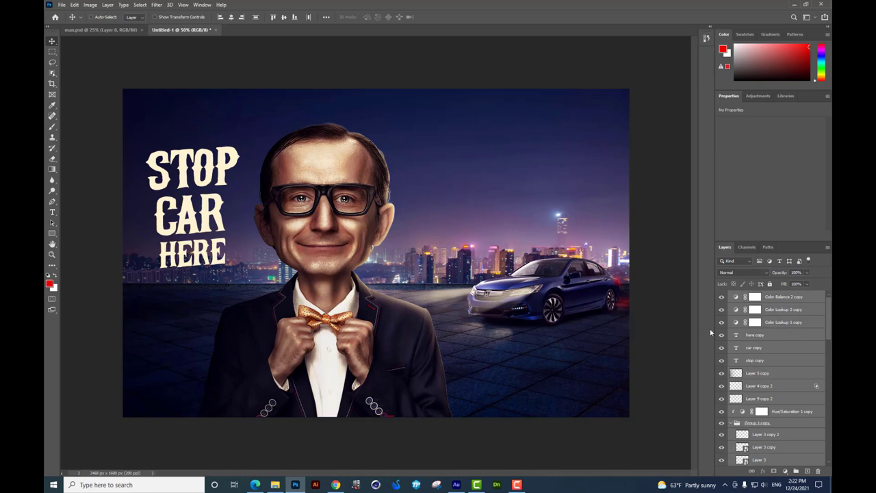
{"action": "key", "text": "ctrl+e"}
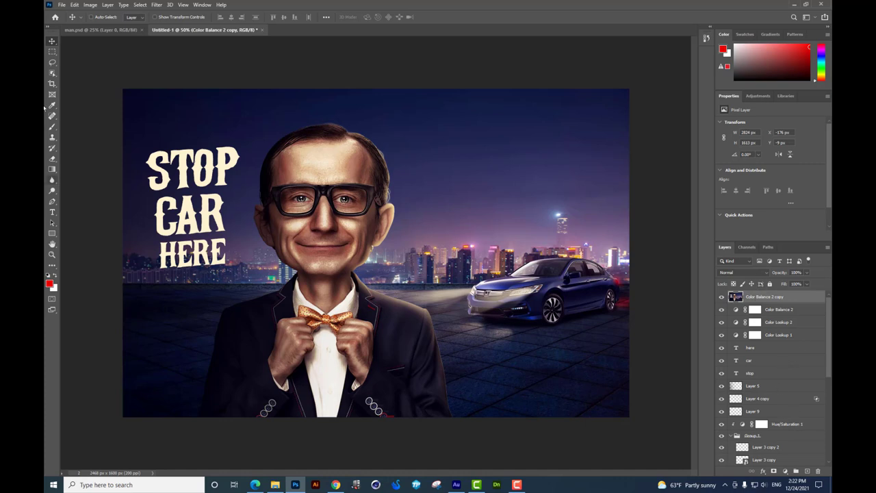
Copy the whole canvas onto a new layer using a full rectangular selection.
{"action": "left_click", "coordinate": [52, 51]}
{"action": "left_click_drag", "start_coordinate": [117, 76], "coordinate": [634, 421]}
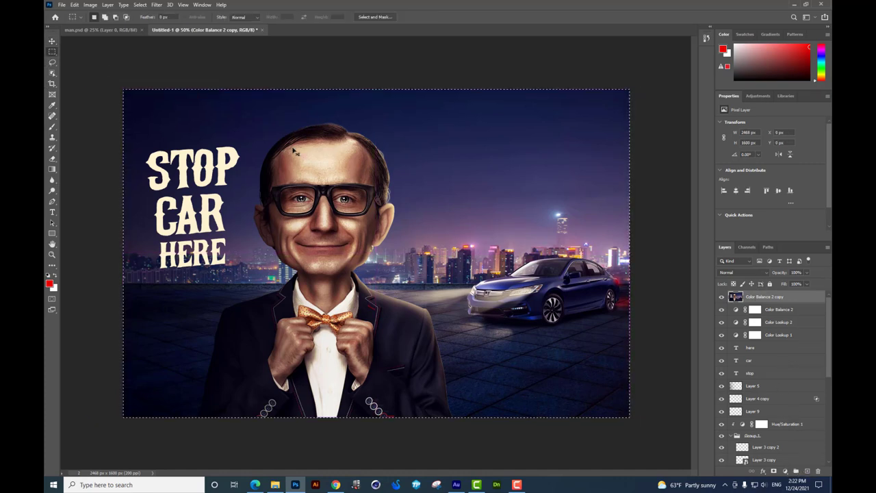
{"action": "key", "text": "ctrl+j"}
In Camera Raw, set Temperature +7, Blacks +17, Texture +38, Clarity +17, slight Vibrance and Exposure +0.10.
{"action": "left_click", "coordinate": [156, 4]}
{"action": "left_click", "coordinate": [178, 66]}
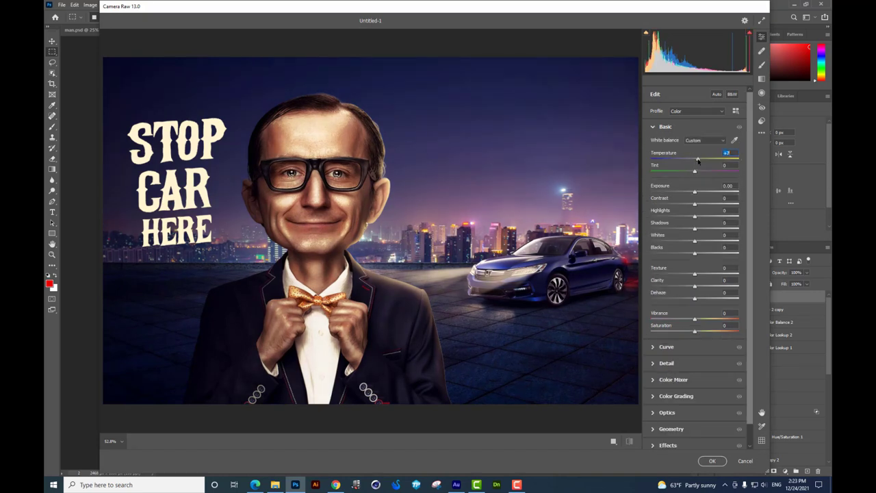
{"action": "mouse_move", "coordinate": [694, 159]}
{"action": "left_mouse_down"}
{"action": "mouse_move", "coordinate": [701, 172]}
{"action": "mouse_move", "coordinate": [688, 243]}
{"action": "mouse_move", "coordinate": [709, 241]}
{"action": "left_mouse_up"}
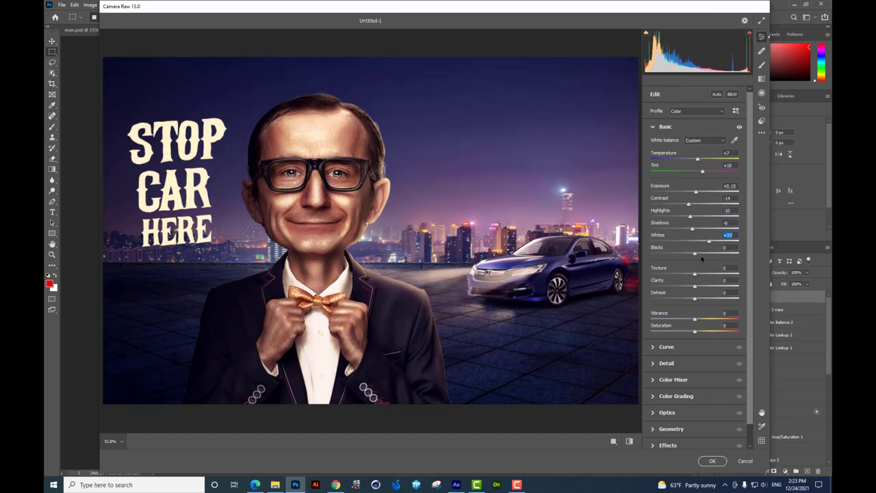
{"action": "left_click", "coordinate": [701, 254]}
{"action": "left_click_drag", "start_coordinate": [695, 274], "coordinate": [713, 273]}
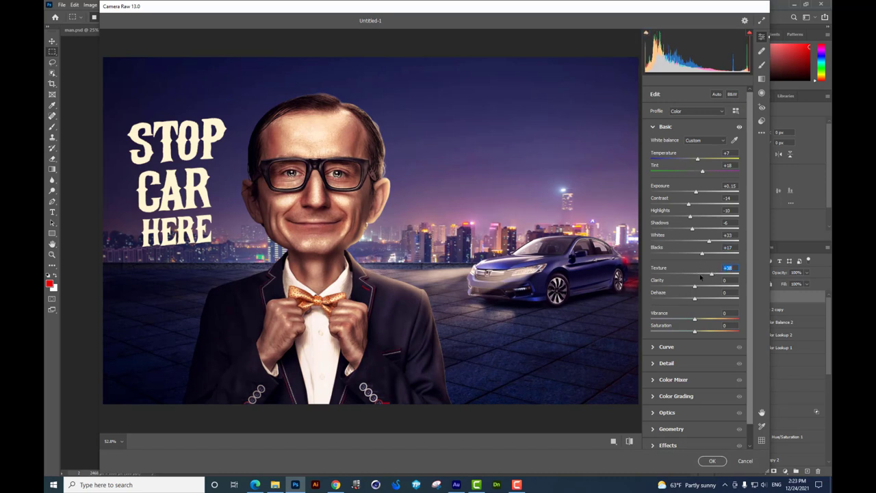
{"action": "left_click_drag", "start_coordinate": [695, 286], "coordinate": [702, 286]}
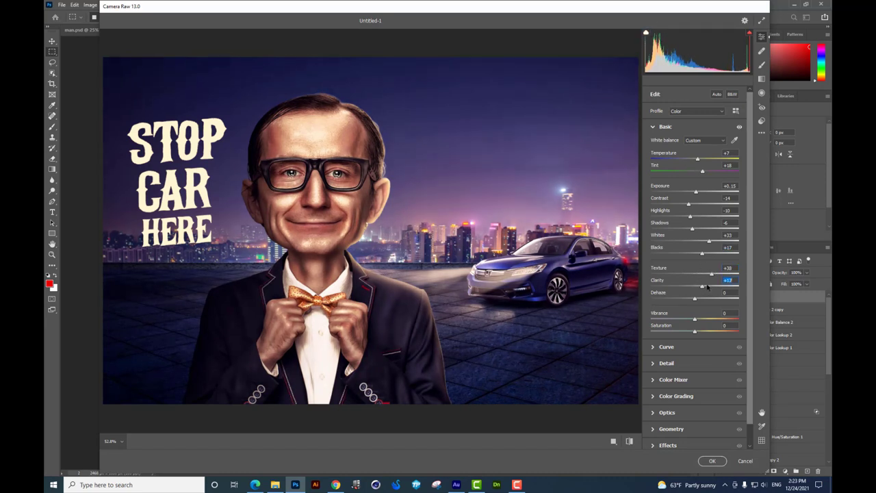
{"action": "left_click_drag", "start_coordinate": [695, 319], "coordinate": [697, 318]}
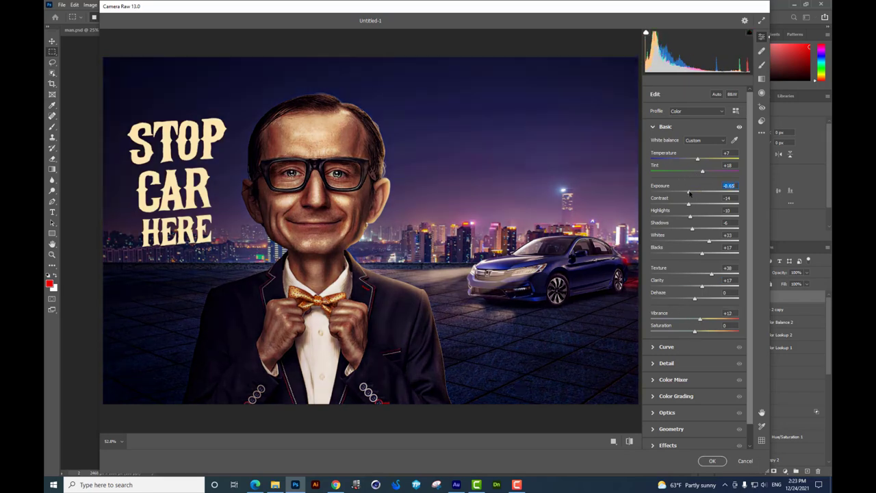
{"action": "left_click_drag", "start_coordinate": [697, 192], "coordinate": [695, 192]}
{"action": "scroll", "coordinate": [696, 194], "scroll_direction": "down", "scroll_amount": 1}
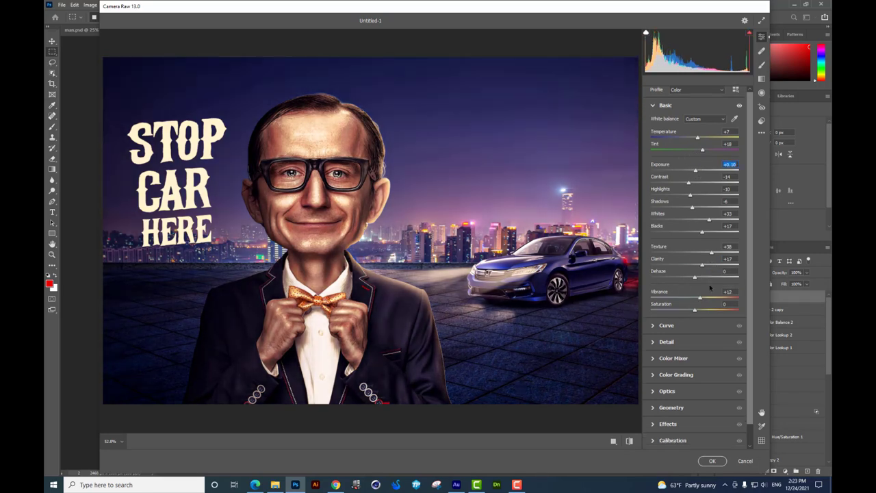
{"action": "left_click", "coordinate": [676, 326]}
Set curve highlights +13, sharpening 26, noise reduction 17 and Oranges hue +11.
{"action": "left_click_drag", "start_coordinate": [694, 281], "coordinate": [699, 281]}
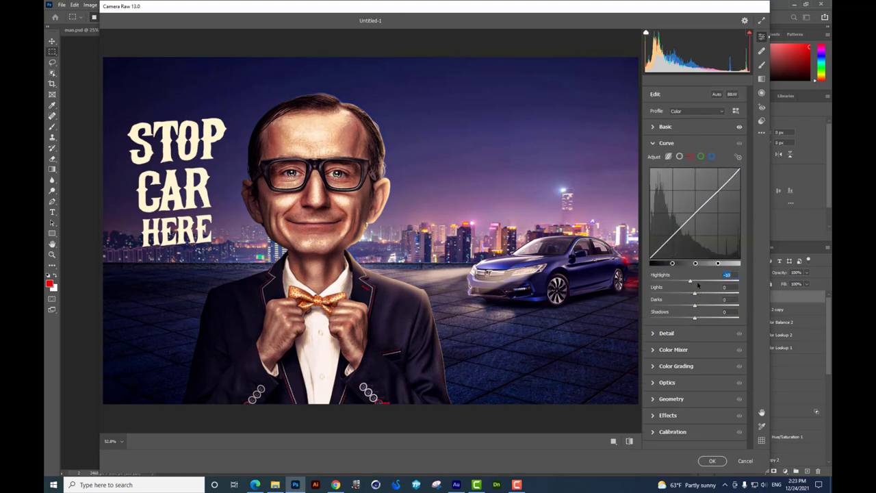
{"action": "left_click", "coordinate": [673, 333]}
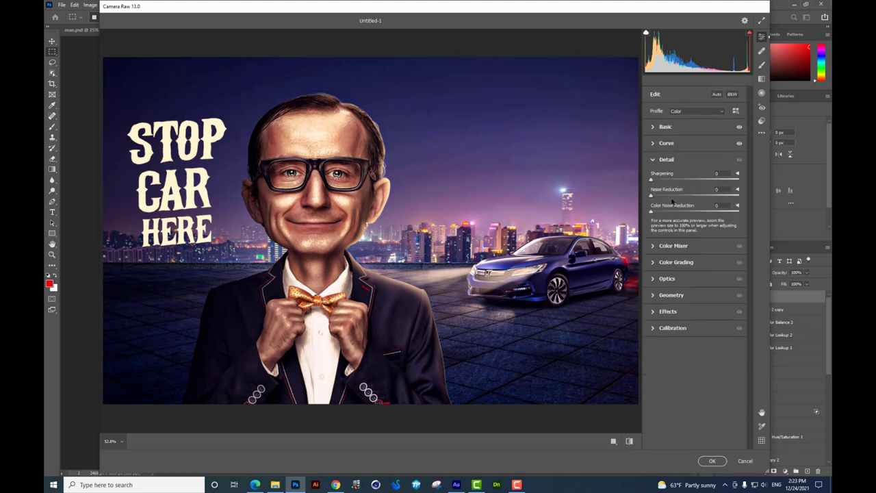
{"action": "left_click", "coordinate": [666, 180]}
{"action": "left_click", "coordinate": [665, 195]}
{"action": "left_click", "coordinate": [676, 245]}
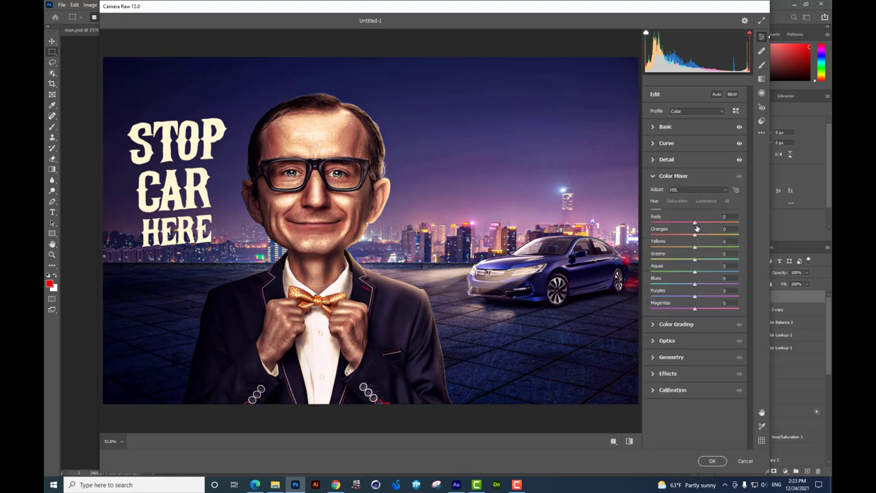
{"action": "mouse_move", "coordinate": [694, 232]}
{"action": "left_mouse_down"}
{"action": "mouse_move", "coordinate": [703, 223]}
{"action": "mouse_move", "coordinate": [689, 247]}
{"action": "mouse_move", "coordinate": [715, 274]}
{"action": "mouse_move", "coordinate": [692, 297]}
{"action": "left_mouse_up"}
Add -14 vignetting and calibrate Shadows Tint to -66 with adjusted red, green and blue primaries.
{"action": "left_click", "coordinate": [676, 324]}
{"action": "left_click", "coordinate": [667, 392]}
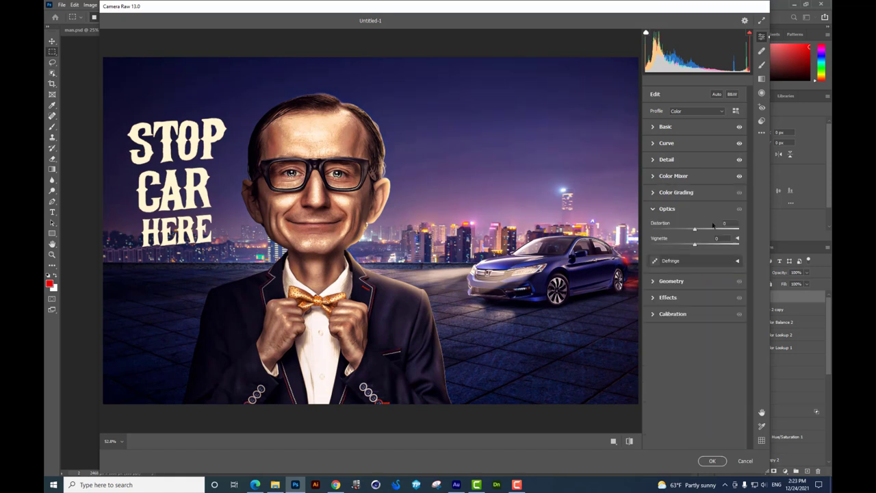
{"action": "left_click", "coordinate": [691, 296]}
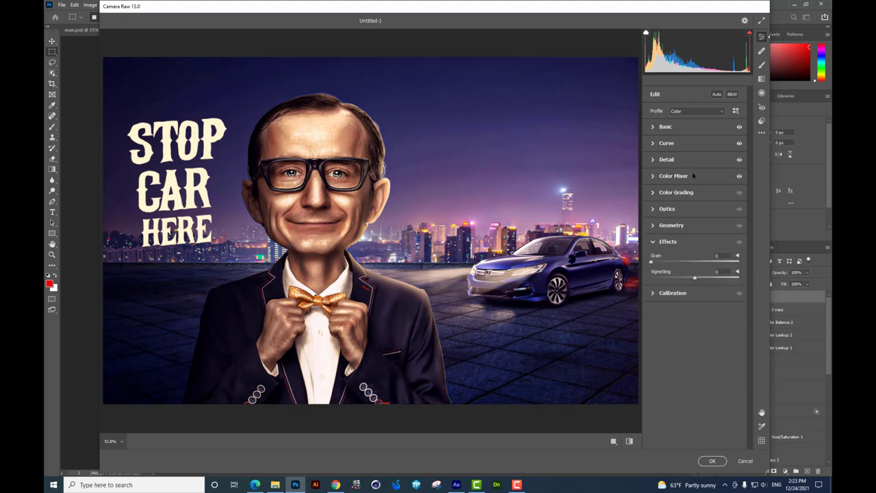
{"action": "left_click_drag", "start_coordinate": [693, 277], "coordinate": [688, 278]}
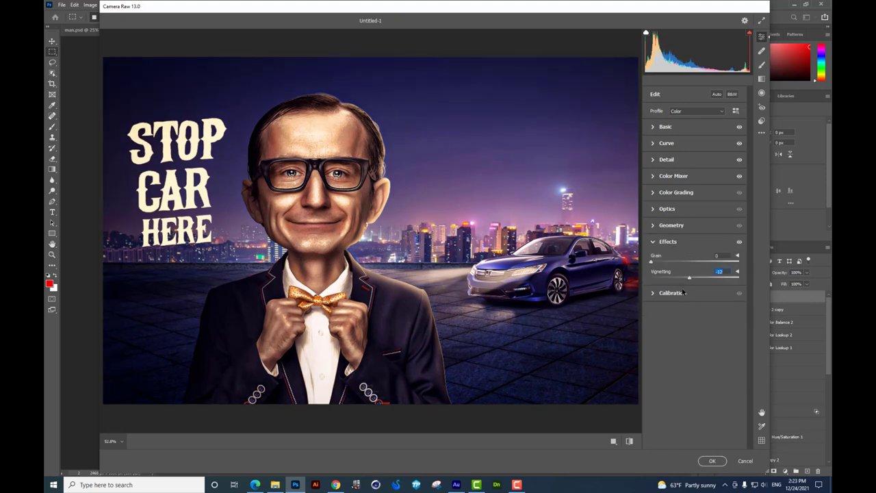
{"action": "left_click", "coordinate": [684, 293]}
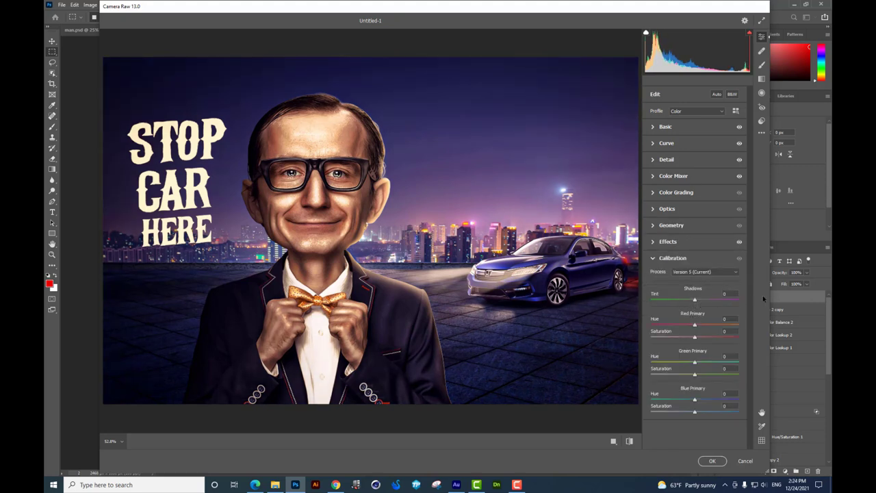
{"action": "mouse_move", "coordinate": [703, 300]}
{"action": "left_mouse_down"}
{"action": "mouse_move", "coordinate": [665, 302]}
{"action": "mouse_move", "coordinate": [689, 325]}
{"action": "left_mouse_up"}
{"action": "mouse_move", "coordinate": [694, 336]}
{"action": "left_mouse_down"}
{"action": "mouse_move", "coordinate": [703, 363]}
{"action": "mouse_move", "coordinate": [681, 361]}
{"action": "mouse_move", "coordinate": [691, 400]}
{"action": "mouse_move", "coordinate": [704, 413]}
{"action": "left_mouse_up"}
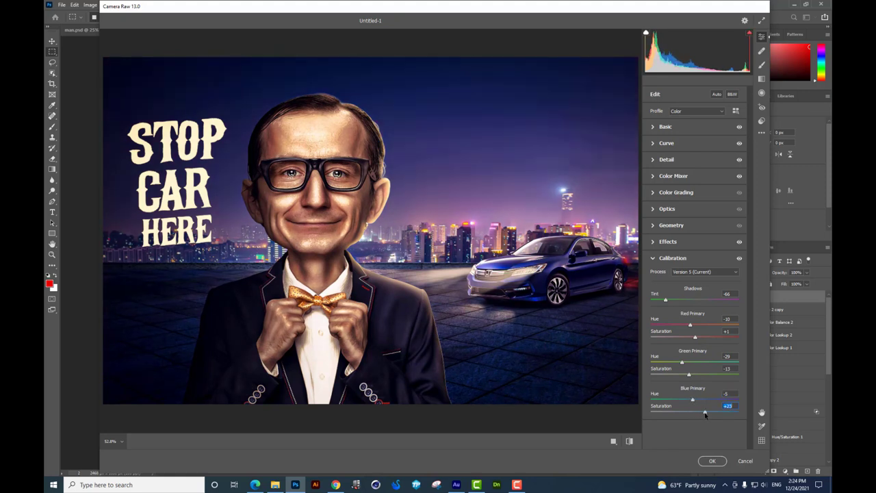
Apply the Camera Raw grade to Layer 10, compare before and after, and view the poster enlarged.
{"action": "left_click", "coordinate": [713, 461]}
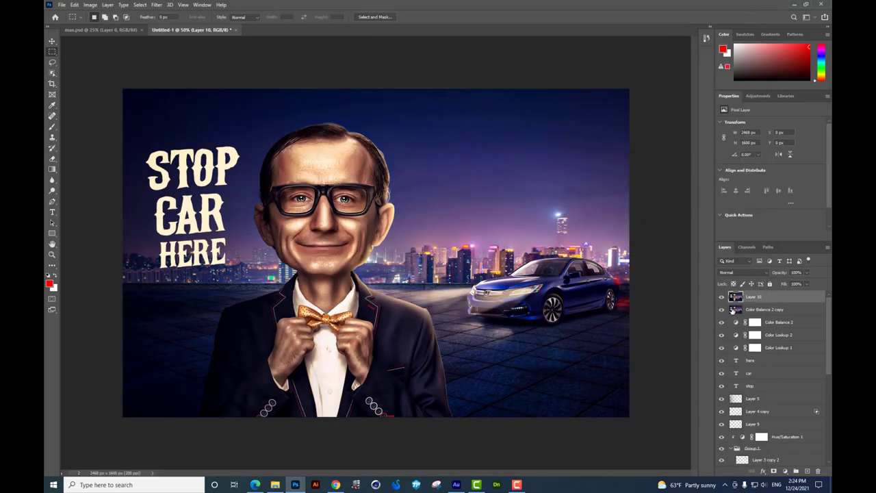
{"action": "key", "text": "ctrl+z"}
{"action": "key", "text": "ctrl+shift+z"}
{"action": "key", "text": "Tab"}
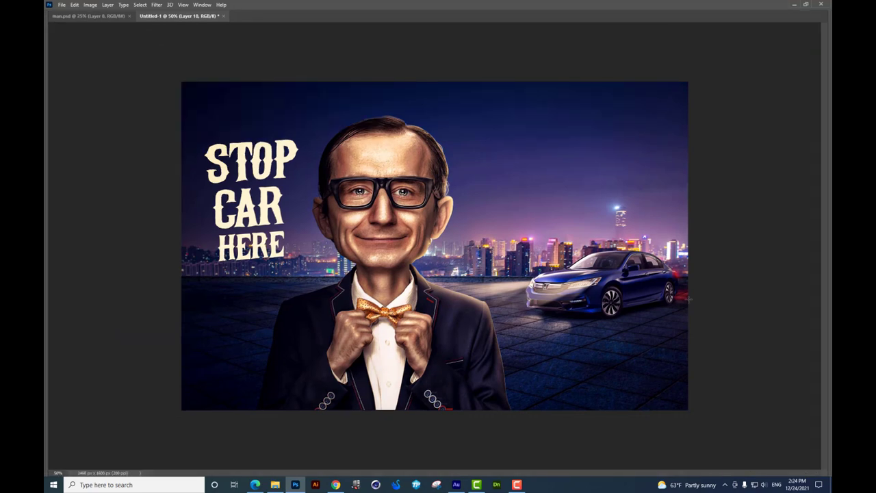
{"action": "key", "text": "ctrl+0"}
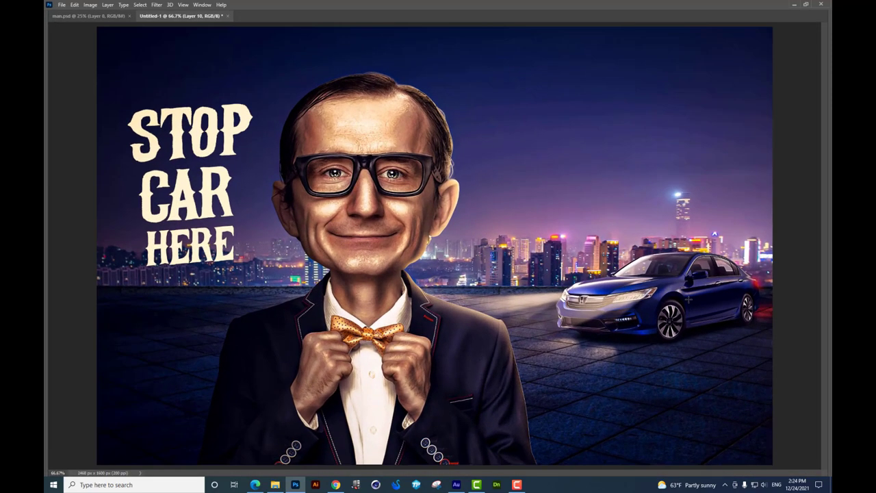